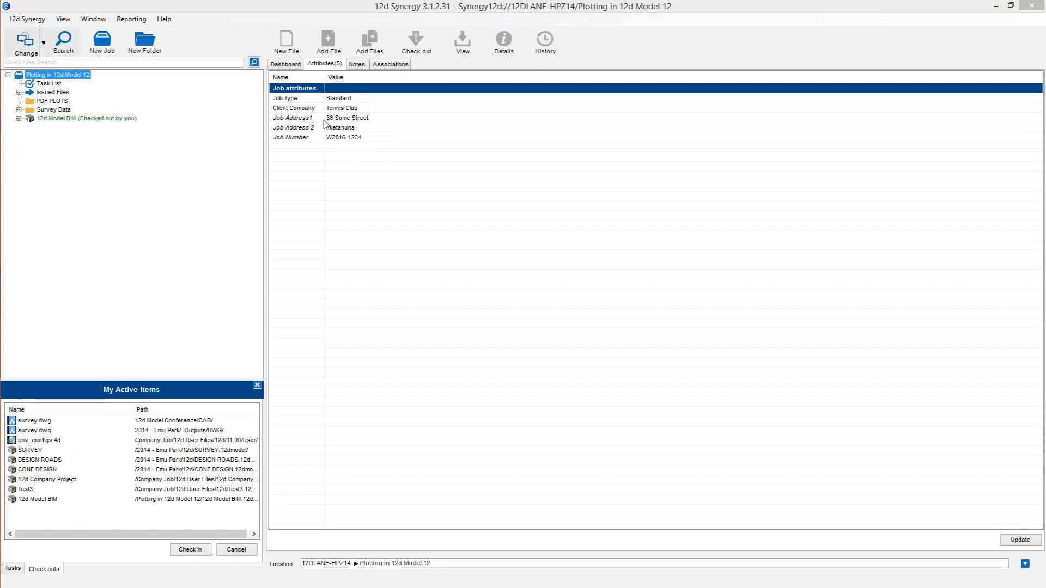
# Open the checked-out 12d Model BIM project in version v12 x64 with the 12d NZ Survey environment configuration.
pyautogui.click(41, 119)
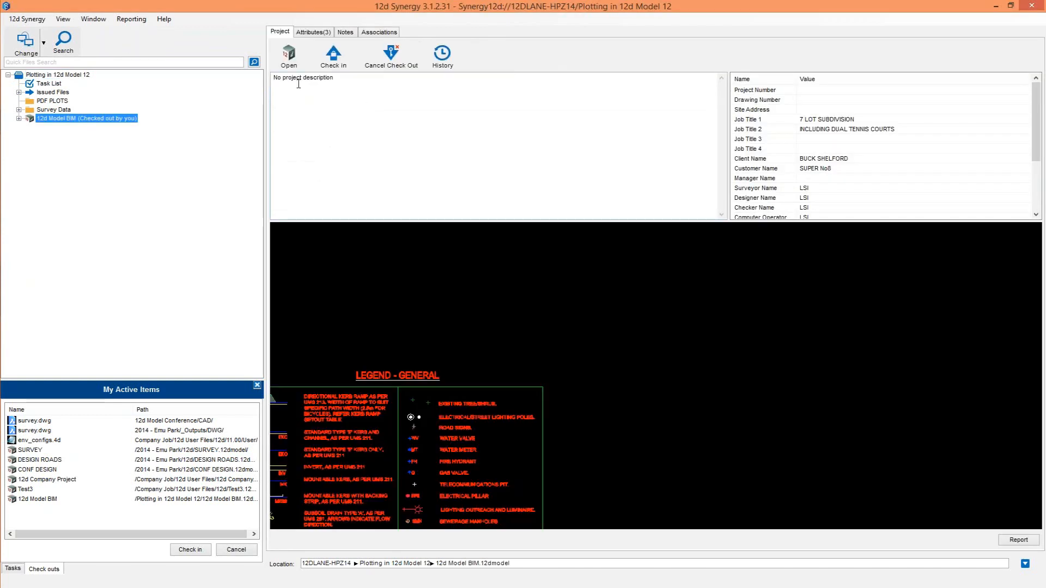
pyautogui.click(314, 32)
pyautogui.click(280, 32)
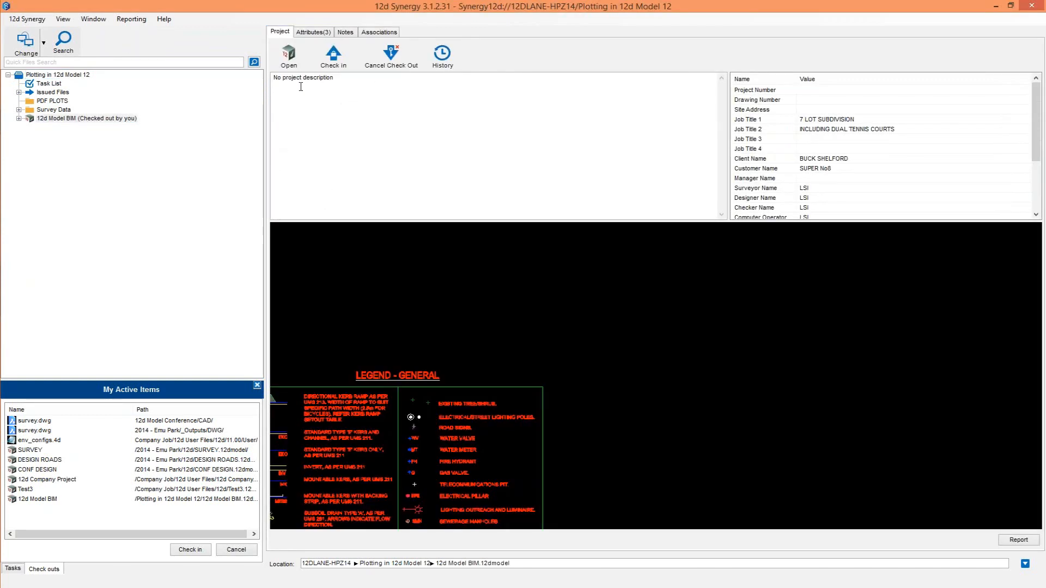
pyautogui.click(297, 55)
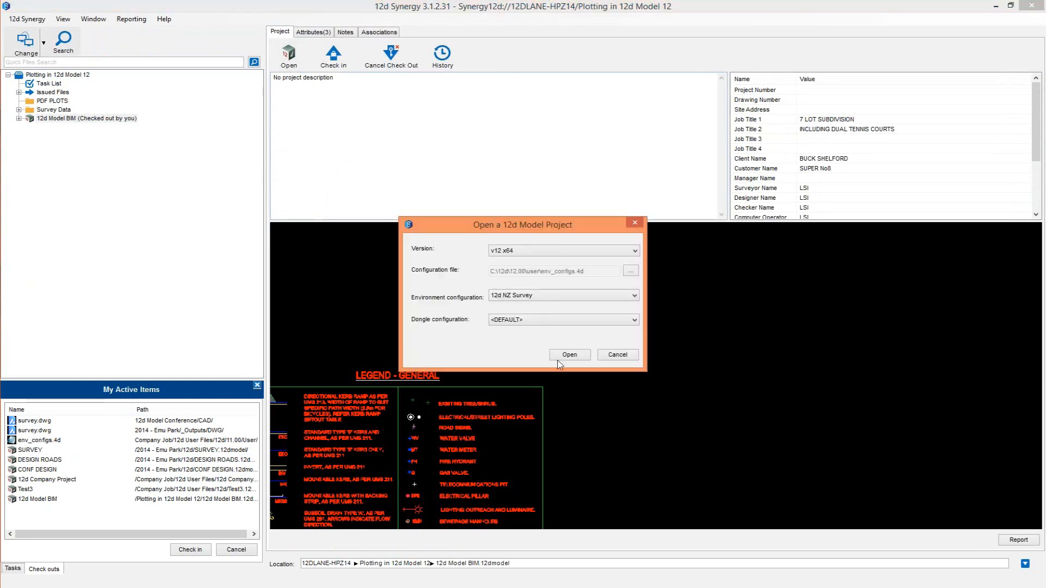
pyautogui.click(575, 356)
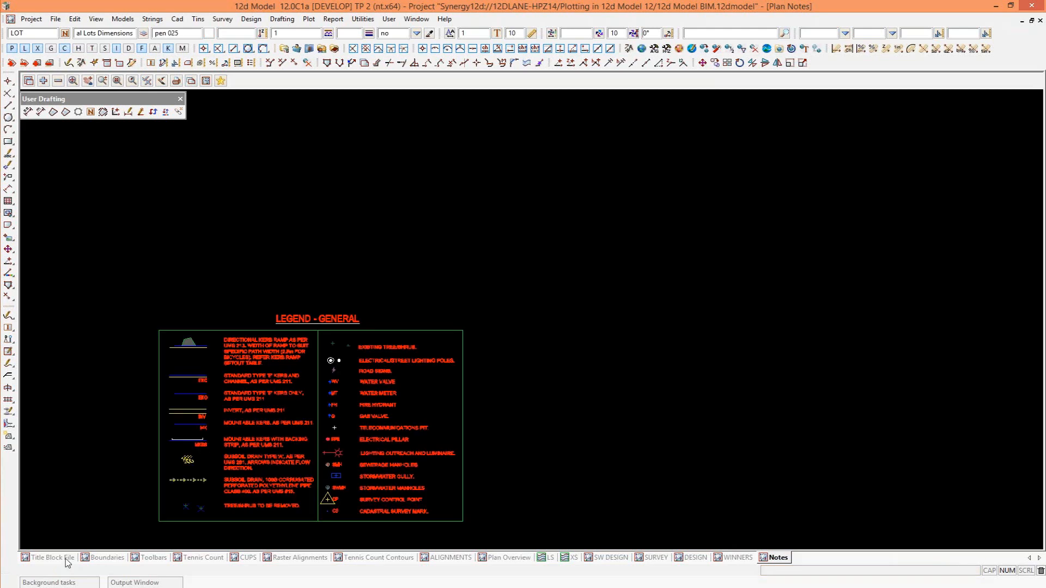
# Show the Title Block File view and examine the project attributes in the 12dSynergy group, expanding the ProjectDetails group as well.
pyautogui.click(66, 559)
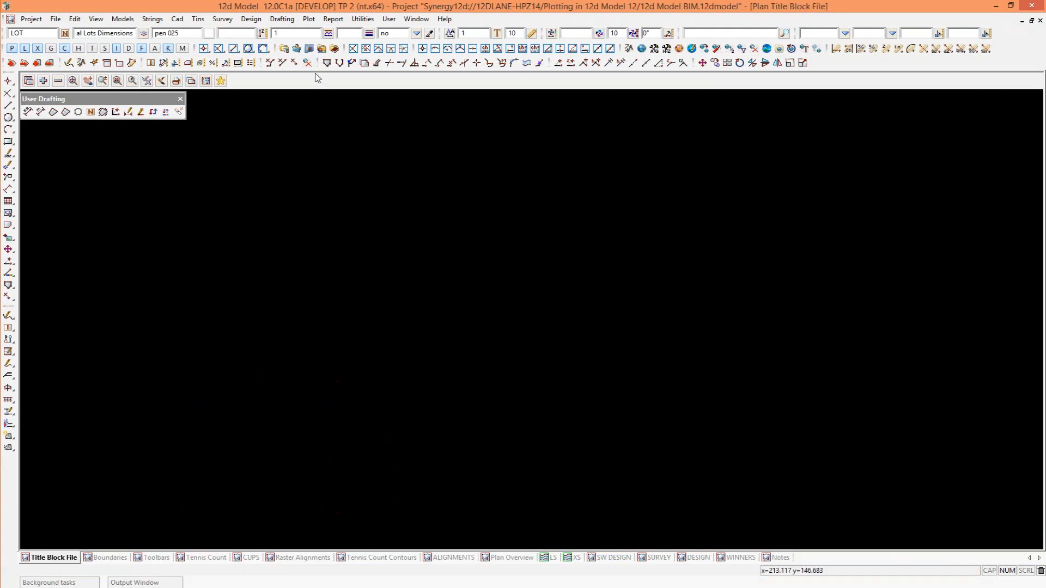
pyautogui.click(30, 19)
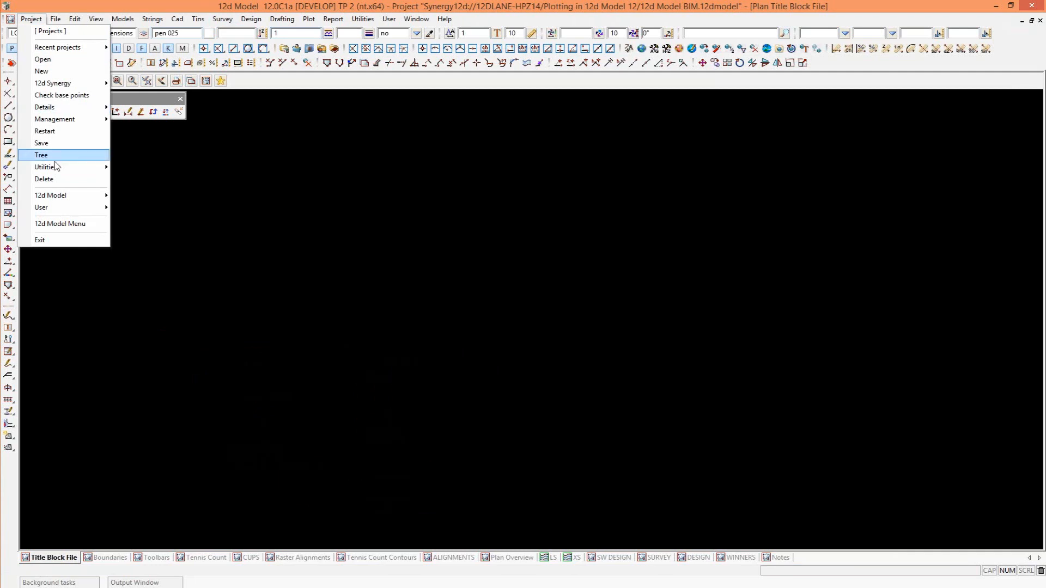
pyautogui.moveTo(82, 166)
pyautogui.click(142, 184)
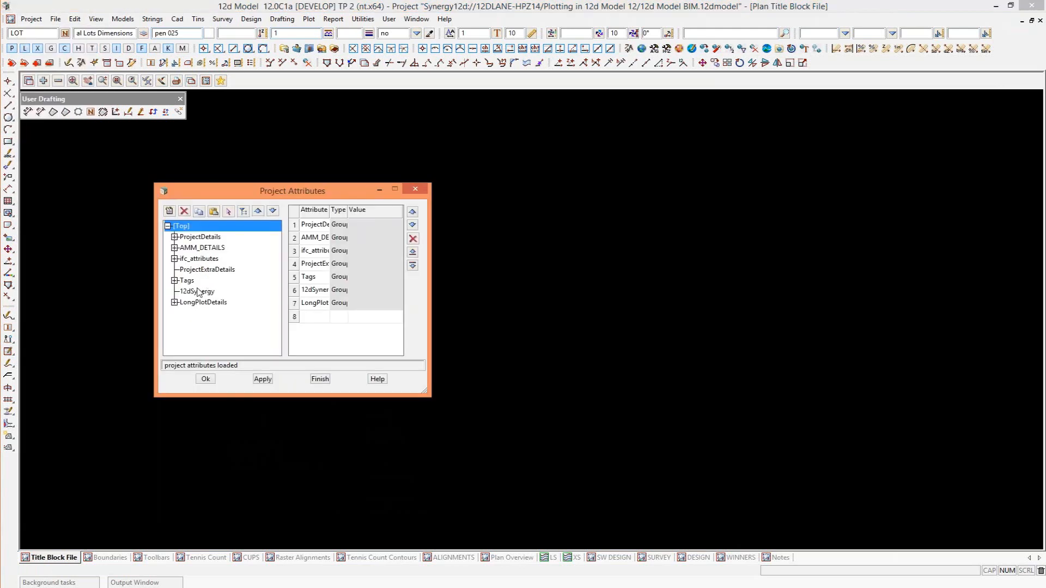
pyautogui.click(197, 292)
pyautogui.moveTo(501, 378); pyautogui.dragTo(569, 378)
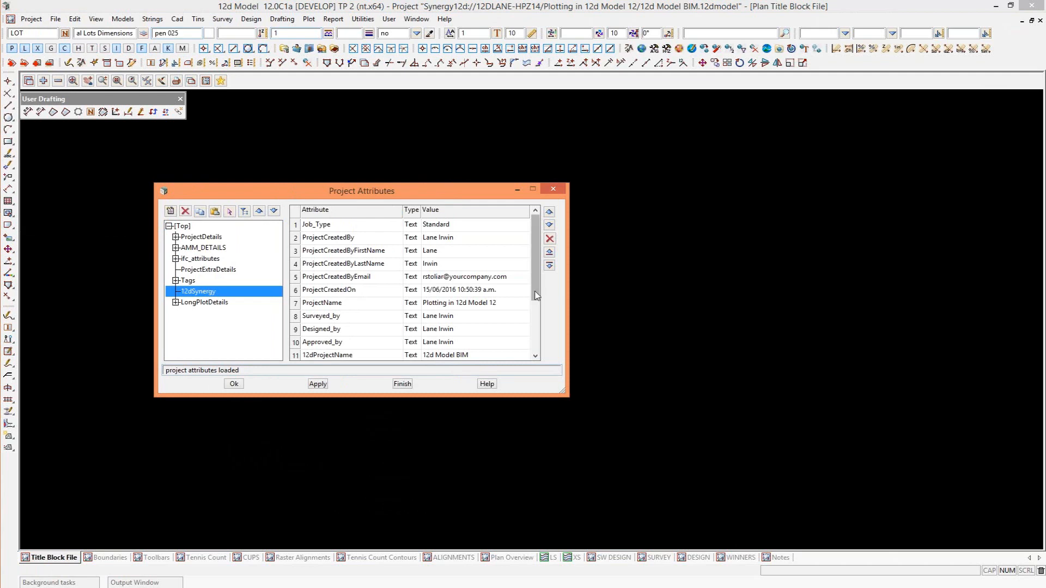
pyautogui.moveTo(537, 296); pyautogui.dragTo(530, 345)
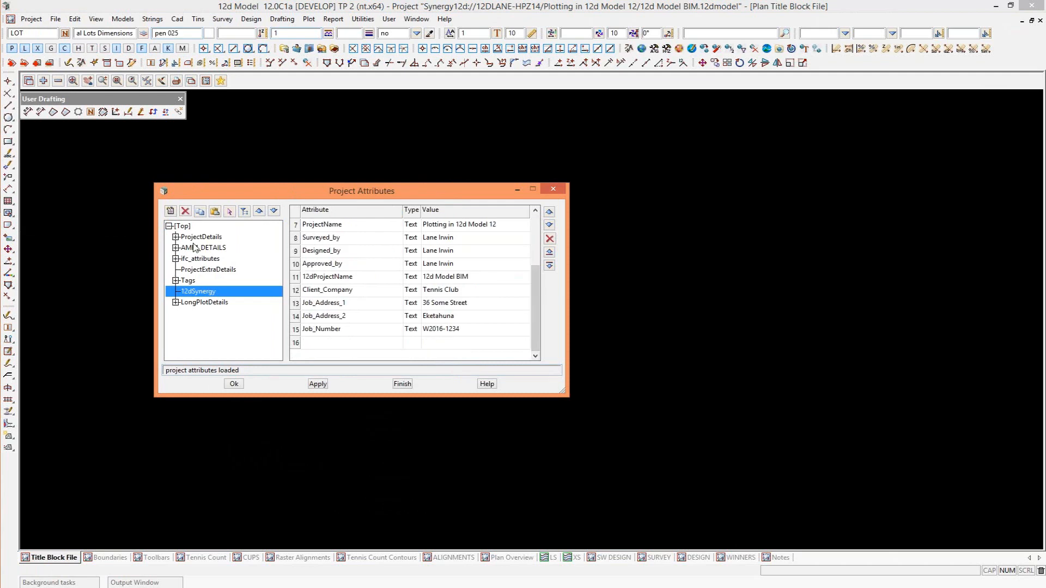
pyautogui.click(176, 237)
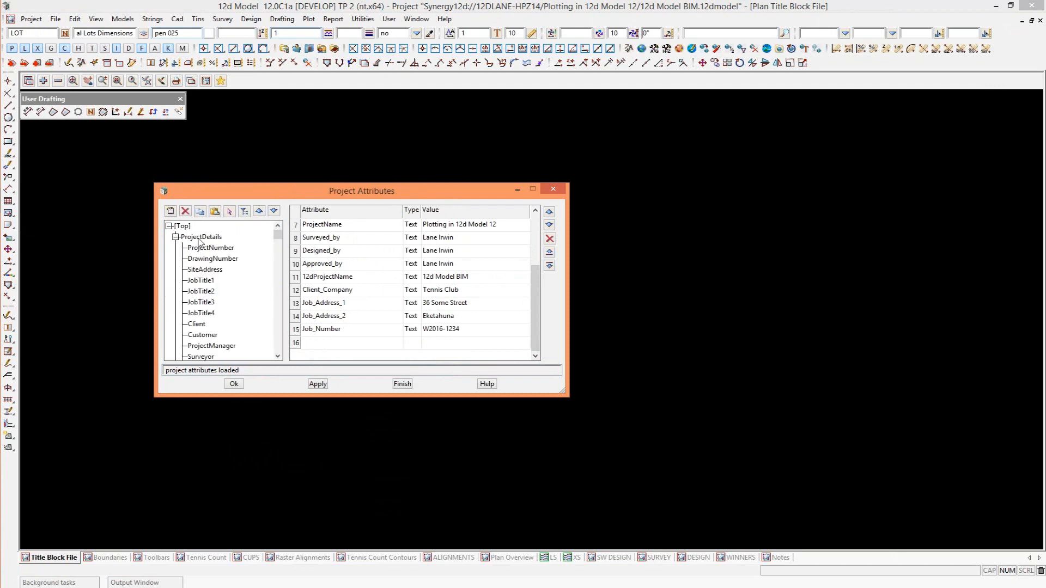
# View the editable project details, and close both the details and the project attributes.
pyautogui.click(38, 22)
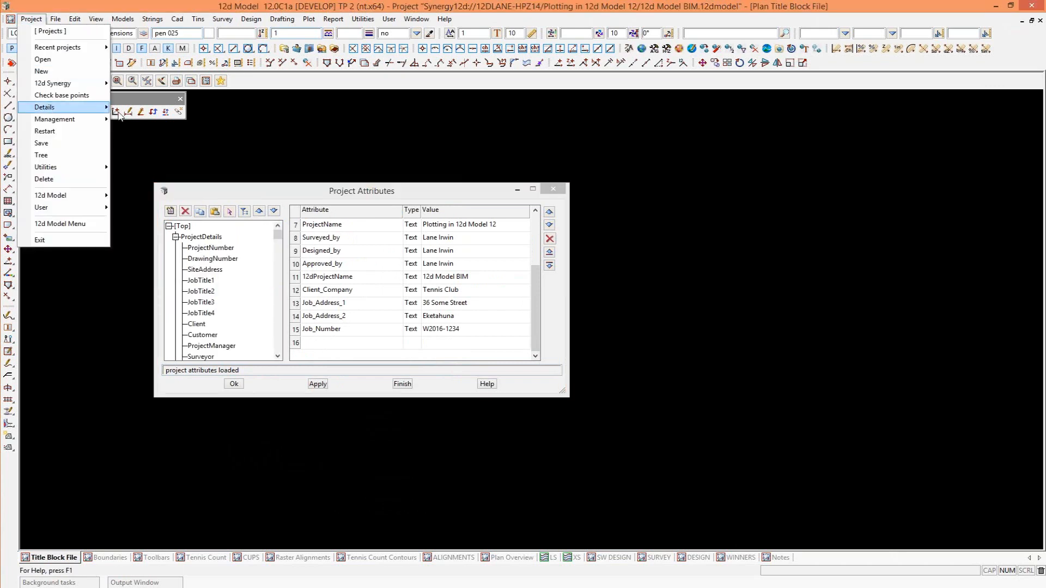
pyautogui.moveTo(104, 107)
pyautogui.click(139, 135)
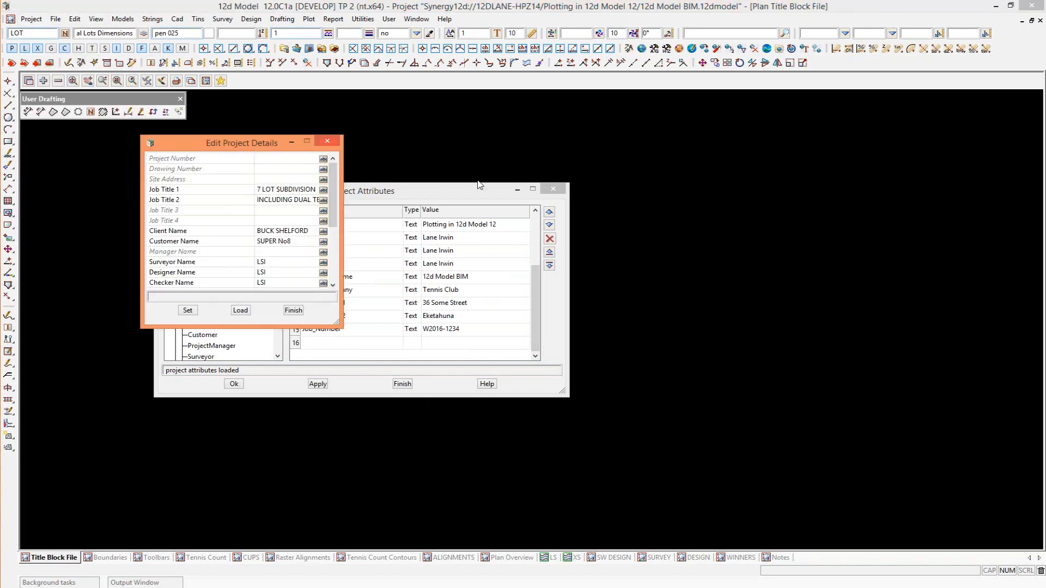
pyautogui.click(325, 143)
pyautogui.click(561, 192)
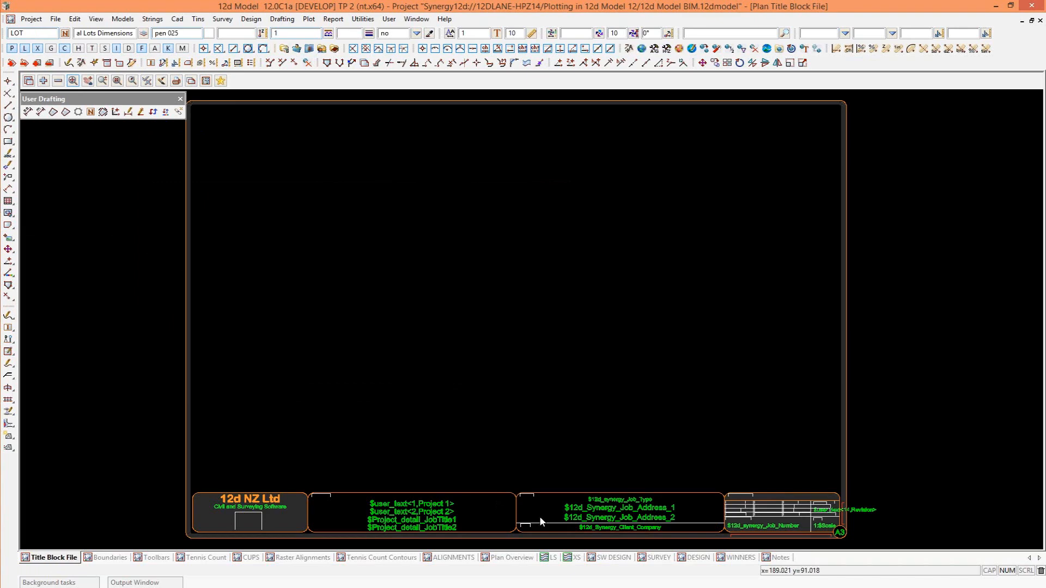
# Examine the text codes in the title block's project title, job title, client and job information boxes.
pyautogui.scroll(5, 459, 532)
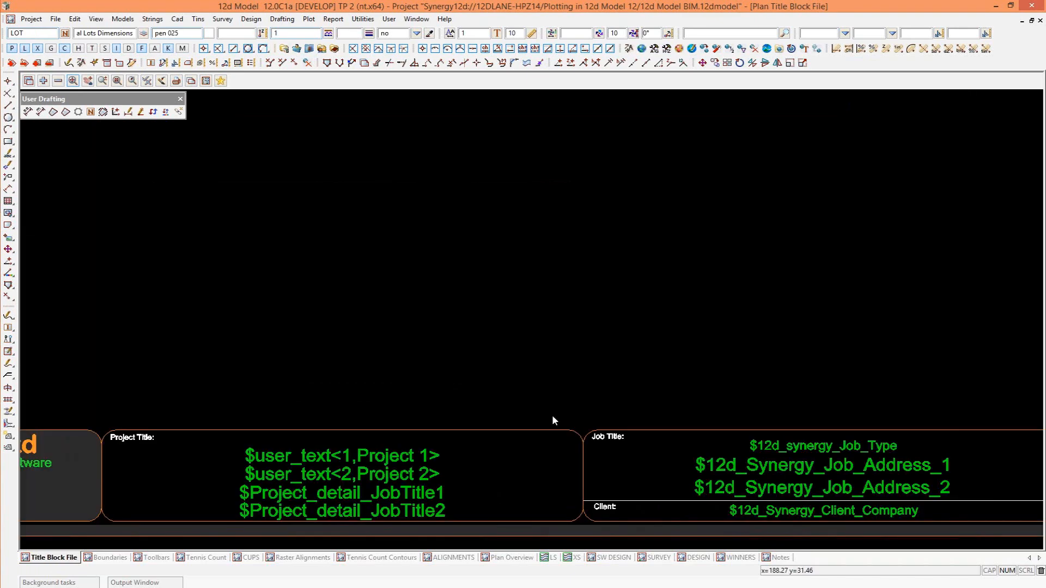
pyautogui.scroll(1, 439, 490)
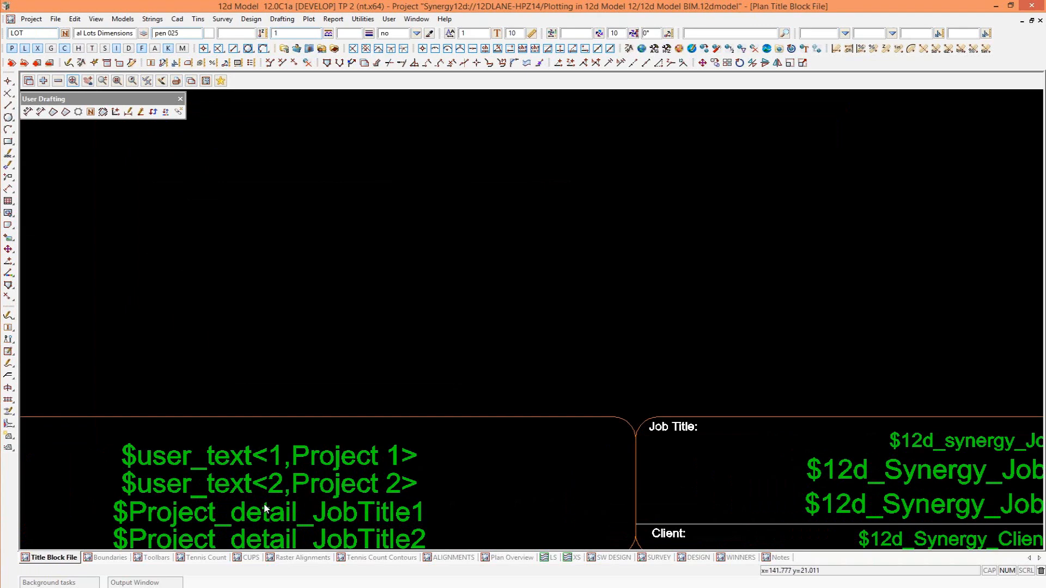
pyautogui.scroll(-3, 198, 363)
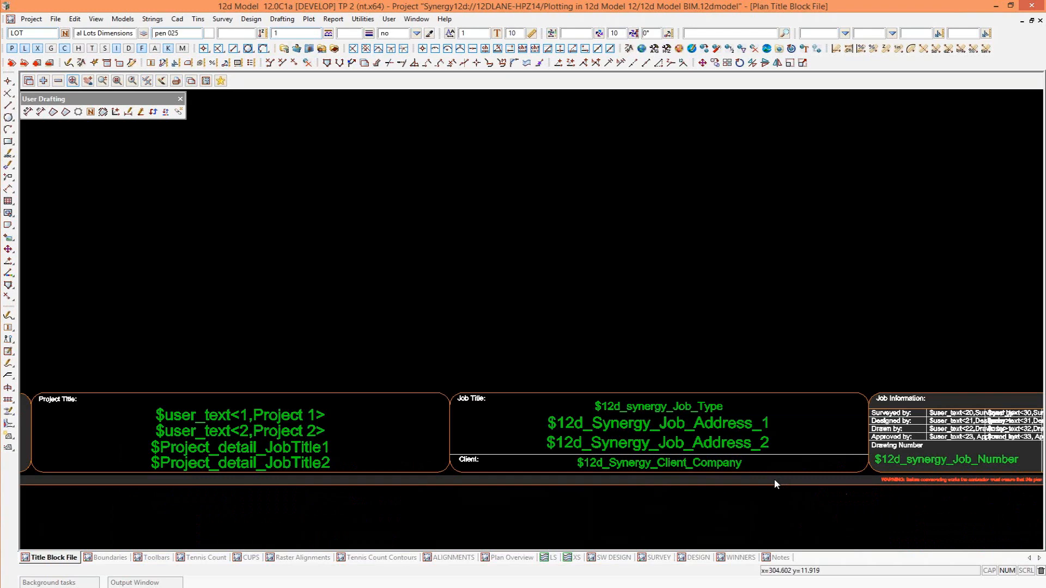
pyautogui.scroll(3, 773, 479)
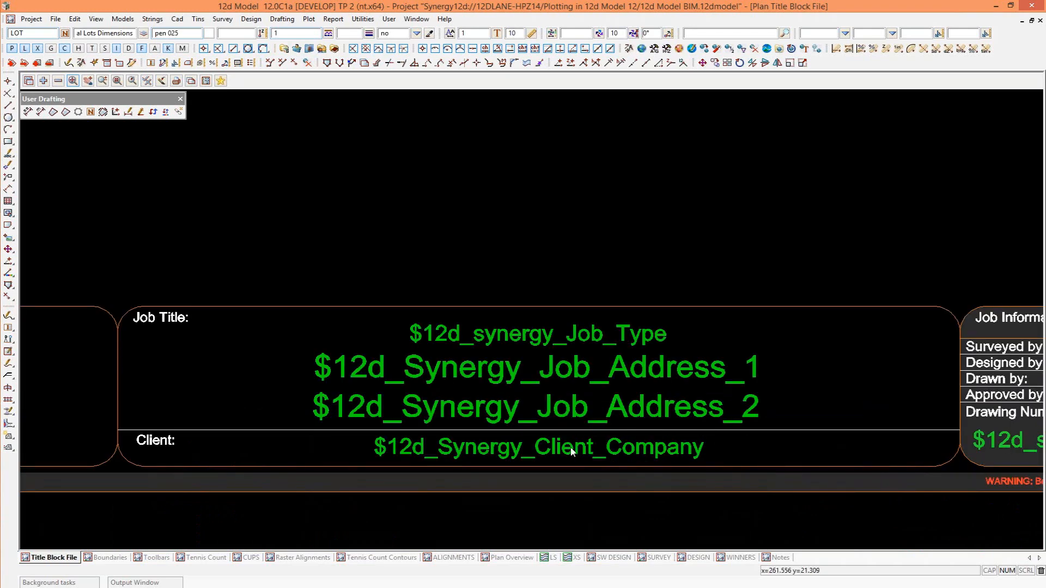
pyautogui.scroll(-2, 567, 445)
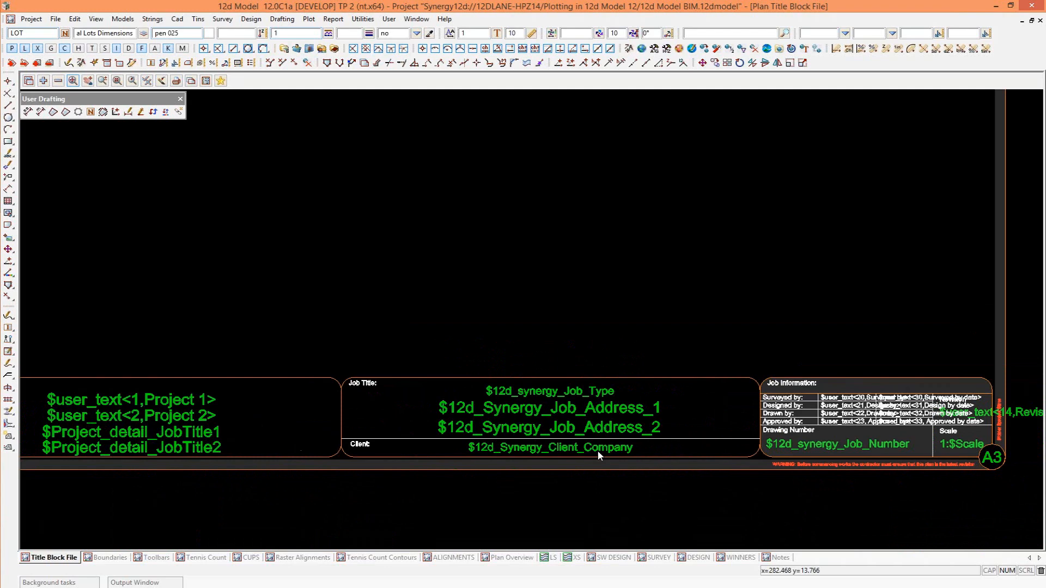
pyautogui.scroll(-1, 131, 467)
# In the Boundaries view, set the current drafting attributes to name LOT, model Cadastral Lots New and colour pen 035.
pyautogui.click(102, 560)
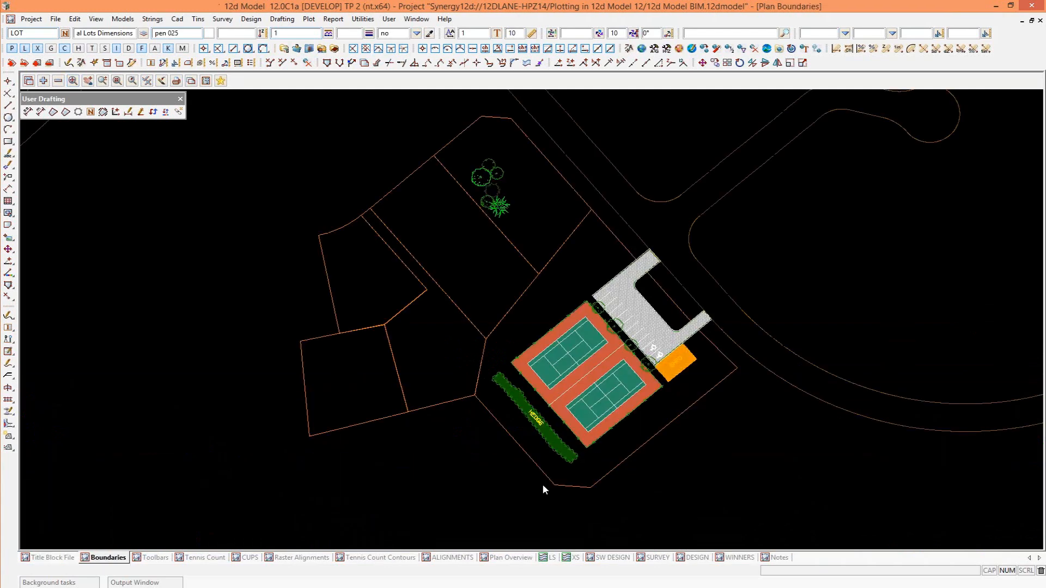
pyautogui.scroll(-1, 608, 445)
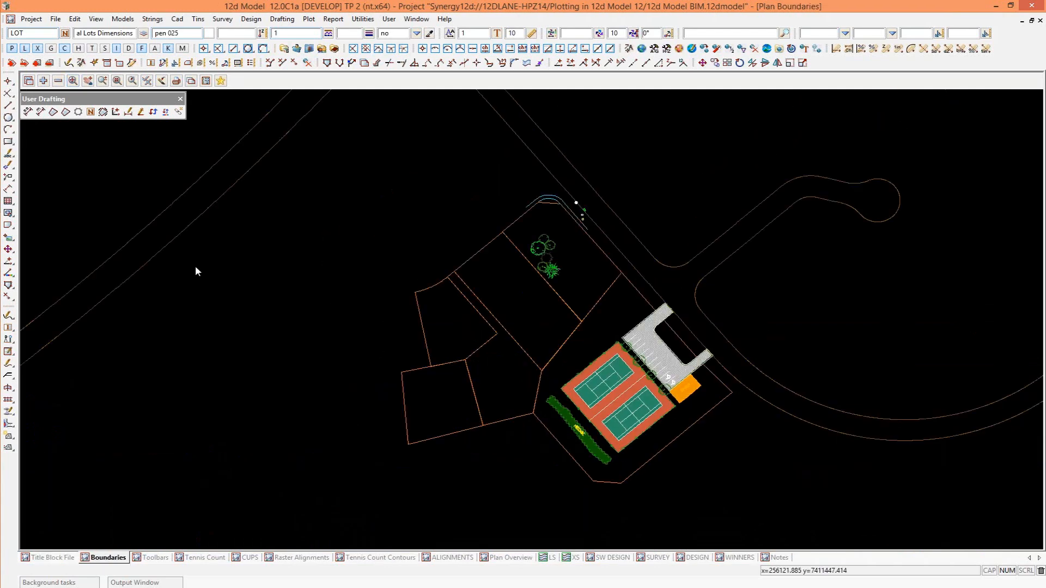
pyautogui.doubleClick(17, 33)
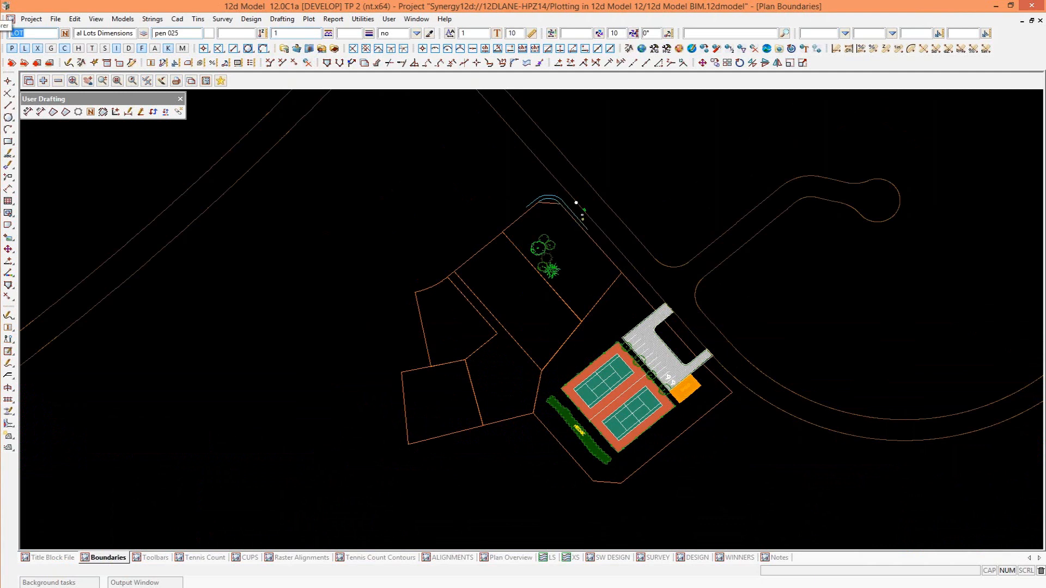
pyautogui.write('LN')
pyautogui.press('Return')
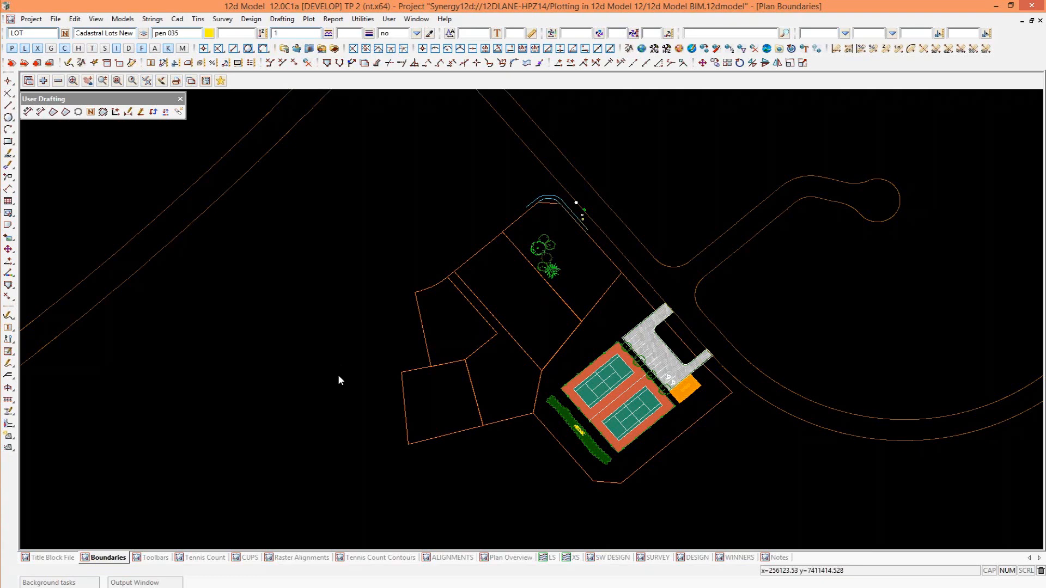
# Mirror the LOT 5 boundary about its left side line, starting from the upper-left corner and keeping the original string.
pyautogui.scroll(3, 342, 335)
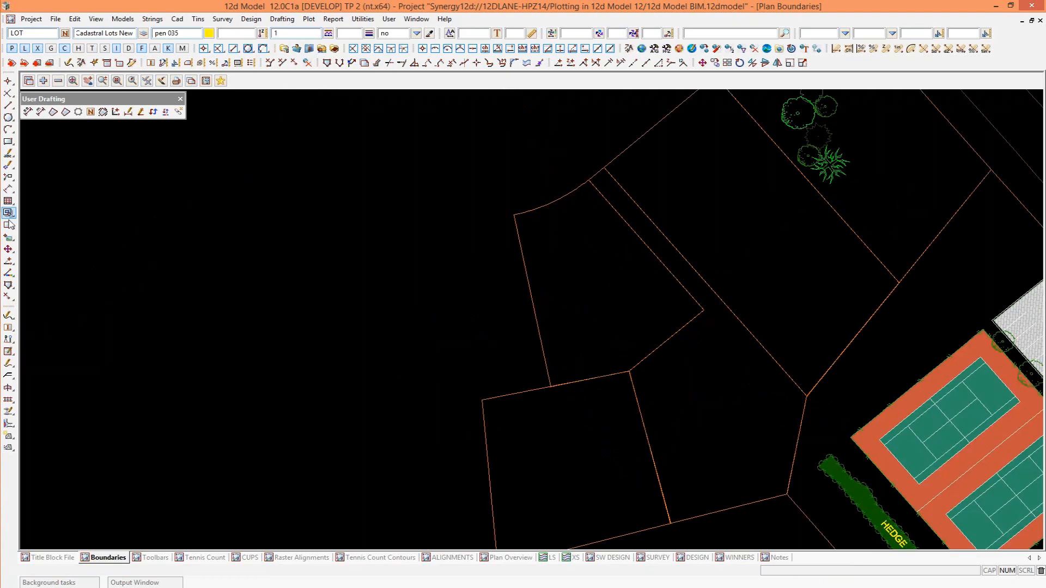
pyautogui.moveTo(8, 249)
pyautogui.click(74, 252)
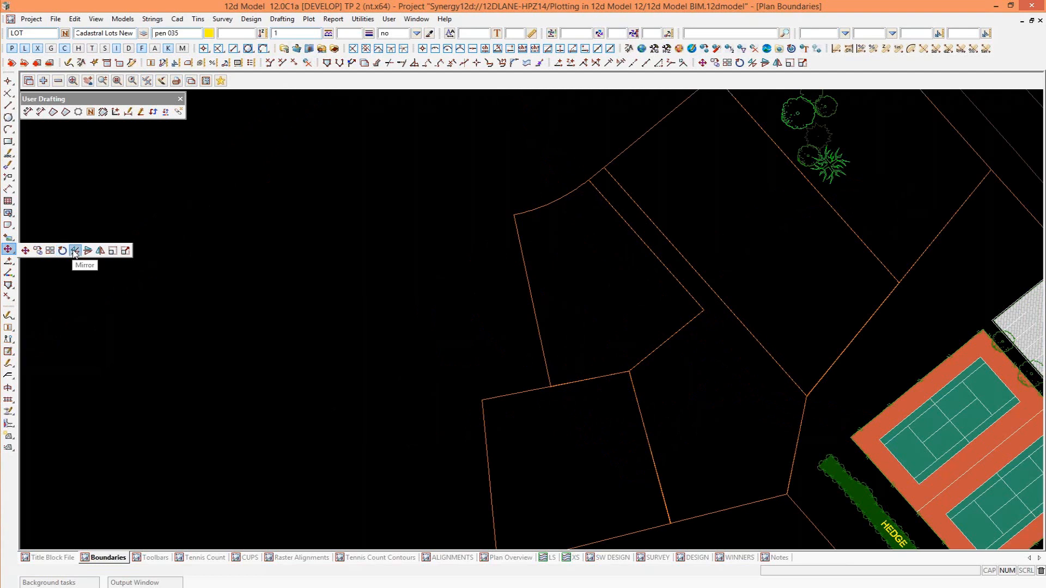
pyautogui.click(515, 228)
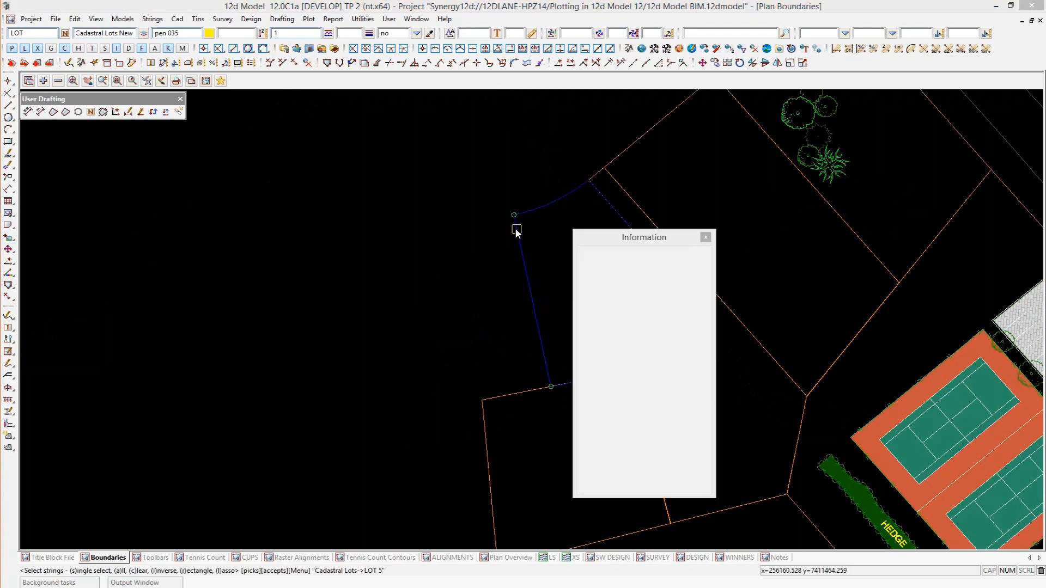
pyautogui.middleClick(515, 214)
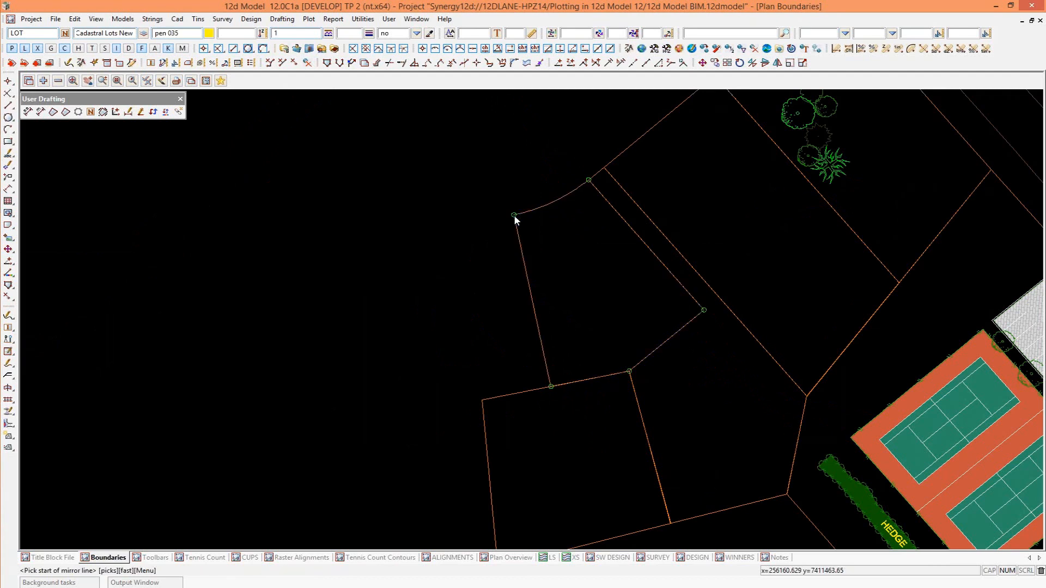
pyautogui.click(515, 216)
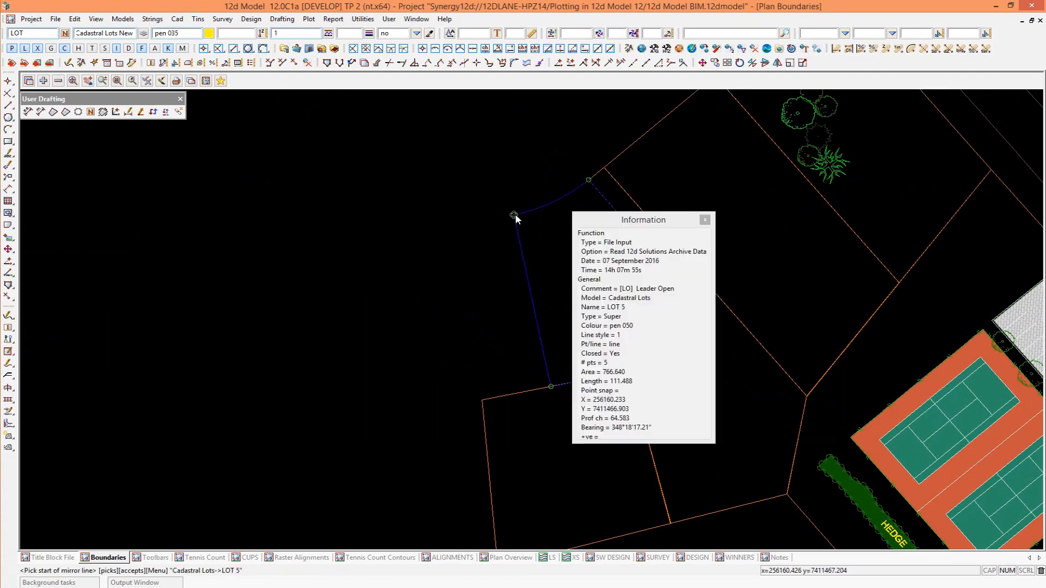
pyautogui.middleClick(534, 343)
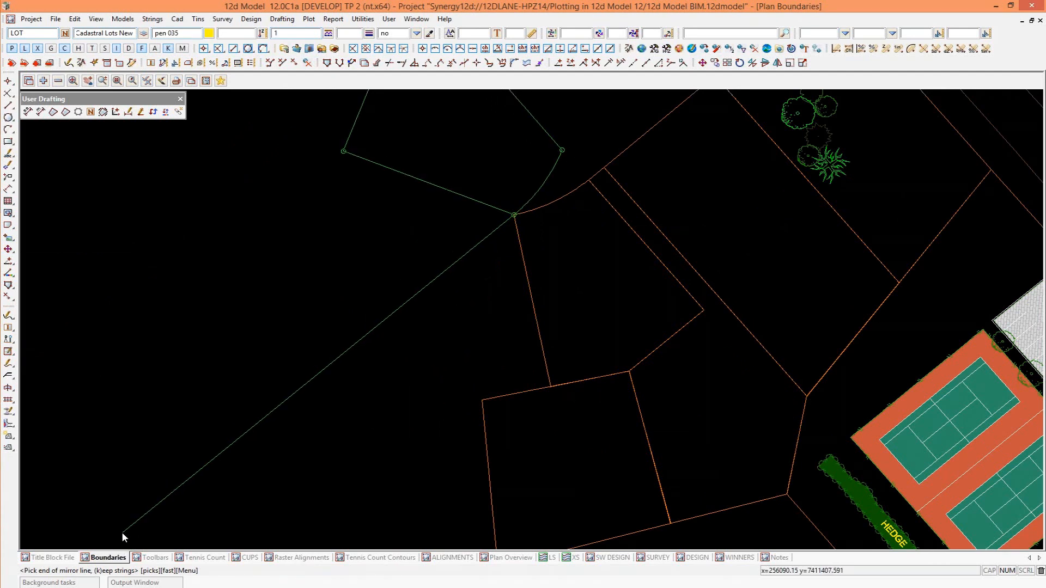
pyautogui.press('k')
pyautogui.click(499, 461)
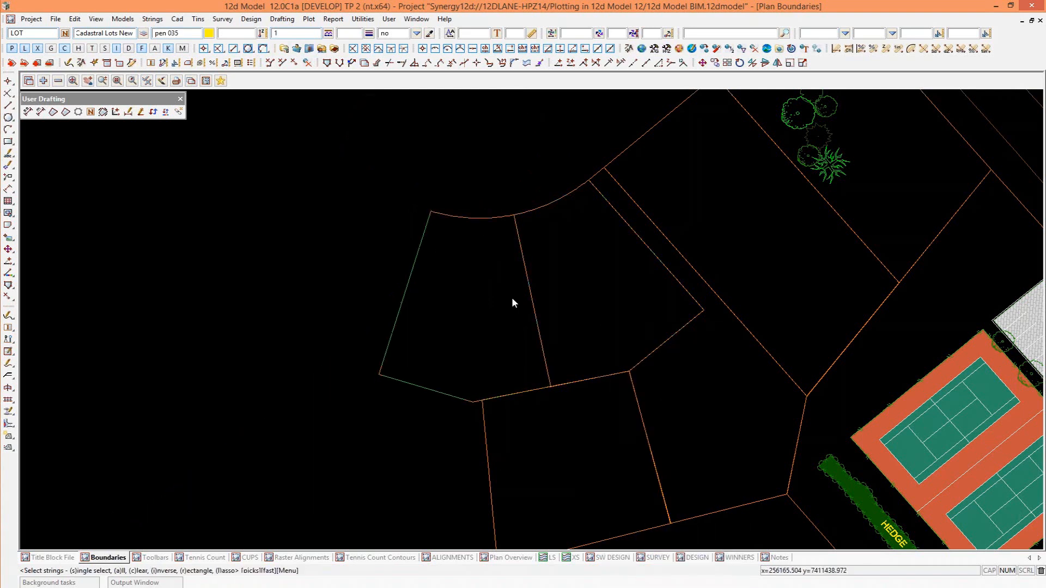
# Rename the mirrored lot boundary string as LOT 7.
pyautogui.click(8, 315)
pyautogui.click(87, 319)
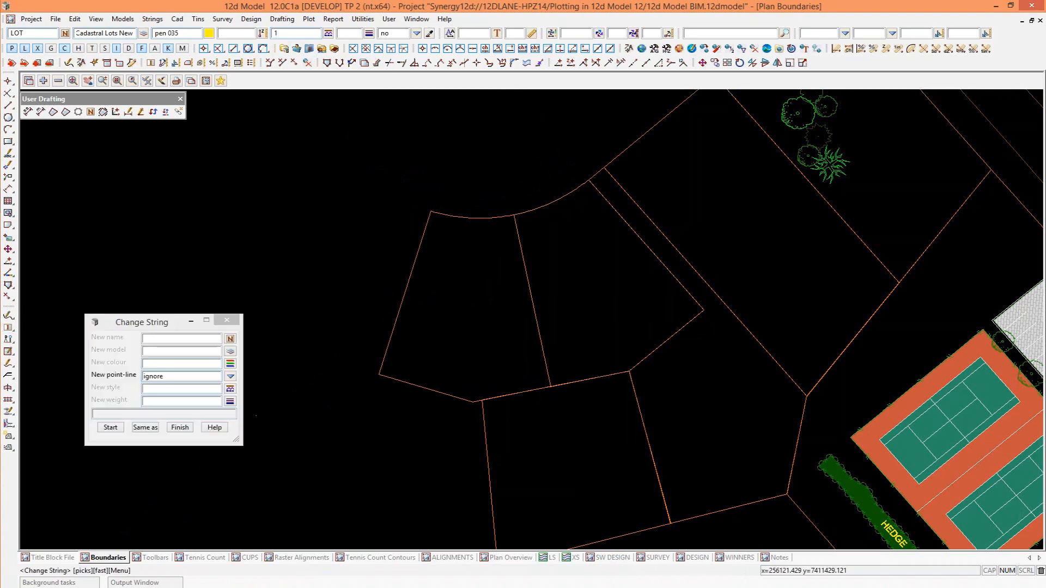
pyautogui.write('LOT')
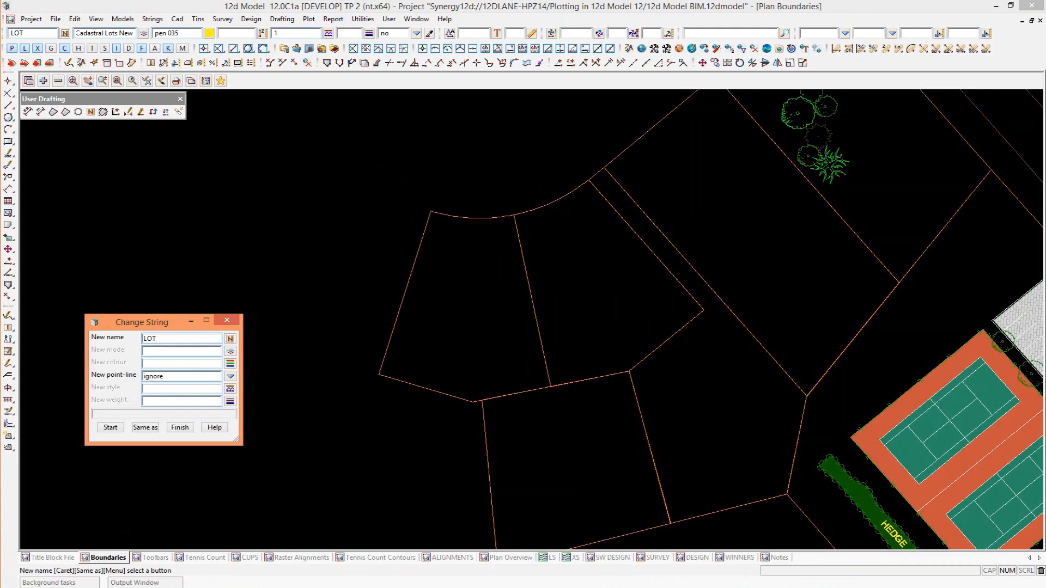
pyautogui.write(' 7')
pyautogui.press('Return')
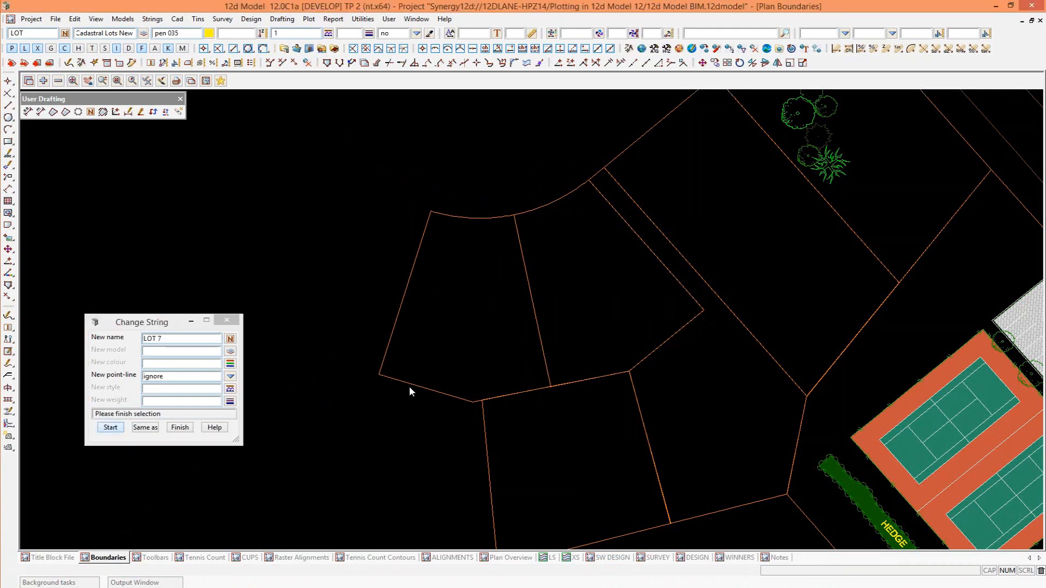
pyautogui.click(410, 388)
pyautogui.scroll(1, 409, 387)
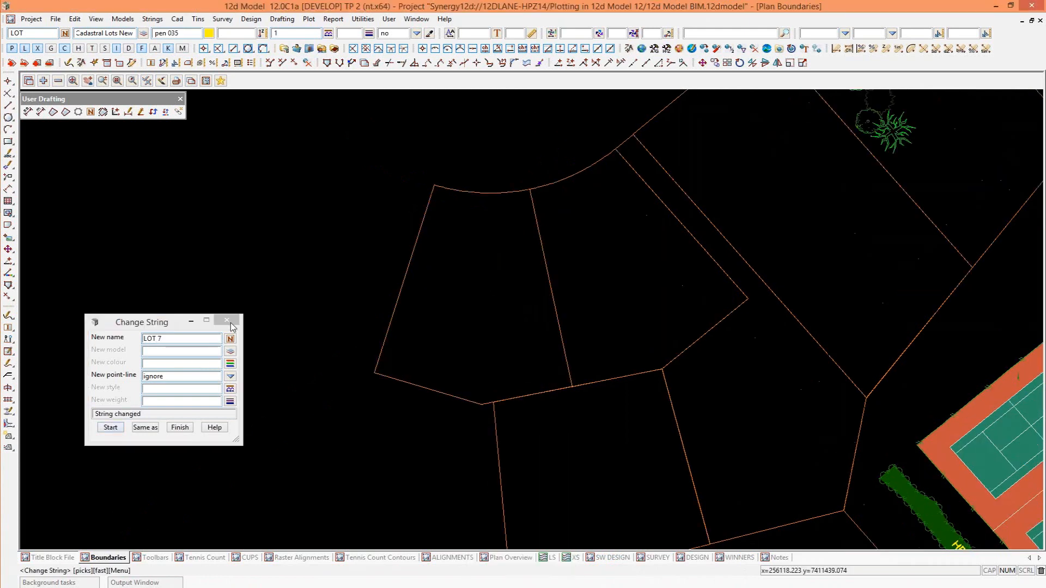
pyautogui.click(226, 320)
# Start a three-point rectangle with LOT 7's outer side line as its first edge, from the upper corner to the lower corner.
pyautogui.scroll(-1, 309, 400)
pyautogui.scroll(1, 309, 400)
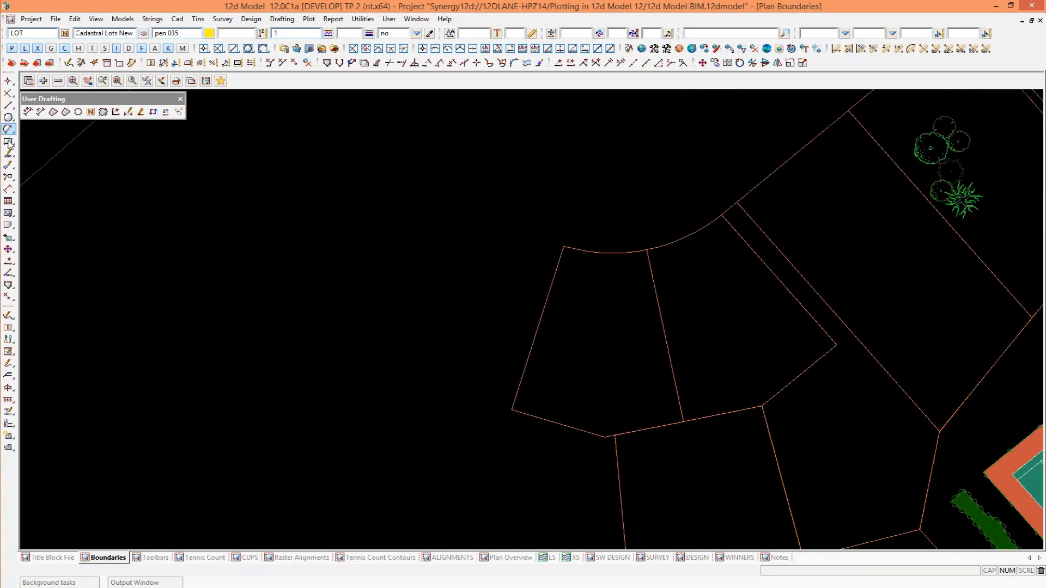
pyautogui.moveTo(9, 143)
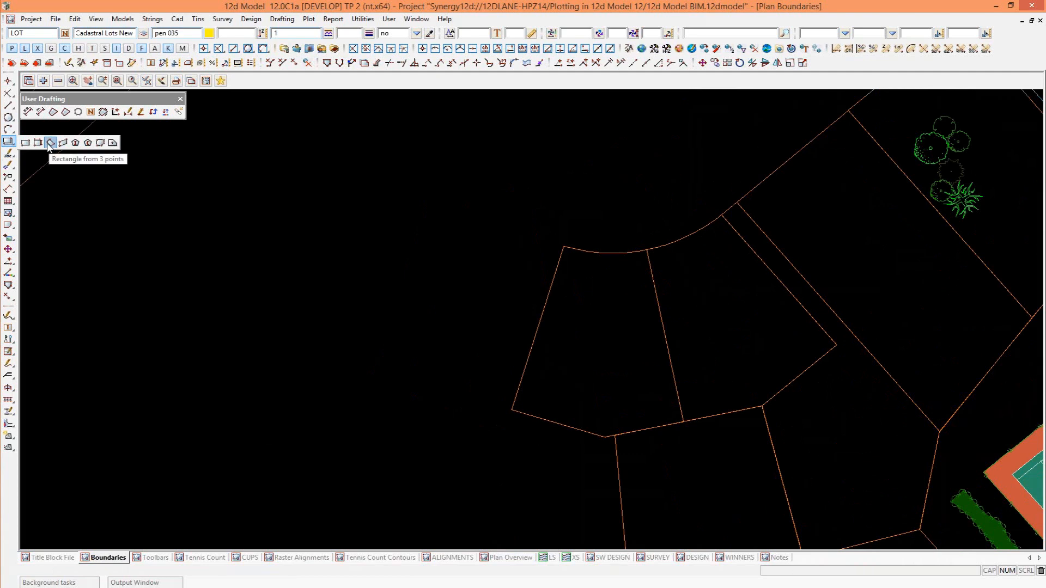
pyautogui.click(50, 143)
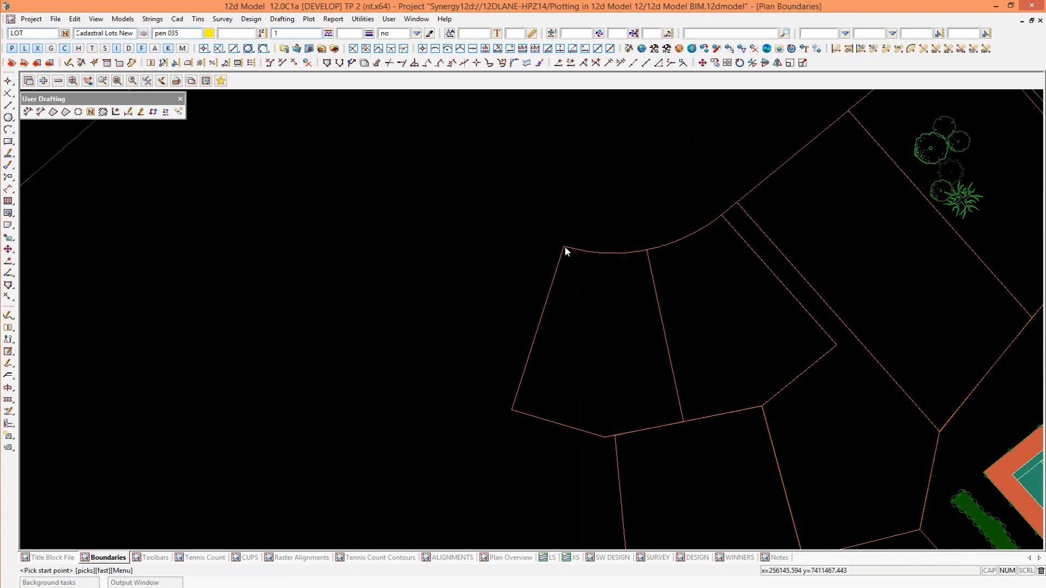
pyautogui.click(565, 246)
pyautogui.click(512, 410)
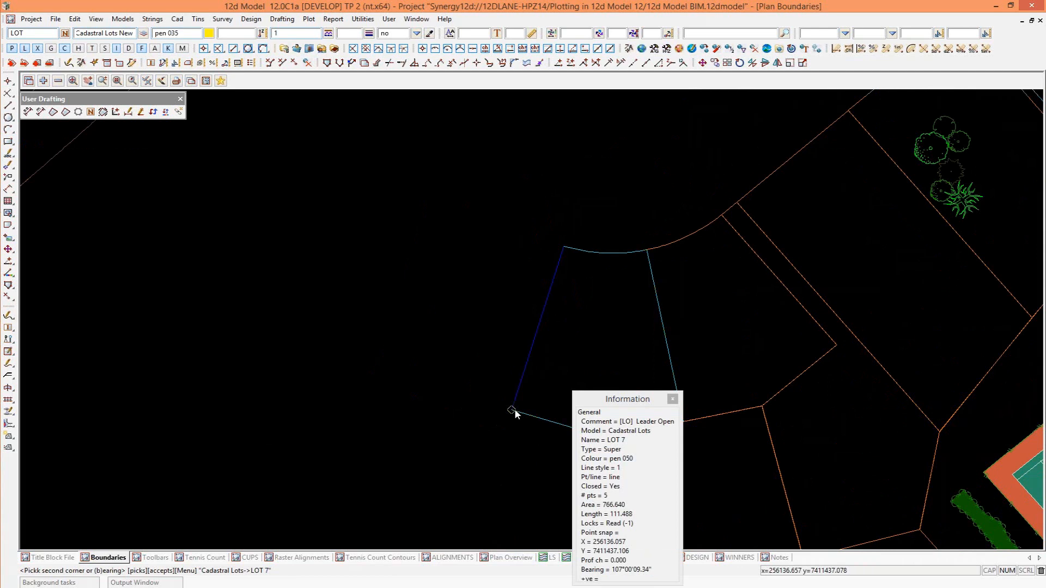
pyautogui.click(516, 411)
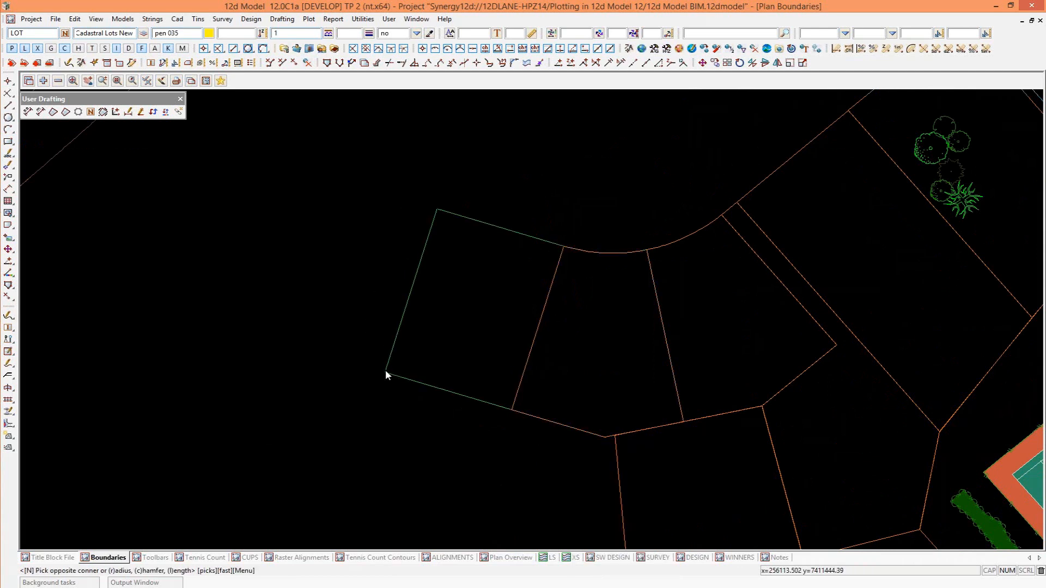
# Locate the rectangle's third point by a distance from LOT 7's lower outer corner, along the lot's rear boundary line.
pyautogui.click(609, 50)
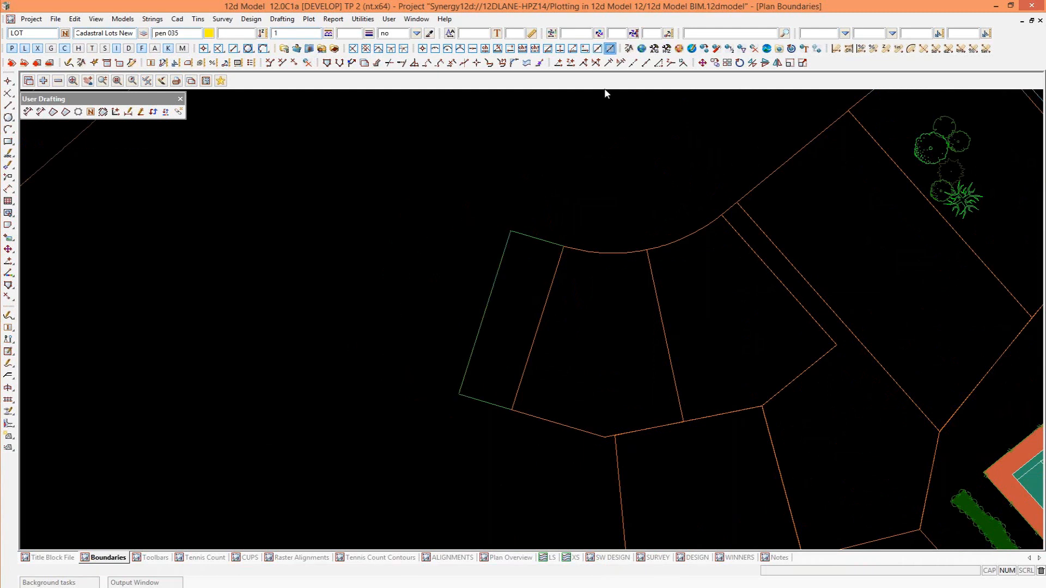
pyautogui.click(514, 409)
pyautogui.scroll(1, 578, 417)
pyautogui.click(579, 422)
pyautogui.middleClick(580, 422)
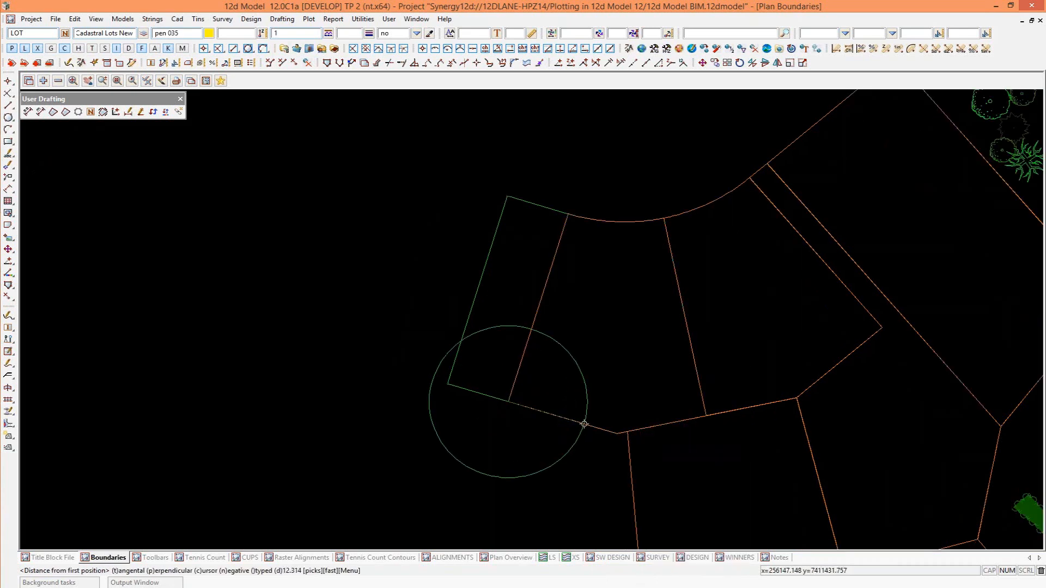
# Measure the shared side line for the third-point distance and set it to -766/31.879 to complete the rectangular lot.
pyautogui.press('space')
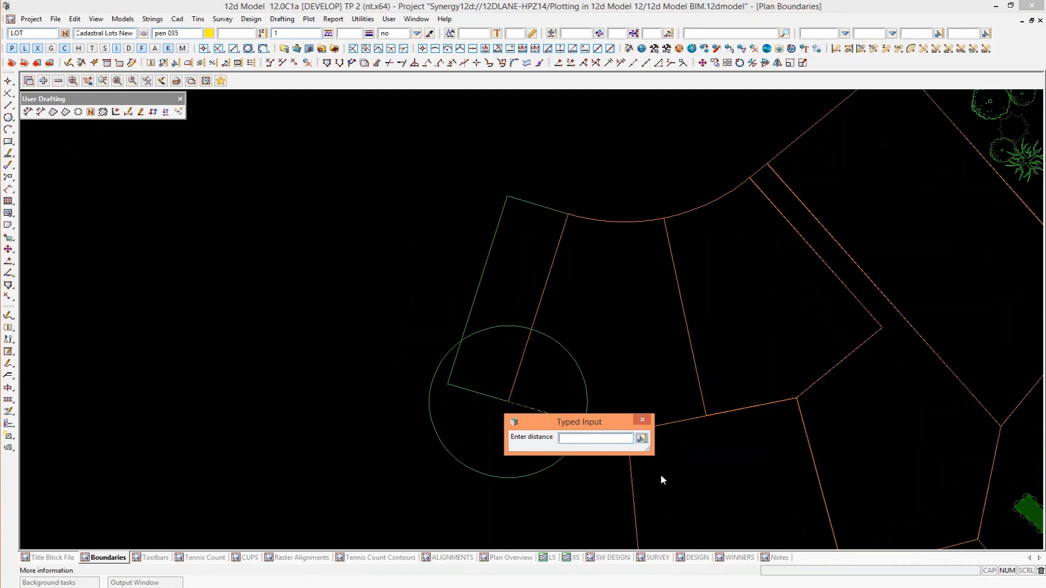
pyautogui.click(641, 438)
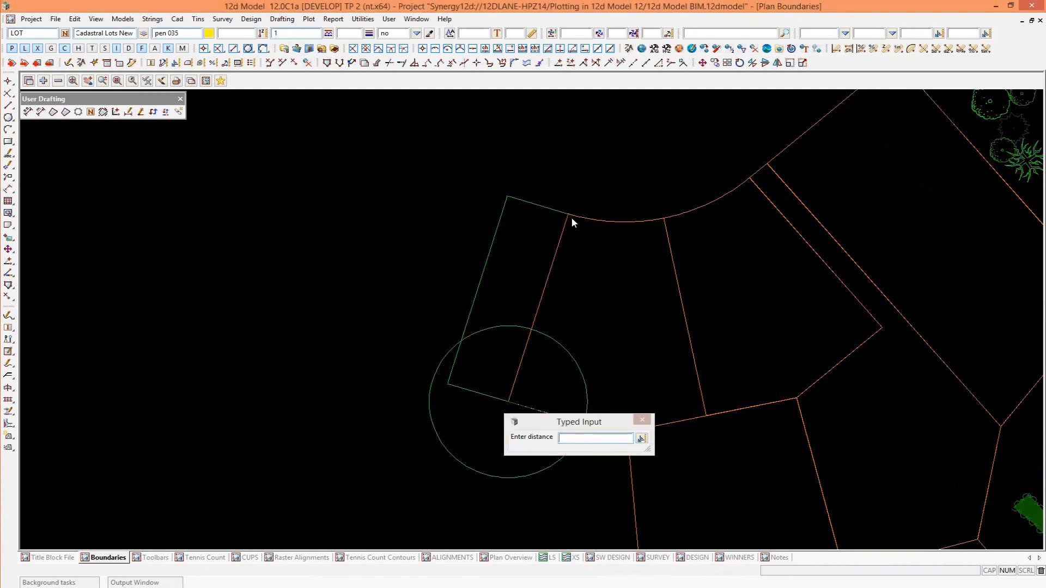
pyautogui.click(570, 217)
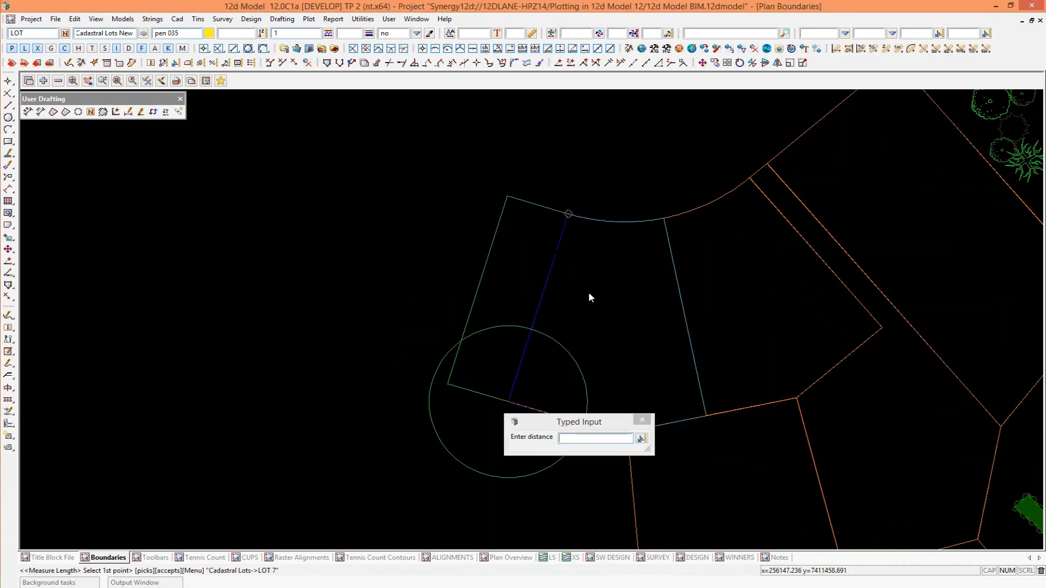
pyautogui.click(508, 399)
pyautogui.middleClick(508, 398)
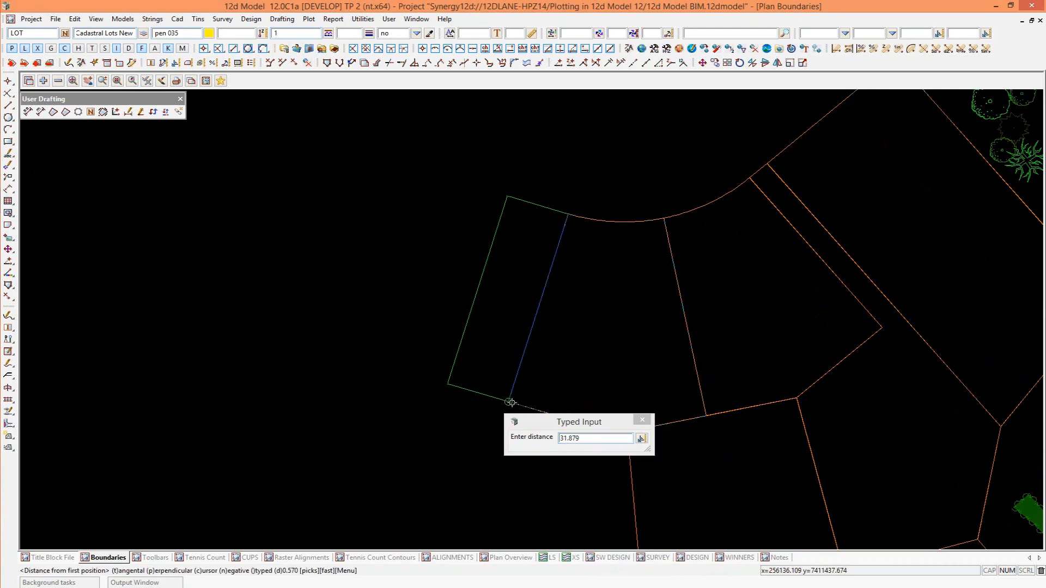
pyautogui.click(561, 439)
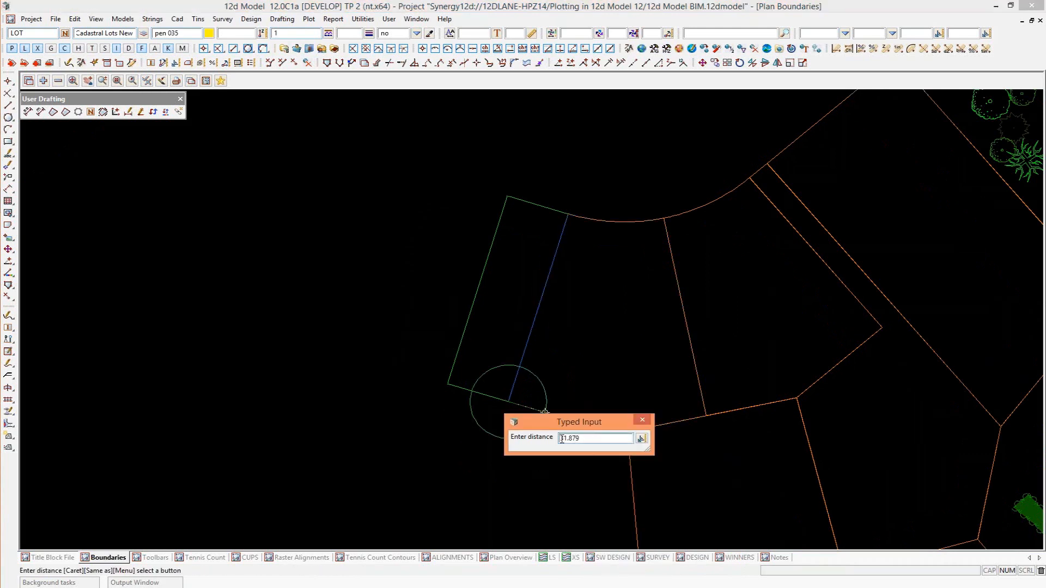
pyautogui.write('-766/')
pyautogui.press('Return')
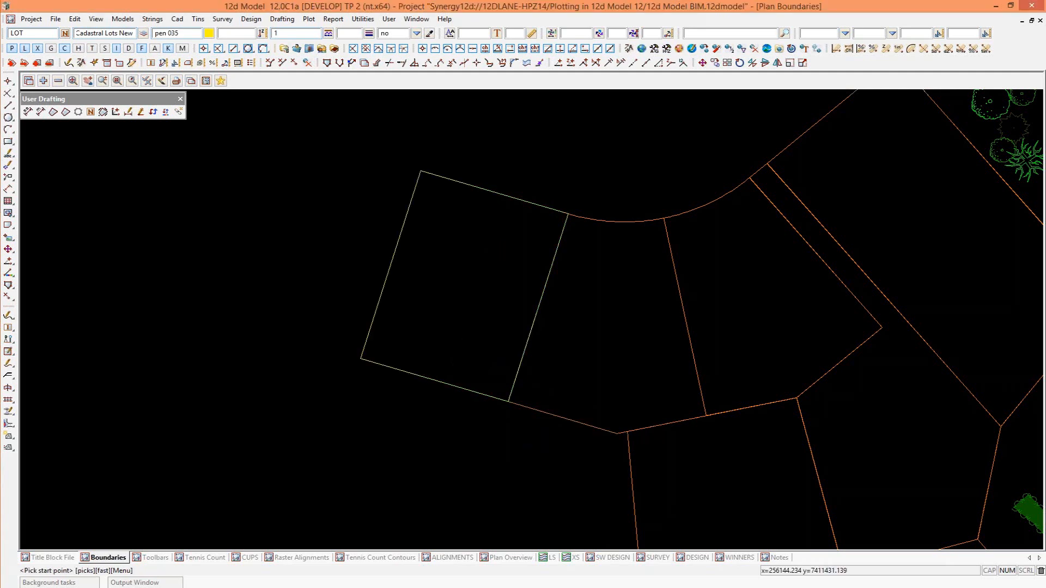
# Inquire on the new rectangular lot string to check its model, name, colour and area.
pyautogui.scroll(1, 445, 472)
pyautogui.press('F2')
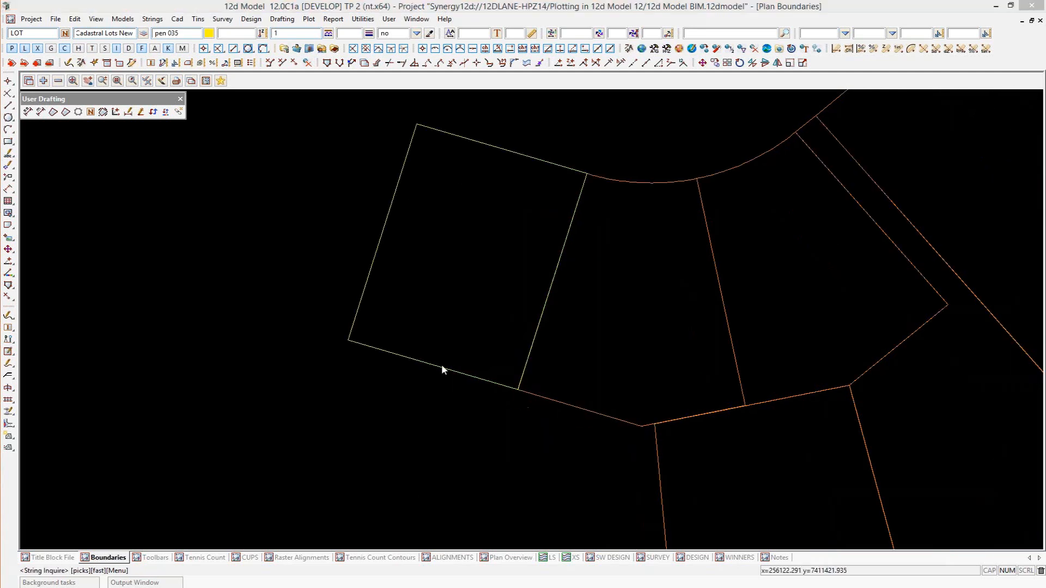
pyautogui.click(441, 366)
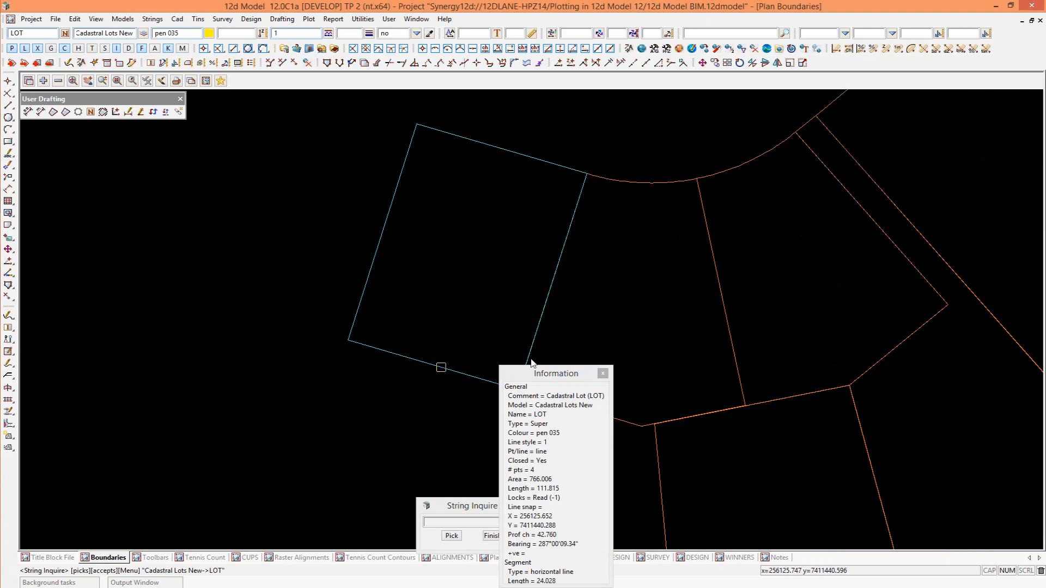
pyautogui.click(468, 402)
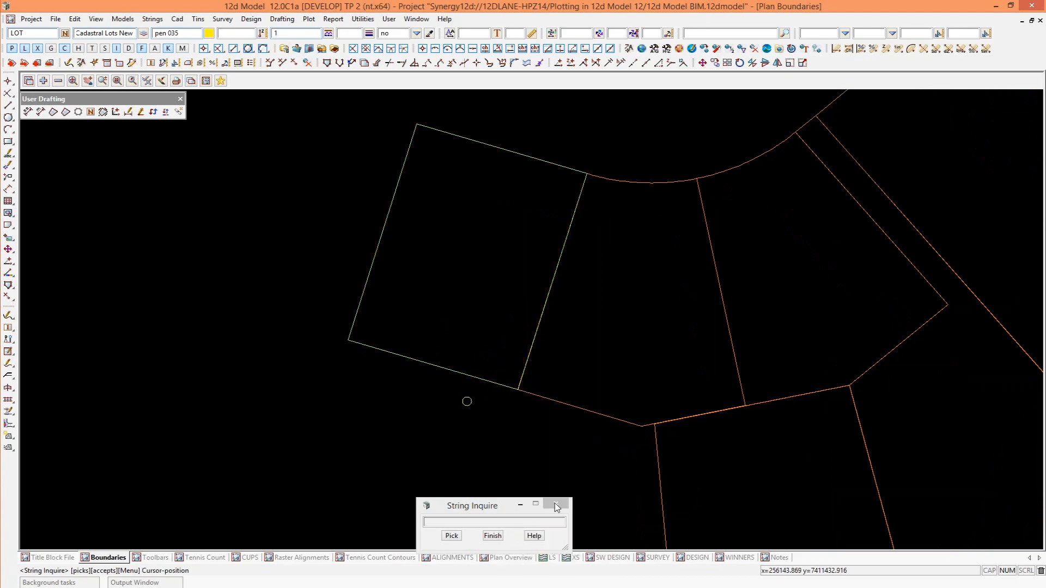
pyautogui.click(555, 504)
# Start copying the new rectangular lot, using its lower corner shared with LOT 7 as the base point.
pyautogui.scroll(3, 496, 408)
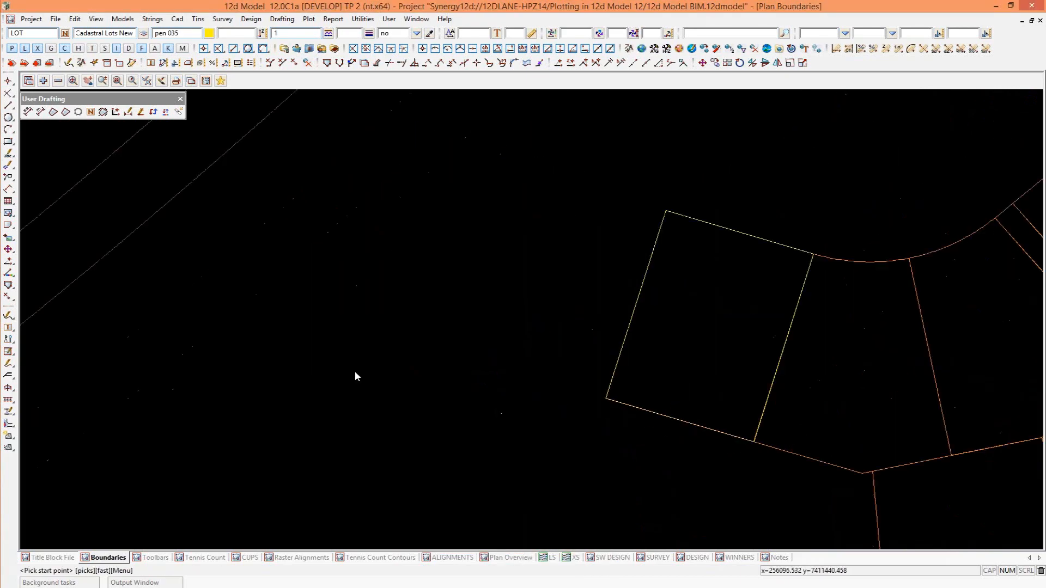
pyautogui.scroll(2, 355, 372)
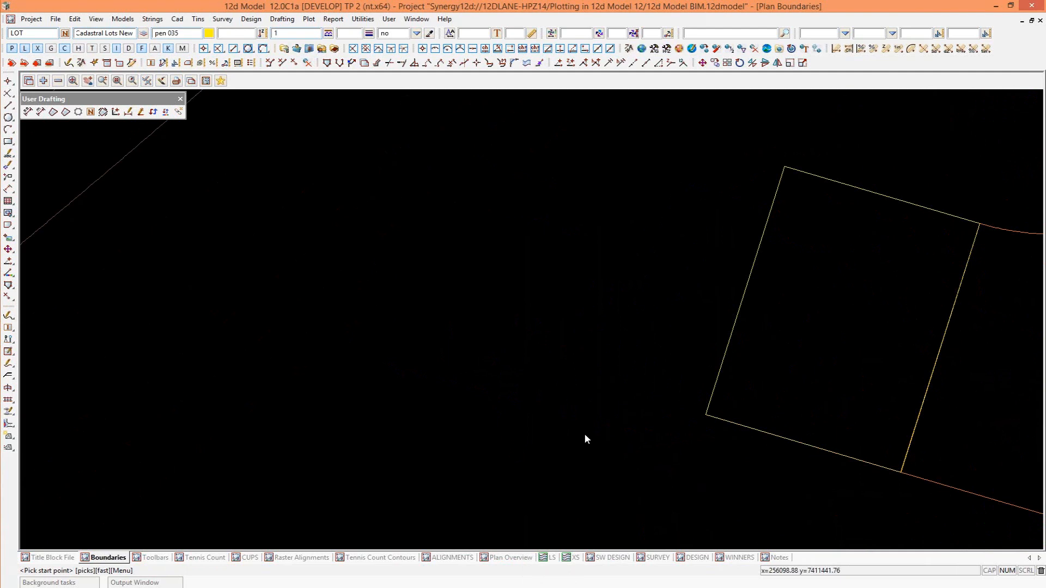
pyautogui.click(9, 249)
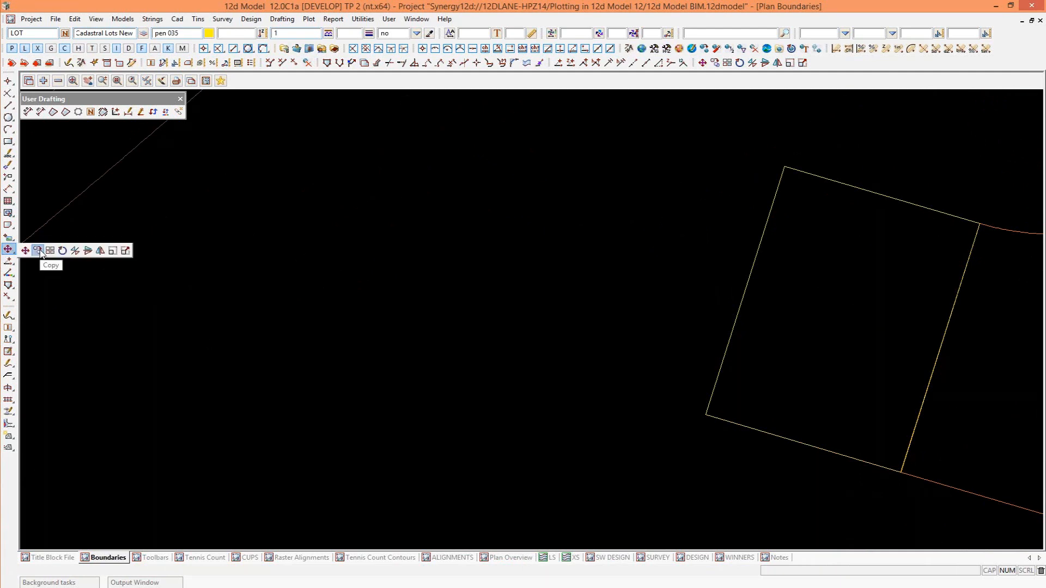
pyautogui.click(38, 250)
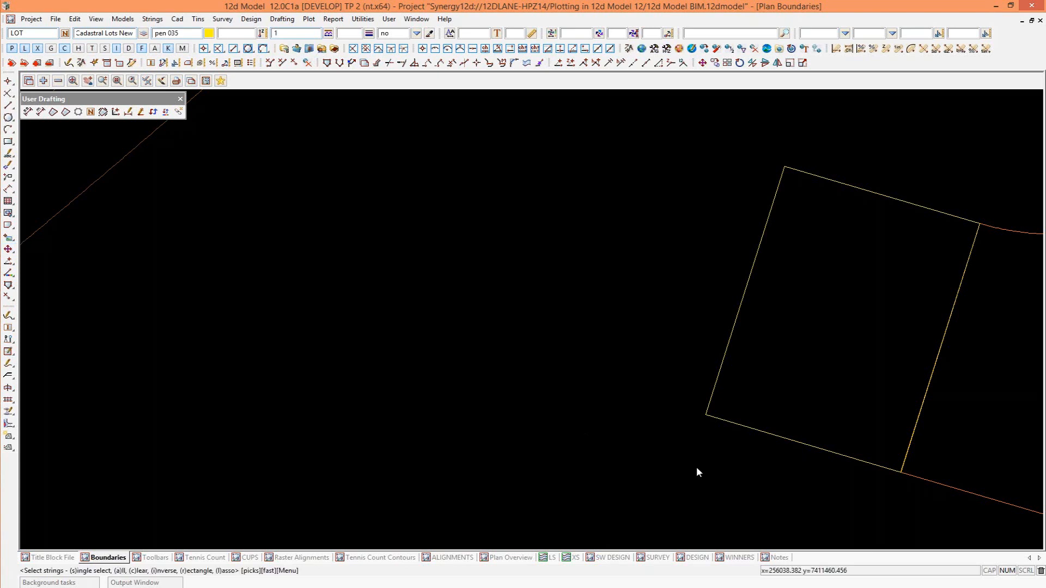
pyautogui.click(794, 443)
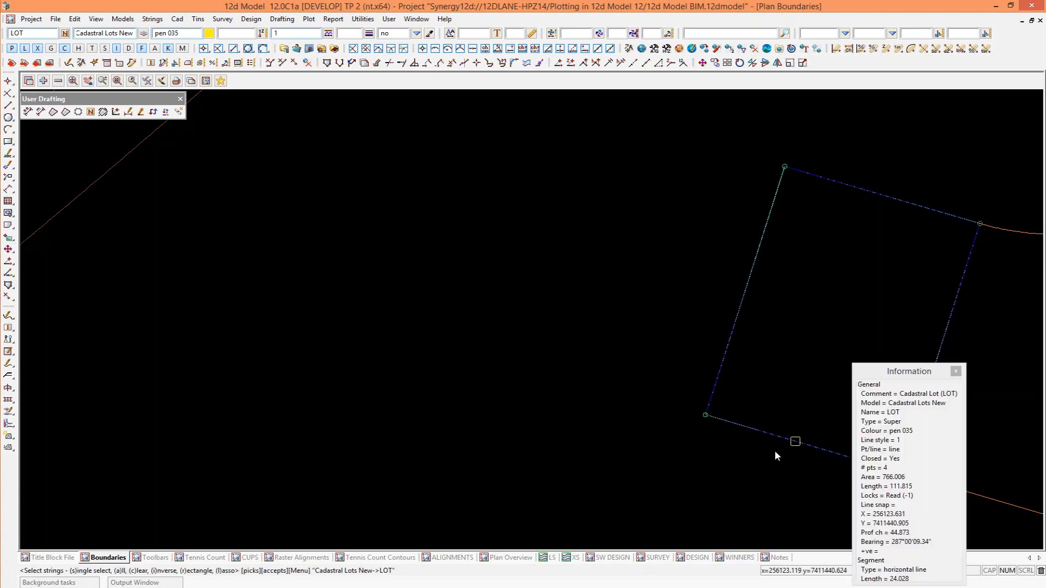
pyautogui.middleClick(825, 485)
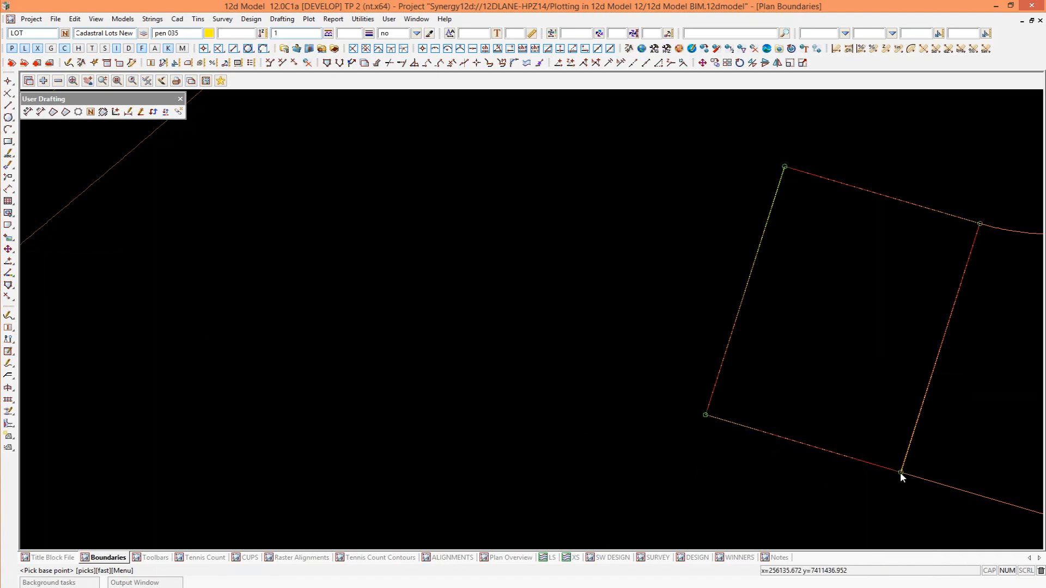
pyautogui.click(900, 472)
pyautogui.middleClick(901, 471)
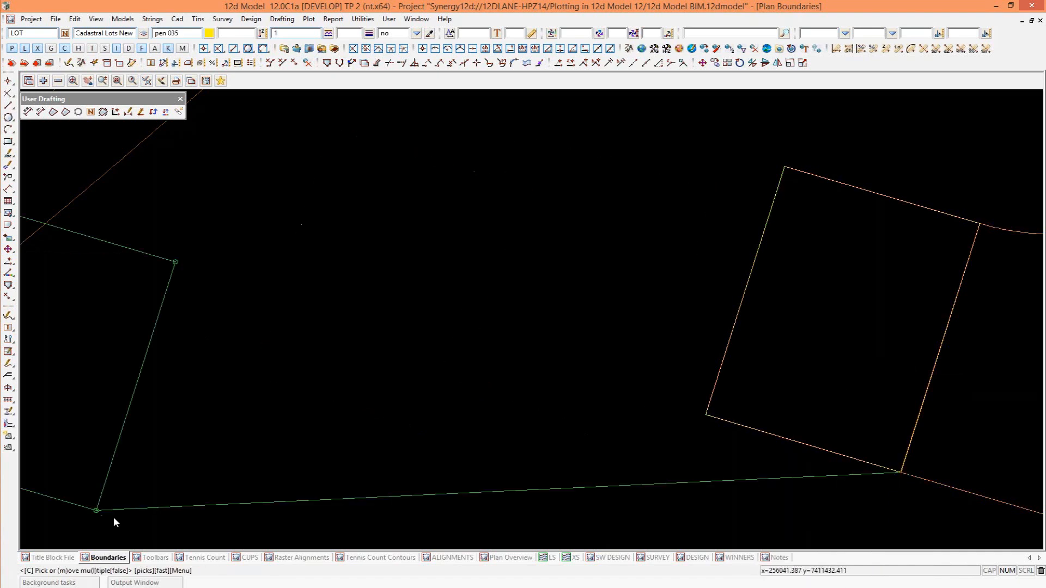
# Turn on multiple copies with the same origin and place two copies of the lot side by side, away from LOT 7.
pyautogui.click(119, 519)
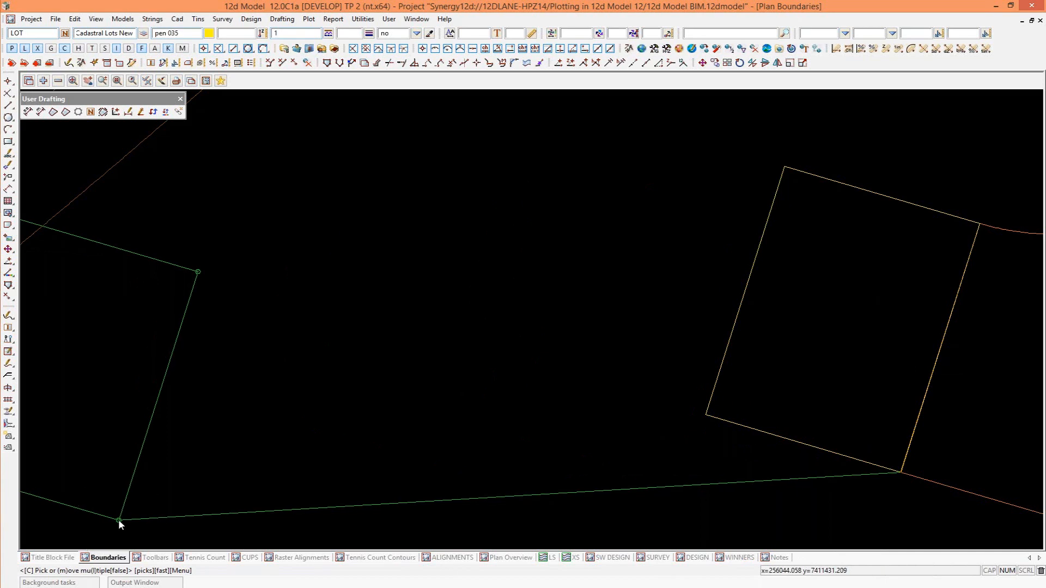
pyautogui.click(119, 519)
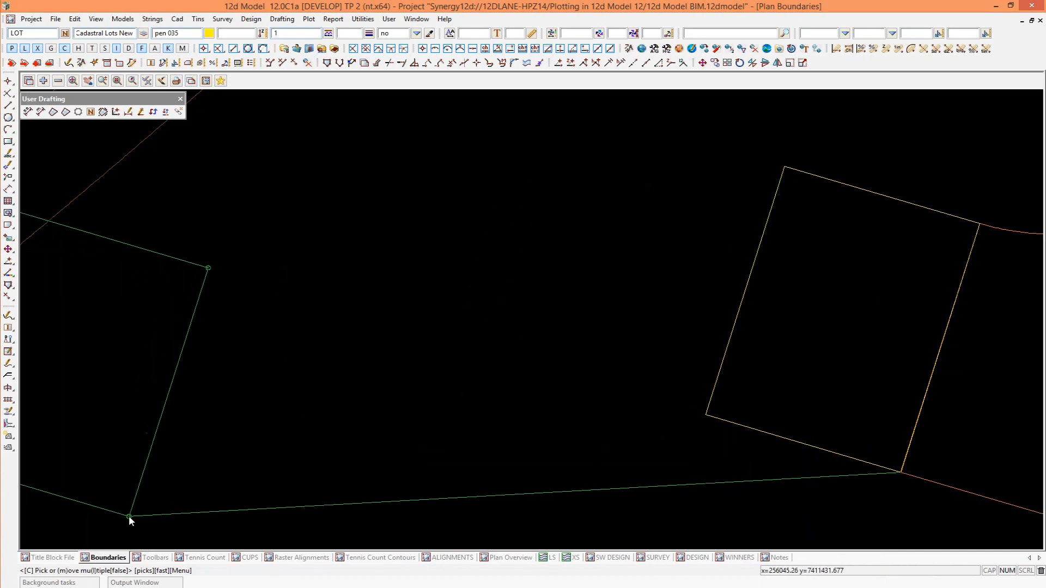
pyautogui.click(707, 416)
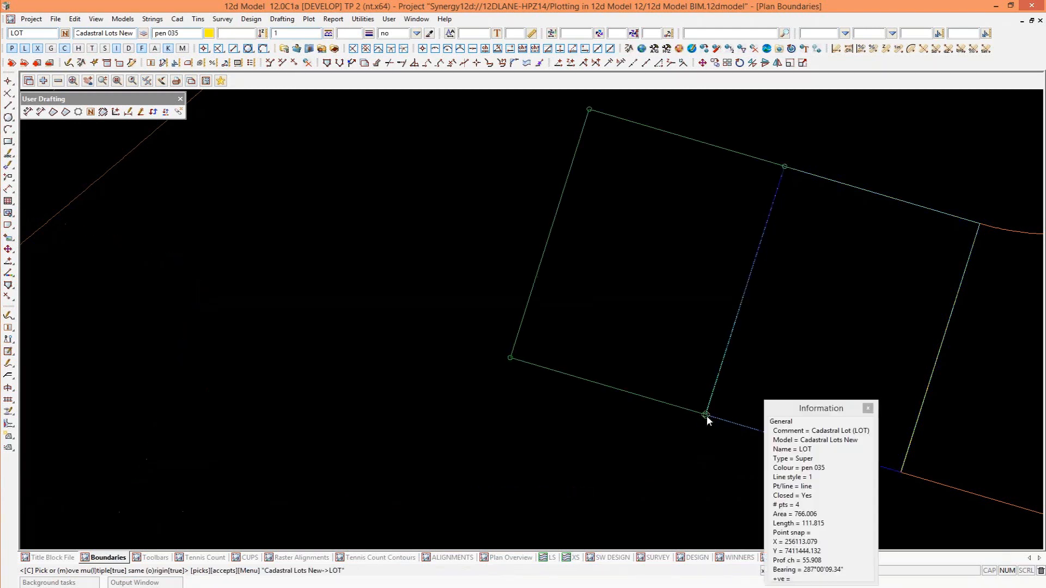
pyautogui.middleClick(510, 359)
pyautogui.click(509, 360)
pyautogui.middleClick(510, 360)
pyautogui.scroll(1, 509, 360)
pyautogui.scroll(-5, 666, 450)
pyautogui.scroll(-1, 666, 450)
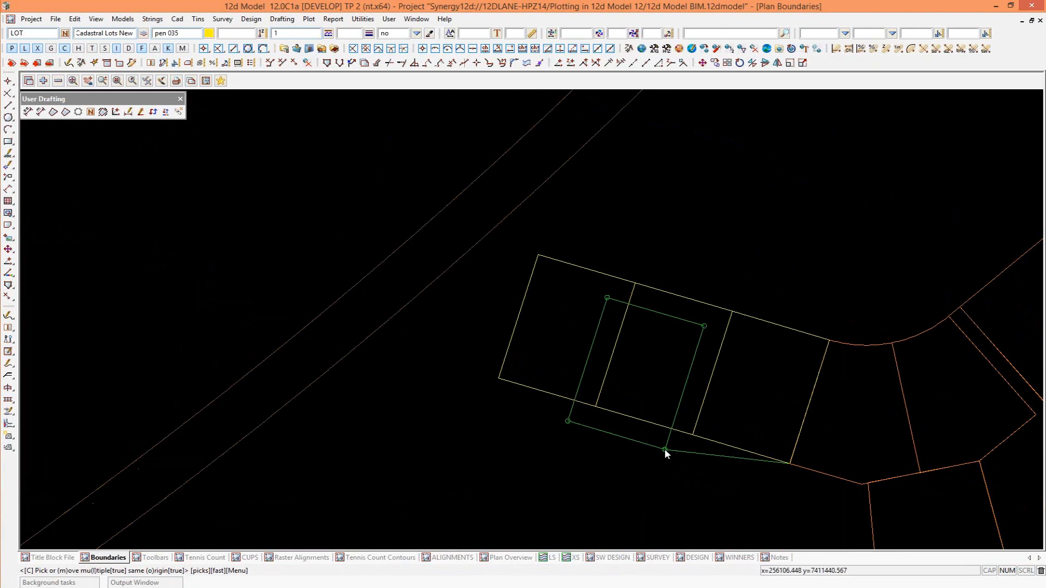
pyautogui.middleClick(649, 449)
pyautogui.scroll(-1, 574, 461)
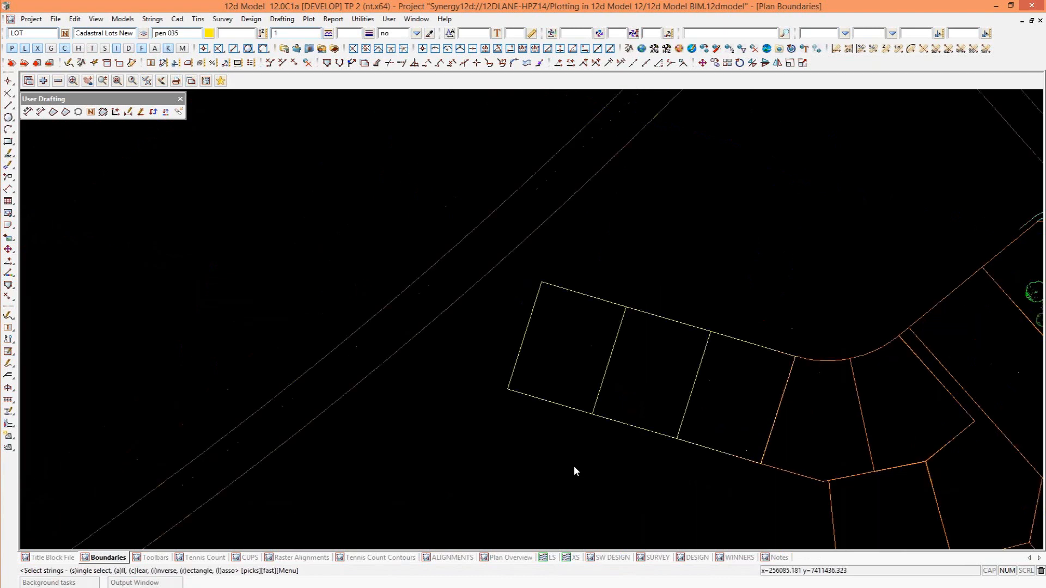
# Lasso the new rectangular lots to select the two copied lots at the end of the row.
pyautogui.press('l')
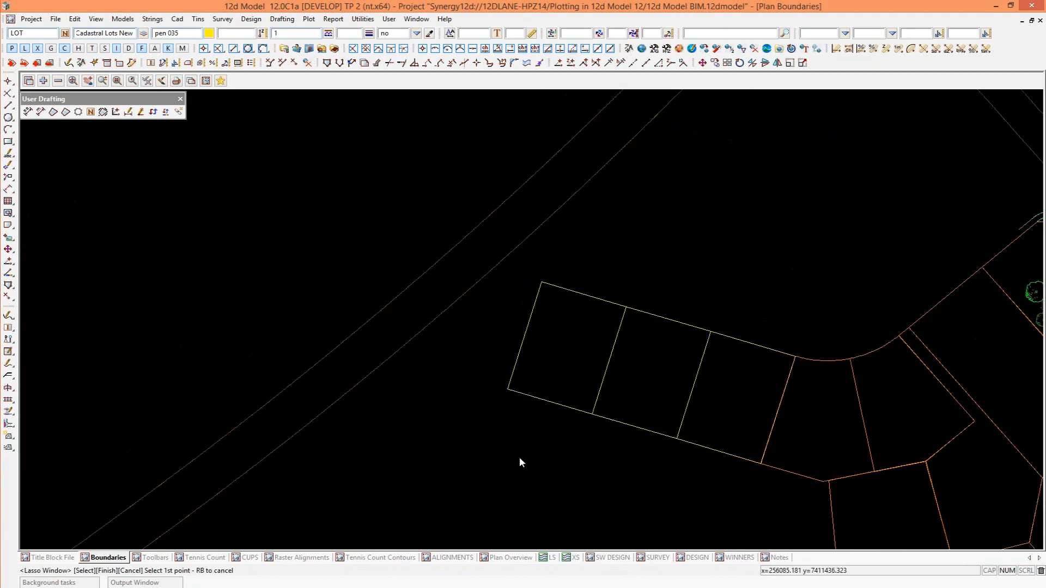
pyautogui.click(519, 458)
pyautogui.moveTo(694, 255); pyautogui.dragTo(420, 350)
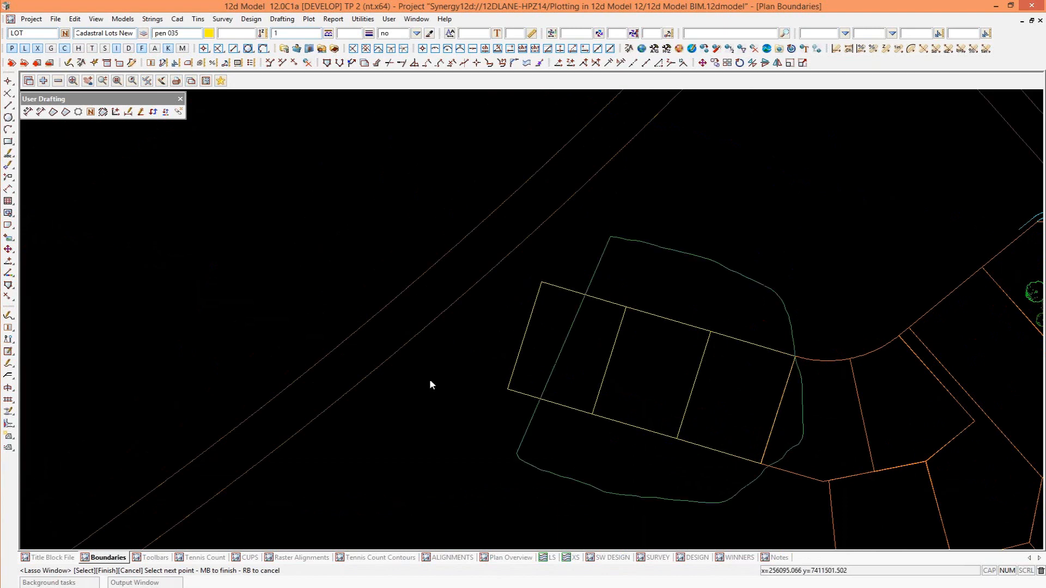
pyautogui.middleClick(643, 443)
pyautogui.scroll(1, 594, 349)
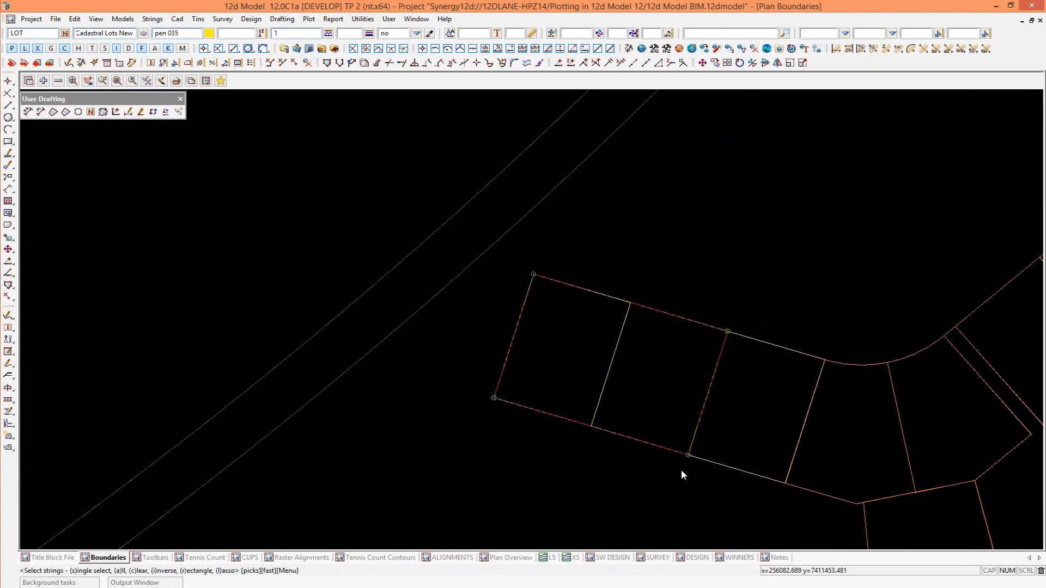
# Copy the selected pair of lots twice from their lower corner nearest LOT 7, placing the copies end to end along the row.
pyautogui.click(839, 511)
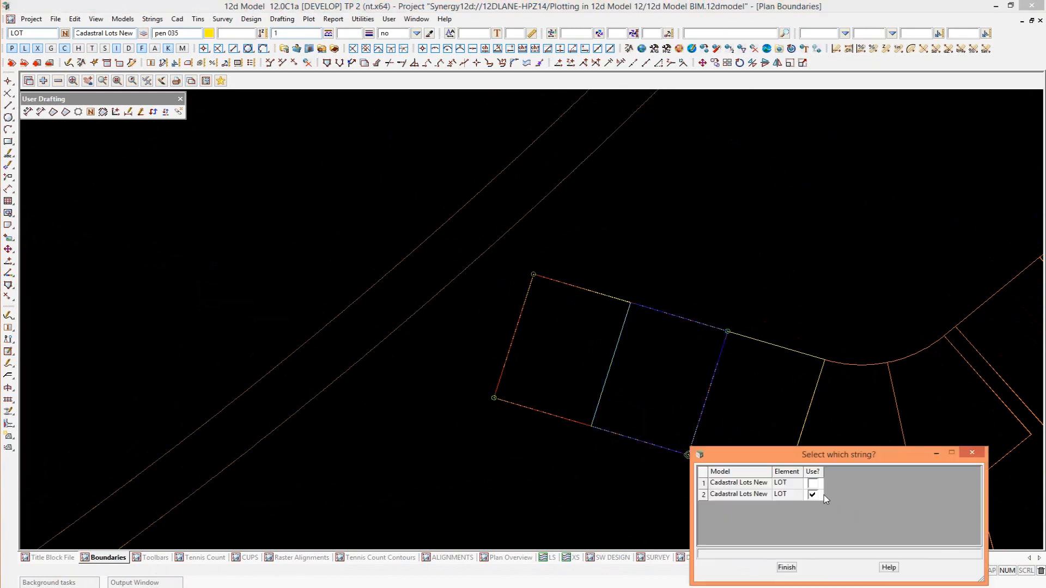
pyautogui.click(786, 568)
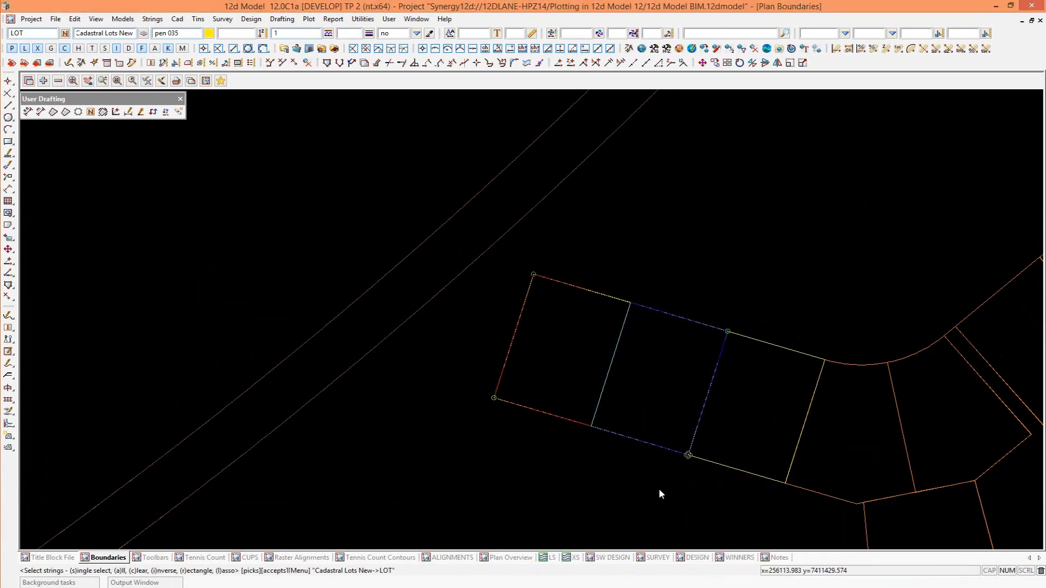
pyautogui.click(687, 455)
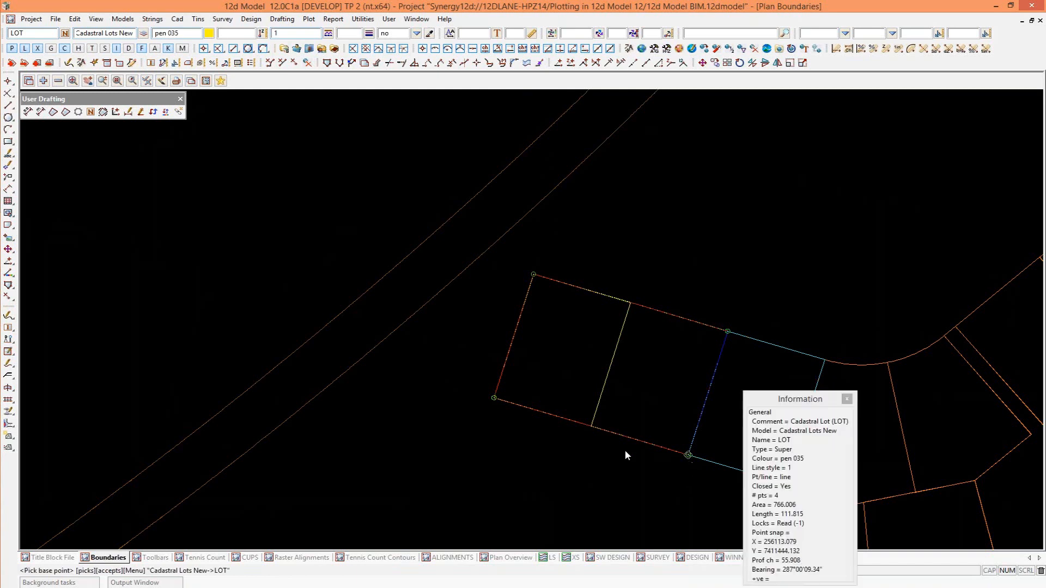
pyautogui.click(493, 398)
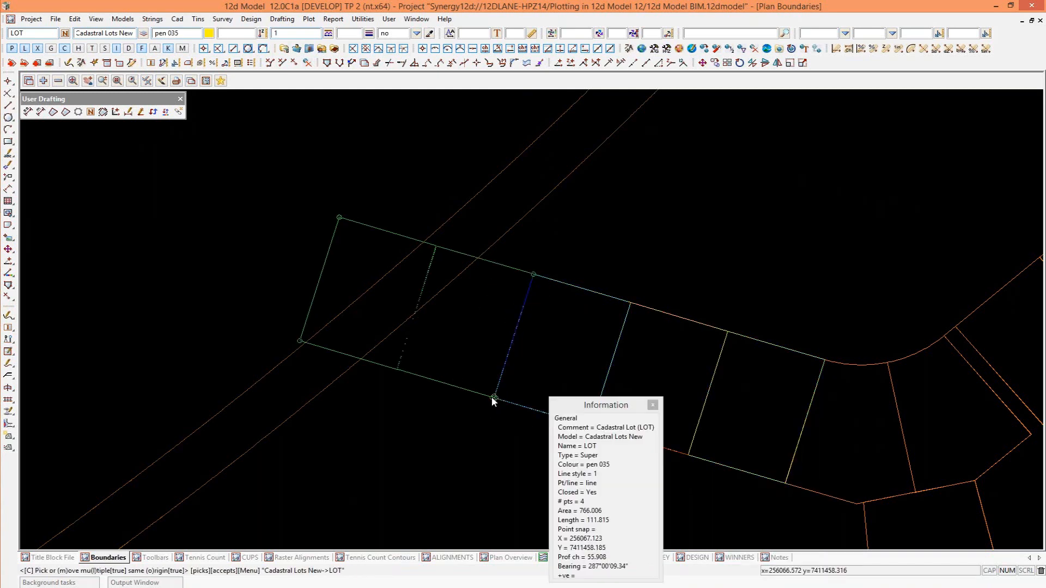
pyautogui.click(299, 342)
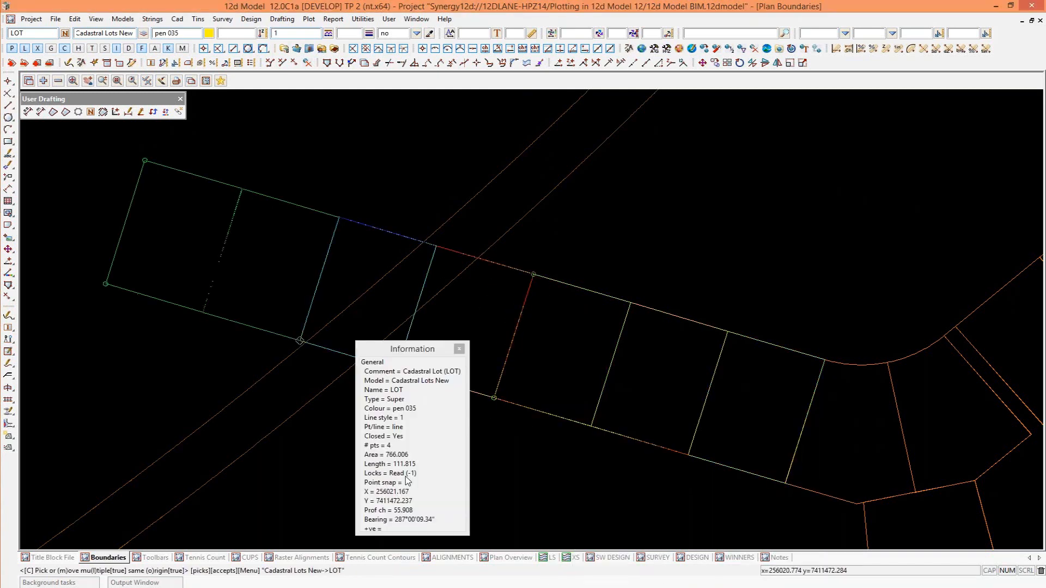
pyautogui.middleClick(406, 477)
pyautogui.press('Escape')
pyautogui.scroll(-1, 452, 427)
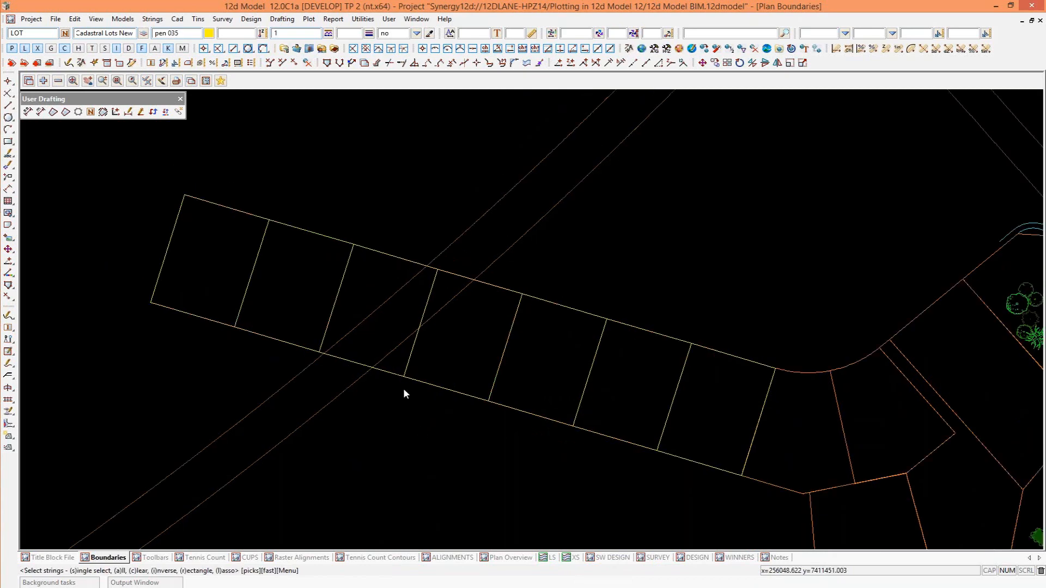
# Remove the model containing the row of new lots from the Boundaries plan view.
pyautogui.scroll(-1, 429, 357)
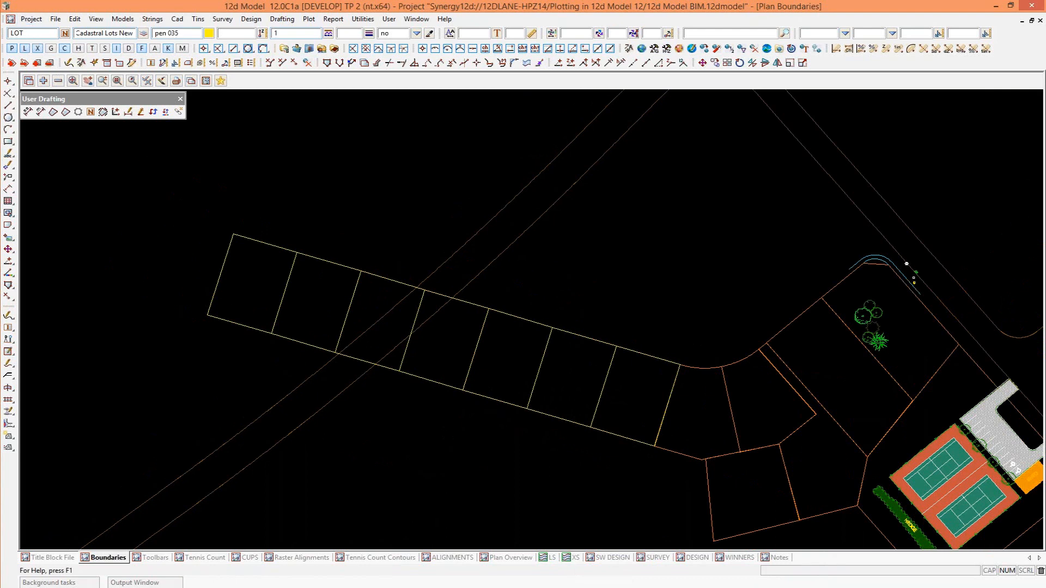
pyautogui.click(28, 33)
pyautogui.press('Return')
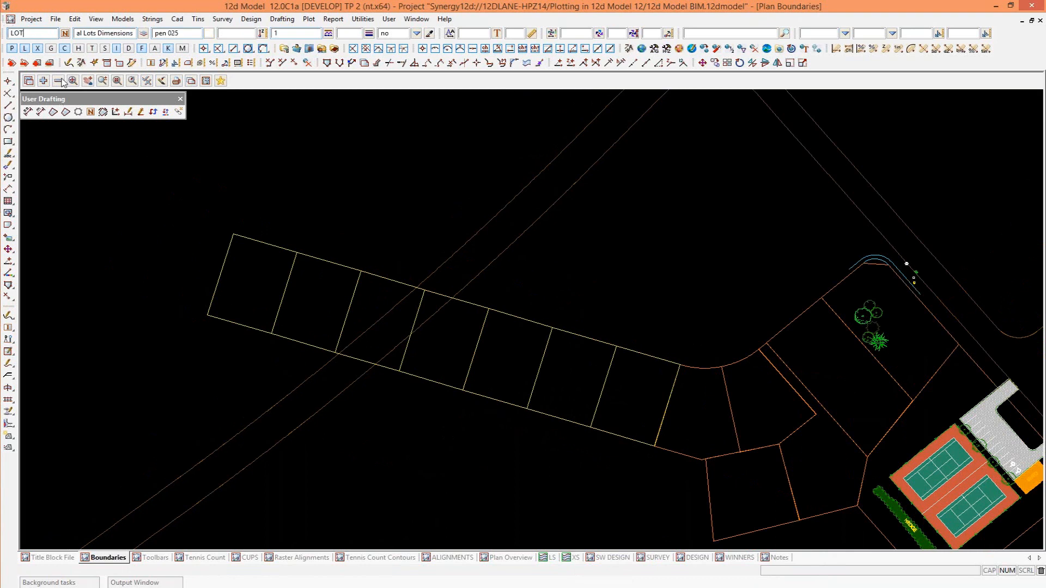
pyautogui.click(60, 81)
pyautogui.click(572, 334)
pyautogui.click(281, 90)
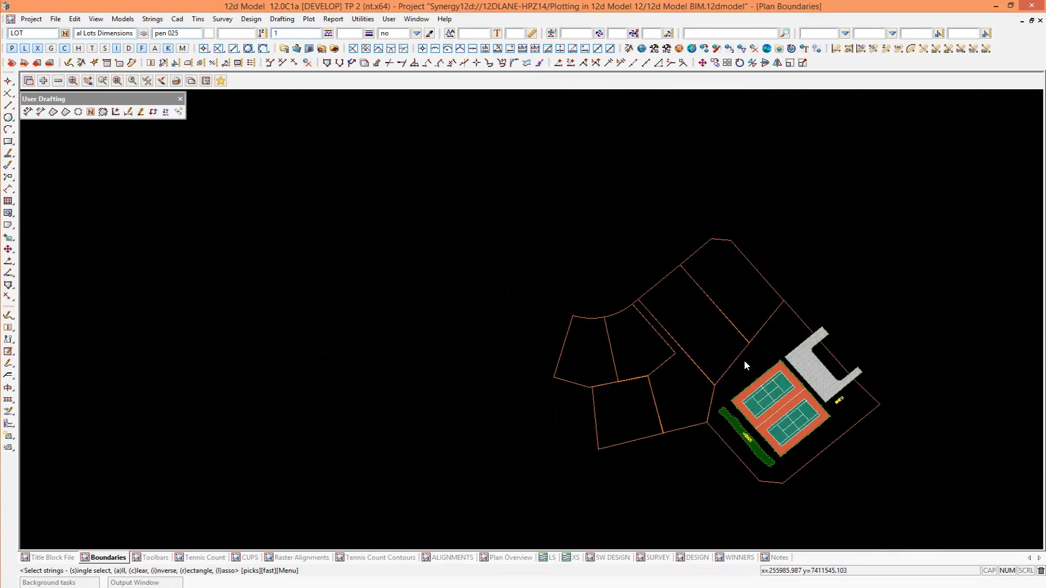
# Inspect the string attributes of LOT 7 in the Cadastral Lots model, and close the attribute list.
pyautogui.scroll(3, 744, 360)
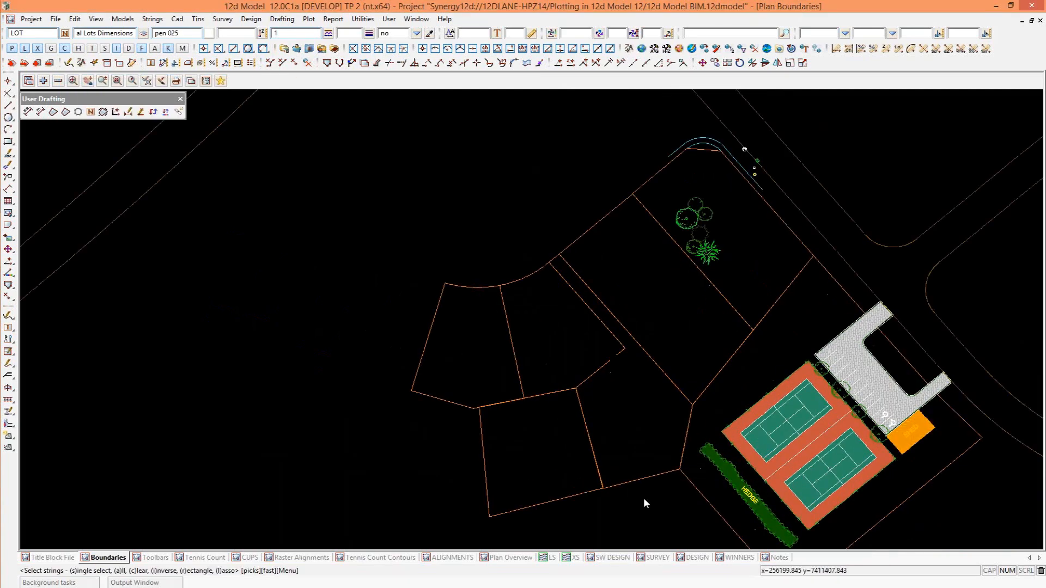
pyautogui.scroll(2, 642, 498)
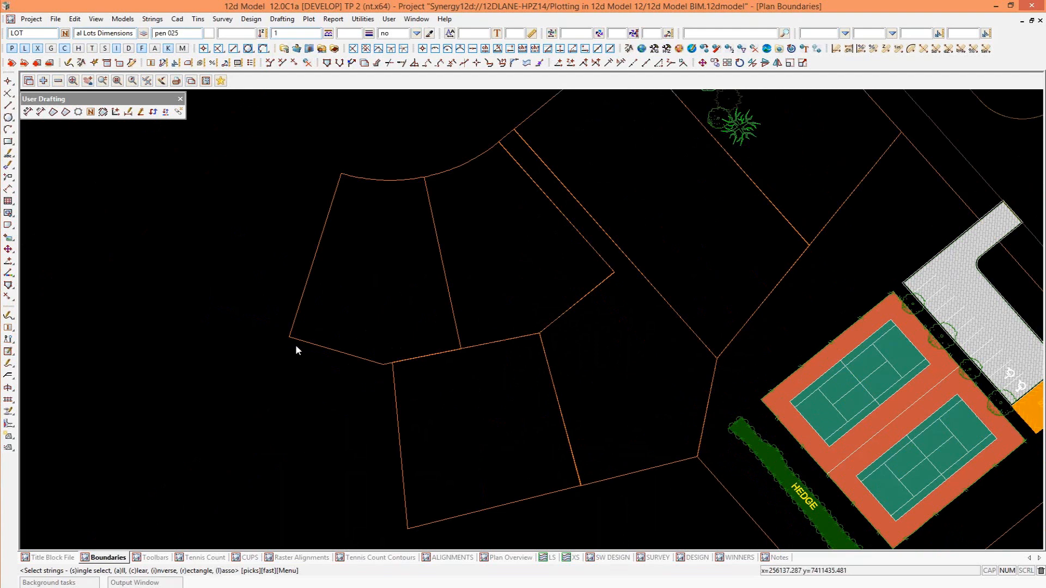
pyautogui.click(153, 19)
pyautogui.moveTo(174, 167)
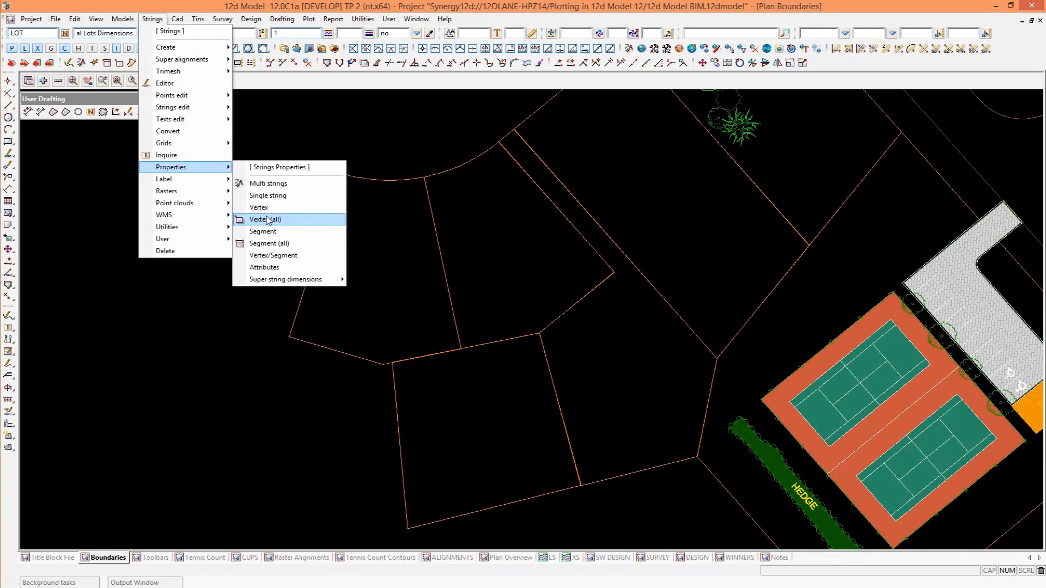
pyautogui.click(264, 267)
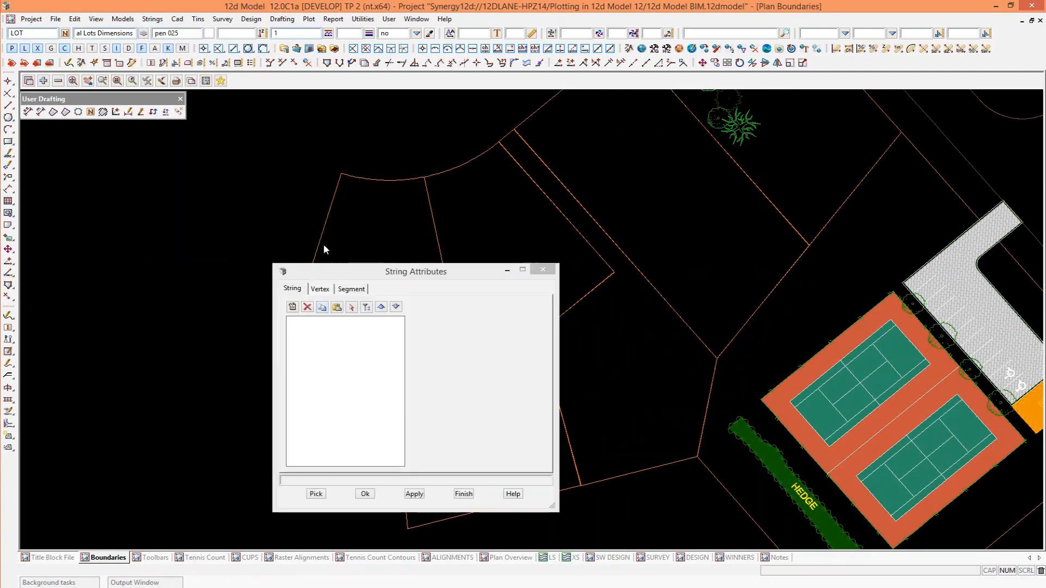
pyautogui.click(323, 249)
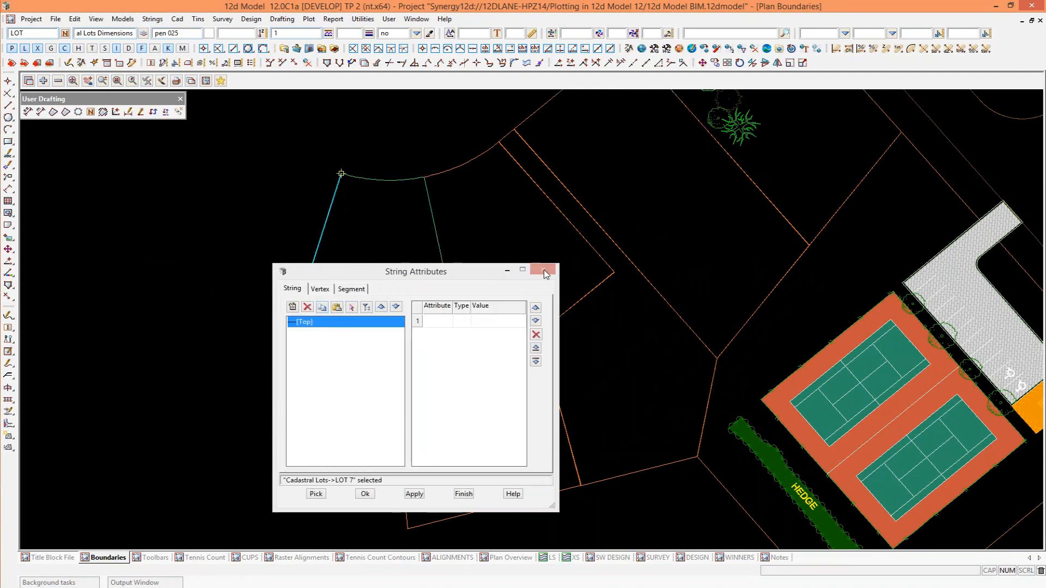
pyautogui.press('Escape')
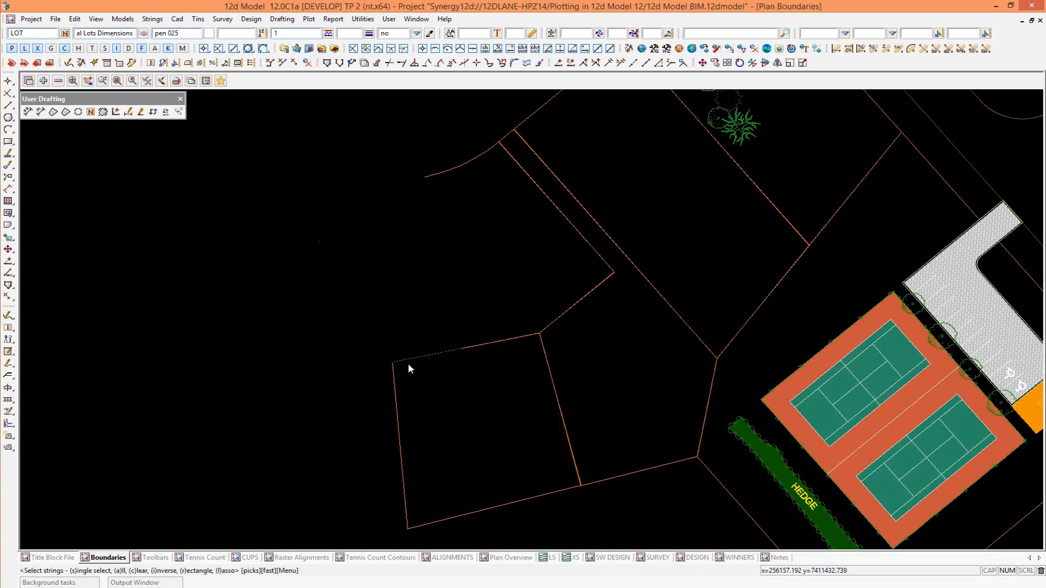
# Set up applying the attribute manipulator file Add Area.12dattmf to the Cadastral Lots model and open that file for editing.
pyautogui.scroll(-1, 409, 366)
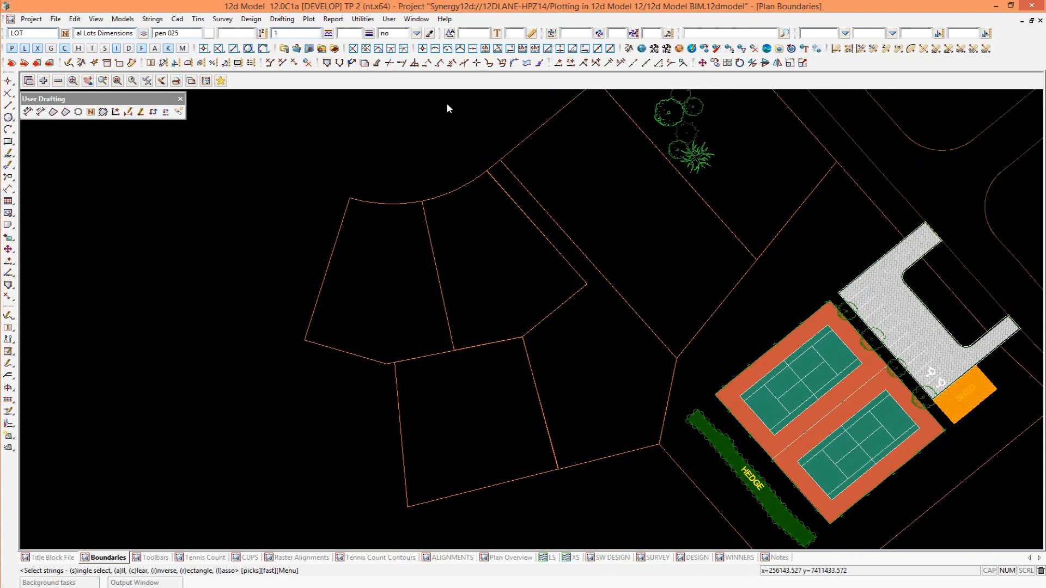
pyautogui.click(364, 21)
pyautogui.moveTo(384, 64)
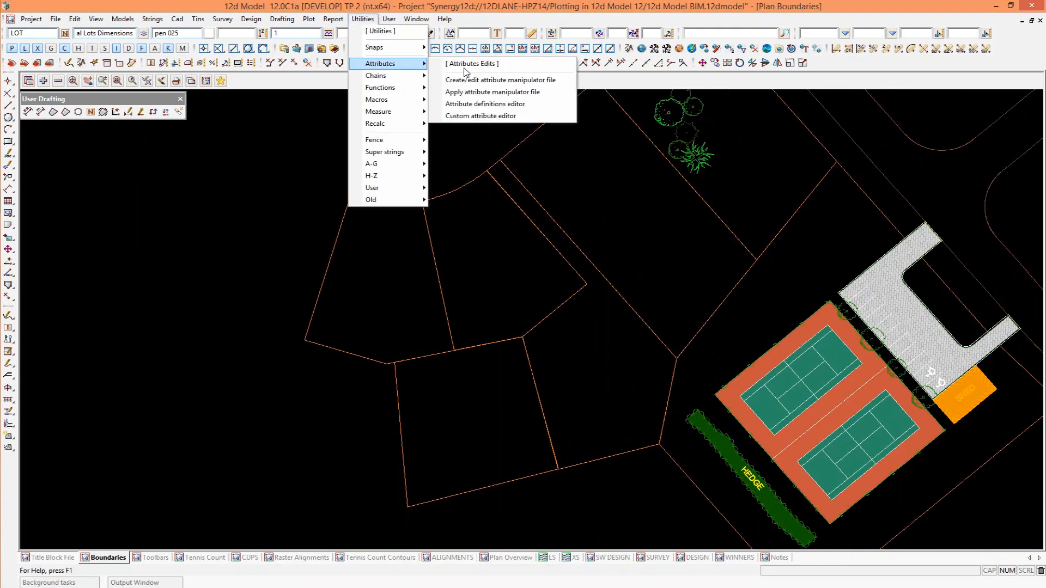
pyautogui.click(497, 92)
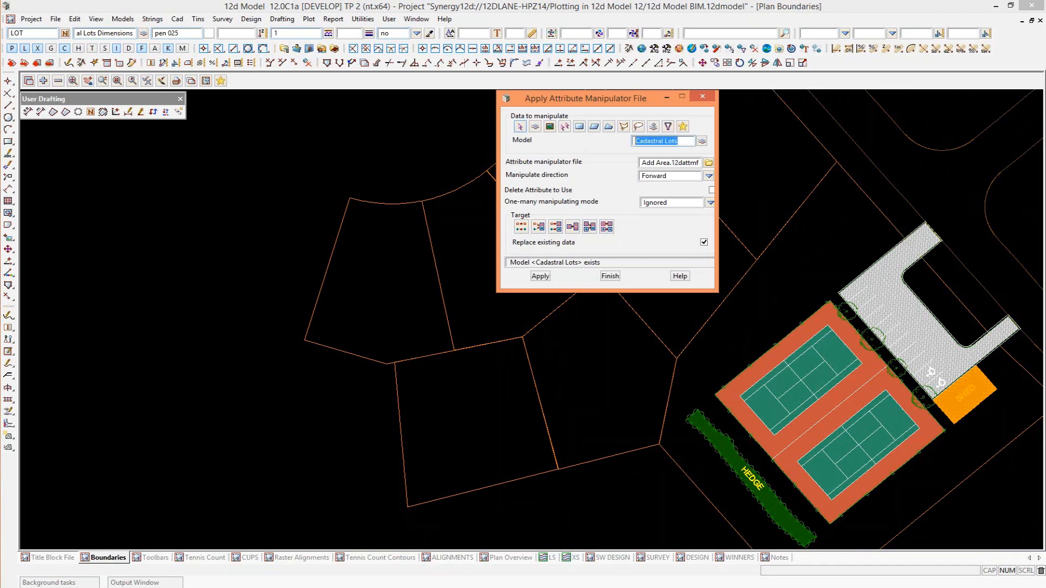
pyautogui.click(708, 163)
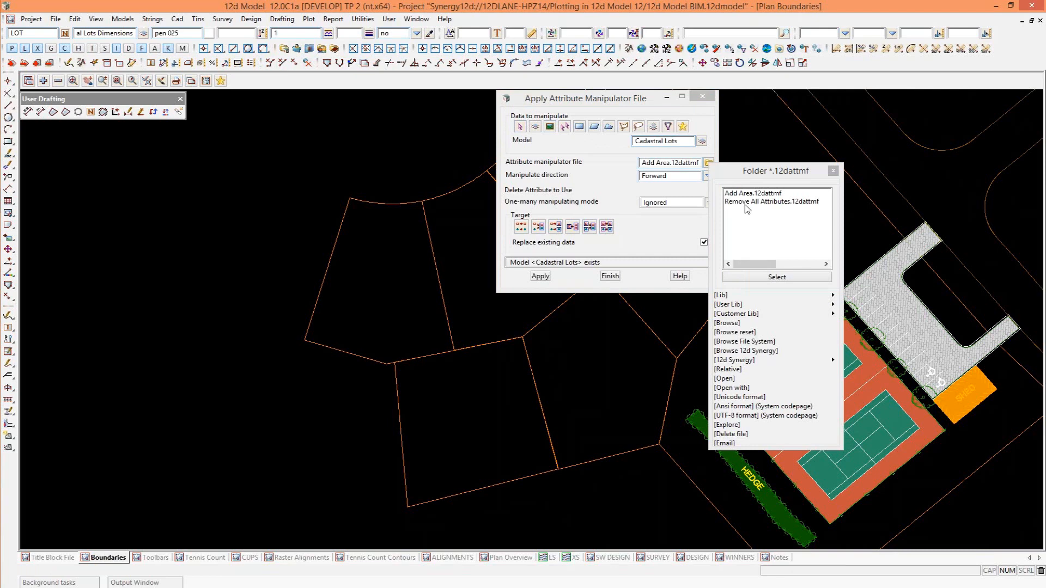
pyautogui.click(730, 379)
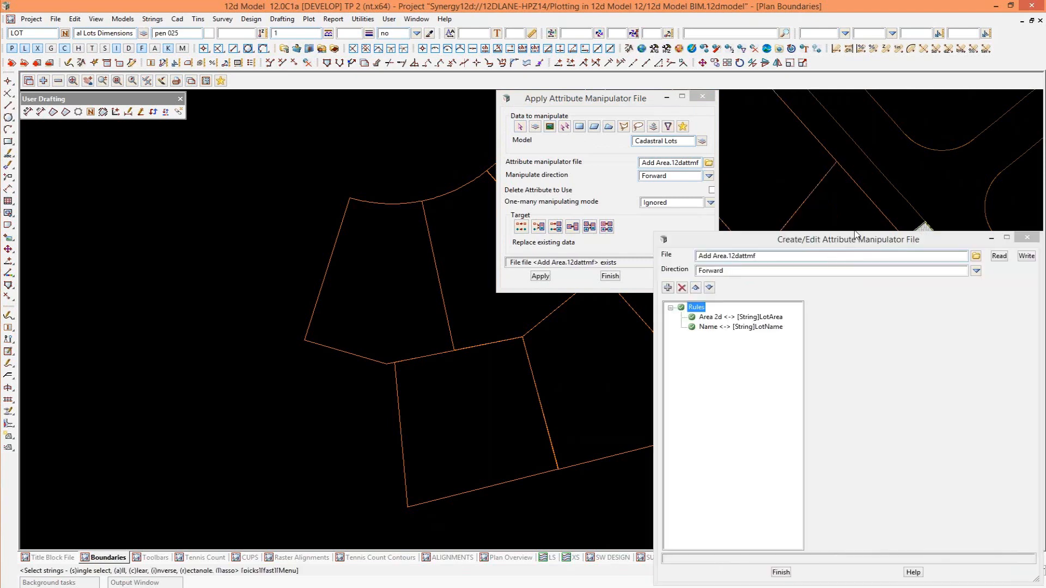
pyautogui.moveTo(849, 240); pyautogui.dragTo(462, 108)
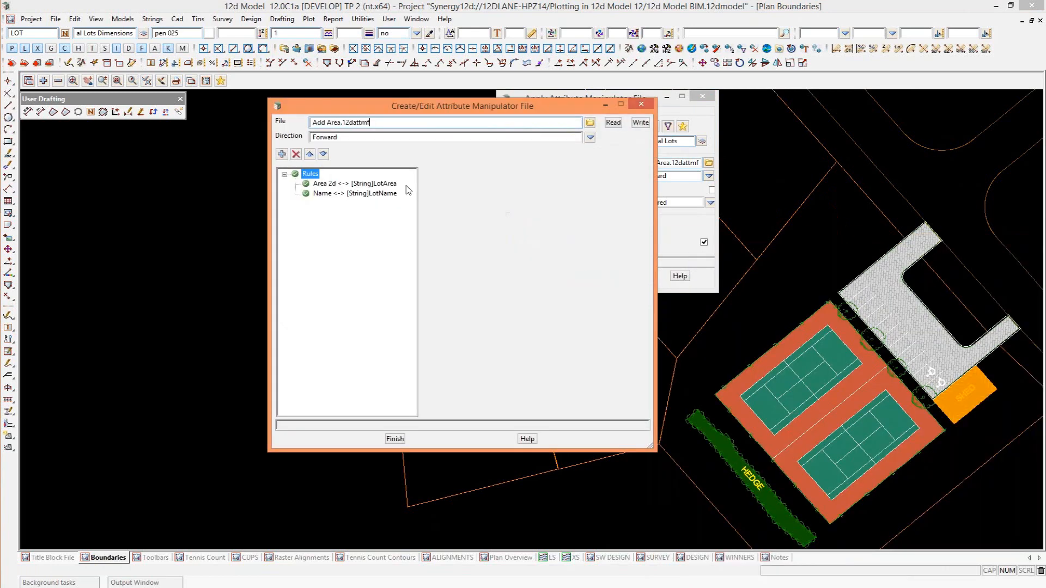
# Examine the Area 2d and Name rules, including the rule types and string properties available for the area rule.
pyautogui.click(355, 184)
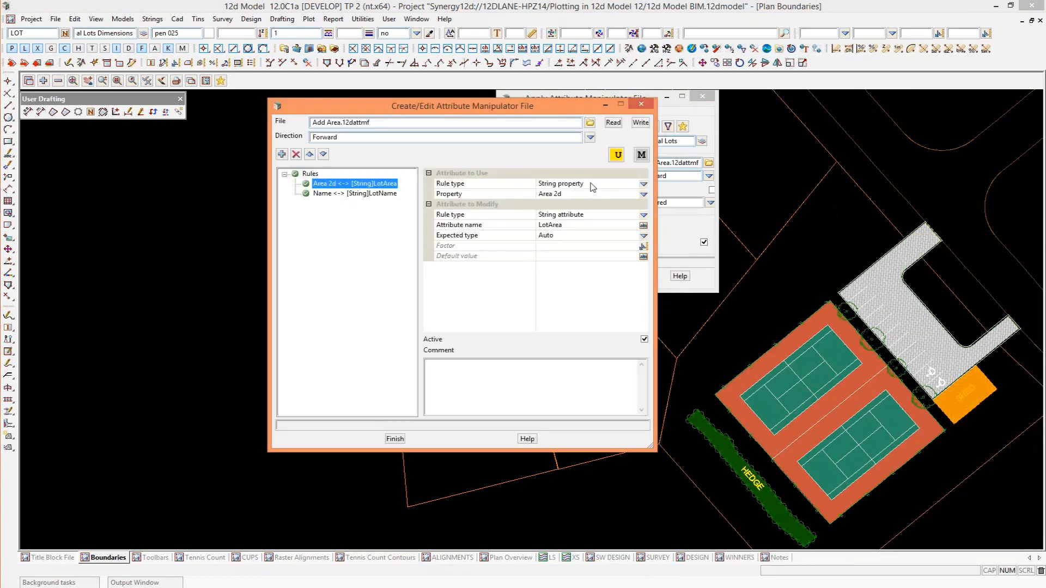
pyautogui.click(643, 185)
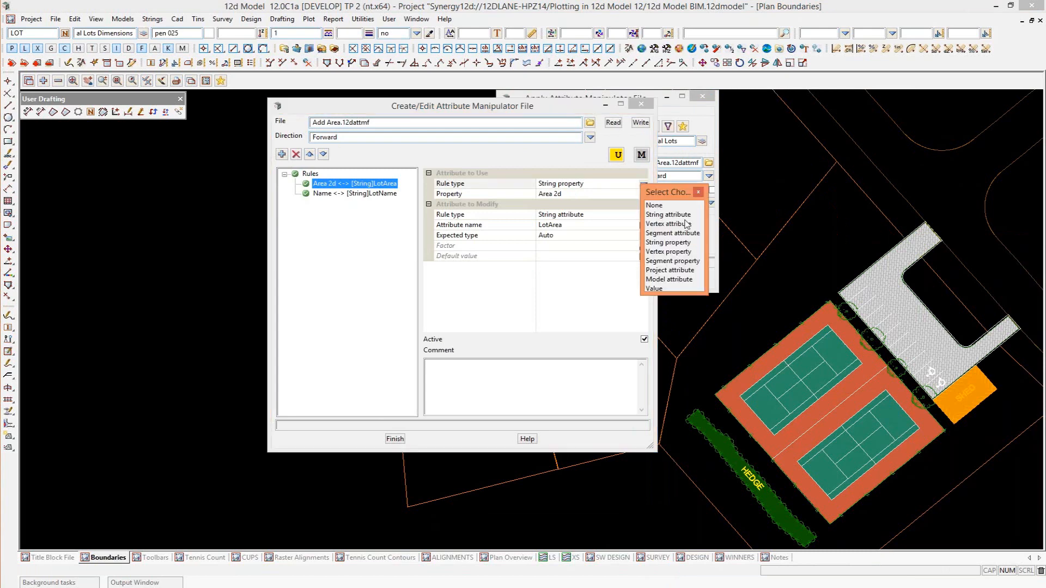
pyautogui.click(604, 195)
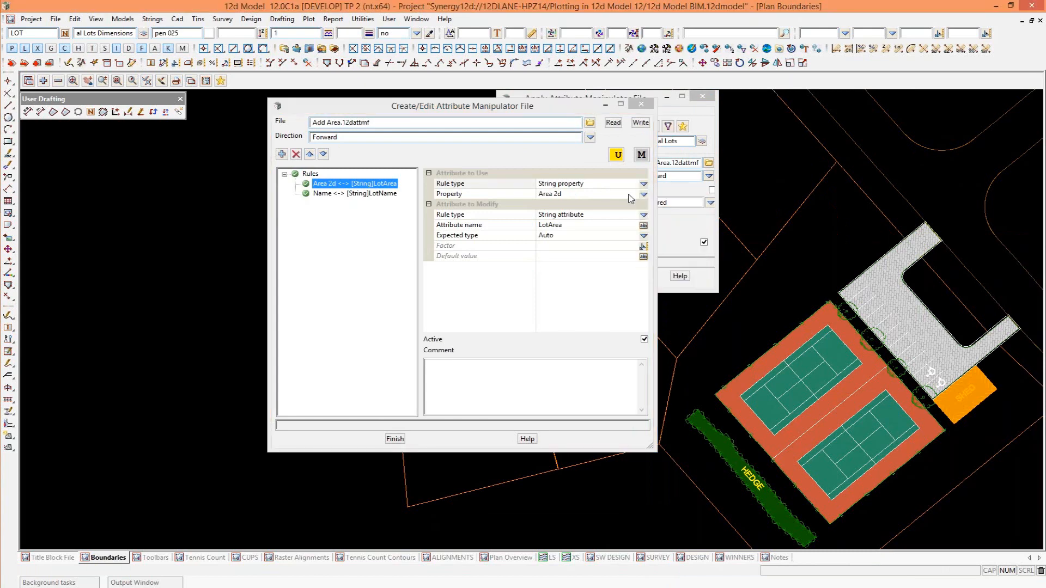
pyautogui.click(644, 195)
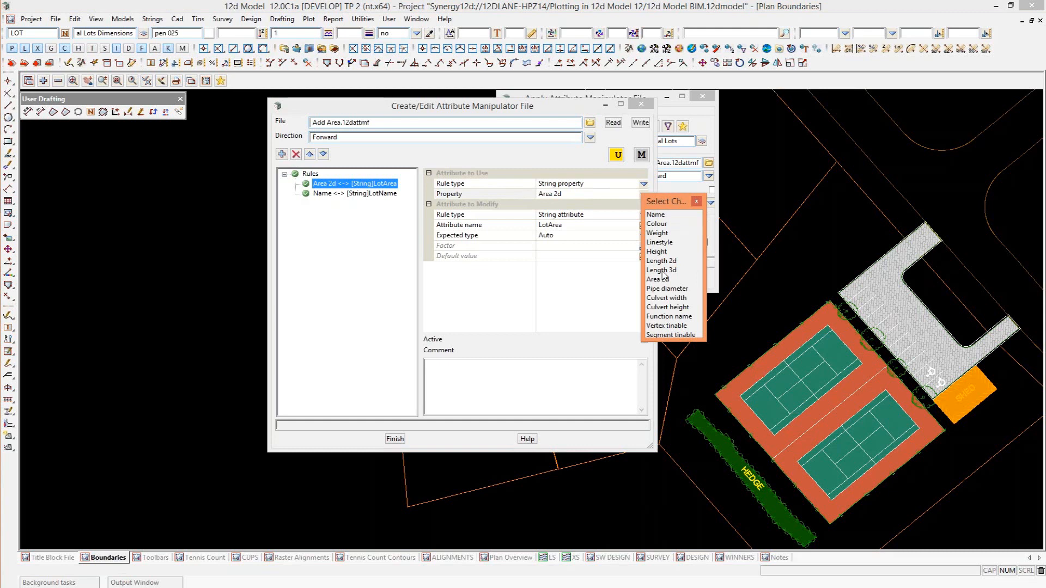
pyautogui.click(695, 201)
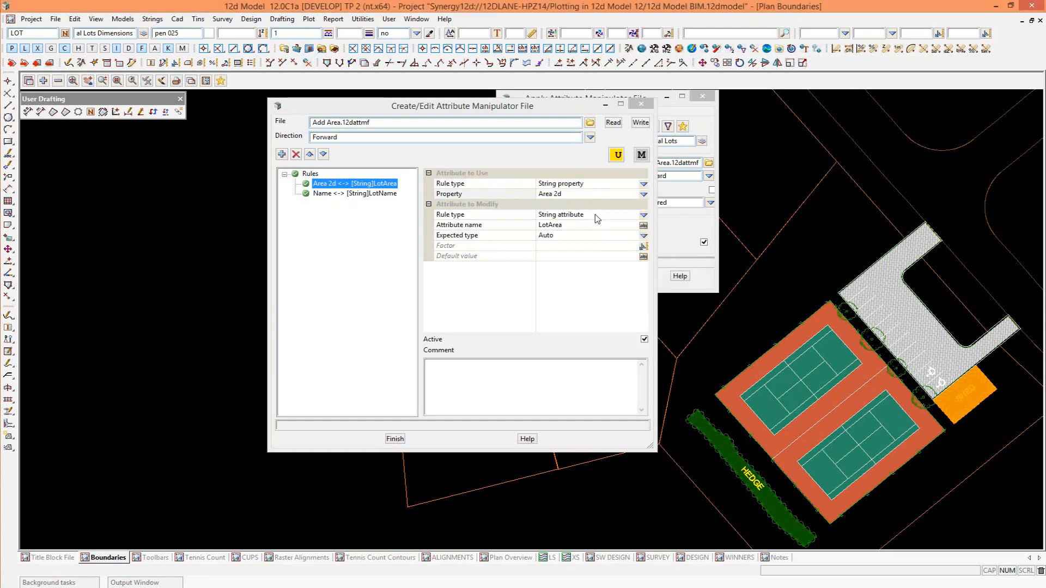
pyautogui.click(643, 214)
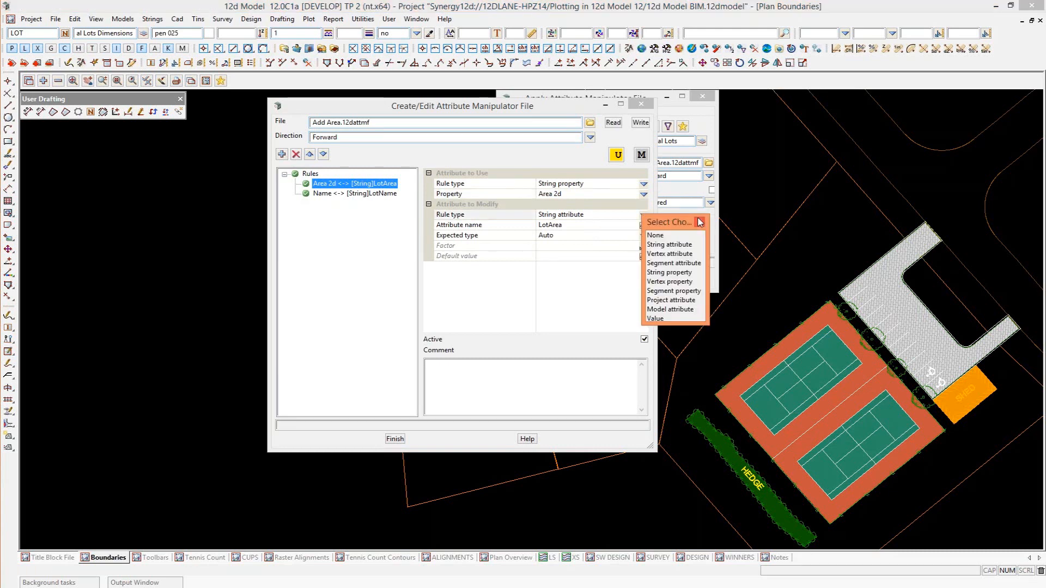
pyautogui.click(700, 223)
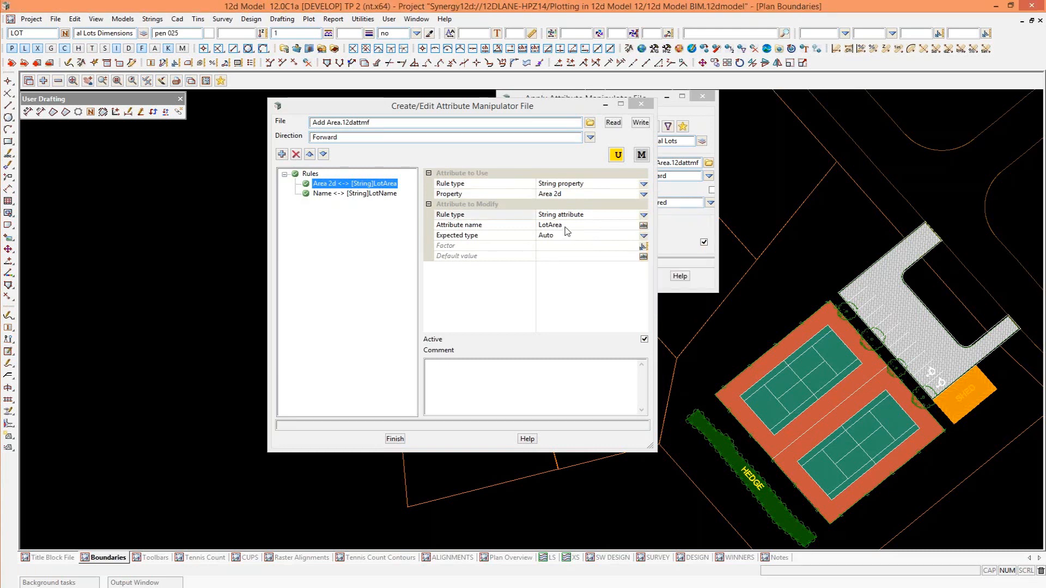
pyautogui.click(361, 194)
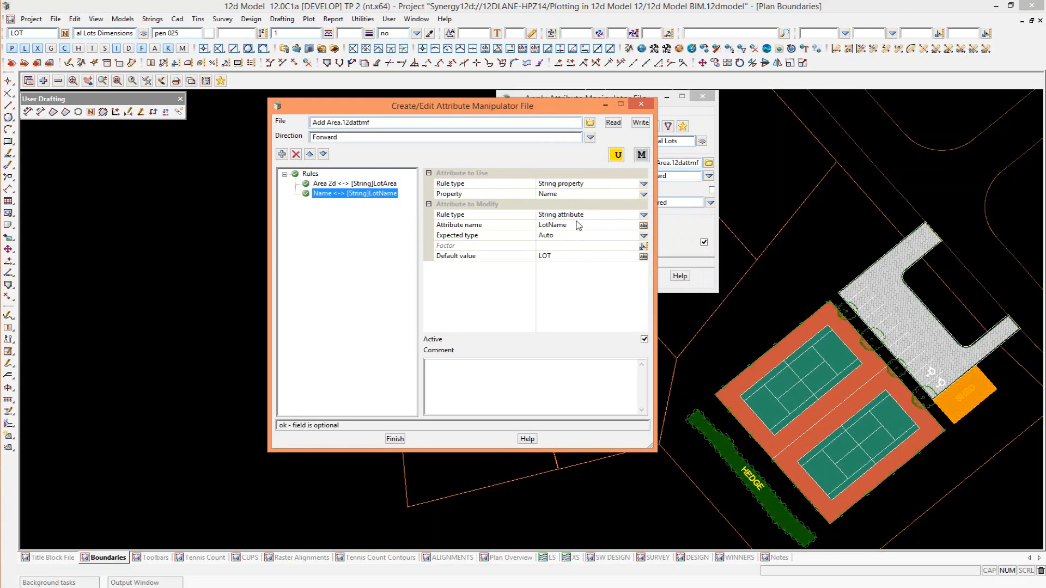
# Close the rule editor and apply Add Area.12dattmf in the forward direction to the Cadastral Lots model.
pyautogui.click(393, 438)
pyautogui.click(540, 276)
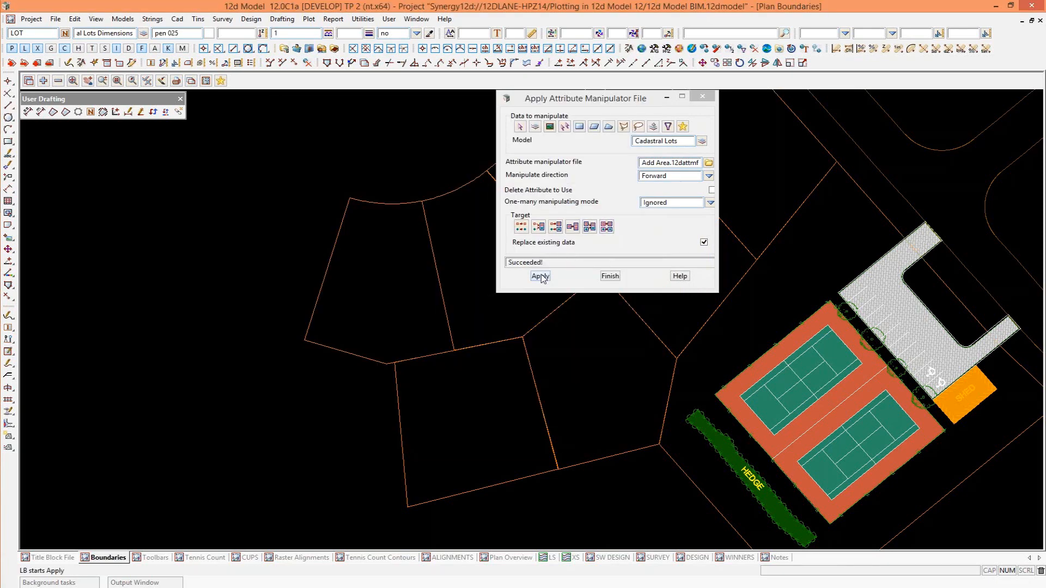
pyautogui.click(610, 276)
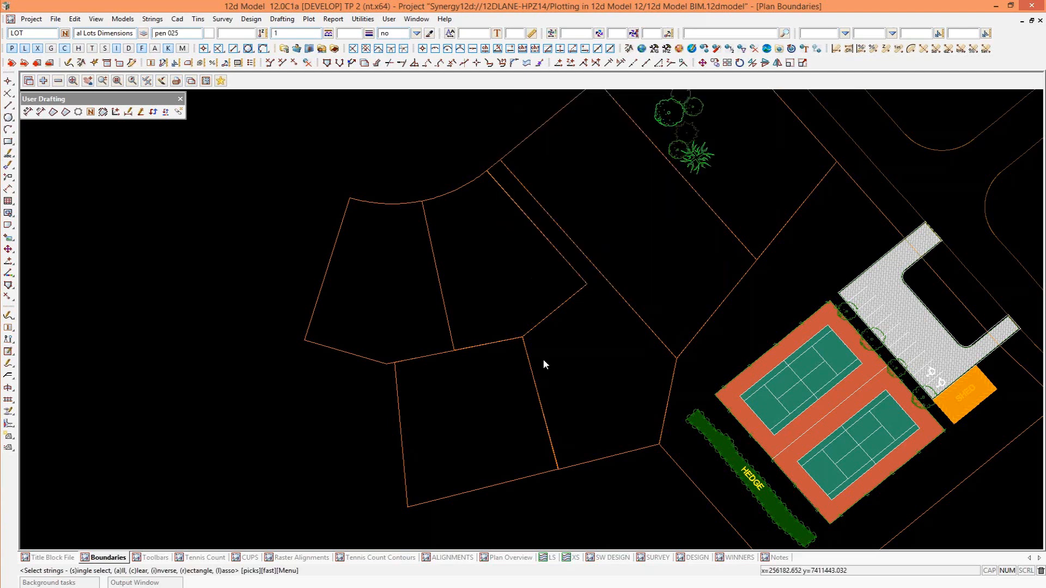
# Check LOT 7's string attributes again for the LotArea and LotName entries.
pyautogui.click(358, 356)
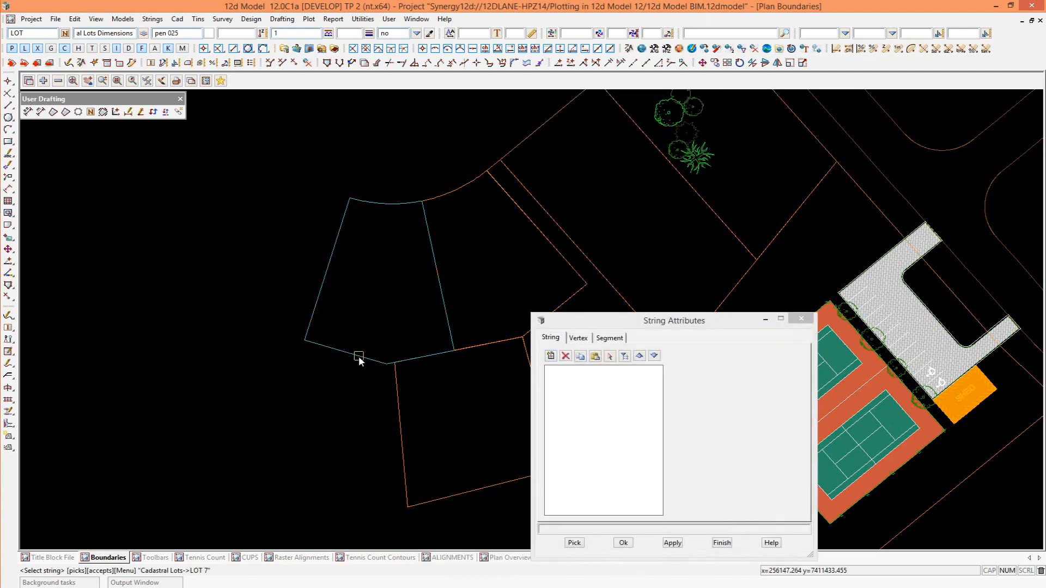
pyautogui.middleClick(359, 357)
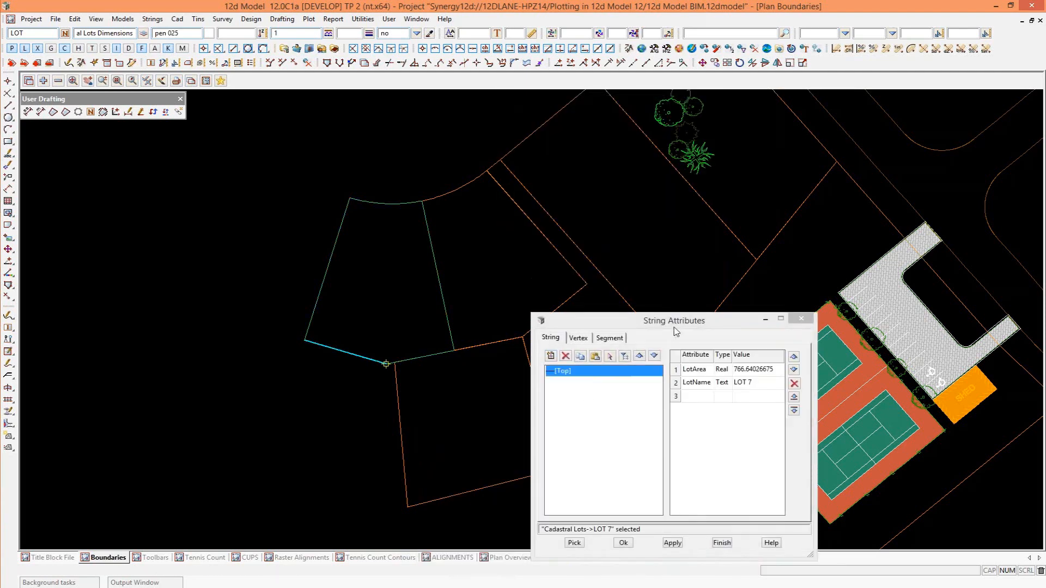
pyautogui.moveTo(675, 327); pyautogui.dragTo(635, 228)
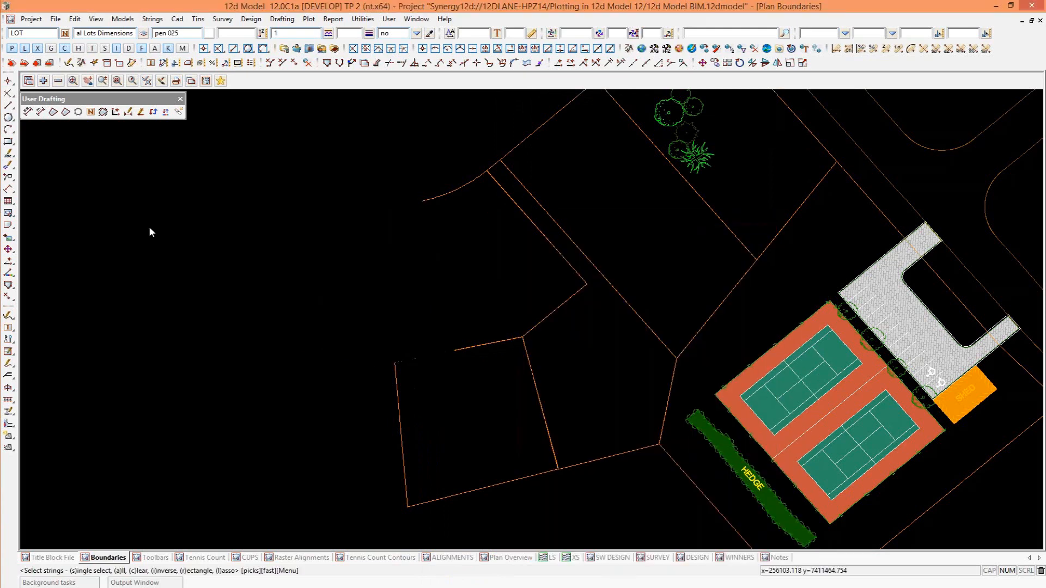
# Set up labelling the Cadastral Lots model with Cadastral Lots.label_mapfile and open that map file's element attribute text data.
pyautogui.scroll(-2, 316, 326)
pyautogui.scroll(1, 316, 325)
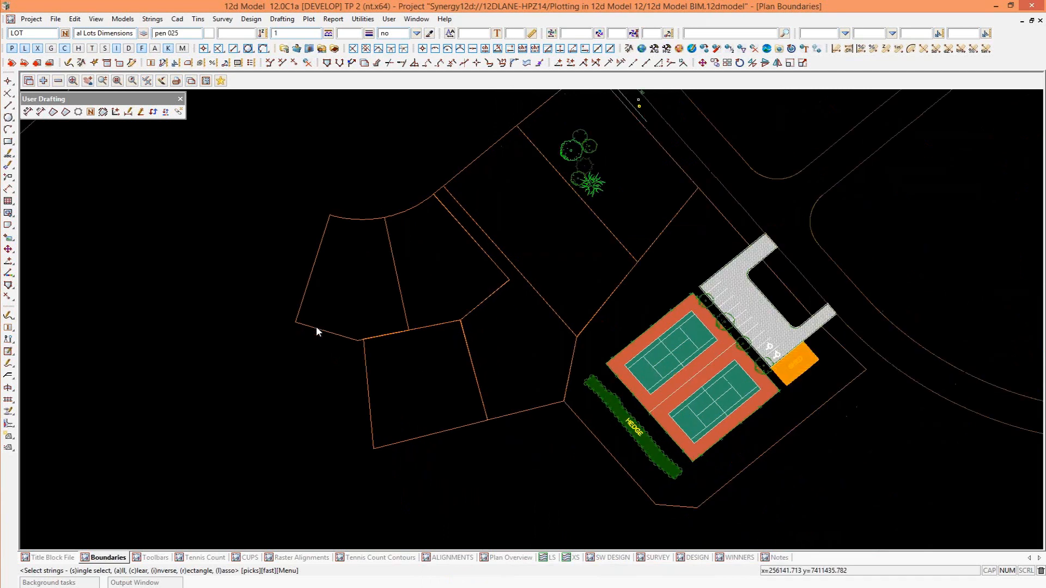
pyautogui.click(56, 20)
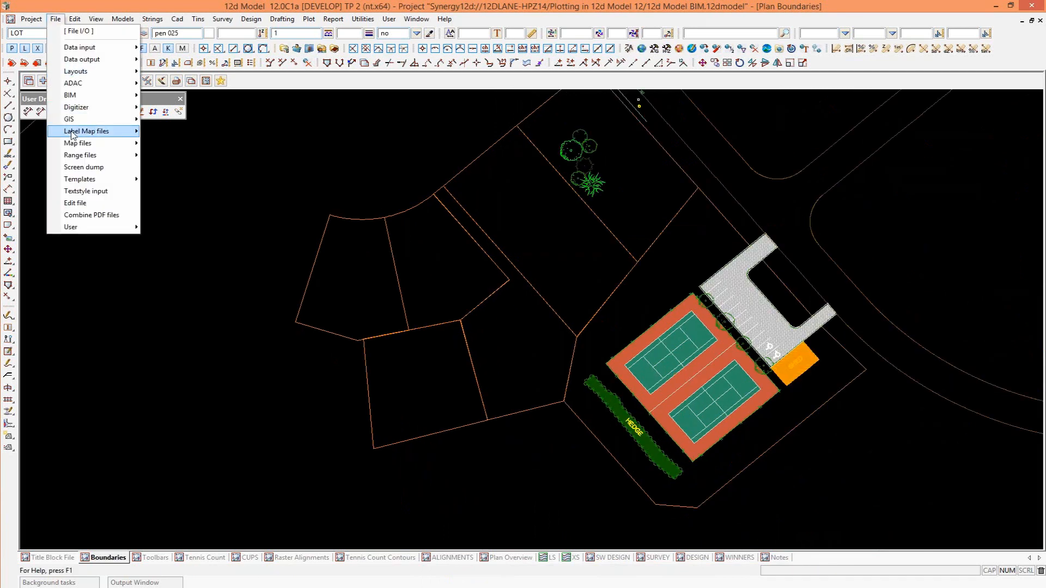
pyautogui.moveTo(73, 133)
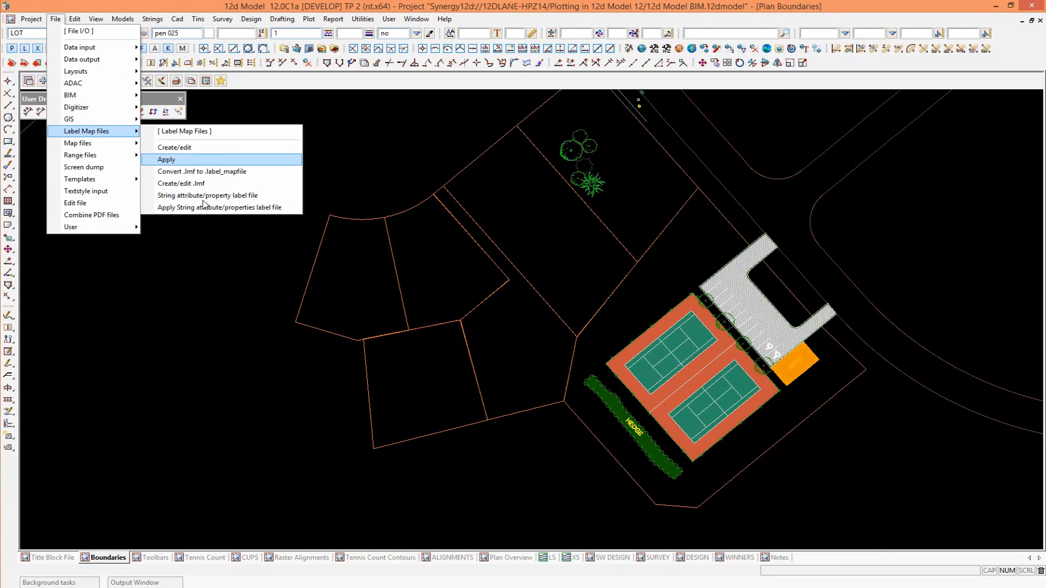
pyautogui.click(165, 160)
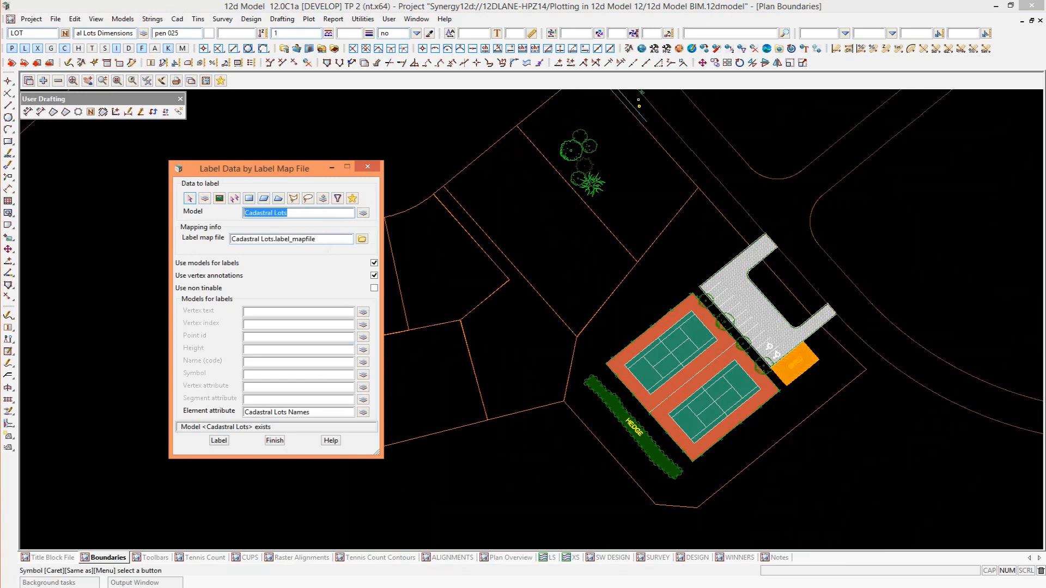
pyautogui.click(361, 240)
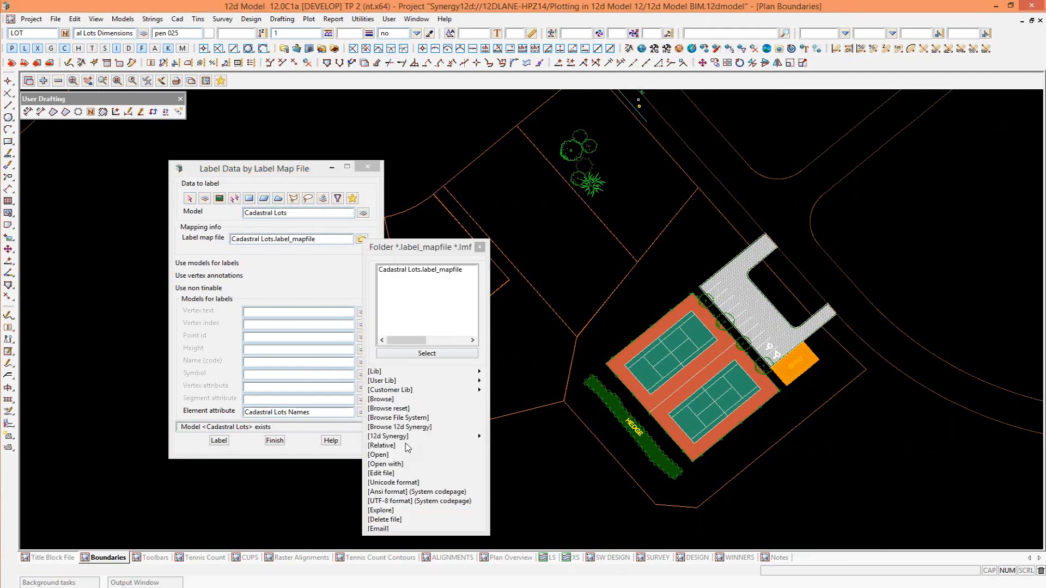
pyautogui.click(381, 473)
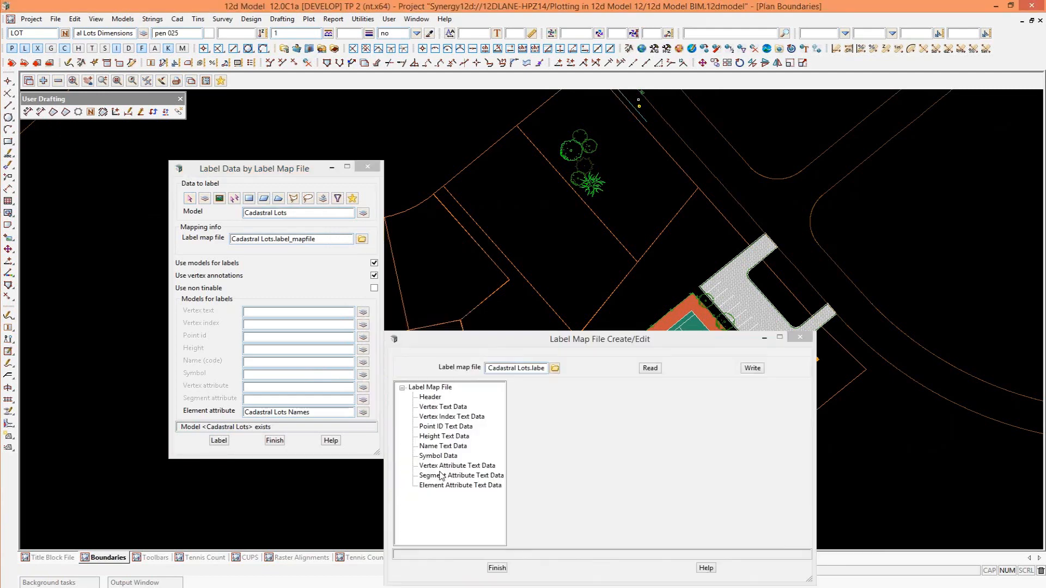
pyautogui.click(444, 484)
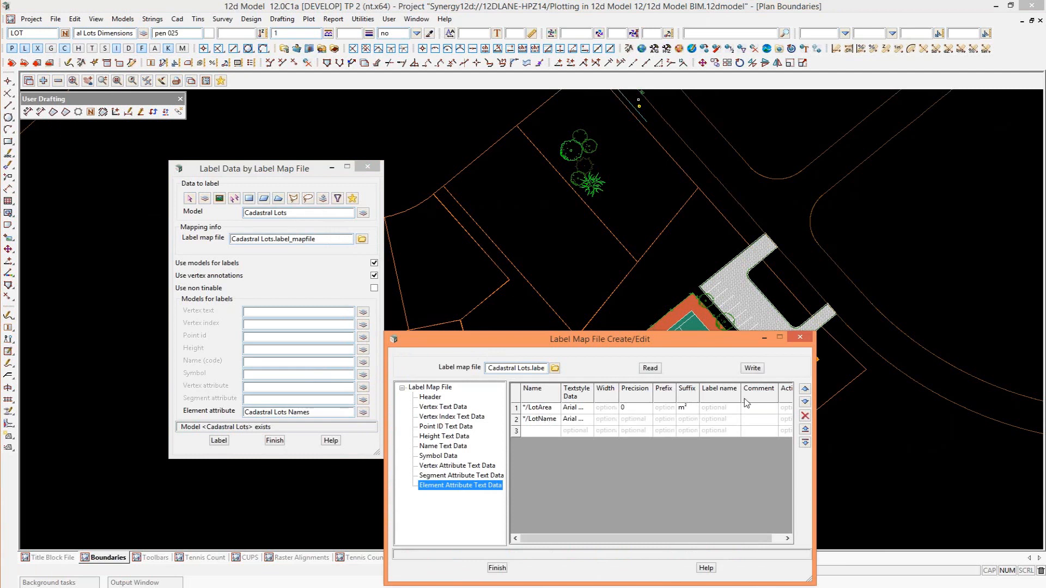
# Close the map file editor, label the Cadastral Lots, and add the Cadastral Lots Names model to the Boundaries view.
pyautogui.click(800, 338)
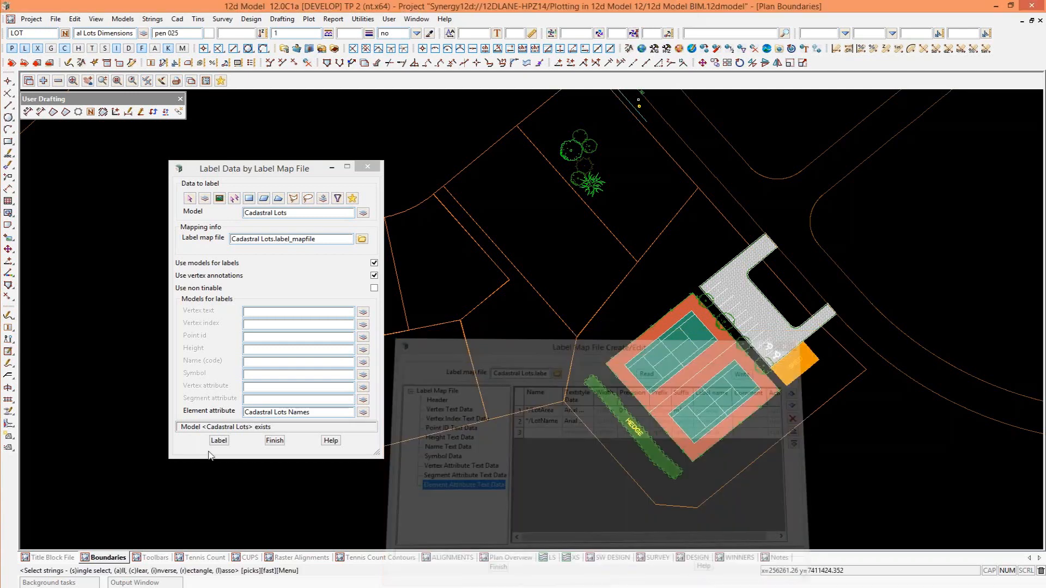
pyautogui.click(275, 440)
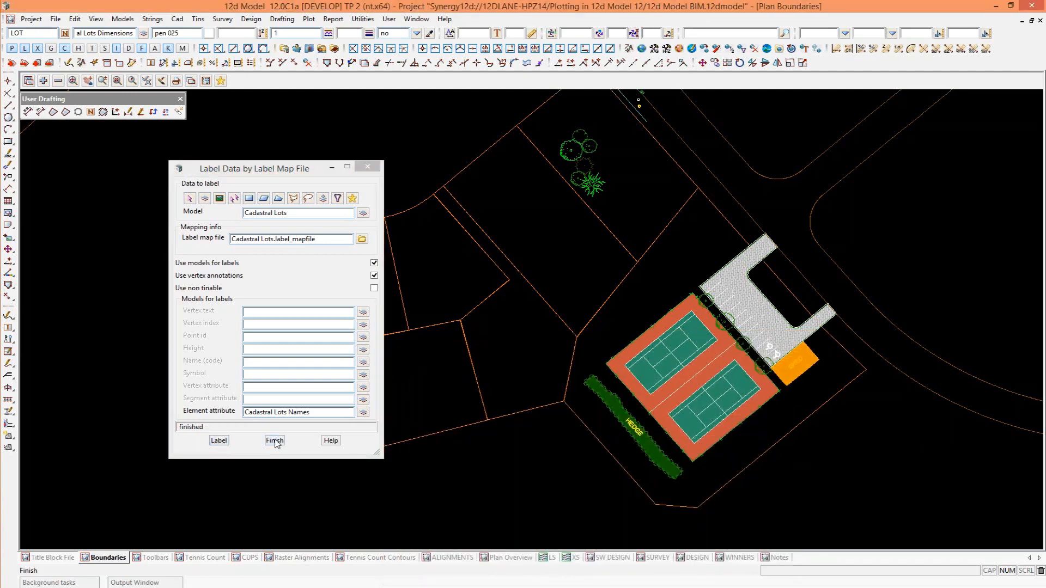
pyautogui.click(43, 81)
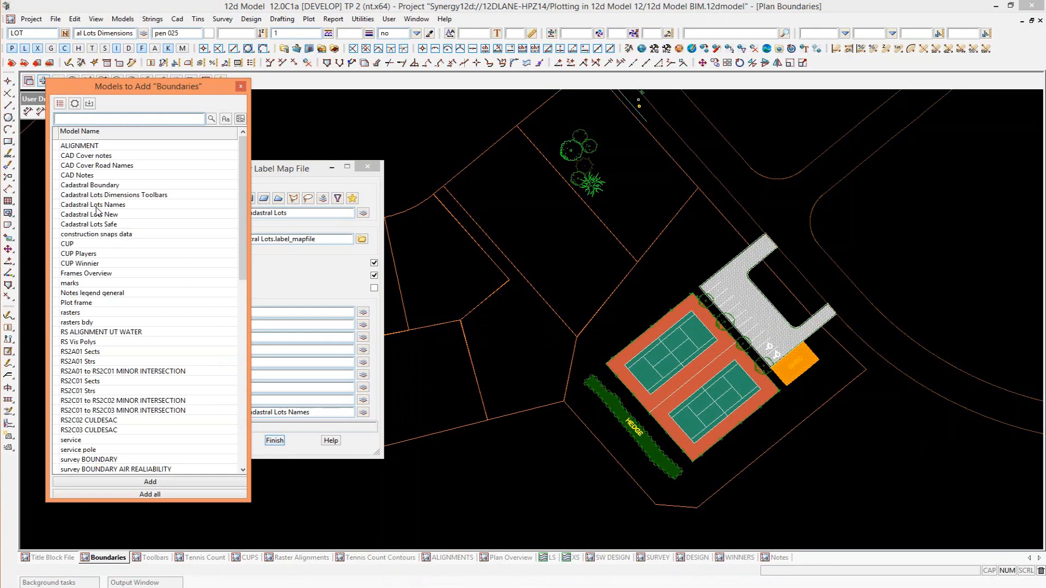
pyautogui.doubleClick(97, 207)
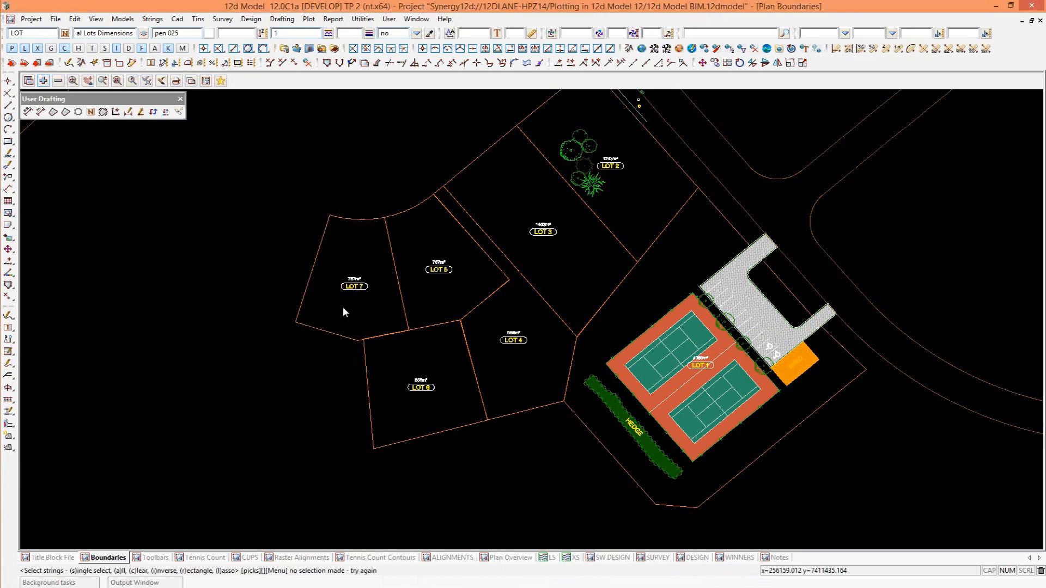
pyautogui.scroll(3, 342, 306)
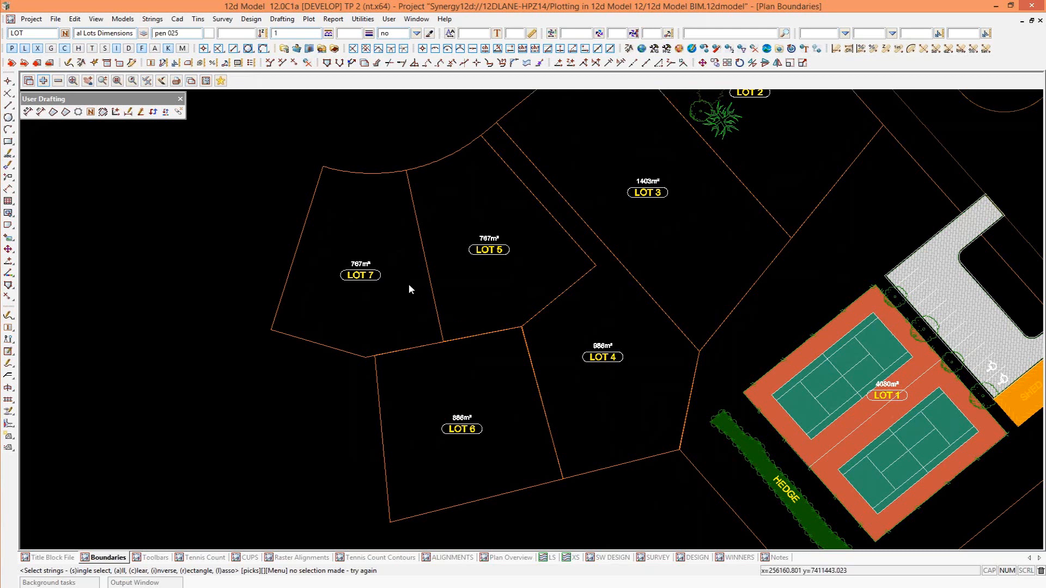
# Set the default CAD string name to area.
pyautogui.doubleClick(13, 33)
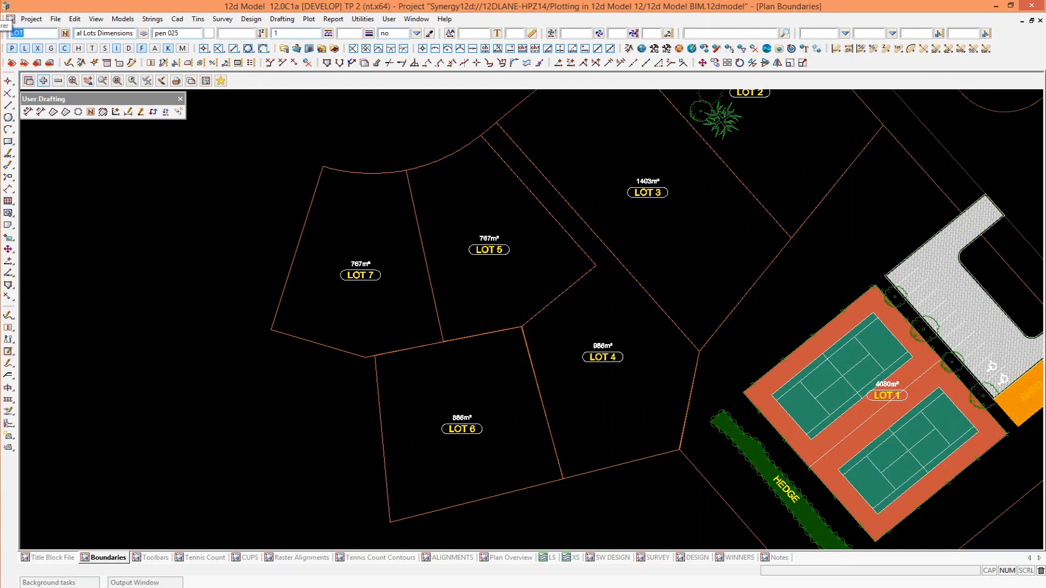
pyautogui.write('area')
pyautogui.press('Return')
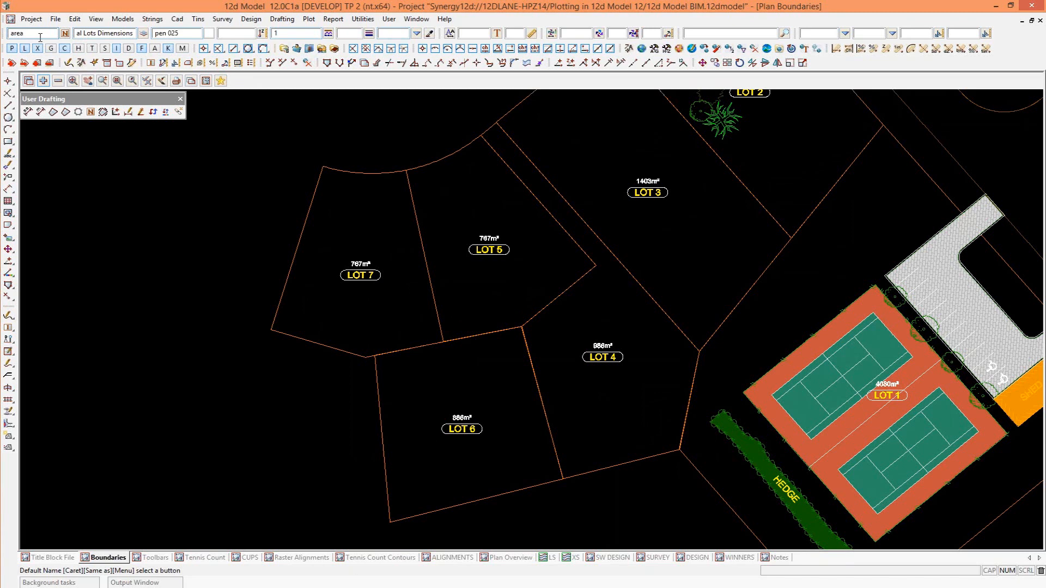
pyautogui.doubleClick(16, 34)
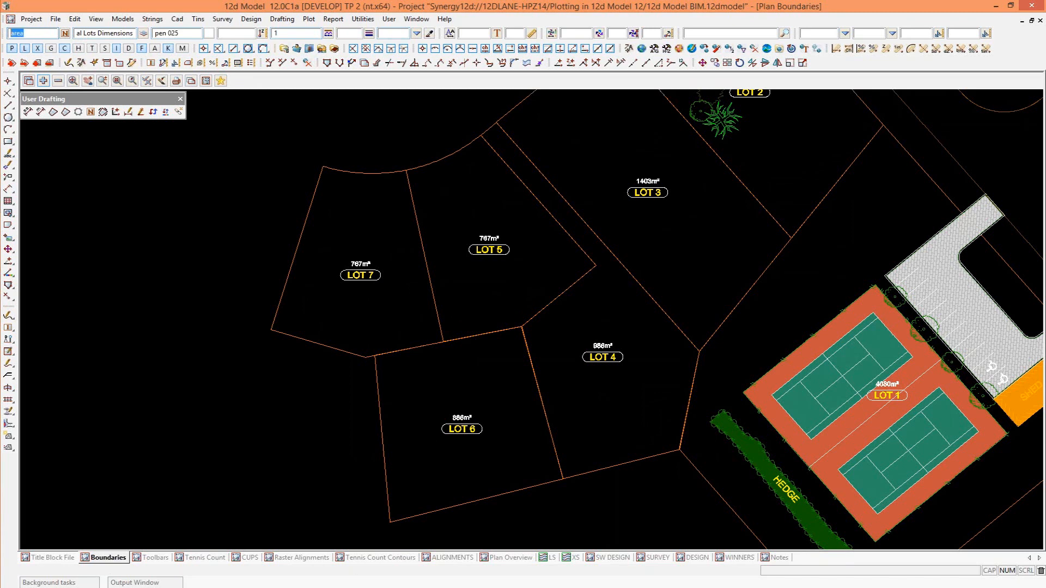
pyautogui.click(69, 61)
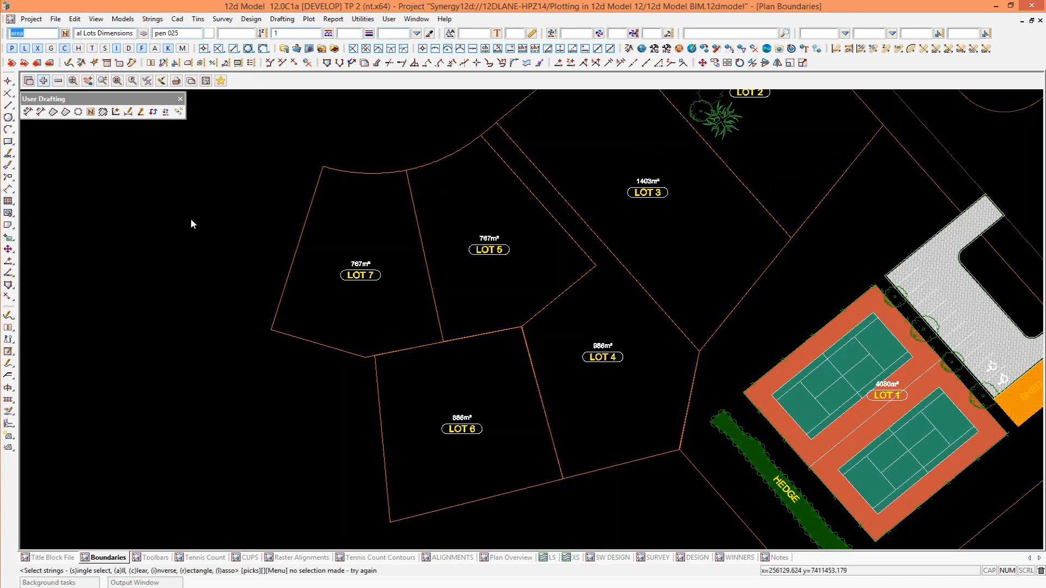
pyautogui.scroll(-1, 185, 355)
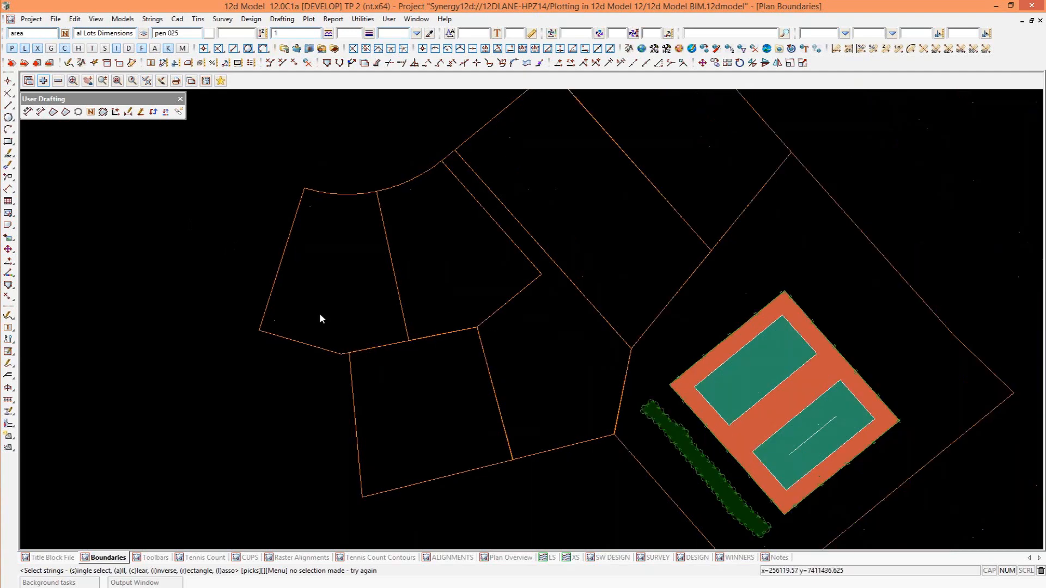
pyautogui.scroll(2, 320, 315)
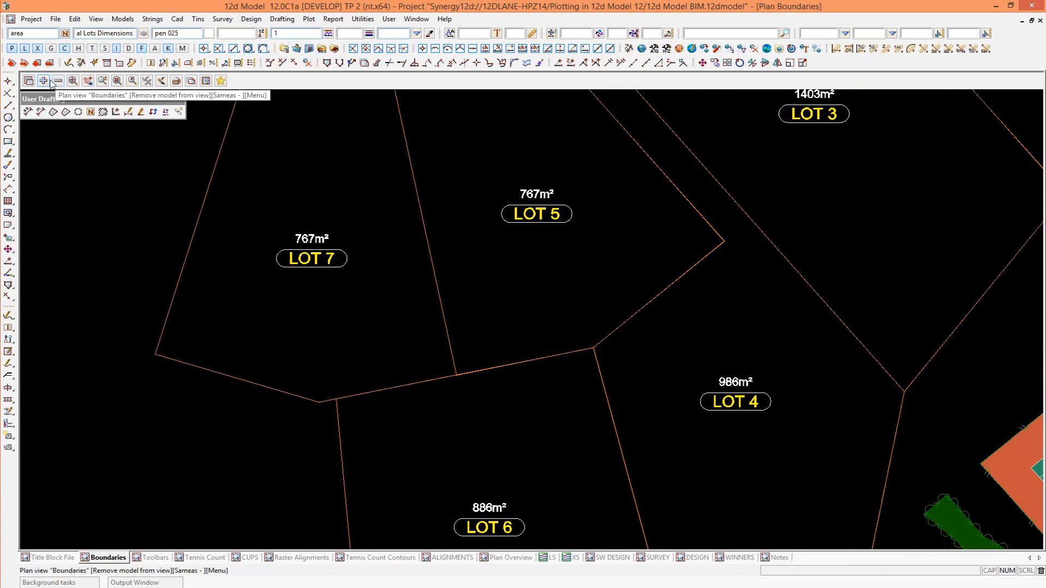
# Match the CAD default properties to those of the existing LOT 7 boundary string.
pyautogui.click(430, 34)
pyautogui.click(282, 390)
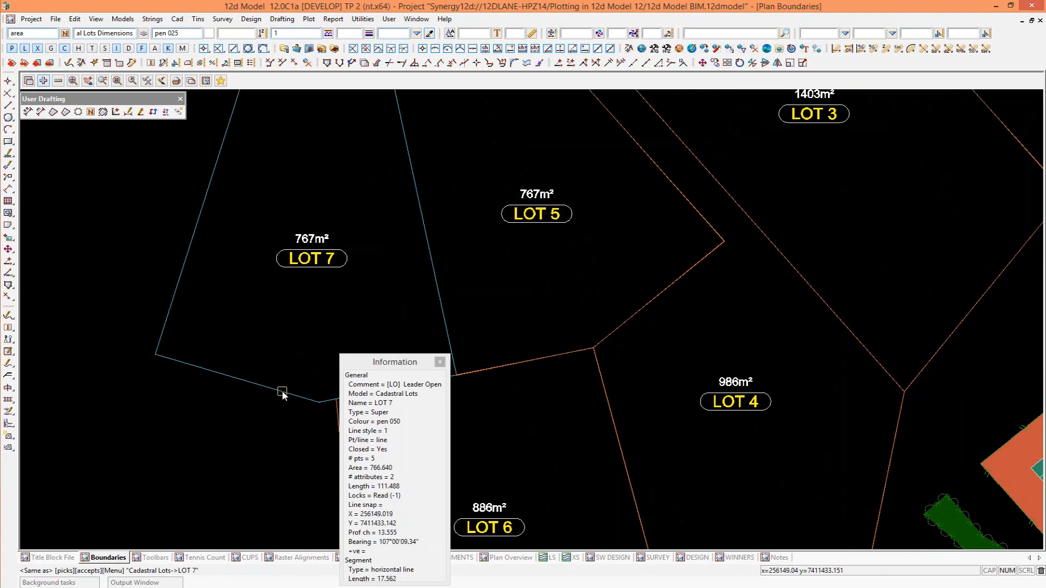
pyautogui.middleClick(282, 390)
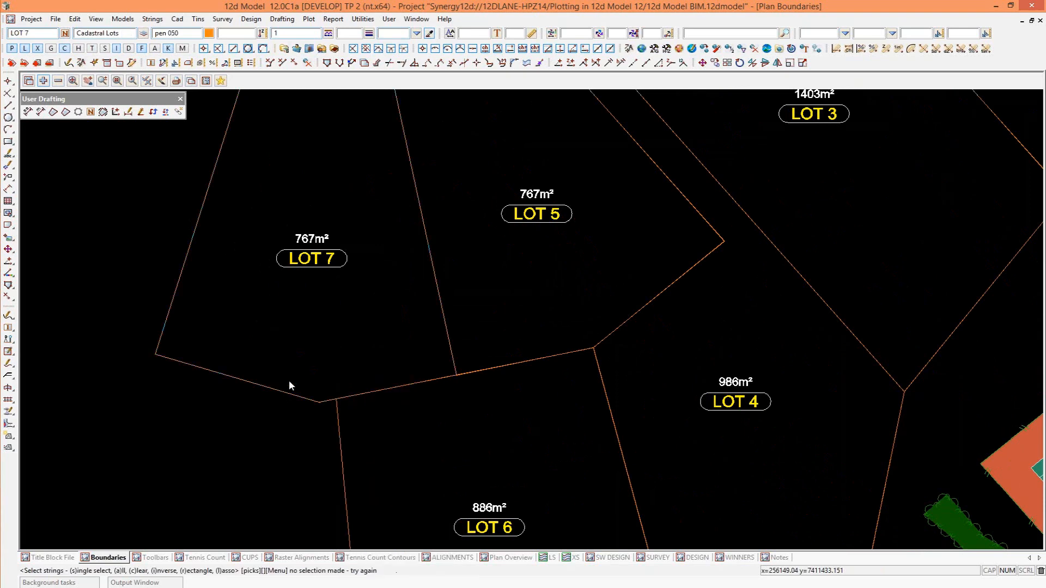
# Remove the lot name and area labels' model from the Boundaries view by picking the LOT 7 label.
pyautogui.click(58, 81)
pyautogui.click(250, 87)
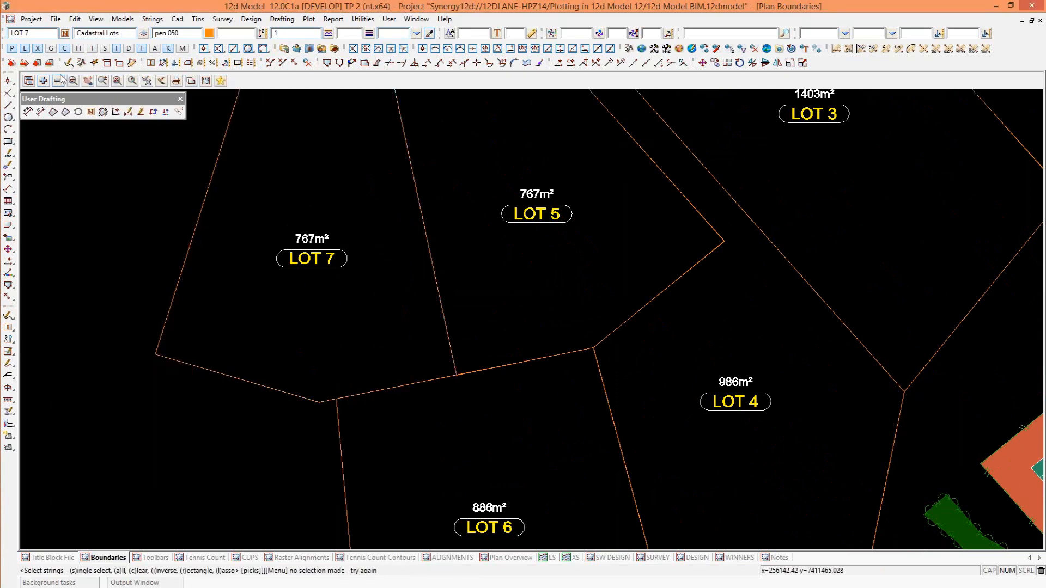
pyautogui.click(58, 81)
pyautogui.click(306, 257)
pyautogui.middleClick(348, 272)
pyautogui.scroll(-2, 346, 272)
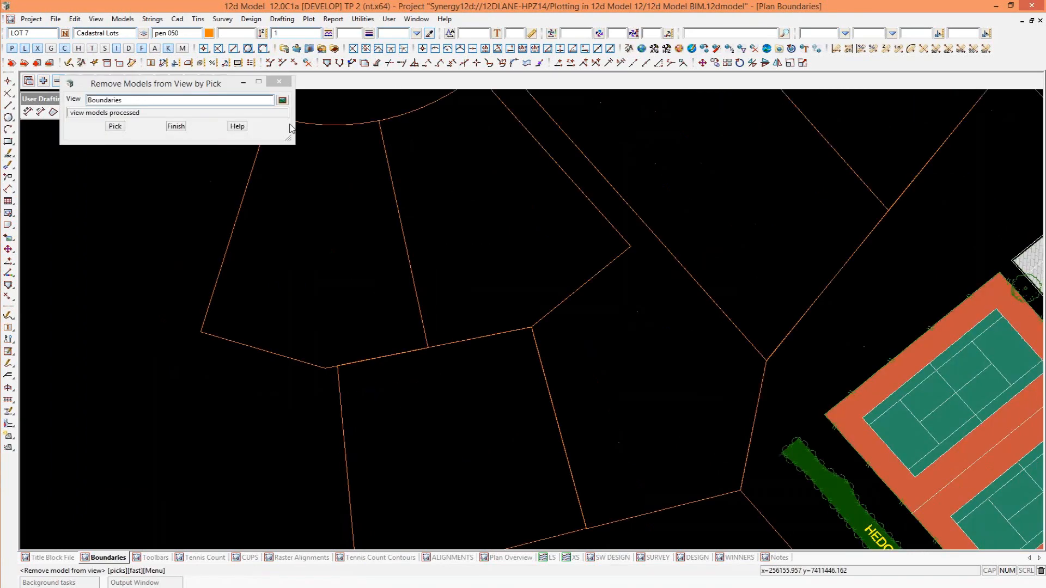
pyautogui.click(273, 86)
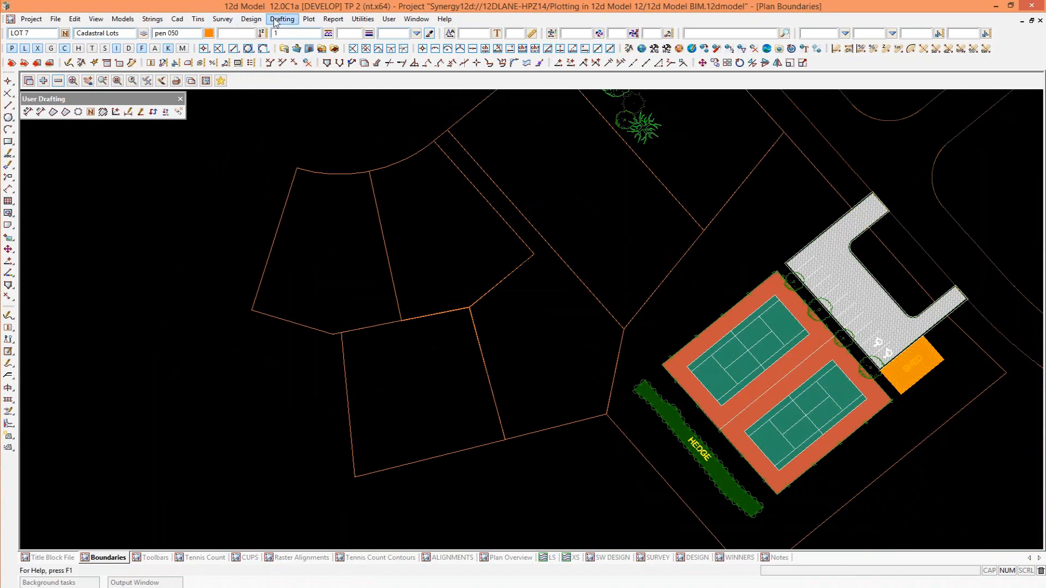
# Add area dimensions to LOT 7 and the adjoining LOT 5 by picking their boundary polygons.
pyautogui.click(177, 19)
pyautogui.moveTo(197, 54)
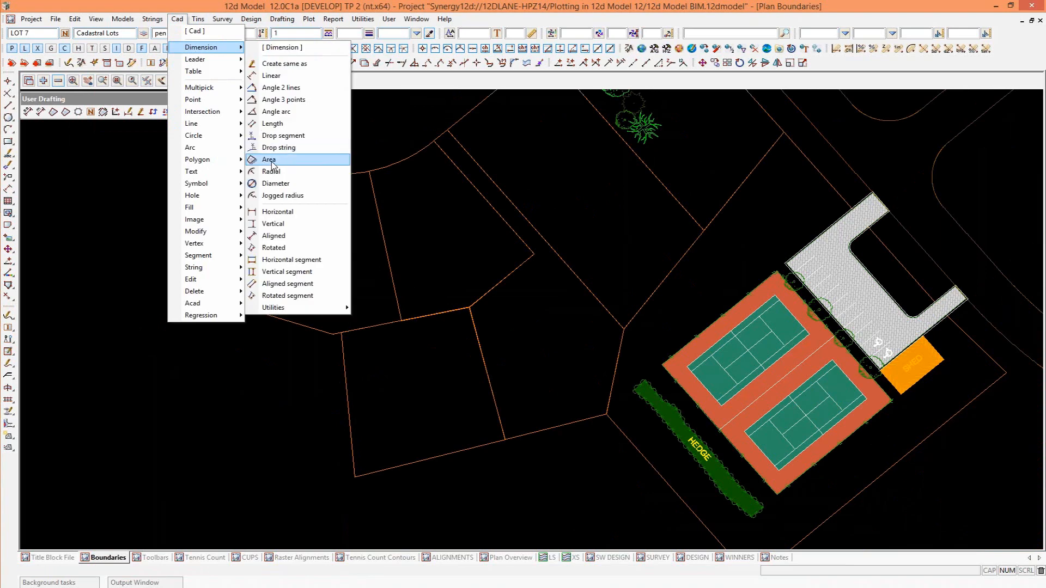
pyautogui.click(272, 163)
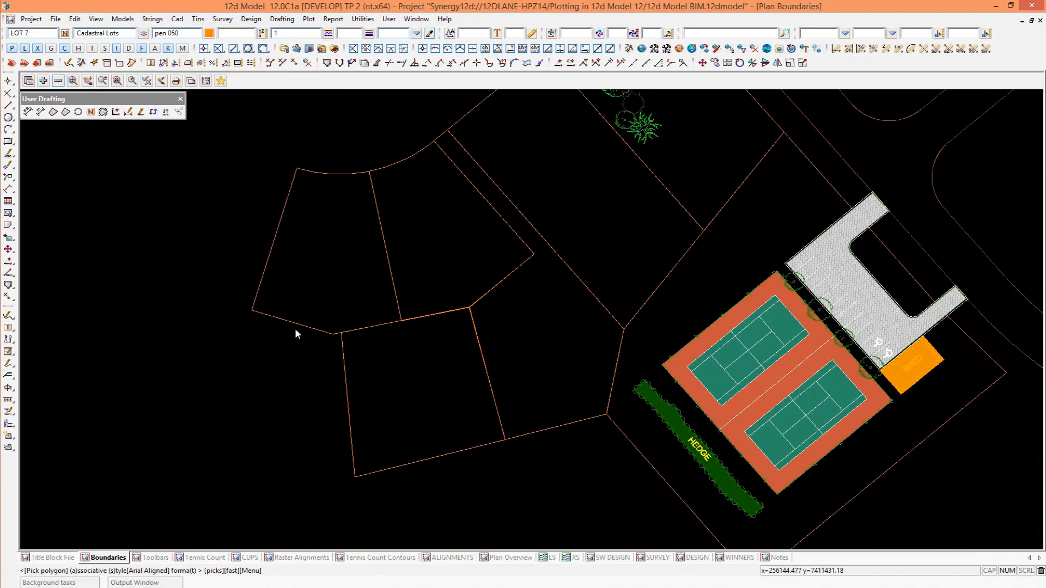
pyautogui.click(296, 326)
pyautogui.middleClick(295, 329)
pyautogui.scroll(5, 308, 270)
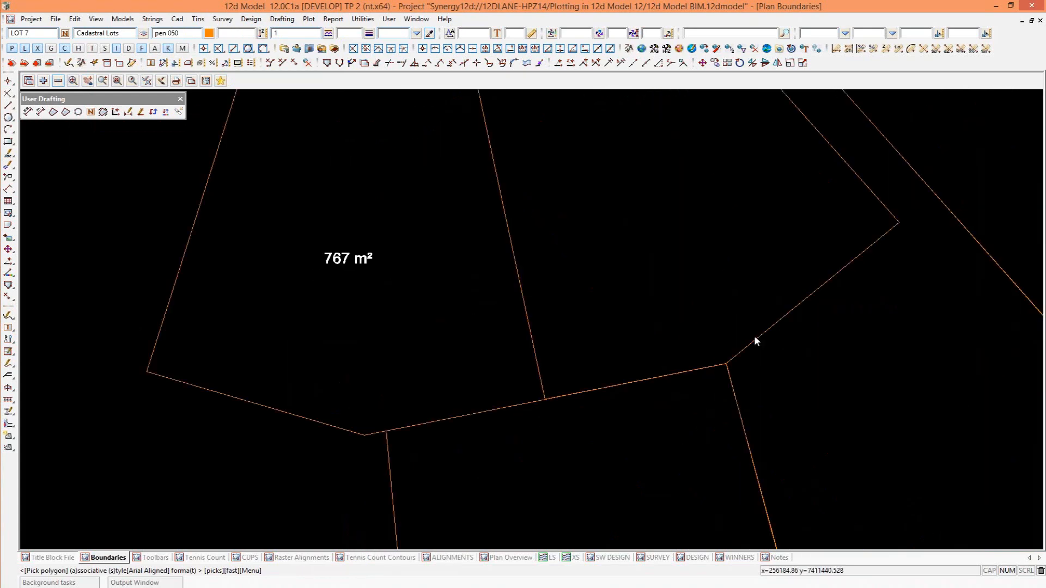
pyautogui.scroll(-3, 733, 306)
pyautogui.click(615, 137)
pyautogui.middleClick(661, 361)
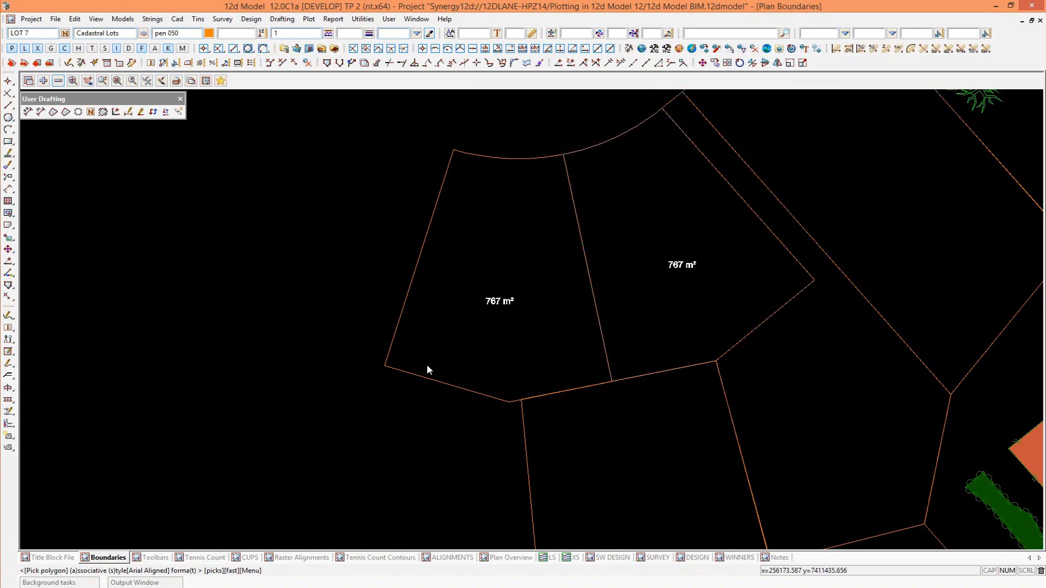
pyautogui.scroll(-2, 426, 364)
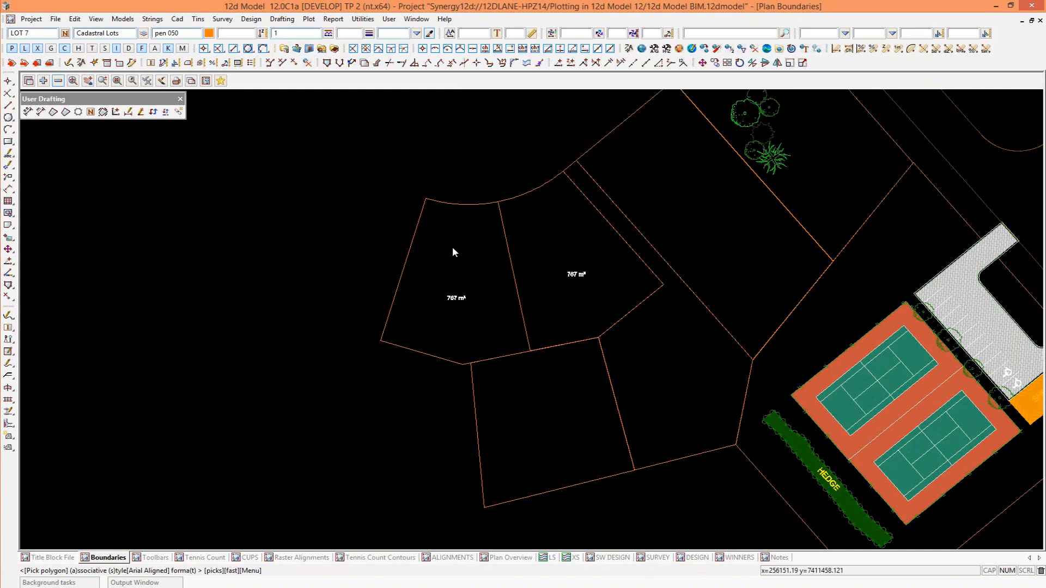
# Start a linear dimension and review its style and format choices, keeping Arial Aligned and <D2>m.
pyautogui.click(178, 19)
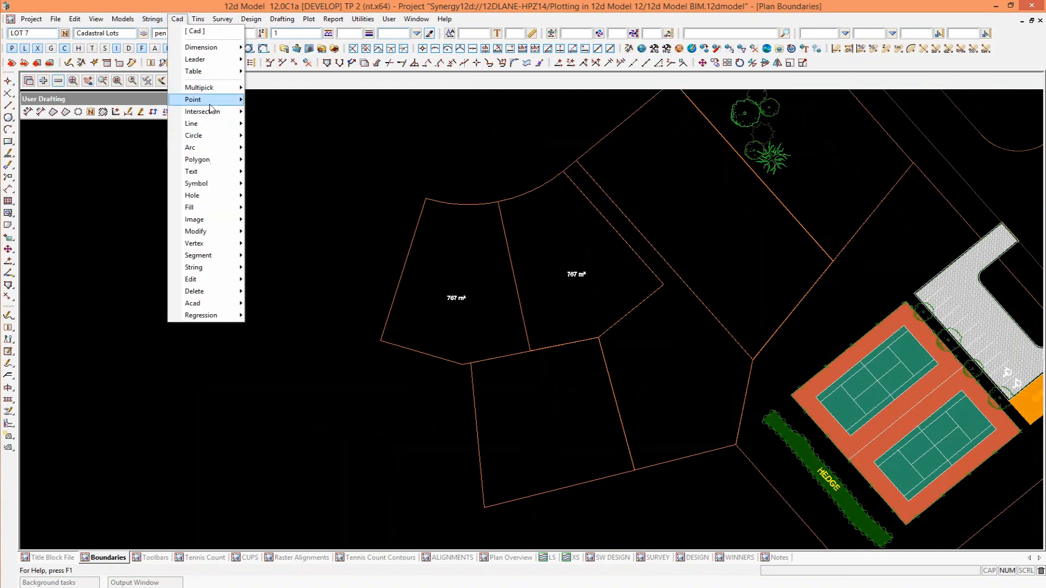
pyautogui.moveTo(207, 48)
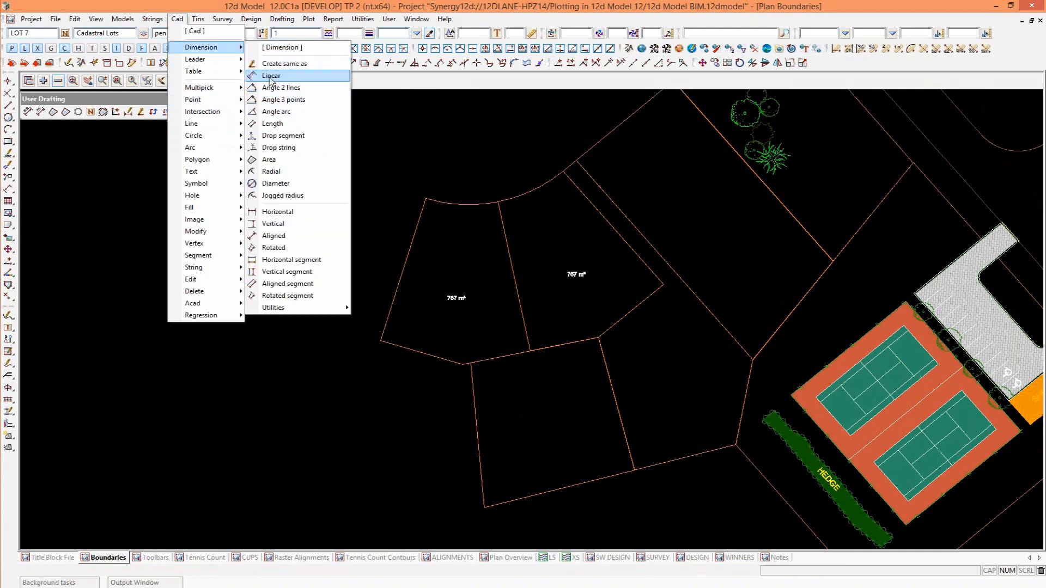
pyautogui.click(271, 76)
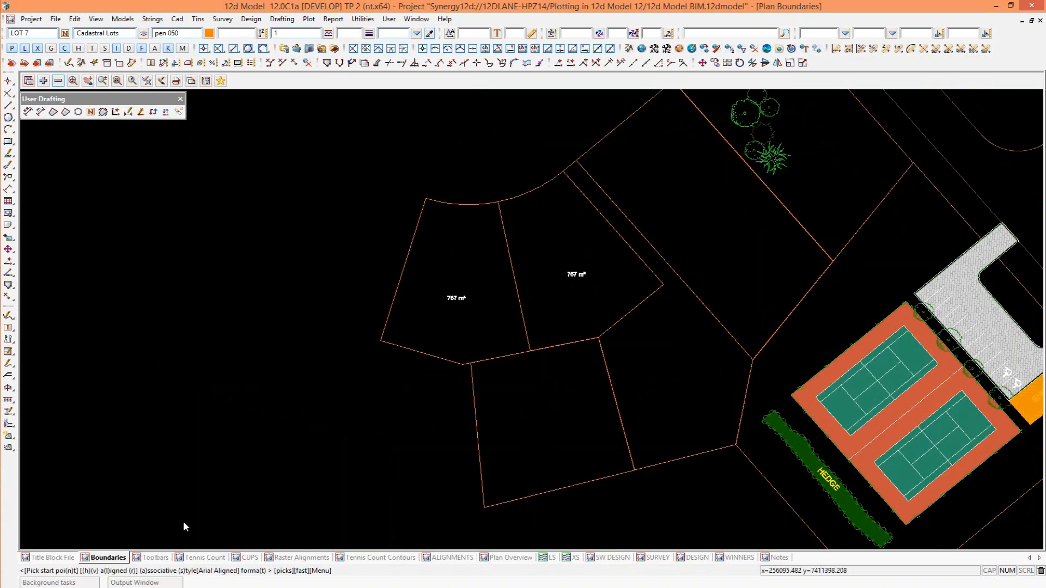
pyautogui.press('s')
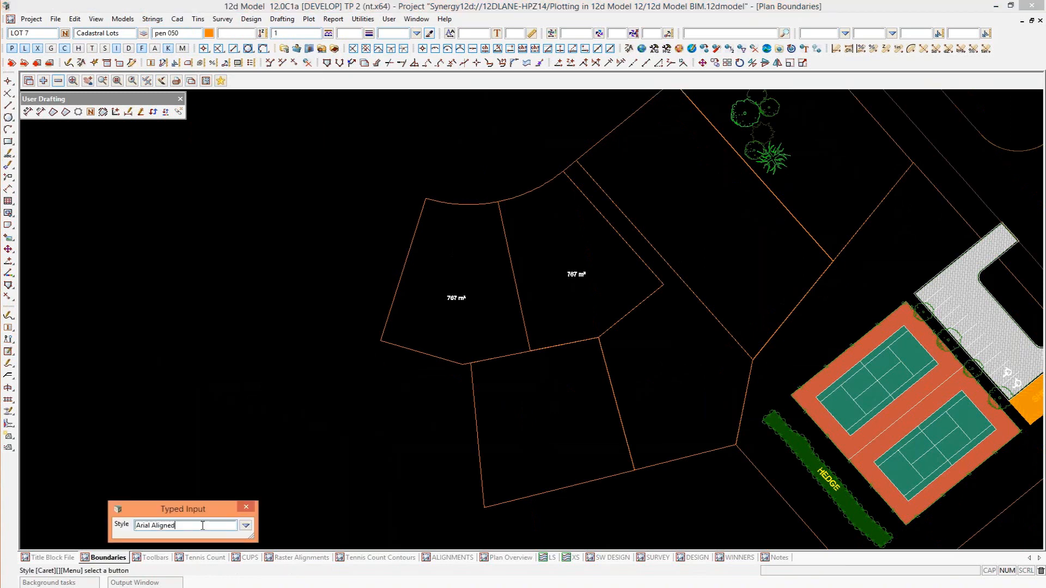
pyautogui.click(249, 527)
pyautogui.click(302, 464)
pyautogui.press('s')
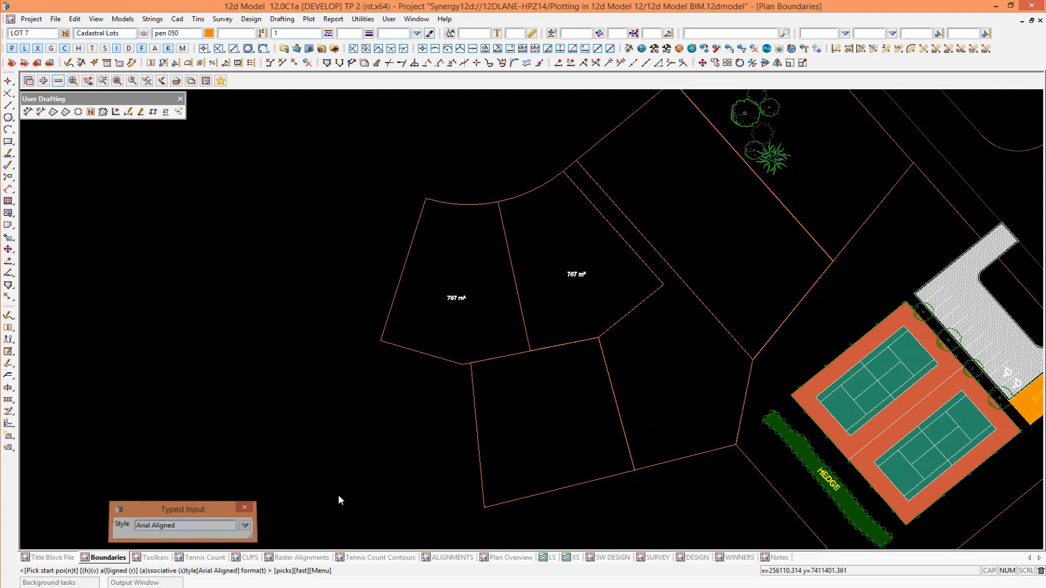
pyautogui.press('t')
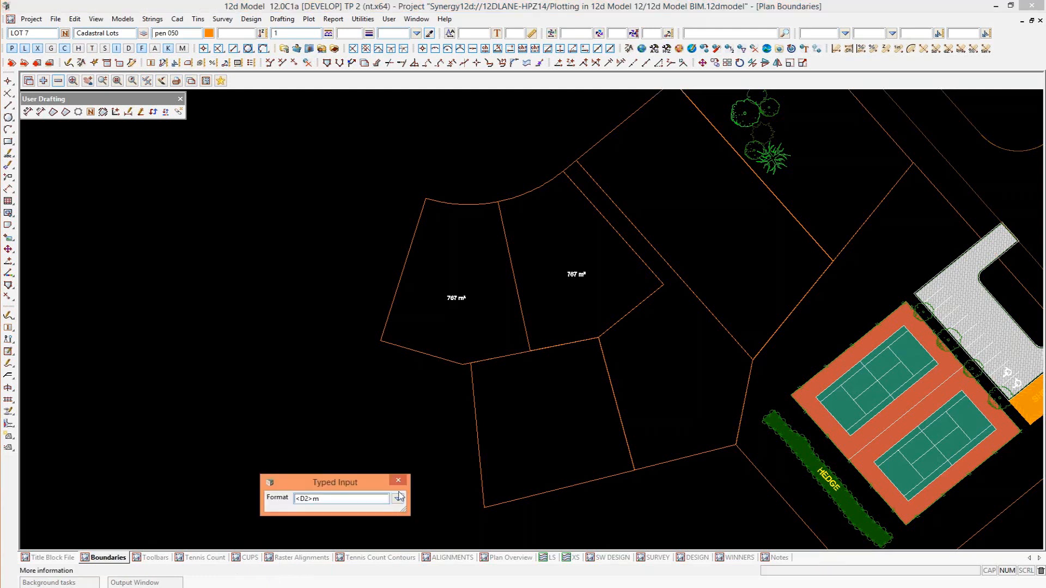
pyautogui.click(395, 498)
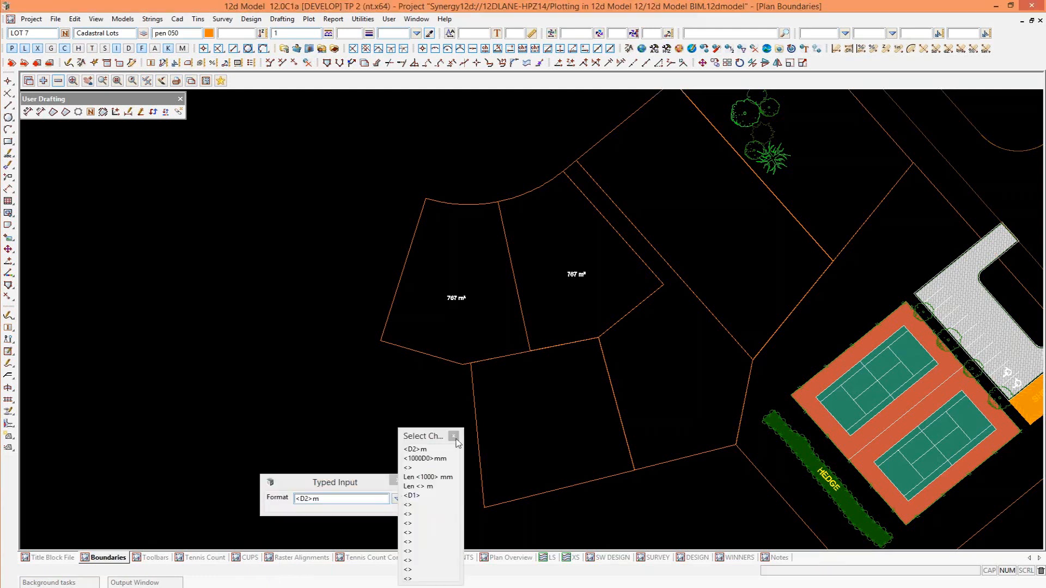
pyautogui.click(429, 448)
# Dimension LOT 4's lower boundary from the LOT 6 corner to the LOT 1 corner, placing the dimension line outside the lot.
pyautogui.scroll(-2, 401, 321)
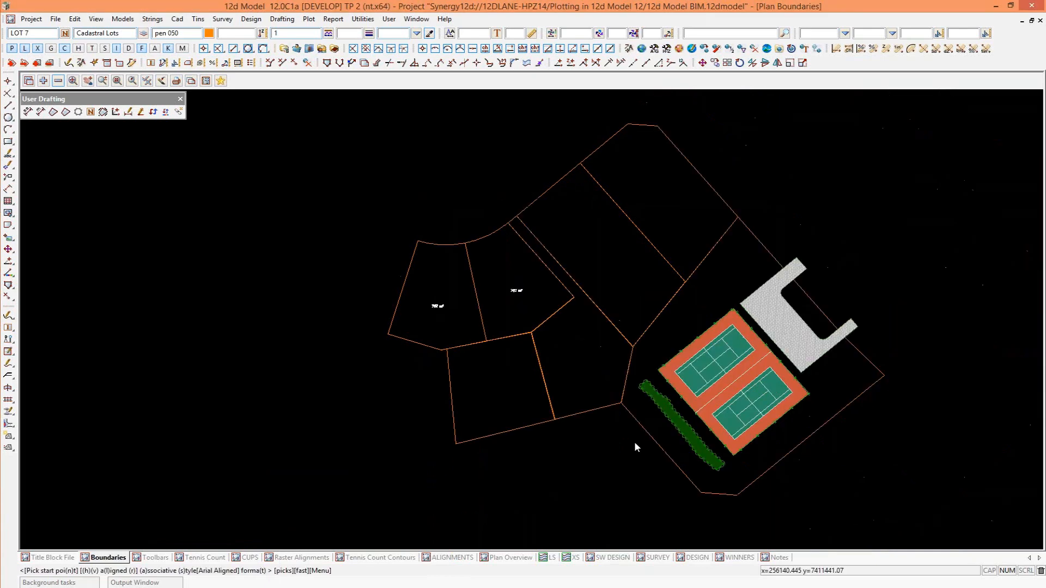
pyautogui.scroll(2, 634, 441)
pyautogui.click(498, 404)
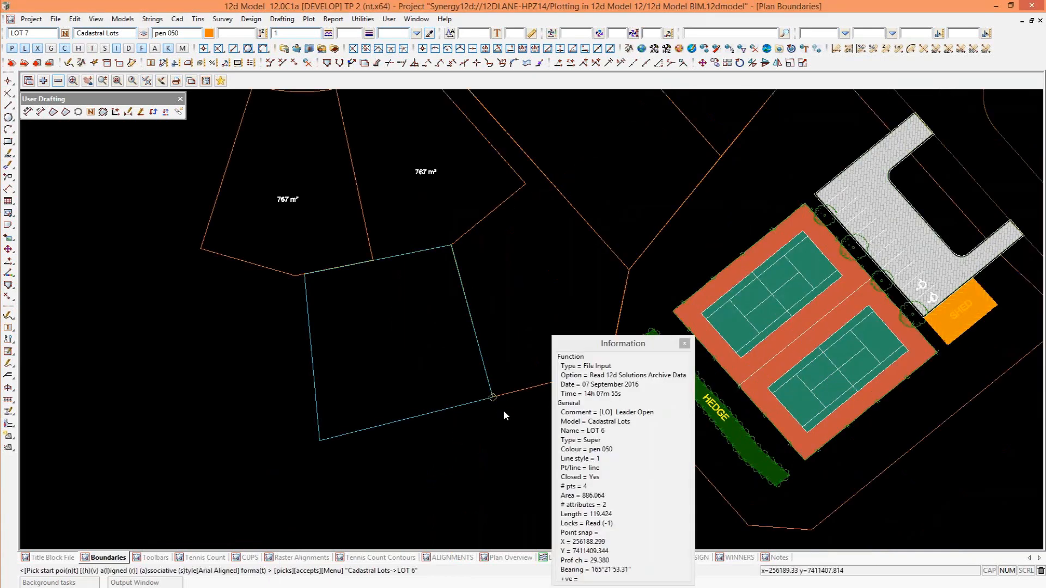
pyautogui.middleClick(503, 410)
pyautogui.click(606, 368)
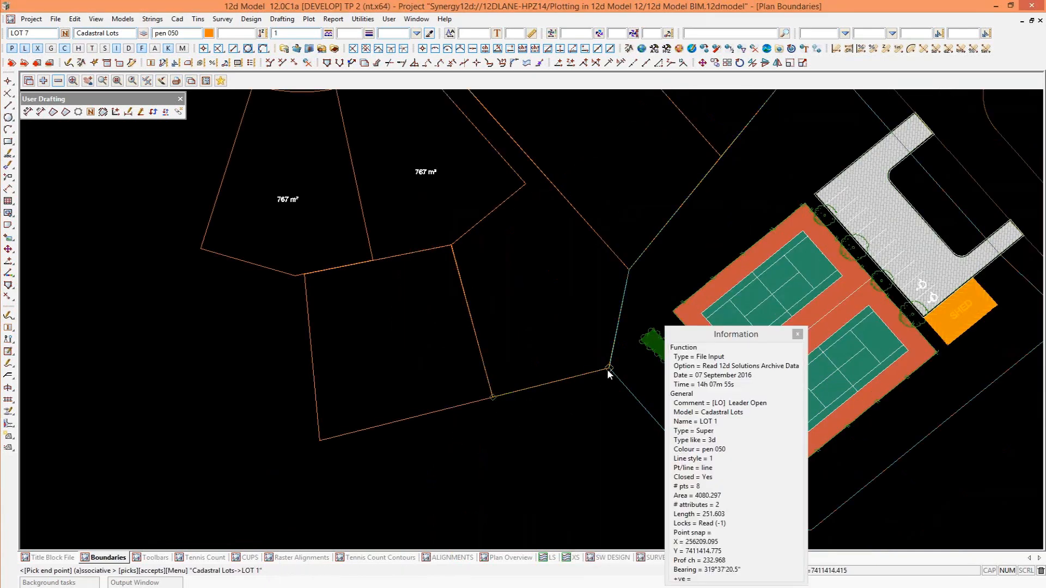
pyautogui.middleClick(603, 376)
pyautogui.scroll(1, 603, 376)
pyautogui.click(561, 411)
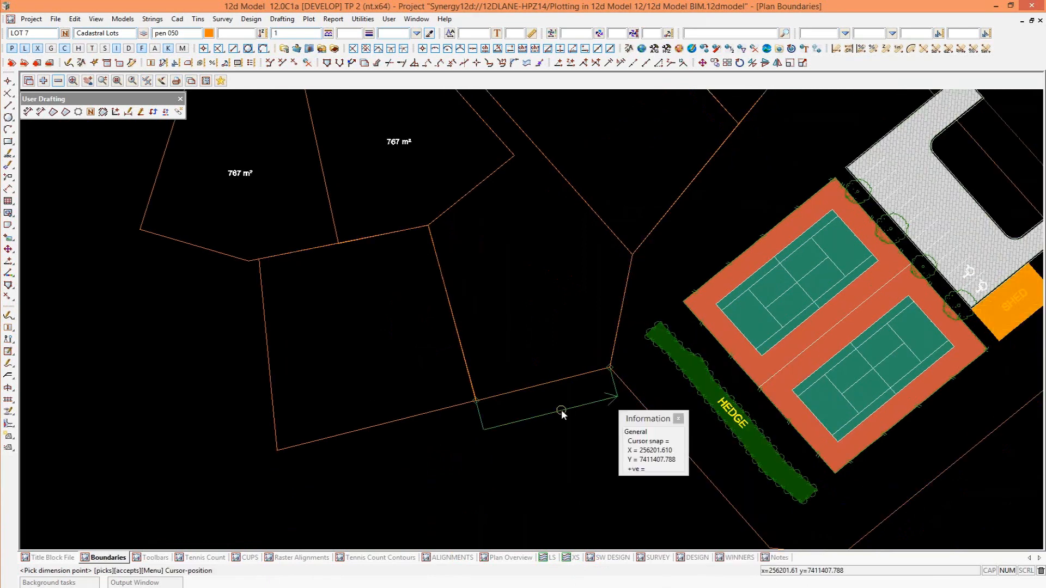
pyautogui.middleClick(561, 410)
pyautogui.scroll(1, 537, 447)
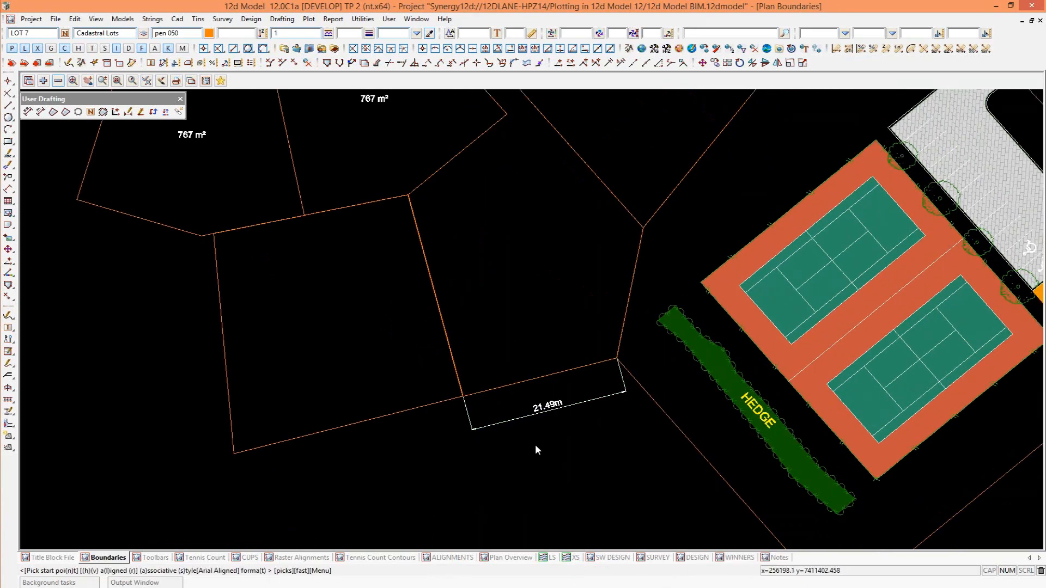
# Dimension LOT 4's lower boundary in millimetres between its LOT 6 and LOT 1 corners, placing the line outside the metre dimension.
pyautogui.click(27, 112)
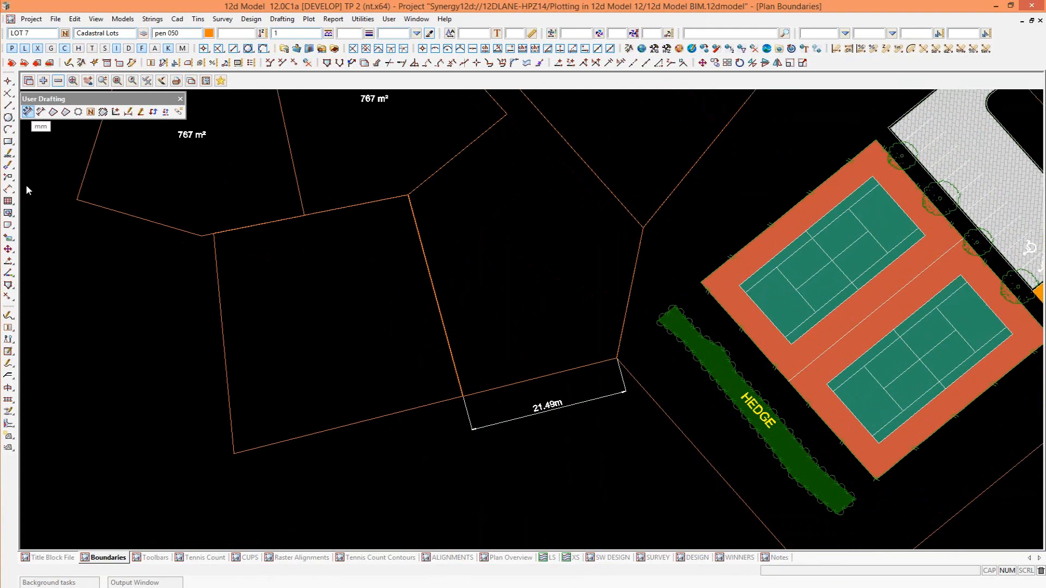
pyautogui.click(465, 401)
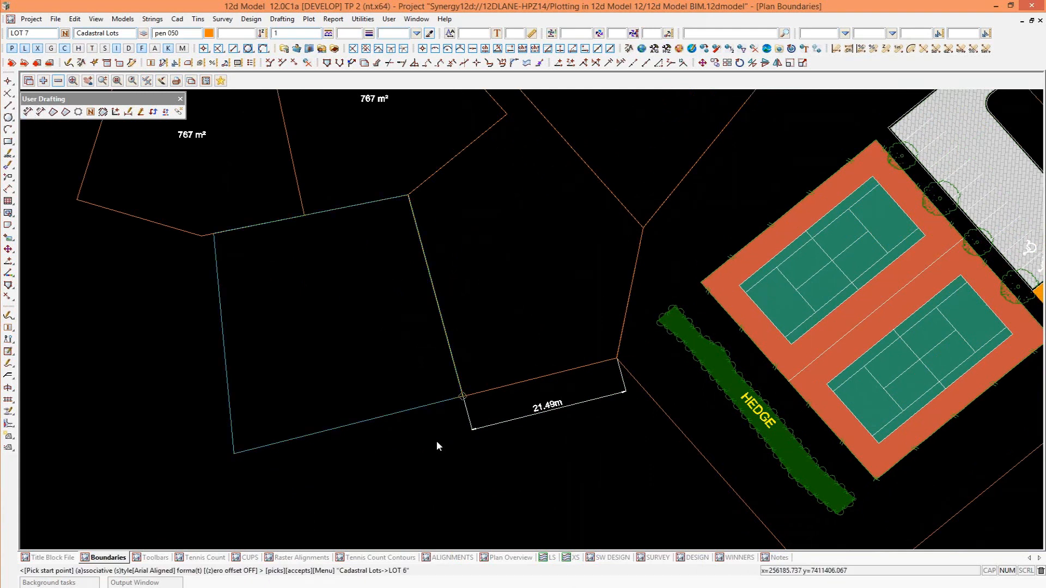
pyautogui.click(616, 359)
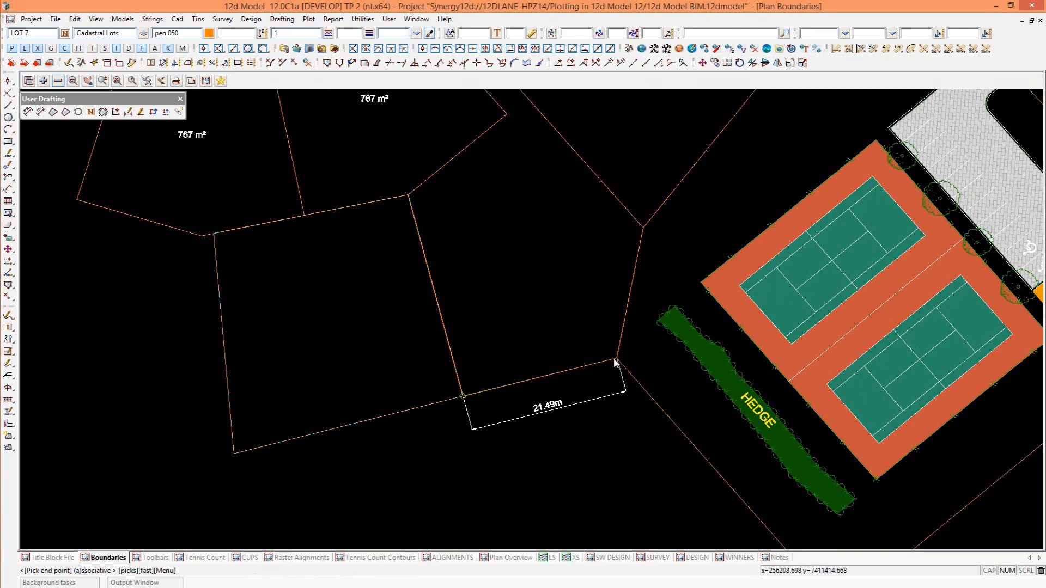
pyautogui.middleClick(577, 441)
pyautogui.click(568, 441)
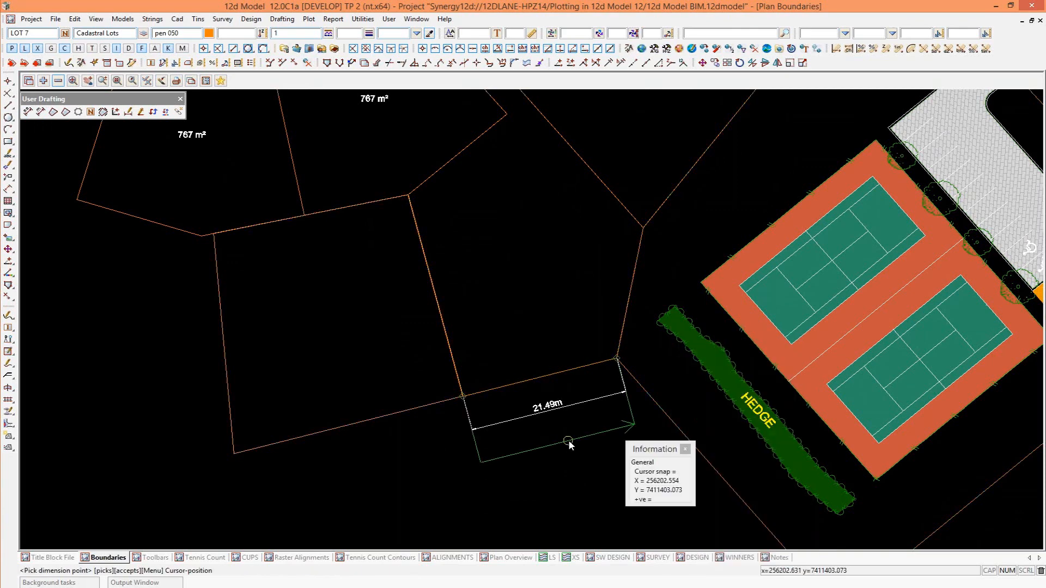
pyautogui.middleClick(567, 441)
pyautogui.scroll(-1, 393, 247)
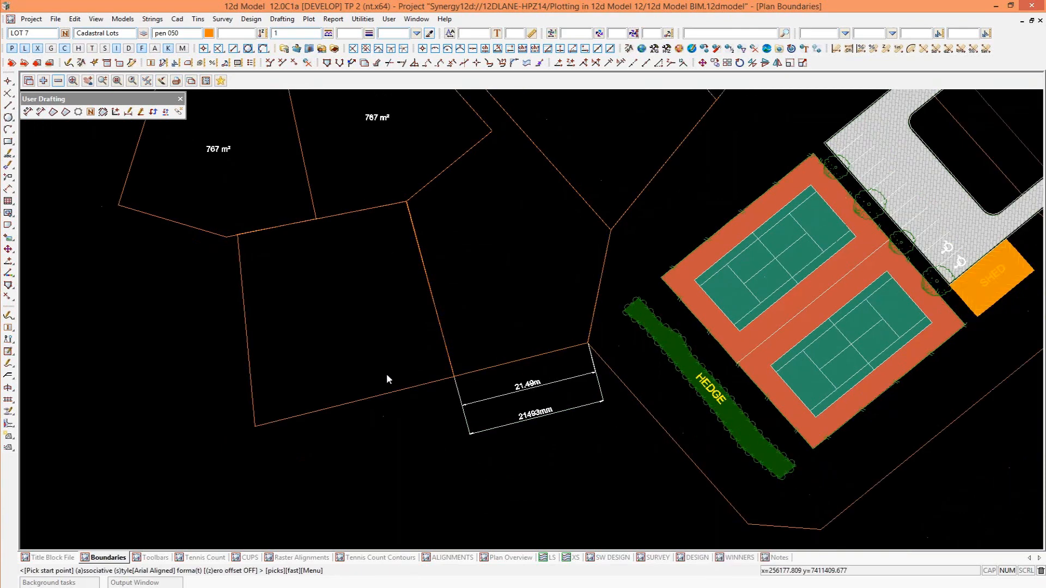
# Examine the User Drafting toolbar definitions in the Toolbars view, including each dimension command's style and text format, and return to Boundaries.
pyautogui.click(41, 112)
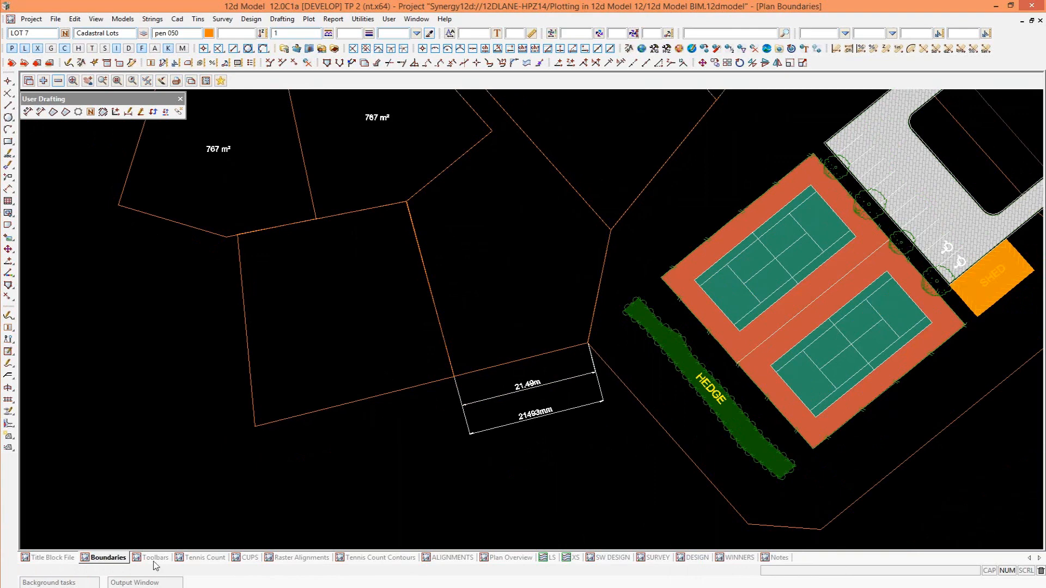
pyautogui.click(155, 557)
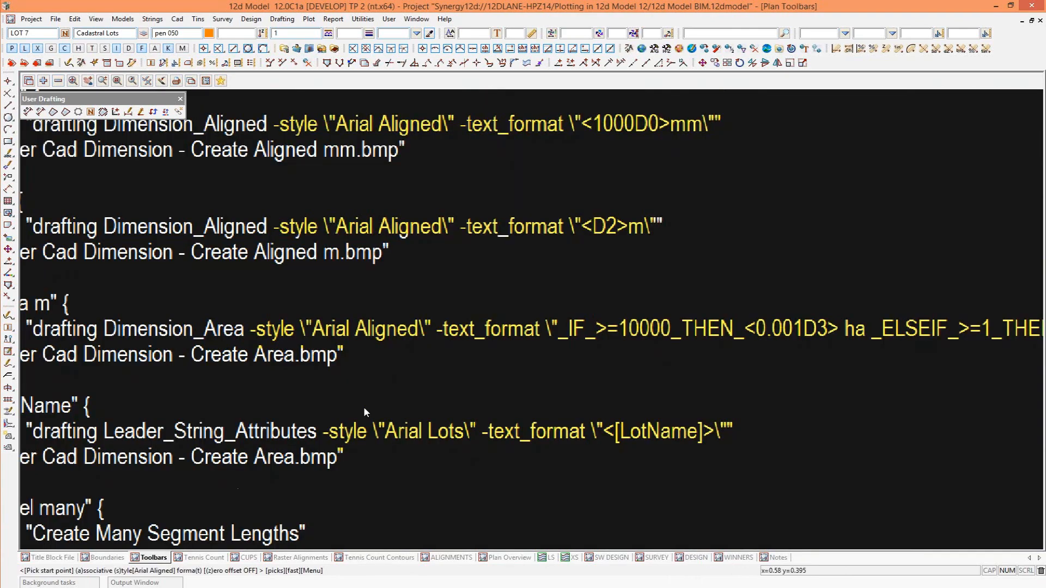
pyautogui.scroll(-1, 390, 417)
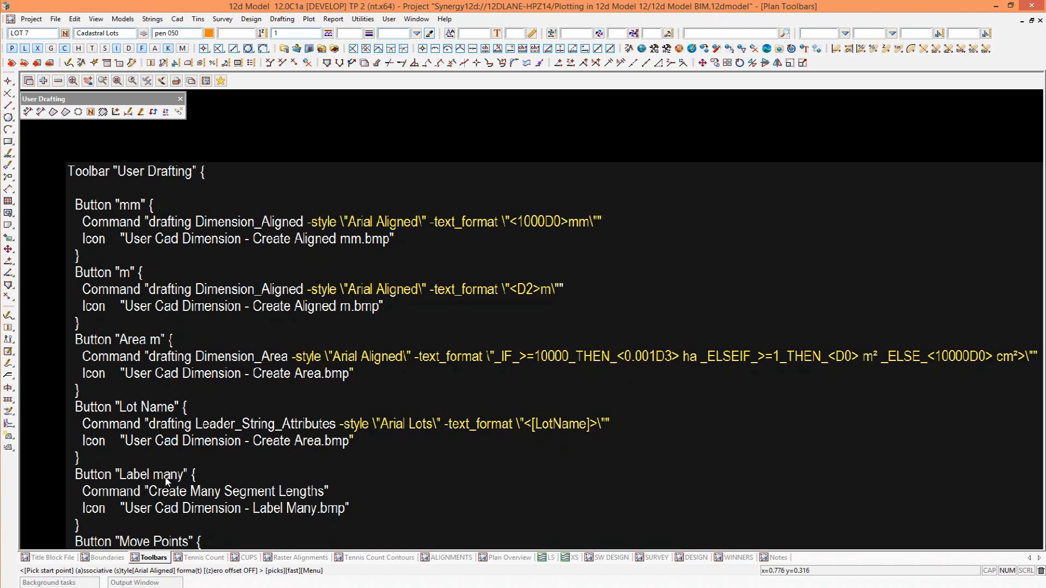
pyautogui.click(107, 557)
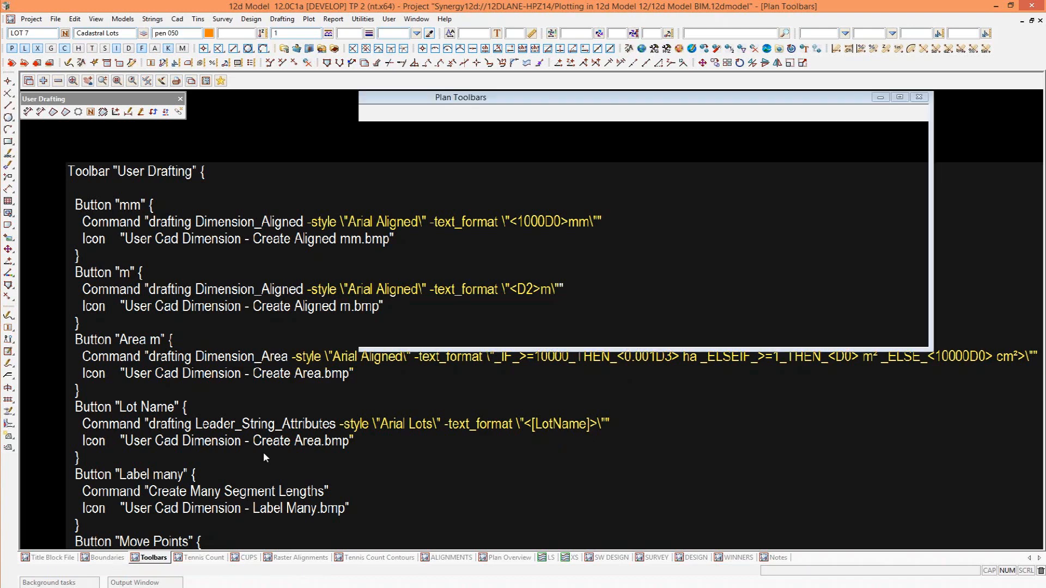
# Create segment length dimensions for the Cadastral Lots model with offset 1, style Arial Lots, format <D1> and output model Cadastral Lots Dimensions.
pyautogui.scroll(-2, 298, 345)
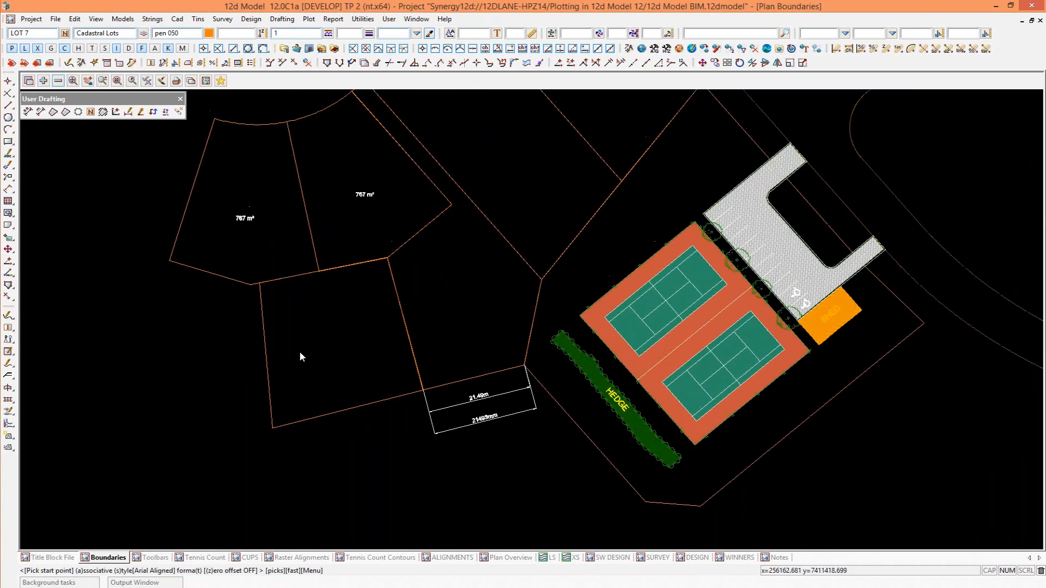
pyautogui.scroll(1, 299, 350)
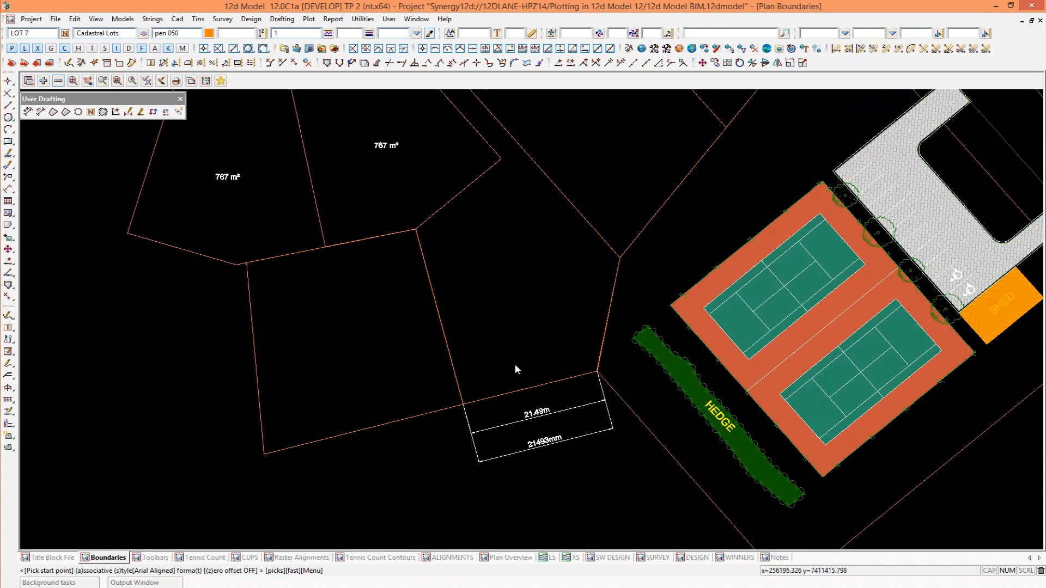
pyautogui.click(103, 112)
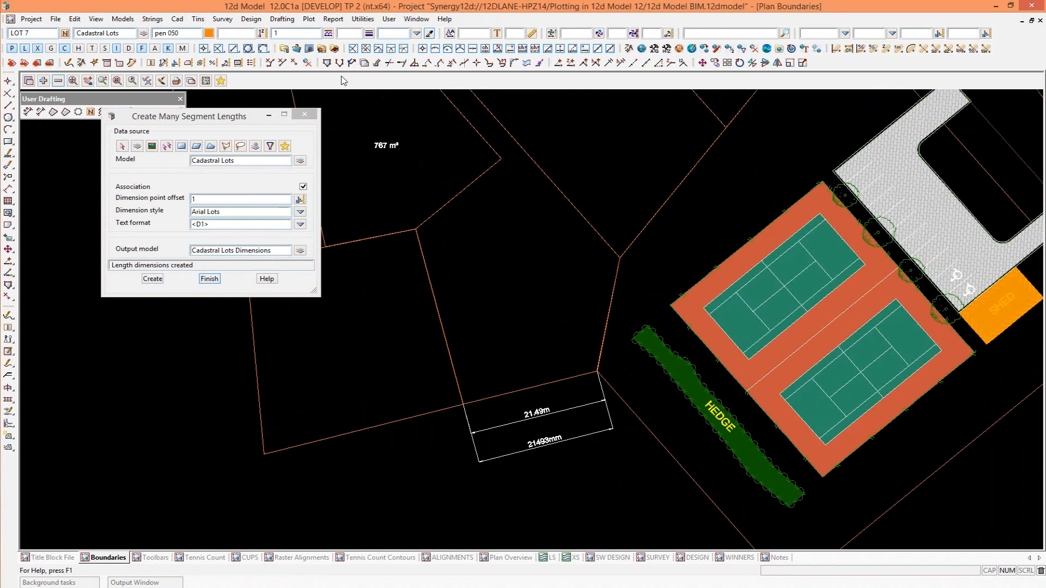
pyautogui.click(210, 278)
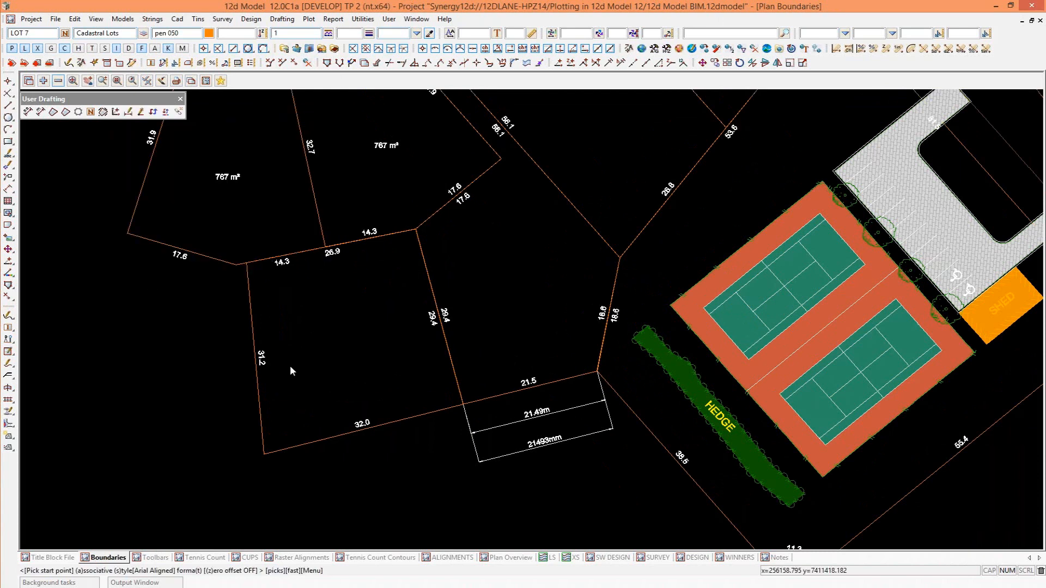
# Add area dimensions to LOT 6 and LOT 4 by picking their boundary polygons.
pyautogui.click(55, 112)
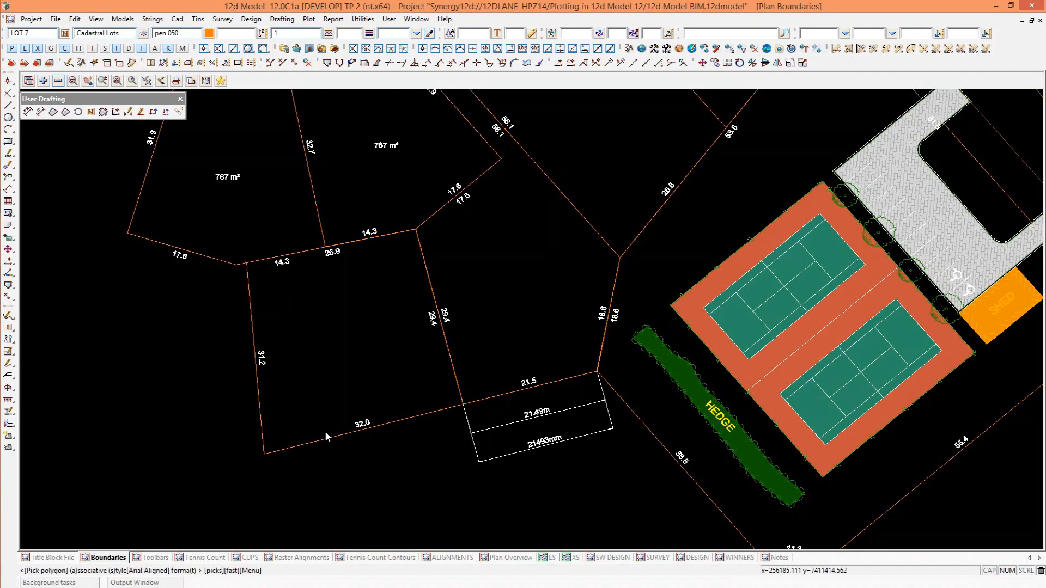
pyautogui.click(260, 421)
pyautogui.click(603, 344)
pyautogui.scroll(2, 420, 209)
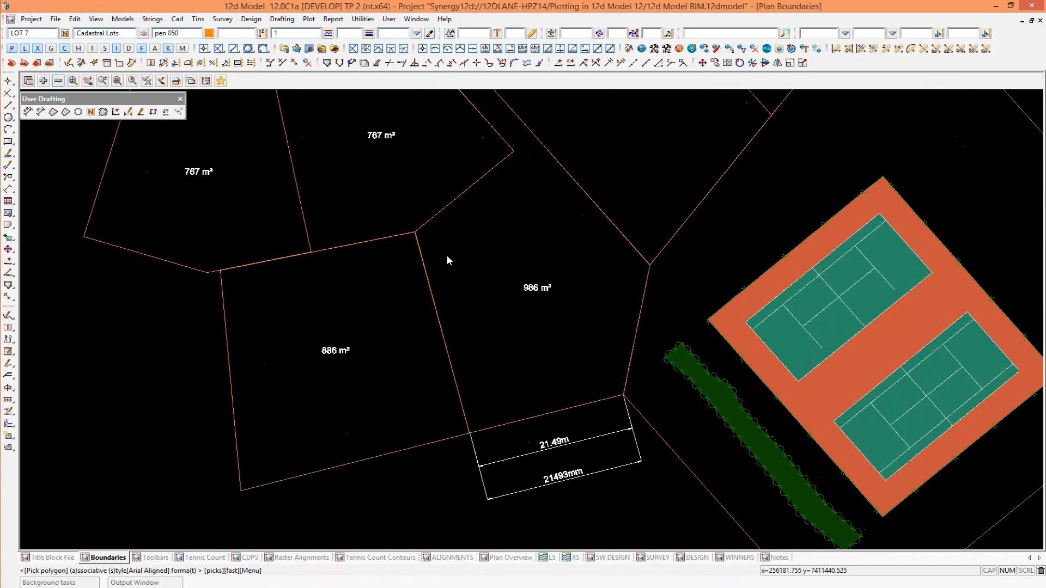
pyautogui.scroll(2, 428, 245)
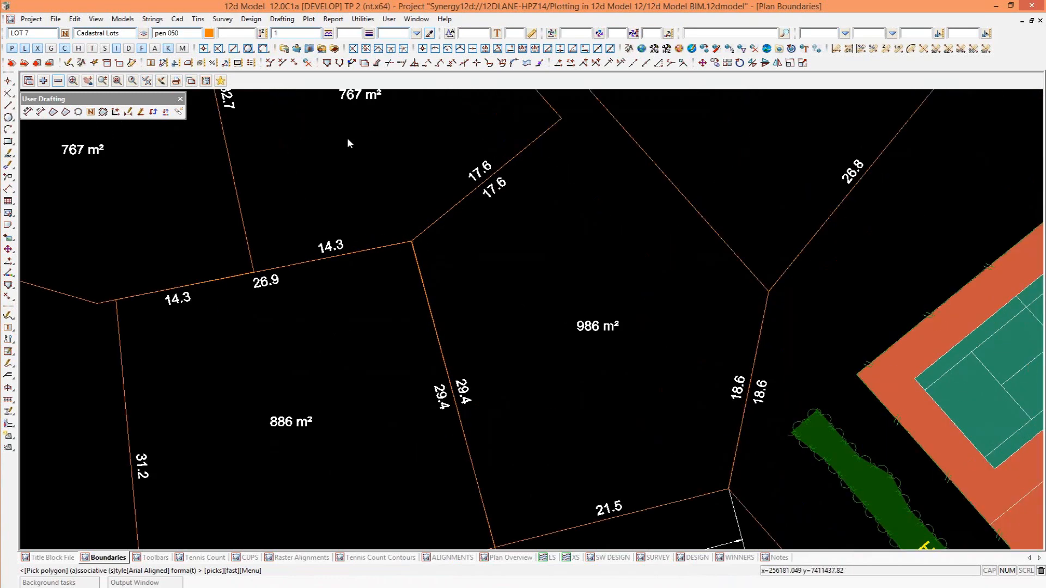
pyautogui.click(152, 19)
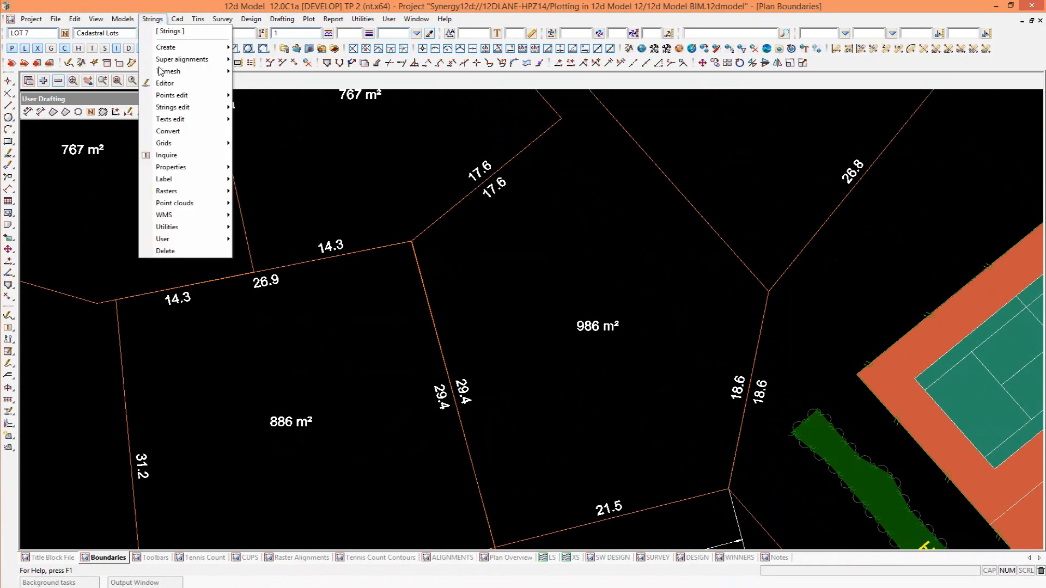
pyautogui.moveTo(180, 95)
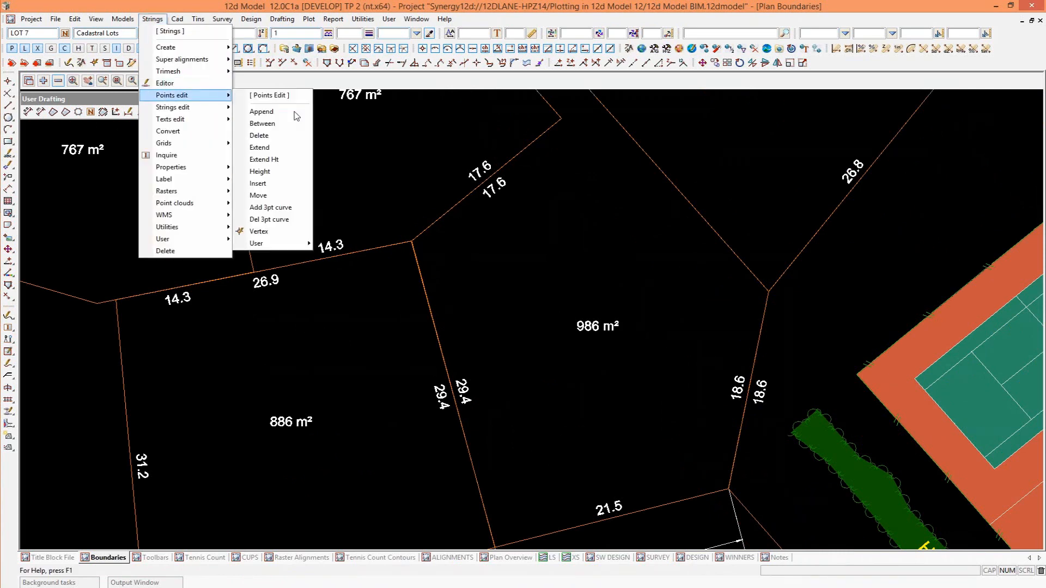
pyautogui.click(259, 195)
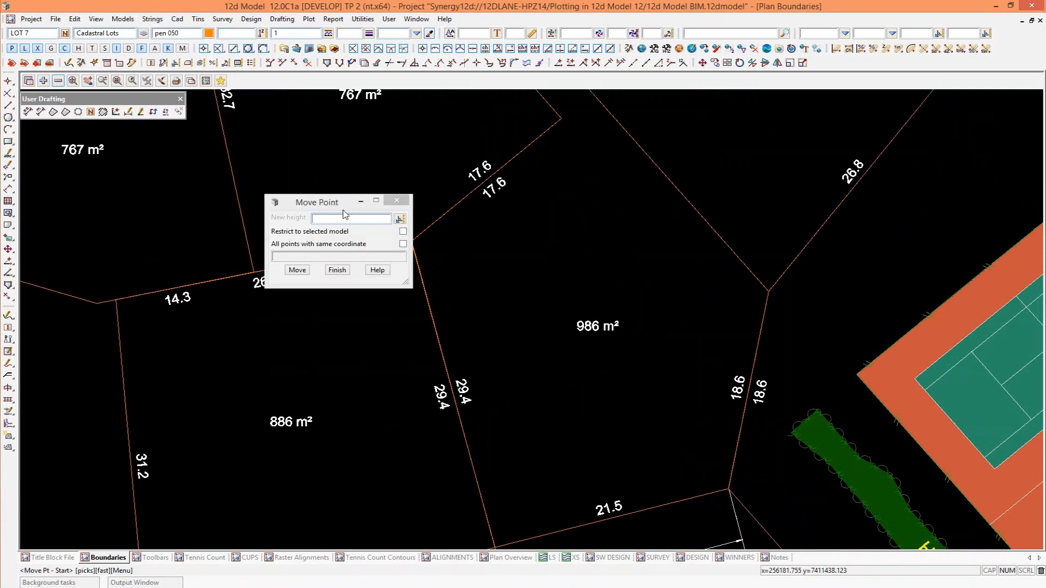
pyautogui.moveTo(329, 201); pyautogui.dragTo(318, 161)
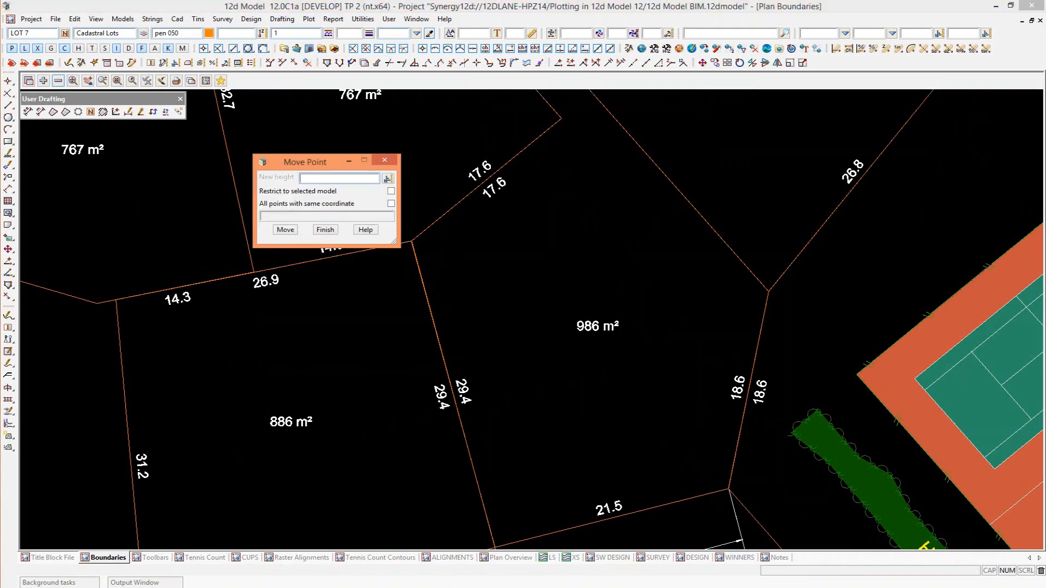
pyautogui.click(388, 162)
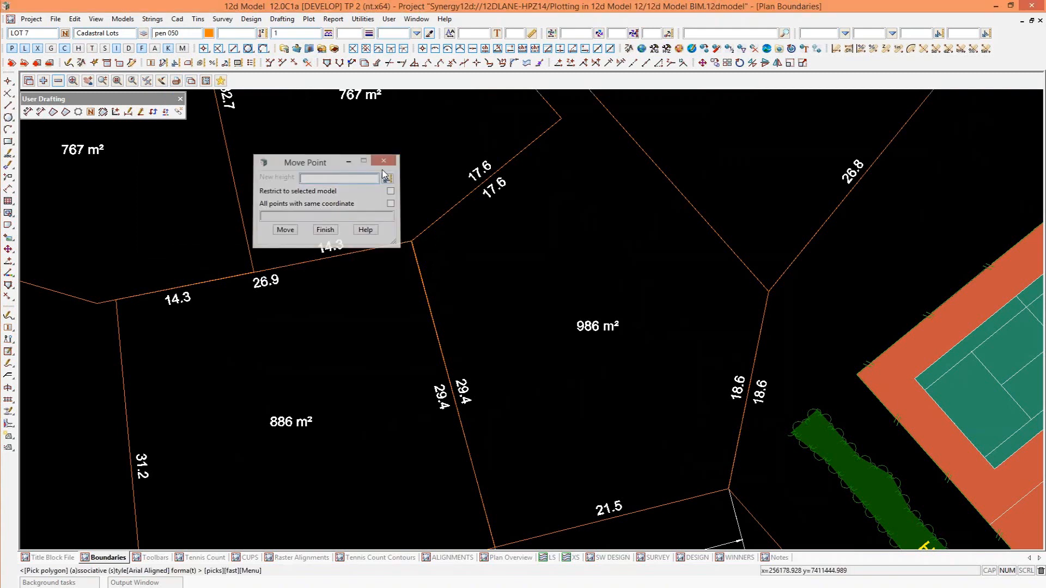
# Move the corner shared by LOT 4, LOT 5 and LOT 6 about 3 m along the LOT 5/LOT 6 boundary, using a distance snap.
pyautogui.click(116, 111)
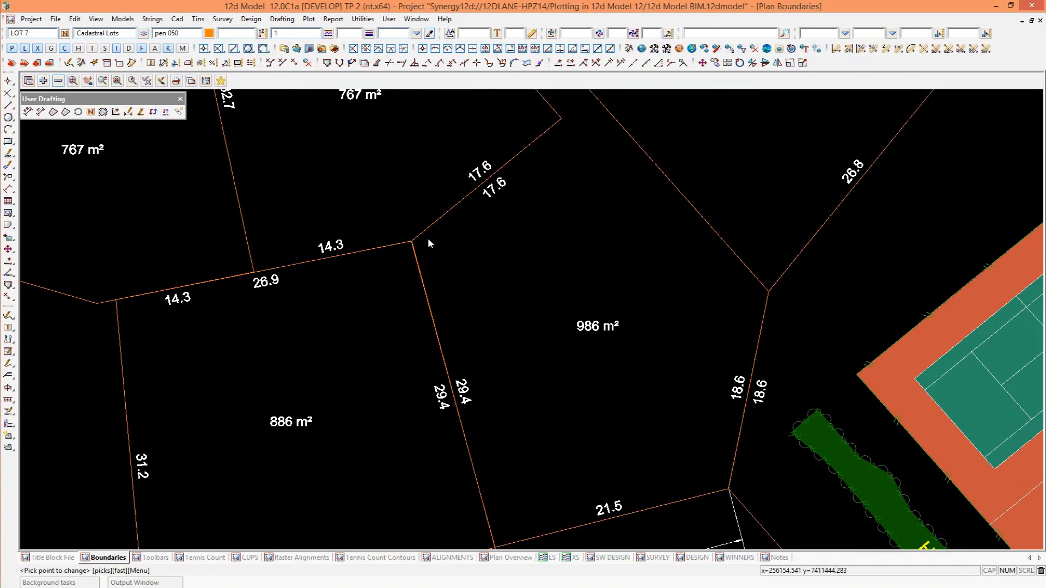
pyautogui.click(412, 241)
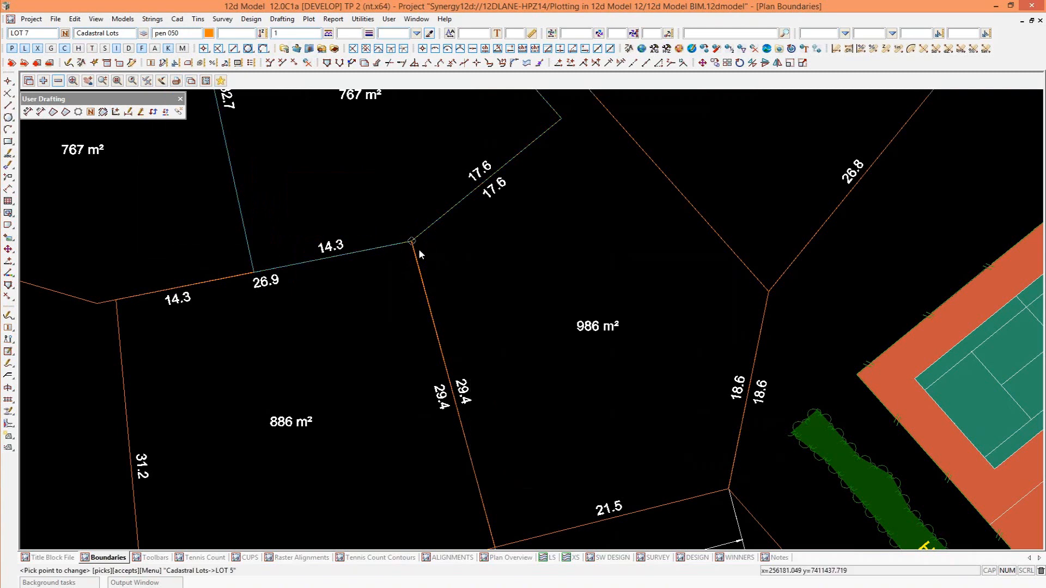
pyautogui.click(596, 98)
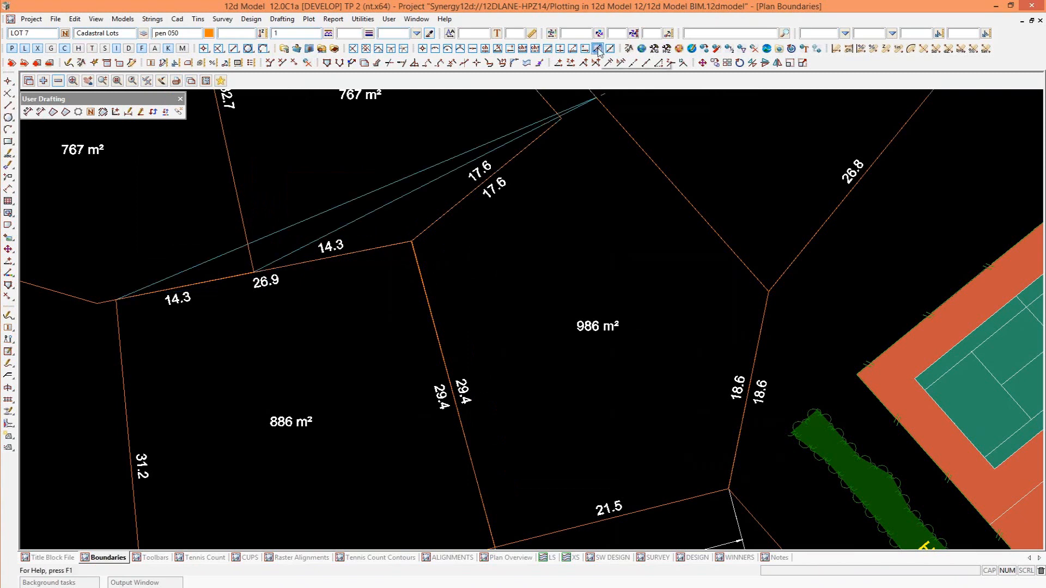
pyautogui.click(598, 48)
pyautogui.click(412, 242)
pyautogui.click(321, 260)
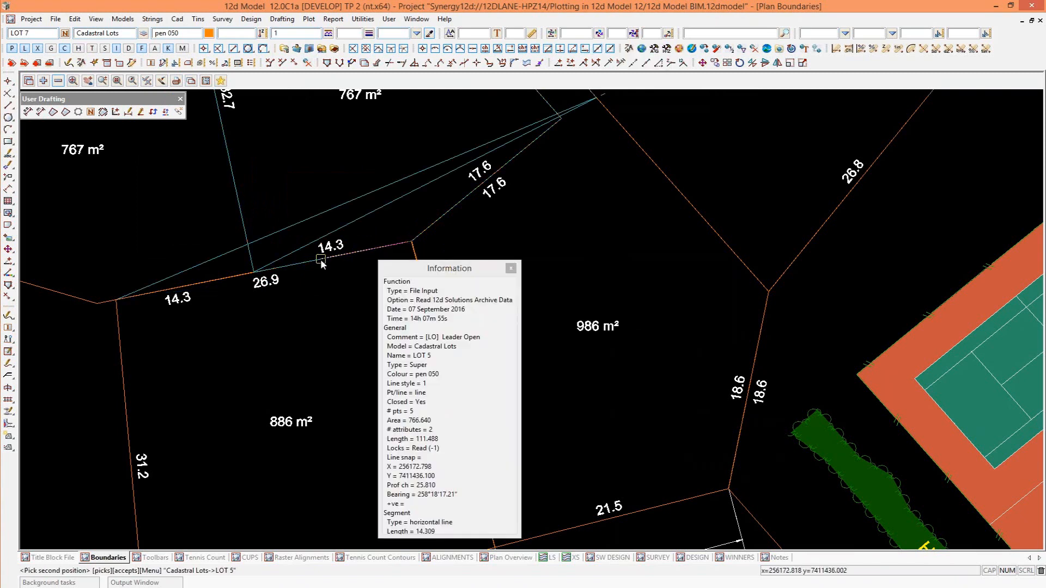
pyautogui.click(320, 260)
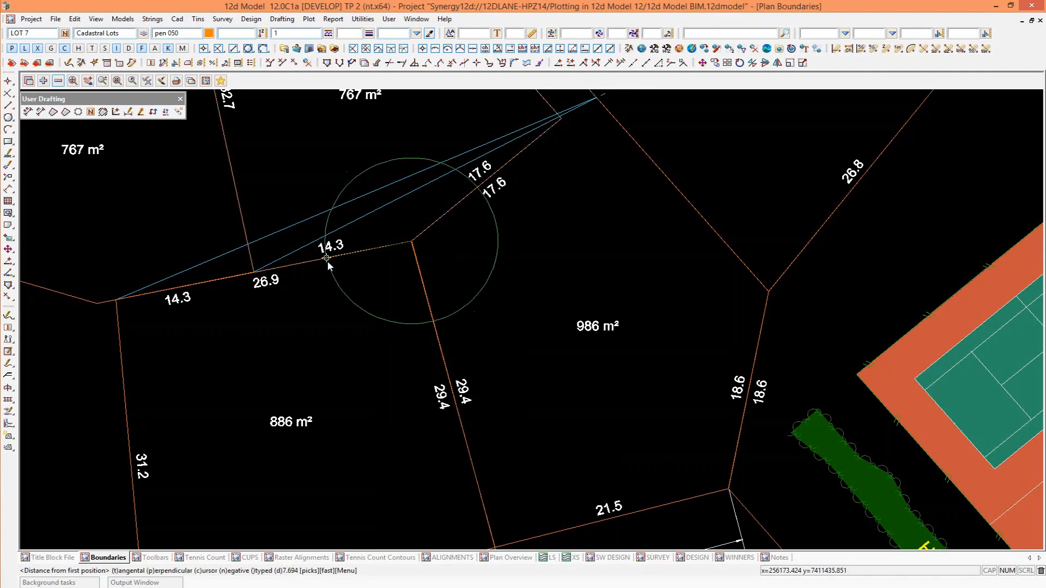
pyautogui.click(328, 265)
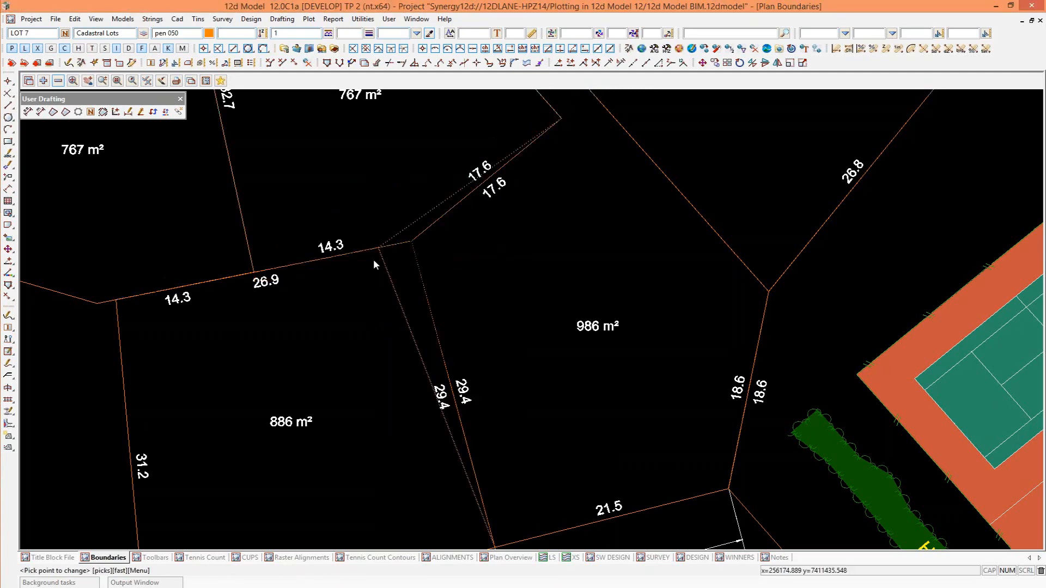
pyautogui.scroll(-1, 374, 259)
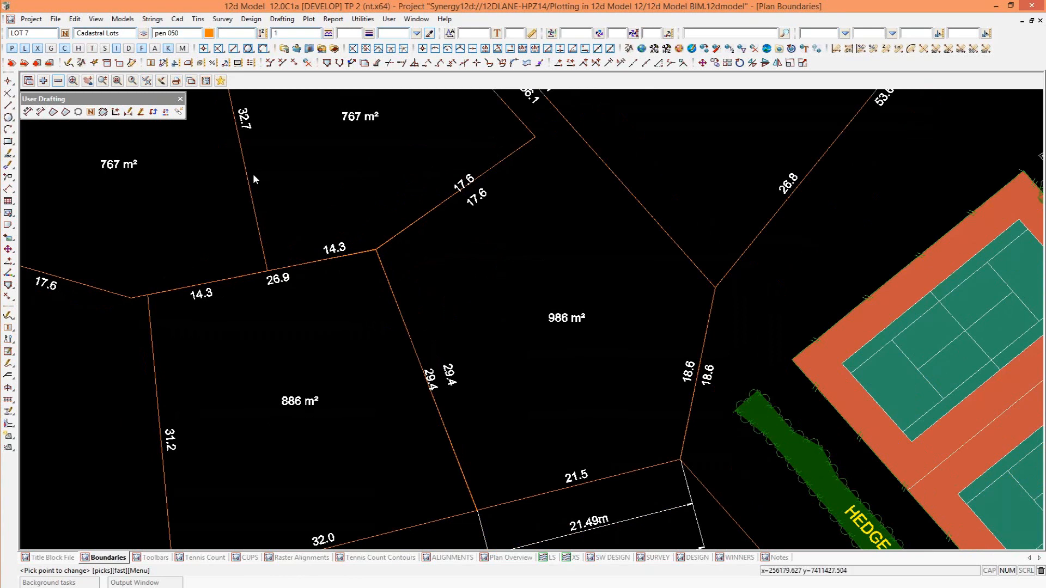
# Recalculate all drafting elements so the lot areas and boundary length dimensions match the moved corner.
pyautogui.click(166, 112)
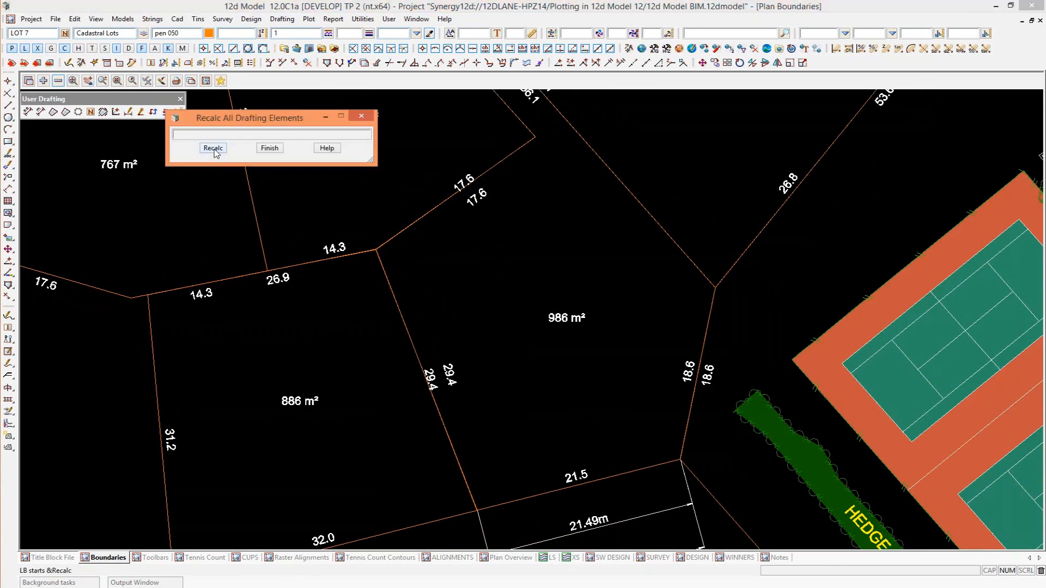
pyautogui.click(213, 148)
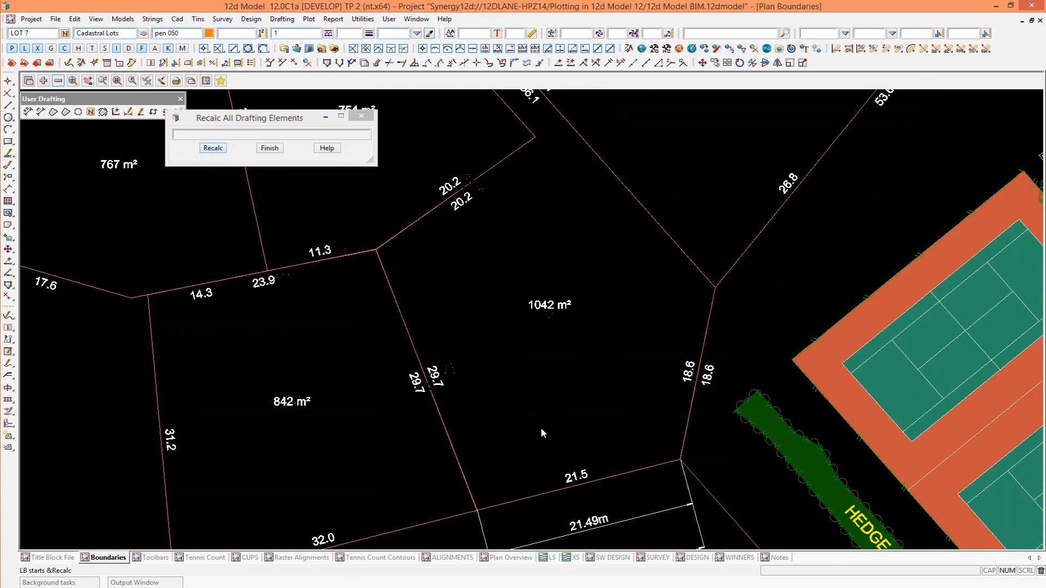
pyautogui.click(360, 121)
pyautogui.scroll(-2, 357, 427)
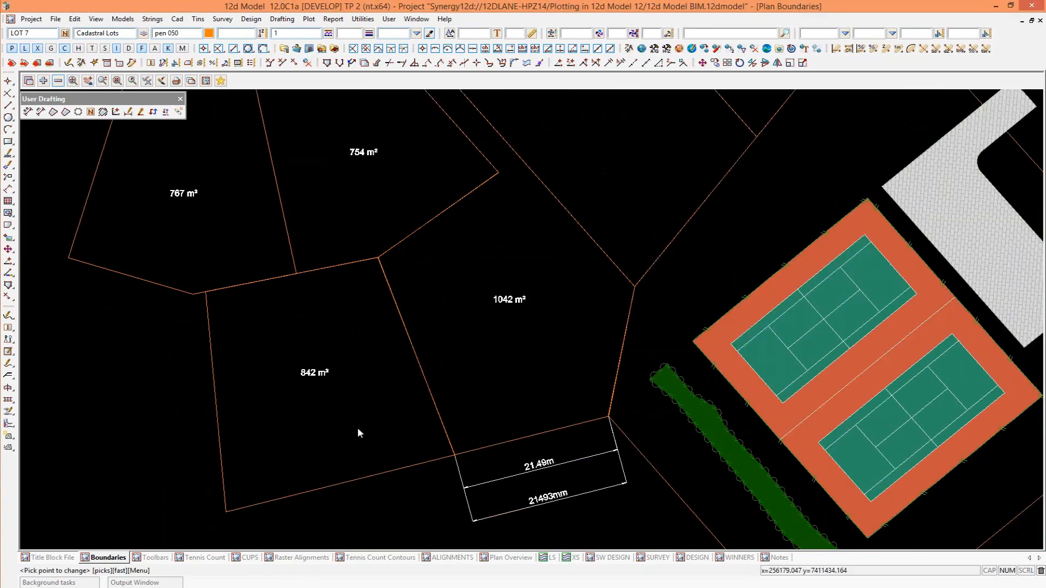
pyautogui.scroll(1, 320, 345)
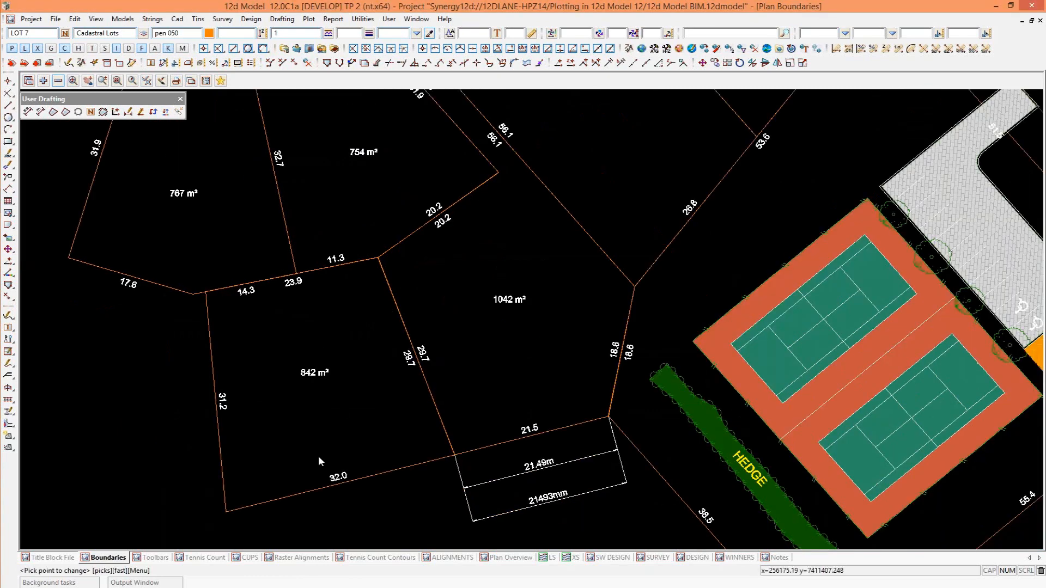
# Examine the lots' outer corner beside the road, with its curved kerb lines and service symbols.
pyautogui.scroll(-2, 273, 435)
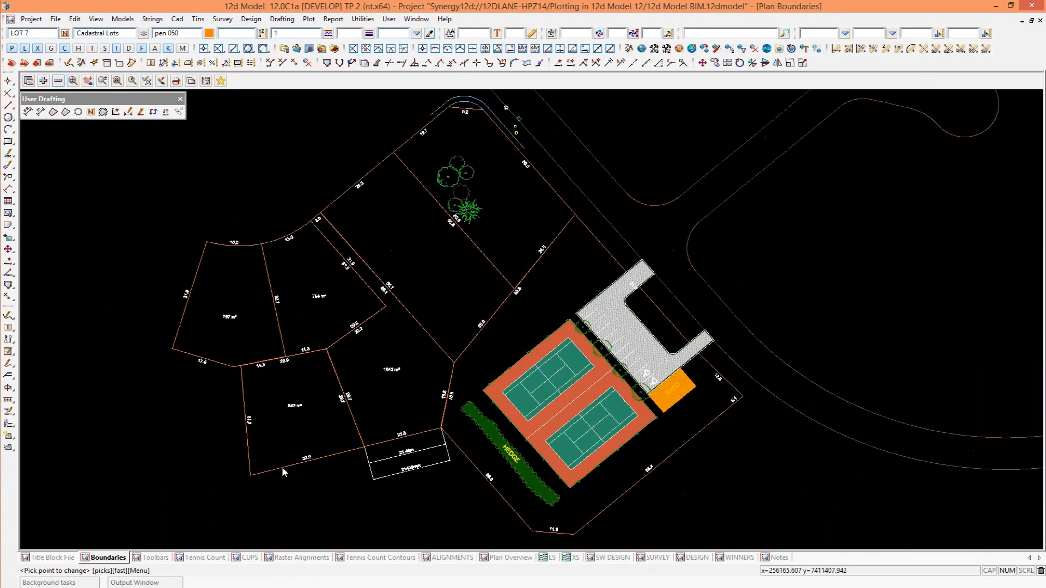
pyautogui.scroll(-1, 285, 469)
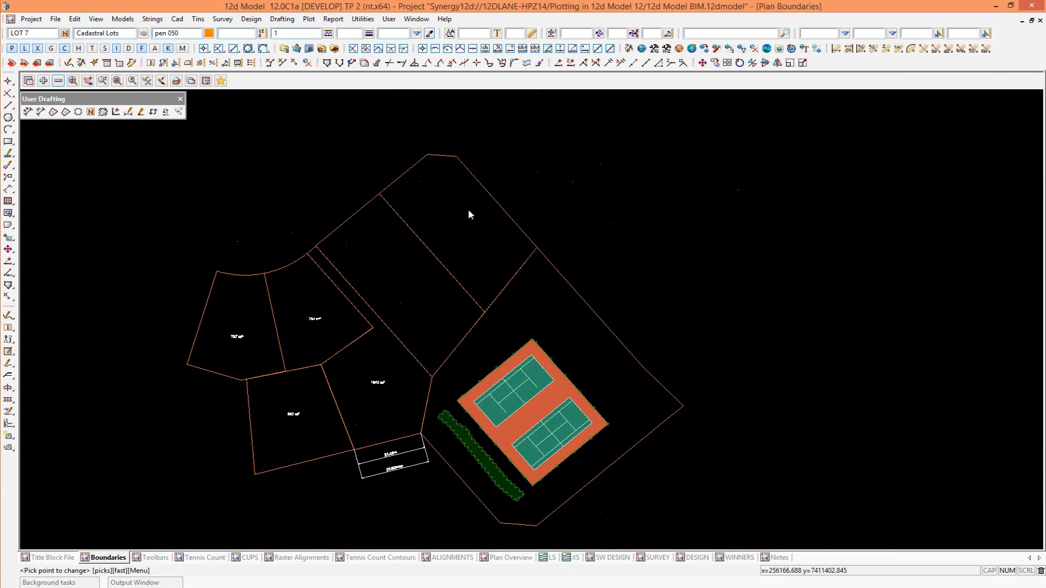
pyautogui.moveTo(466, 242); pyautogui.dragTo(439, 286, button='middle')
pyautogui.scroll(4, 439, 285)
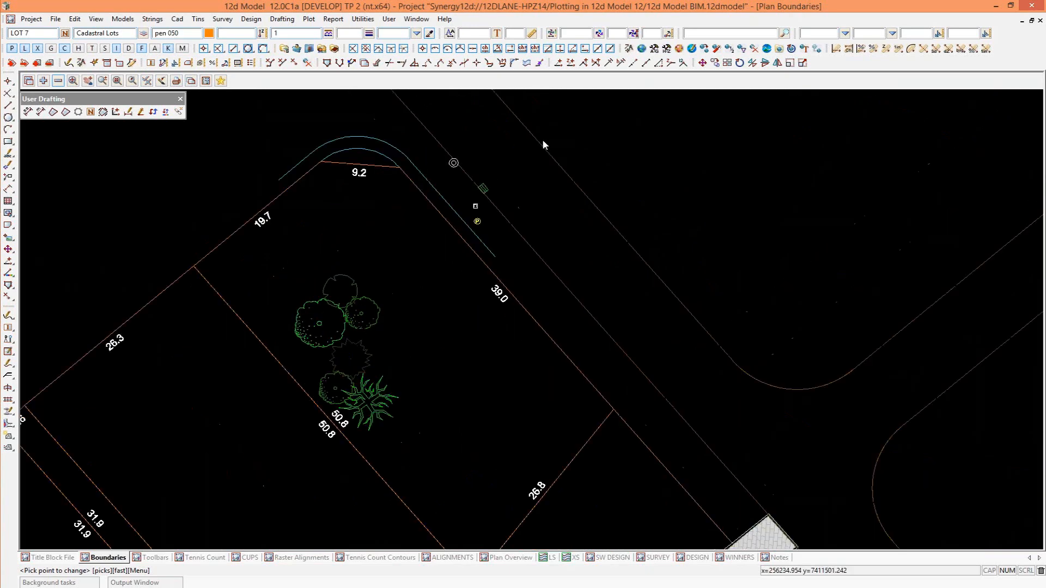
pyautogui.scroll(1, 560, 126)
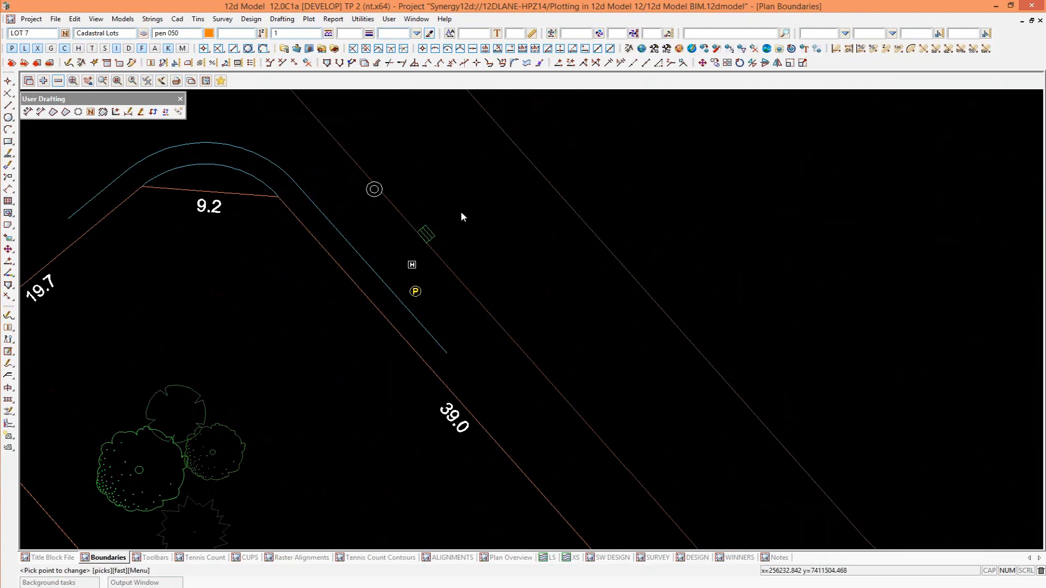
# Add leader labels from string names to the IT VI manhole and the Sump, placing both texts on the road side of the symbols.
pyautogui.scroll(2, 461, 214)
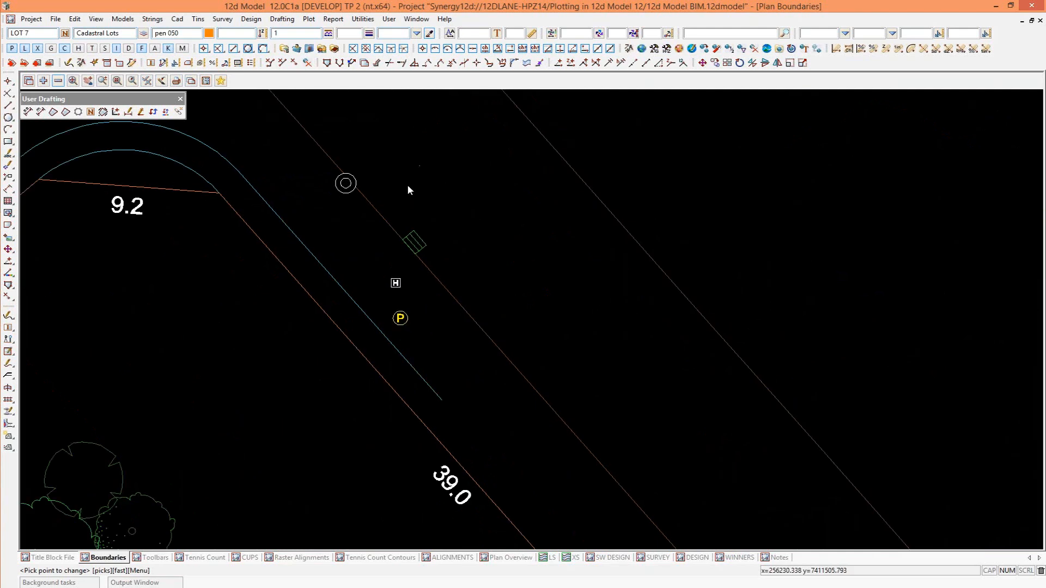
pyautogui.click(67, 112)
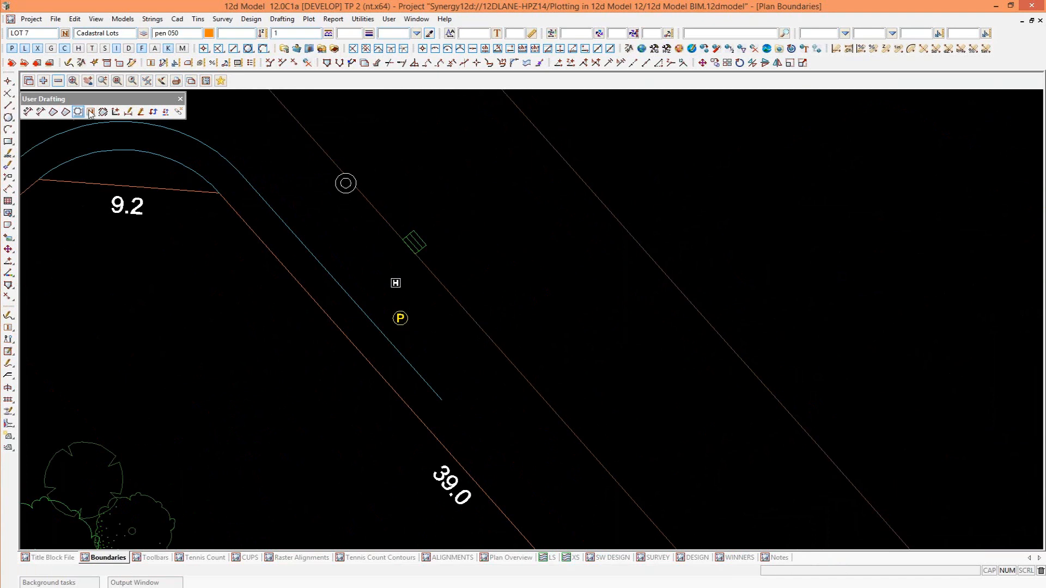
pyautogui.click(346, 185)
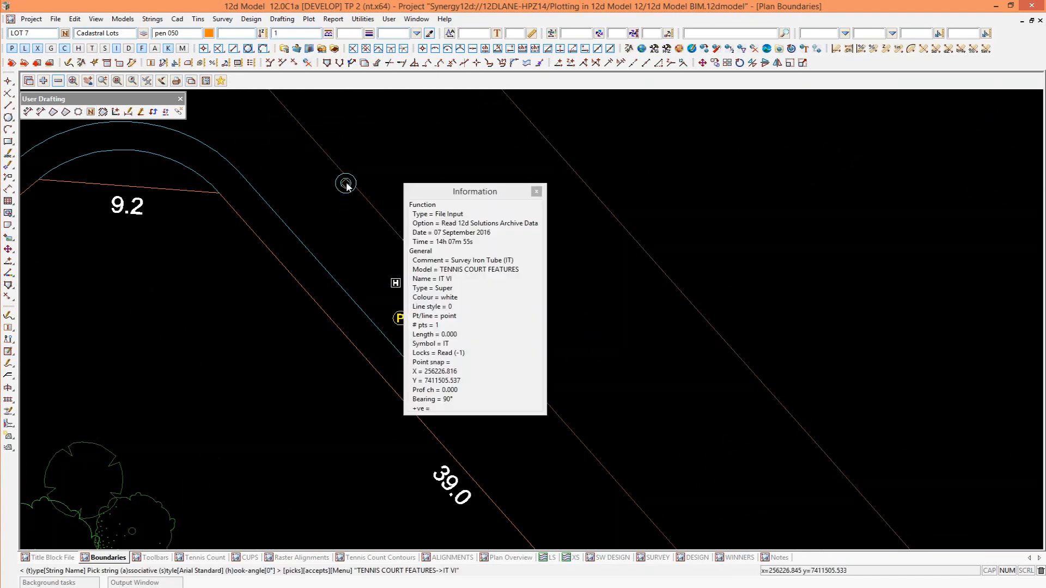
pyautogui.middleClick(511, 152)
pyautogui.click(511, 154)
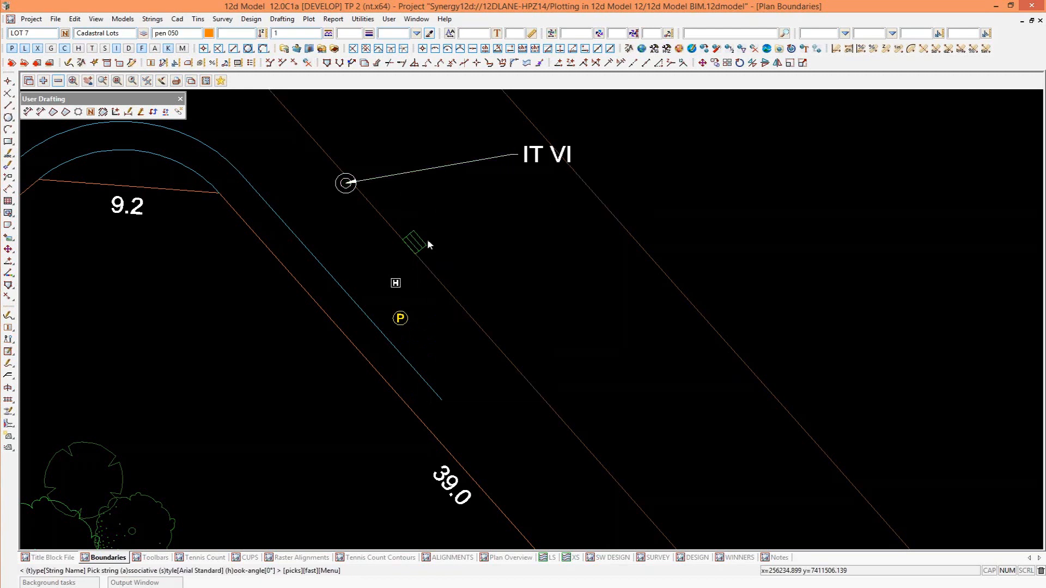
pyautogui.click(416, 243)
pyautogui.middleClick(416, 243)
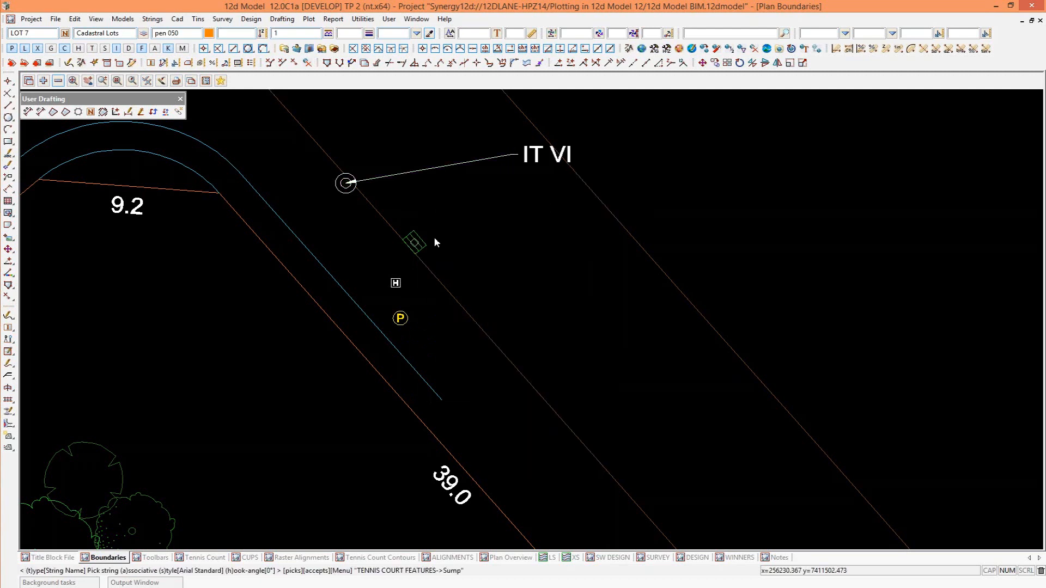
pyautogui.click(512, 189)
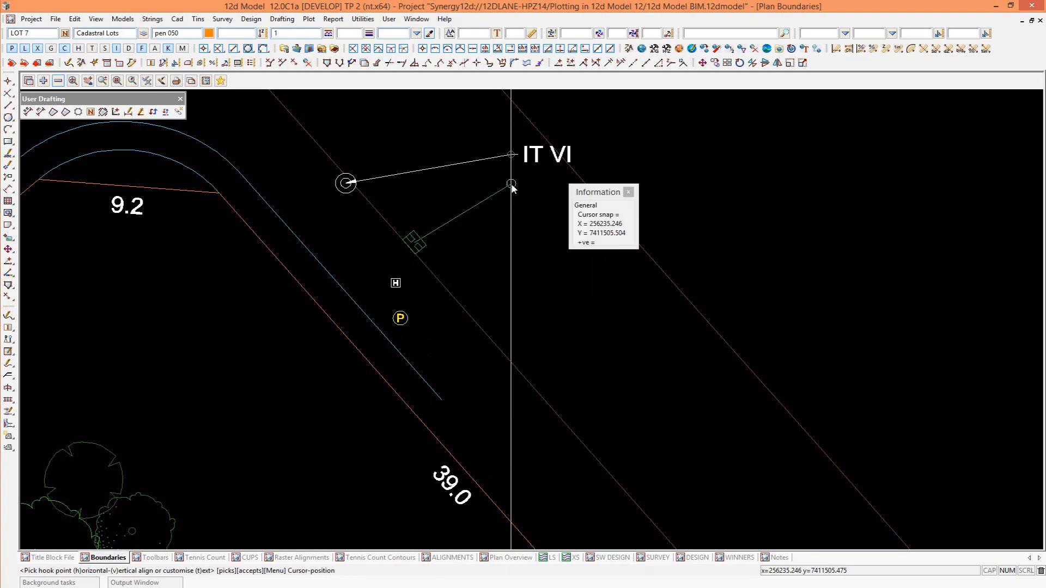
# Label the Fire hydrant and the Power pole with leaders, lining their text up beneath the Sump label.
pyautogui.click(395, 284)
pyautogui.middleClick(395, 284)
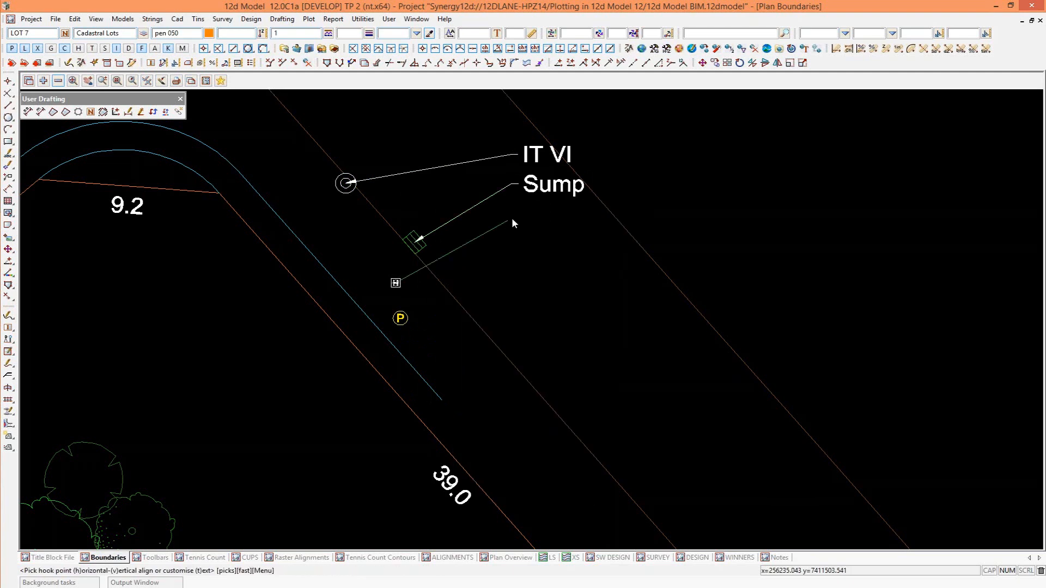
pyautogui.click(512, 217)
pyautogui.middleClick(456, 293)
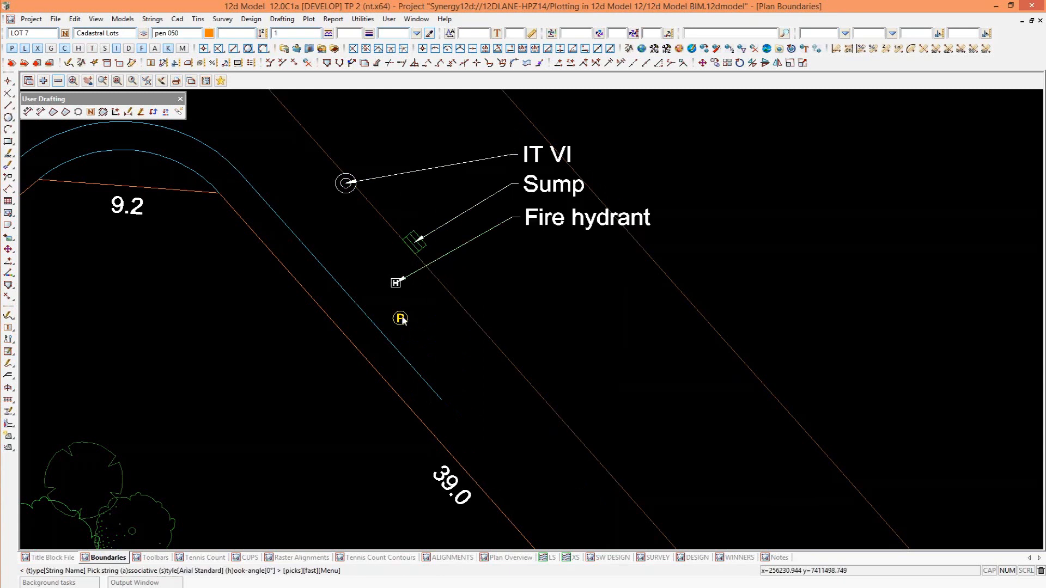
pyautogui.click(400, 318)
pyautogui.middleClick(400, 319)
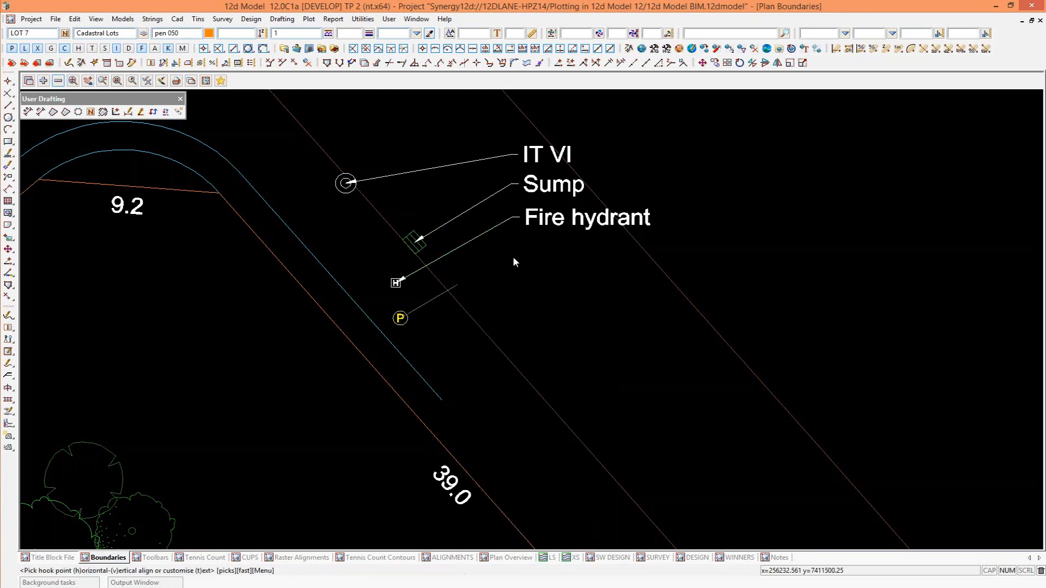
pyautogui.click(512, 257)
pyautogui.middleClick(515, 261)
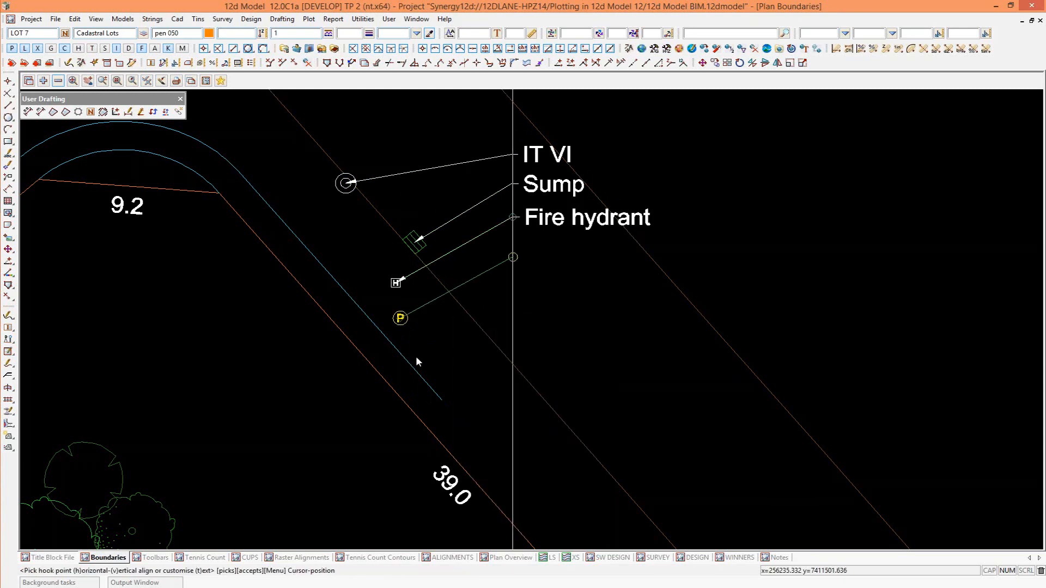
# Add a Footpath leader label to the footpath line near its end, vertically aligned with the labels above.
pyautogui.click(412, 366)
pyautogui.middleClick(411, 365)
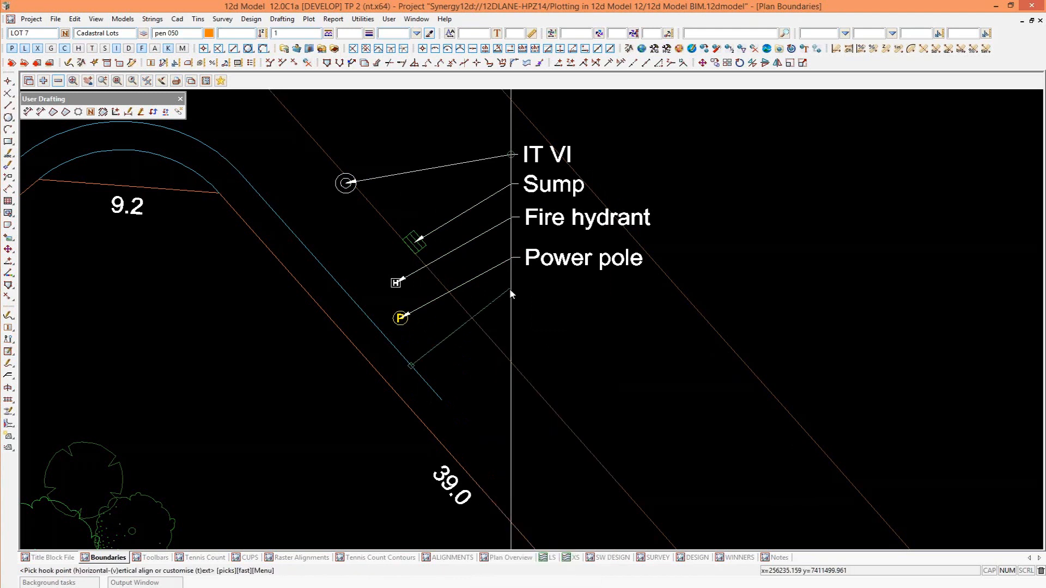
pyautogui.click(512, 289)
pyautogui.middleClick(512, 289)
pyautogui.scroll(-7, 728, 209)
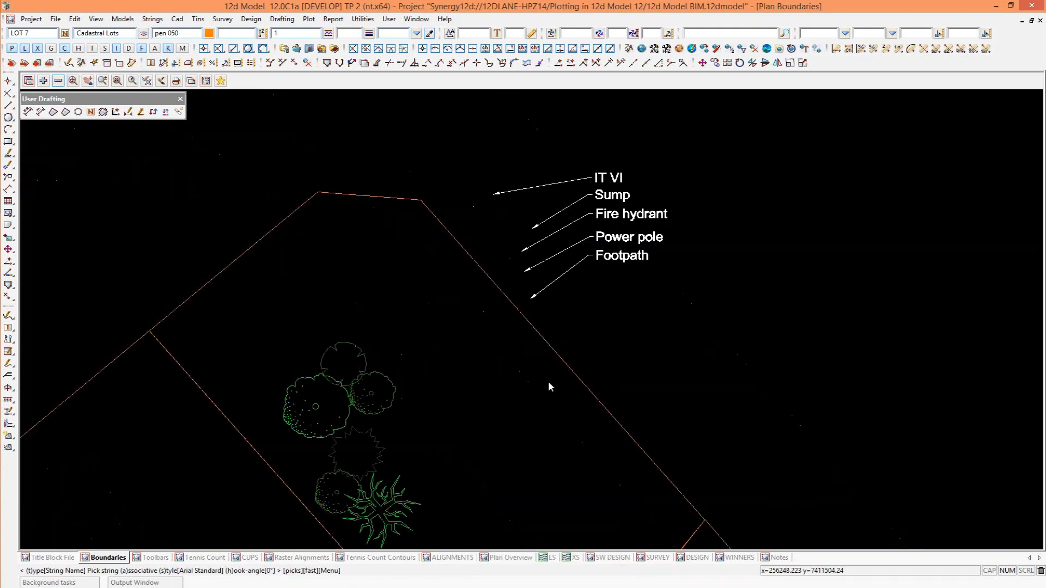
pyautogui.scroll(3, 549, 382)
pyautogui.scroll(3, 630, 335)
pyautogui.scroll(3, 729, 261)
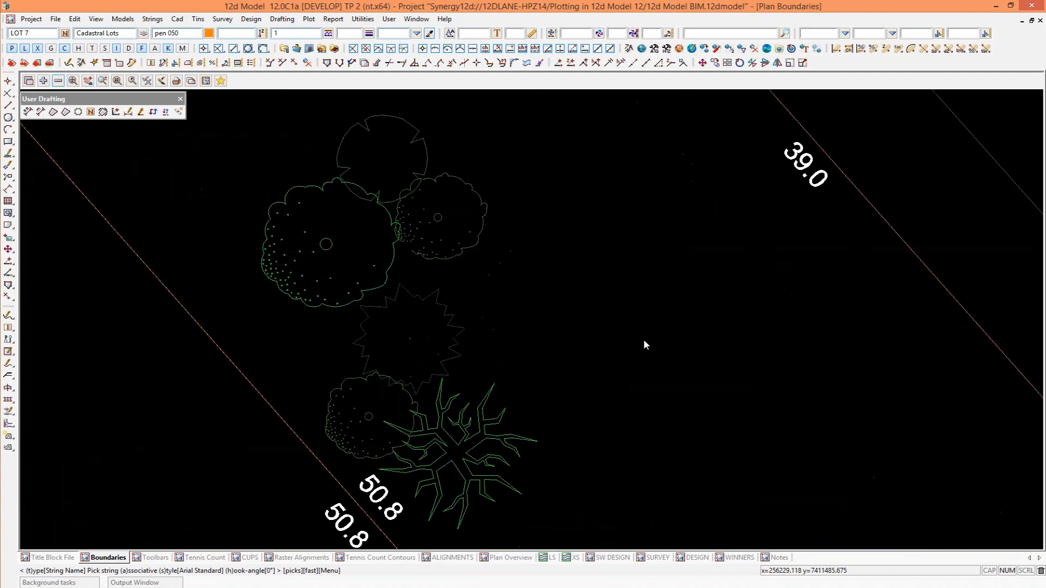
pyautogui.scroll(-1, 131, 322)
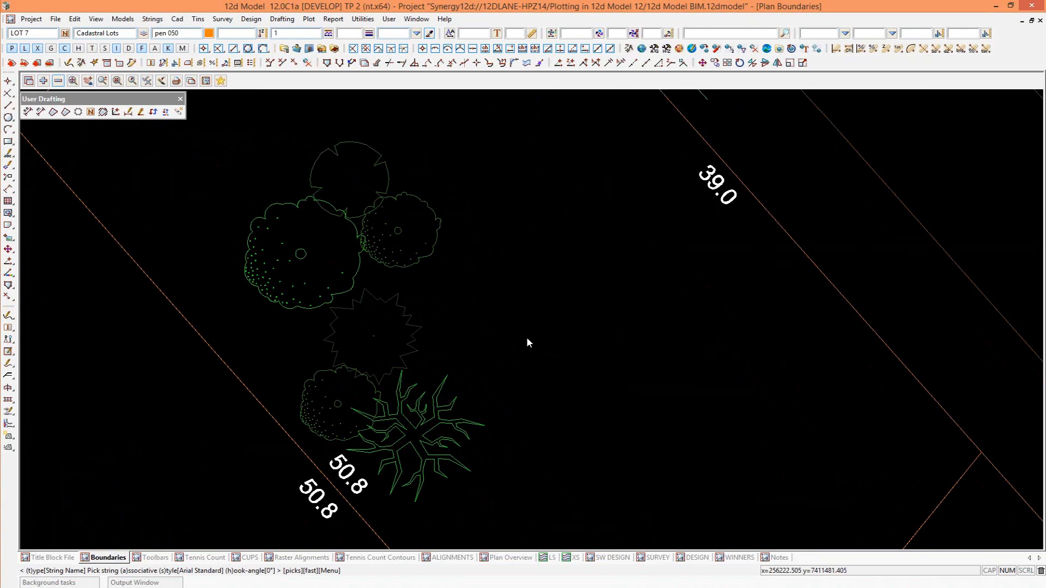
pyautogui.hotkey('ctrl', 'a')
pyautogui.click(401, 230)
pyautogui.middleClick(402, 231)
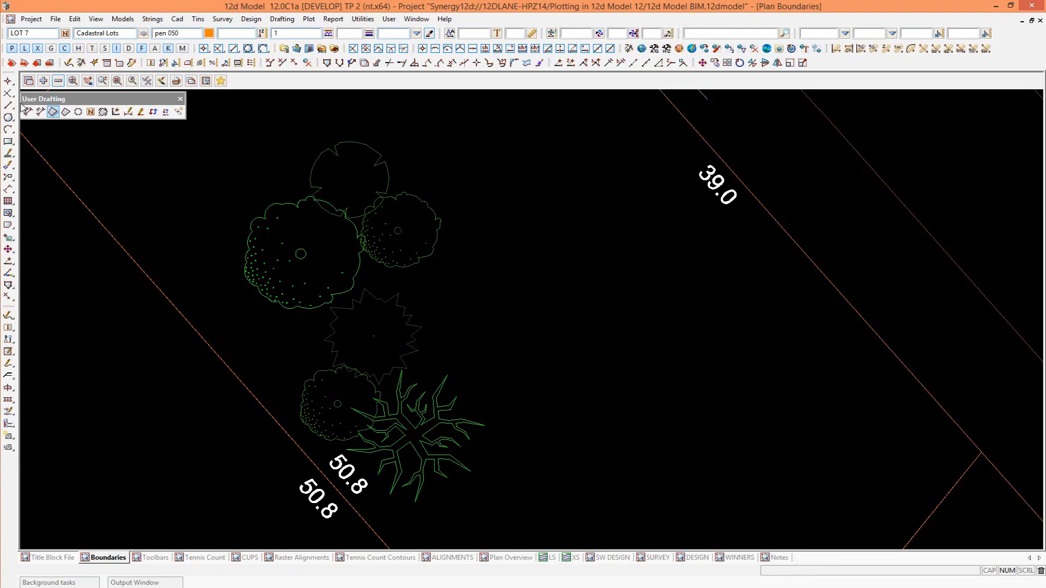
# Use the tree label tool to add Pine and Totara leader labels to the two uppermost trees in the lot.
pyautogui.click(78, 112)
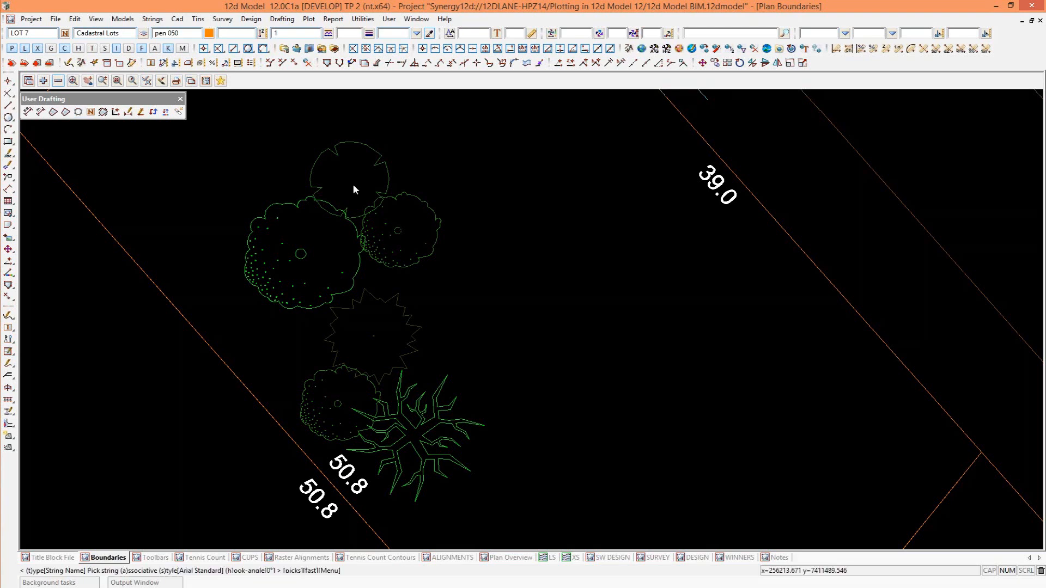
pyautogui.click(351, 183)
pyautogui.click(518, 145)
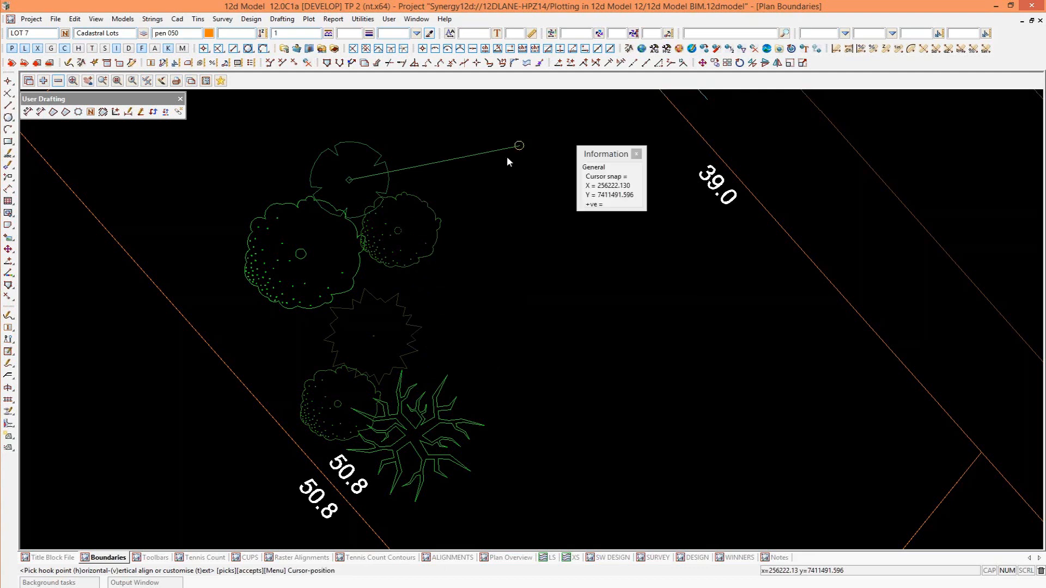
pyautogui.click(397, 231)
pyautogui.click(517, 191)
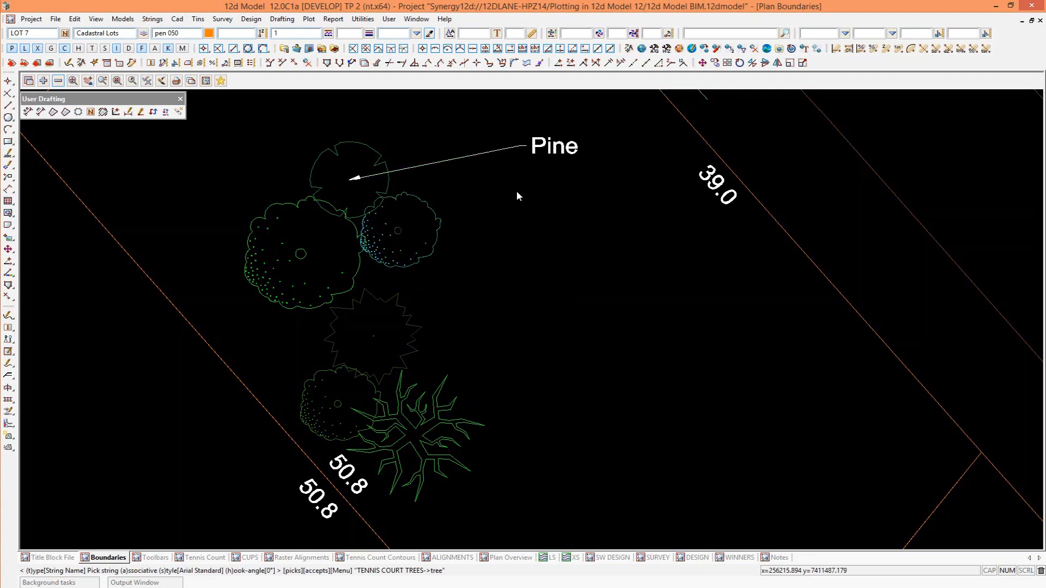
pyautogui.click(519, 179)
# Label the large round tree as Matai and the spiky-outlined tree as Kauri, aligning both leaders below the Totara label.
pyautogui.middleClick(378, 201)
pyautogui.scroll(1, 378, 201)
pyautogui.click(272, 265)
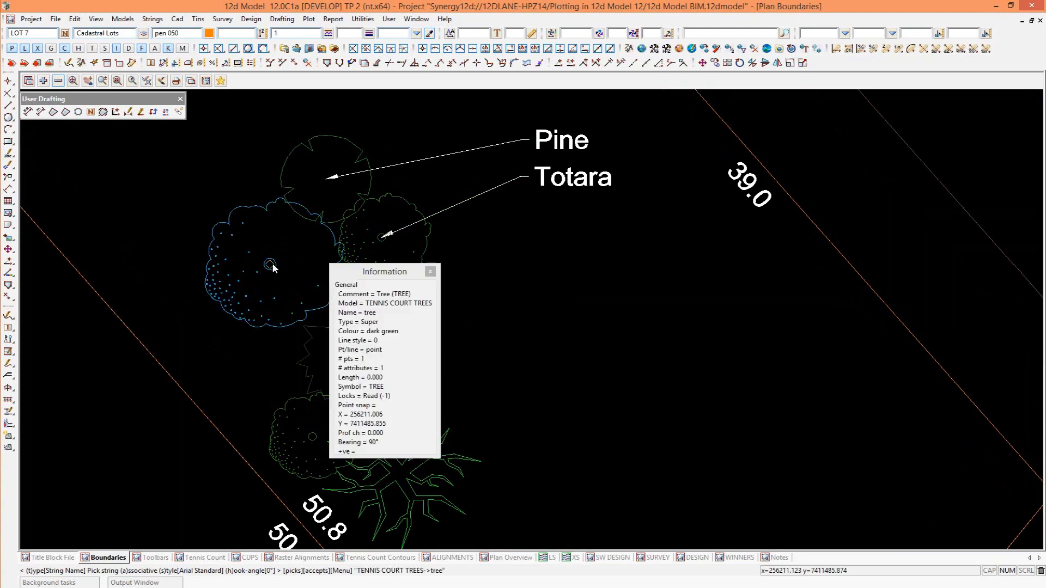
pyautogui.click(518, 233)
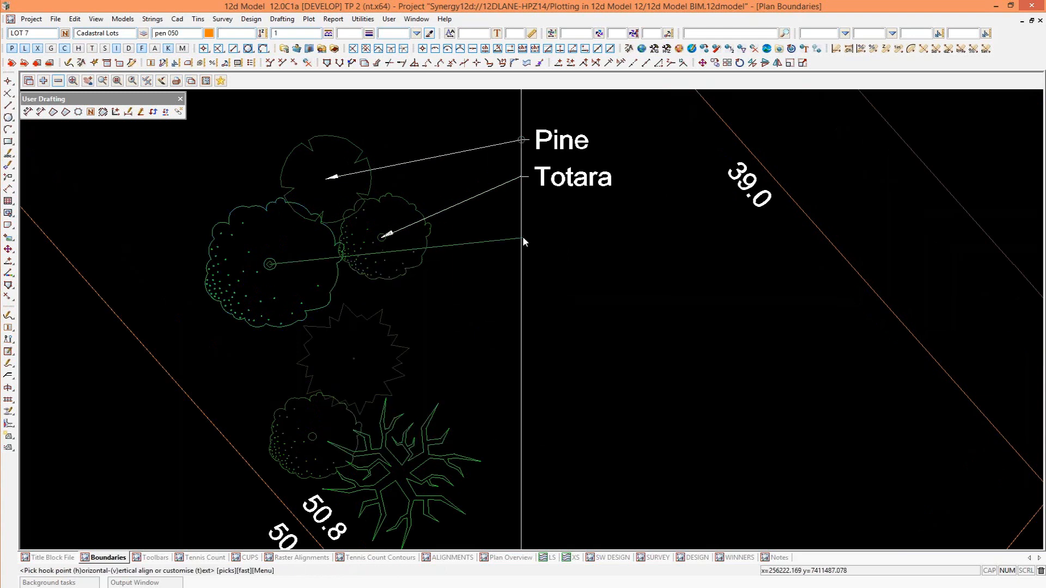
pyautogui.click(522, 237)
pyautogui.click(355, 360)
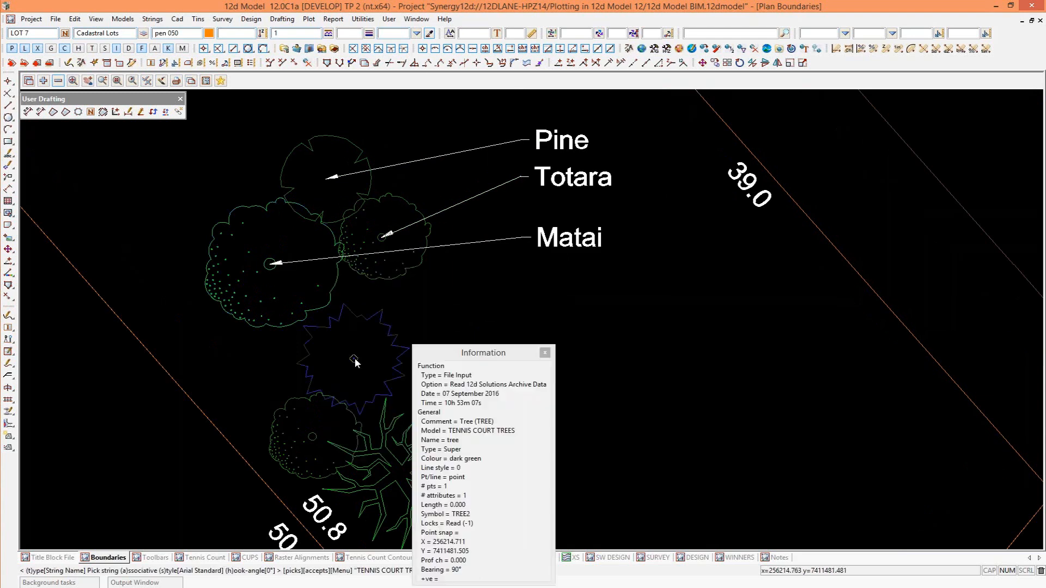
pyautogui.click(522, 292)
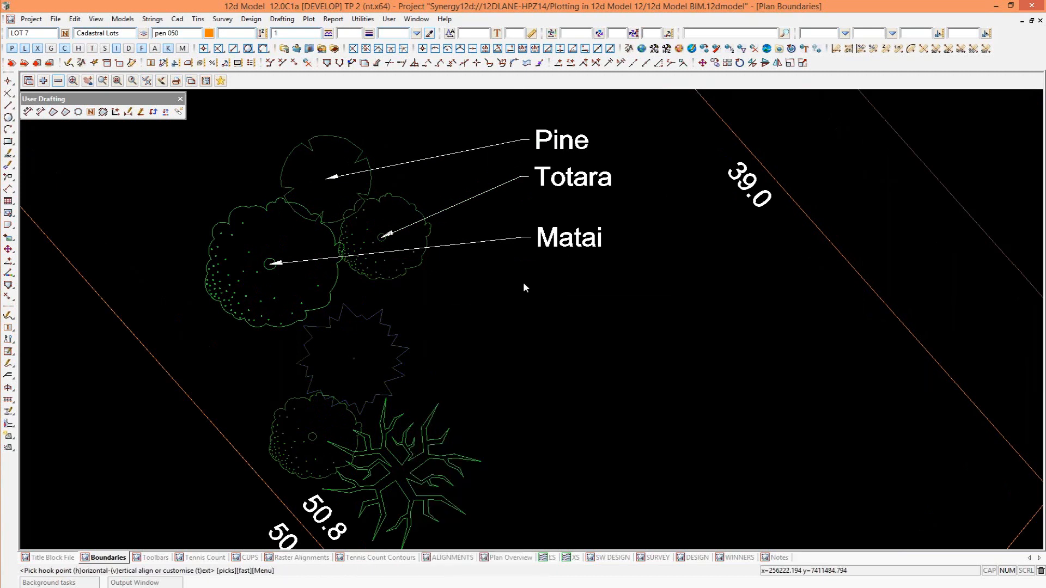
pyautogui.click(521, 284)
# Label the small round tree as Pohutukawa and the bare-branched tree as Gum, continuing the column of tree labels.
pyautogui.click(314, 441)
pyautogui.click(521, 333)
pyautogui.click(521, 337)
pyautogui.click(492, 364)
pyautogui.click(401, 468)
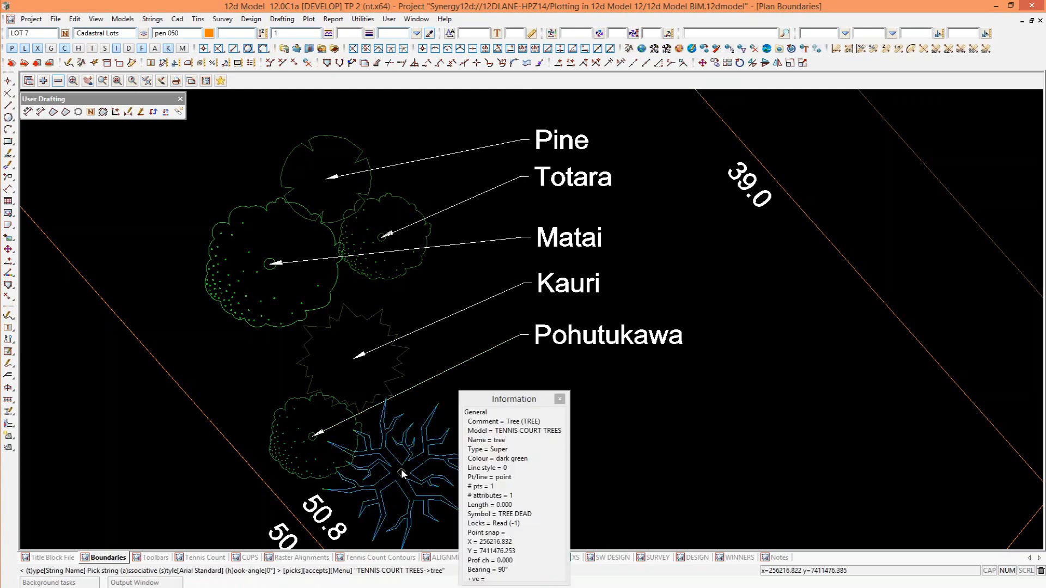
pyautogui.click(449, 439)
pyautogui.click(521, 382)
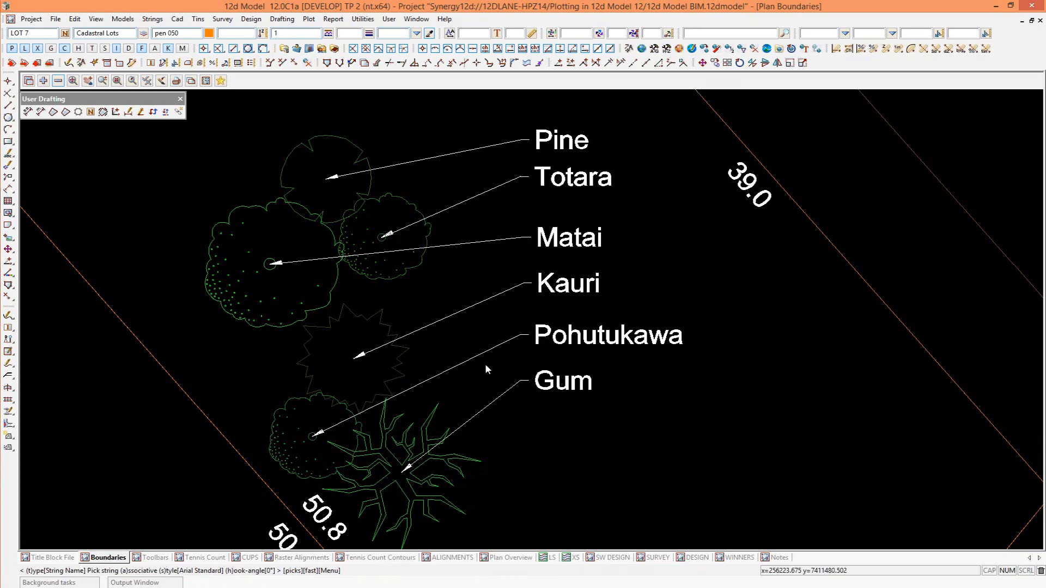
pyautogui.scroll(-5, 528, 380)
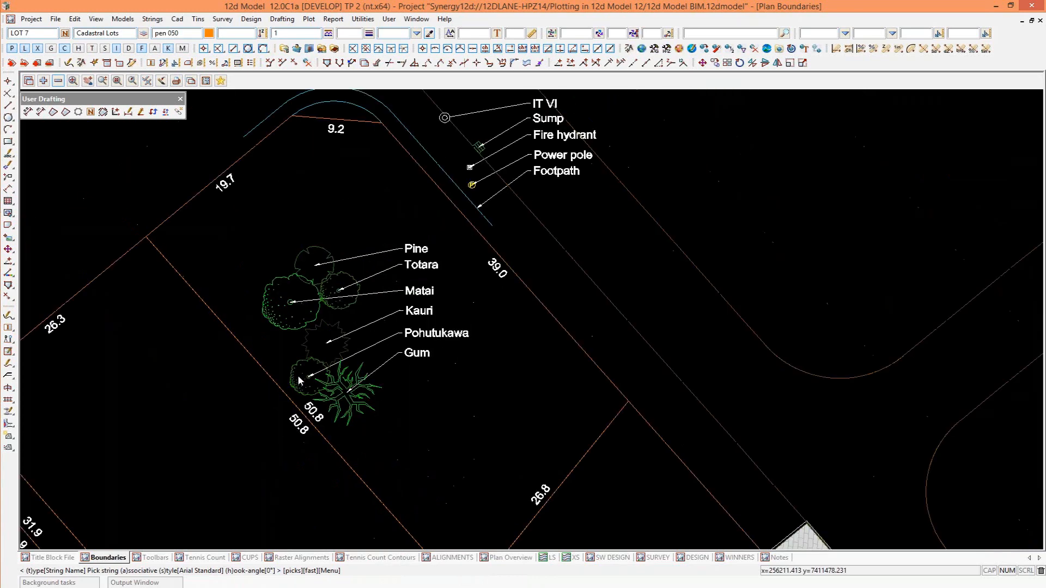
pyautogui.scroll(-3, 294, 262)
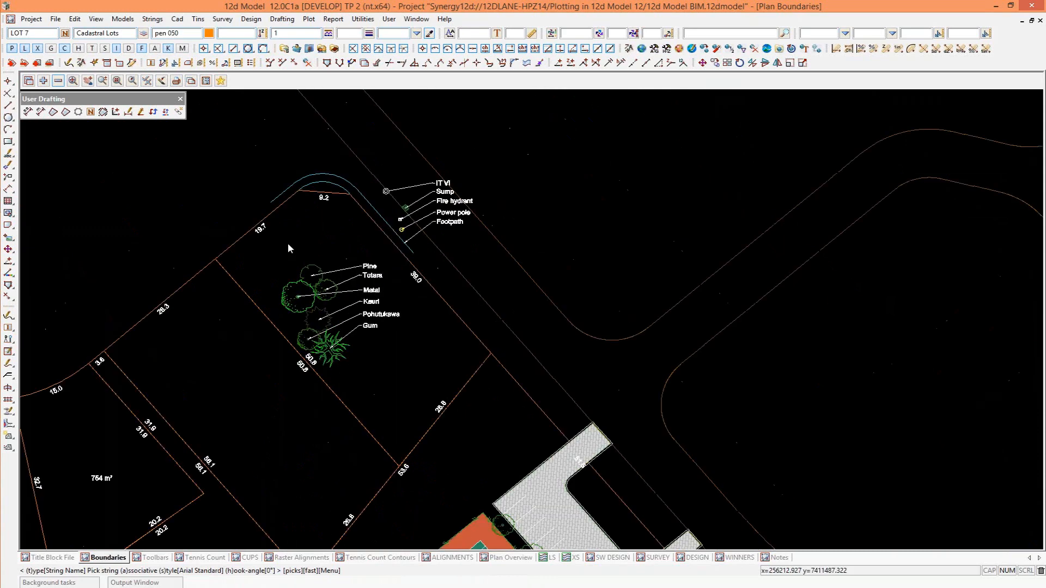
pyautogui.scroll(-1, 281, 249)
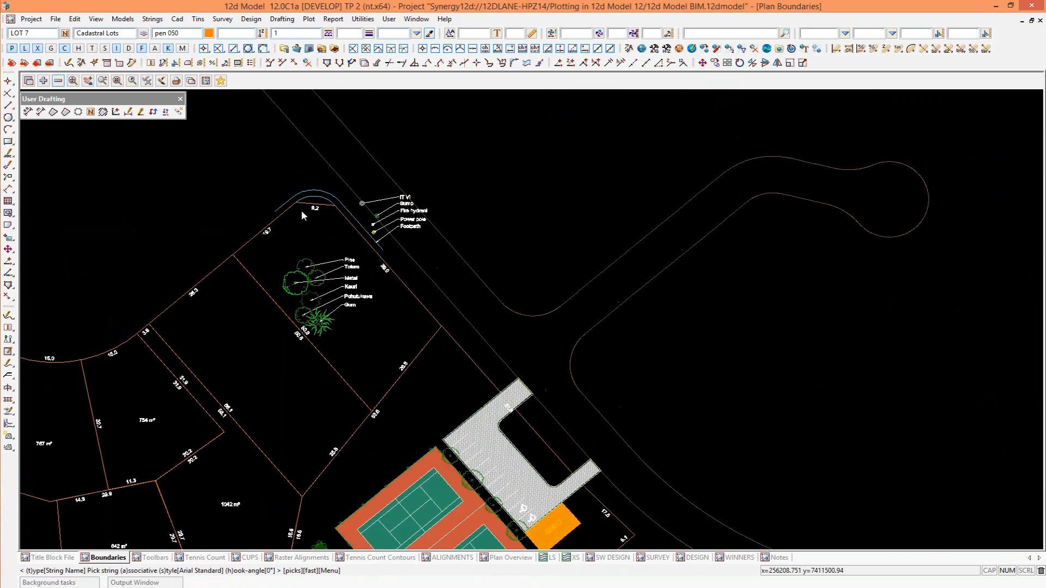
pyautogui.scroll(-3, 303, 211)
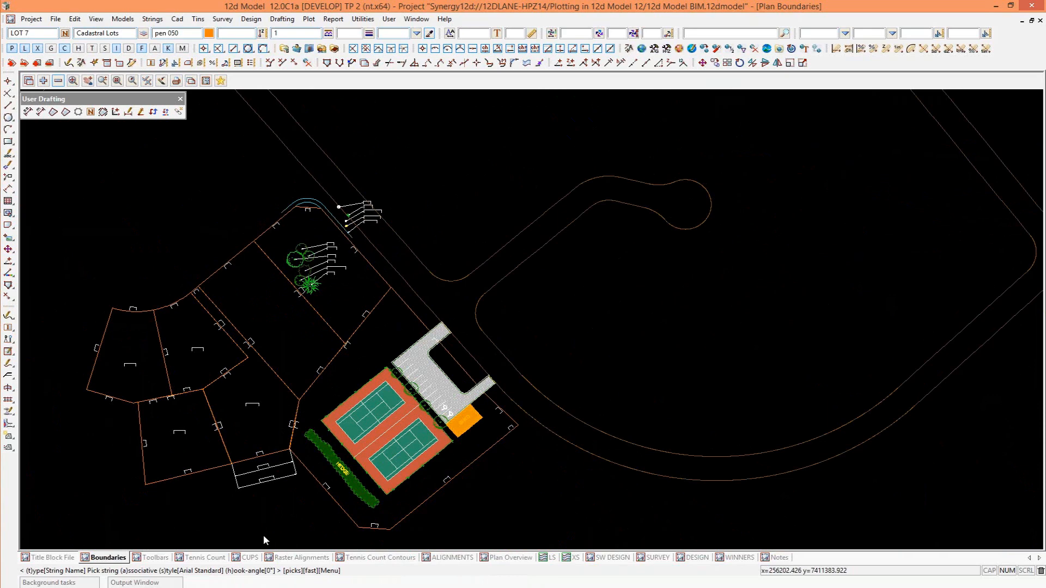
pyautogui.scroll(3, 263, 534)
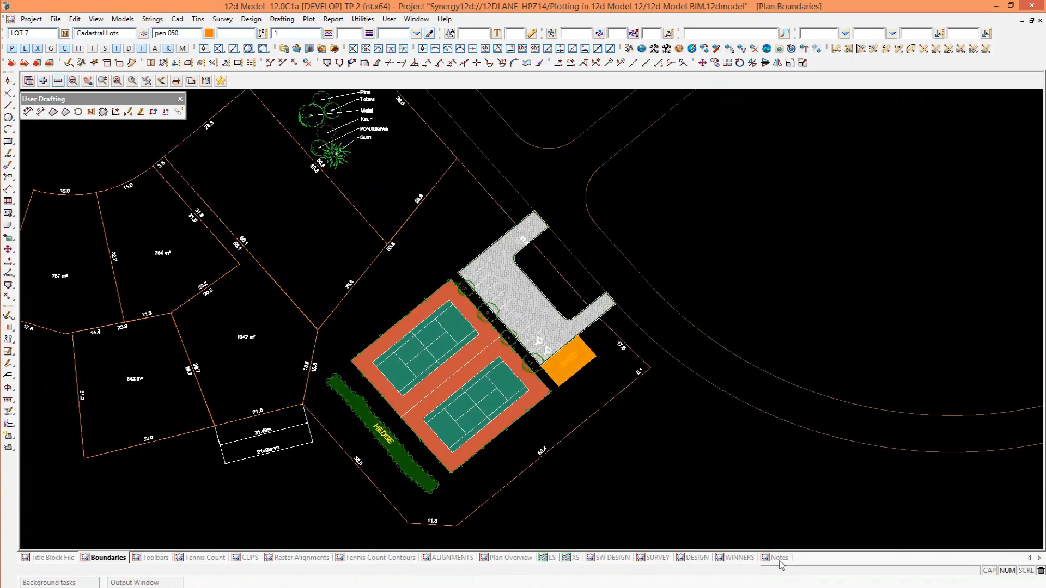
# Switch to the Notes plan view and open the 12da Library for importing standard drafting data.
pyautogui.click(778, 558)
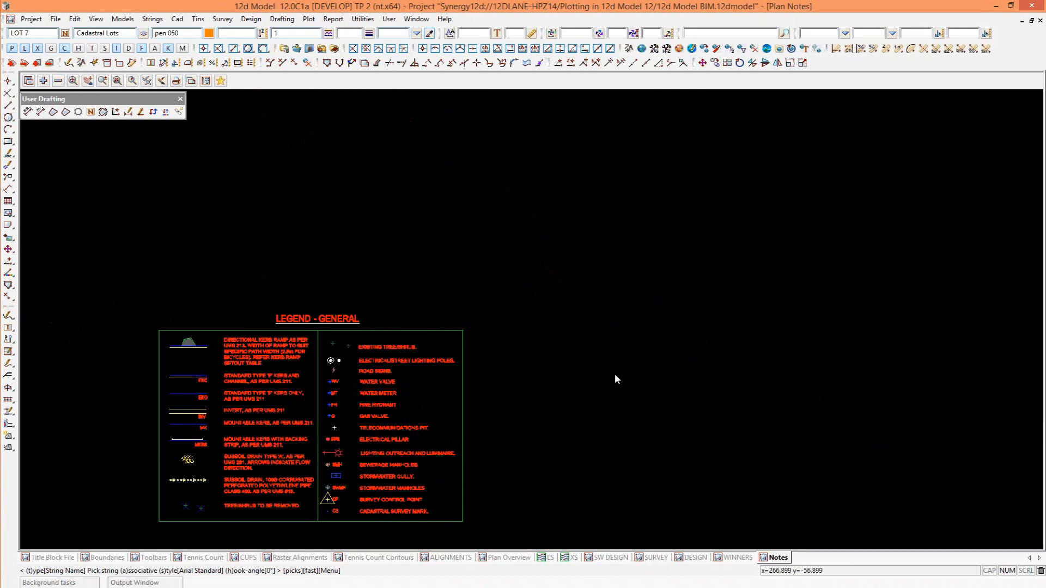
pyautogui.click(56, 19)
pyautogui.moveTo(82, 47)
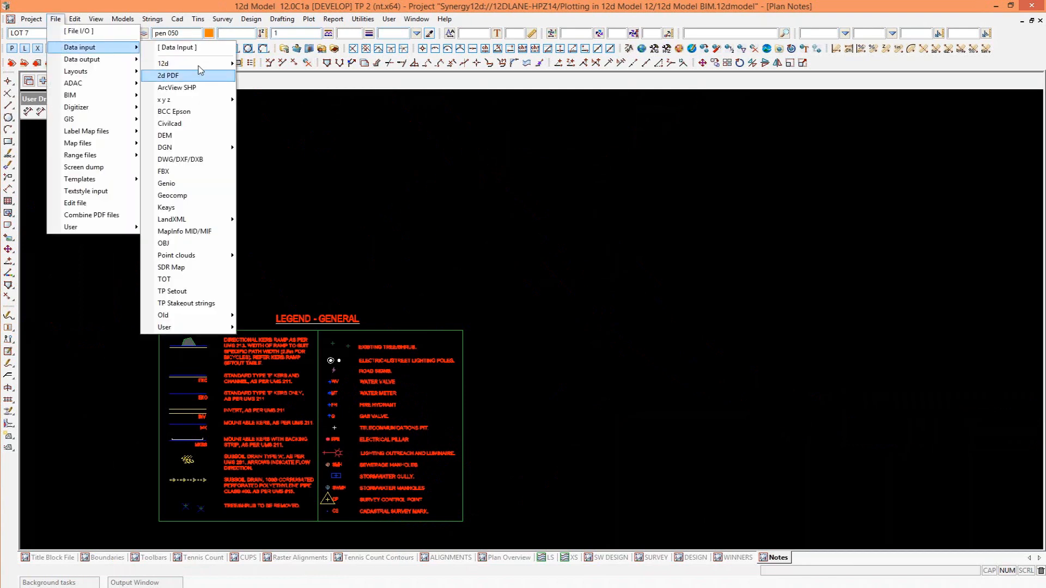
pyautogui.moveTo(164, 63)
pyautogui.click(284, 89)
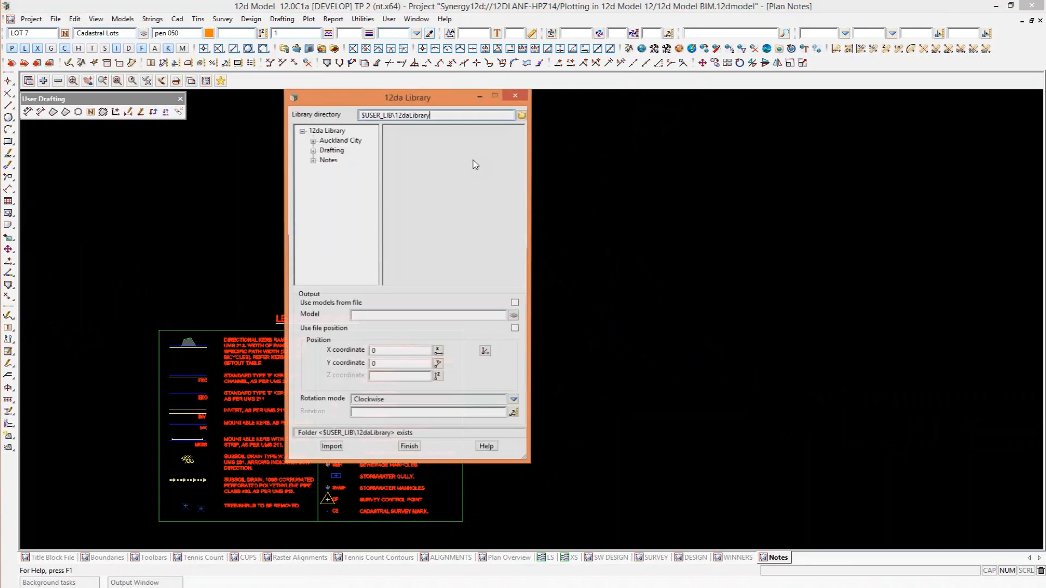
# Choose 12d NZ Legend from the library's Notes folder and set the import to use the file's models and position.
pyautogui.click(313, 160)
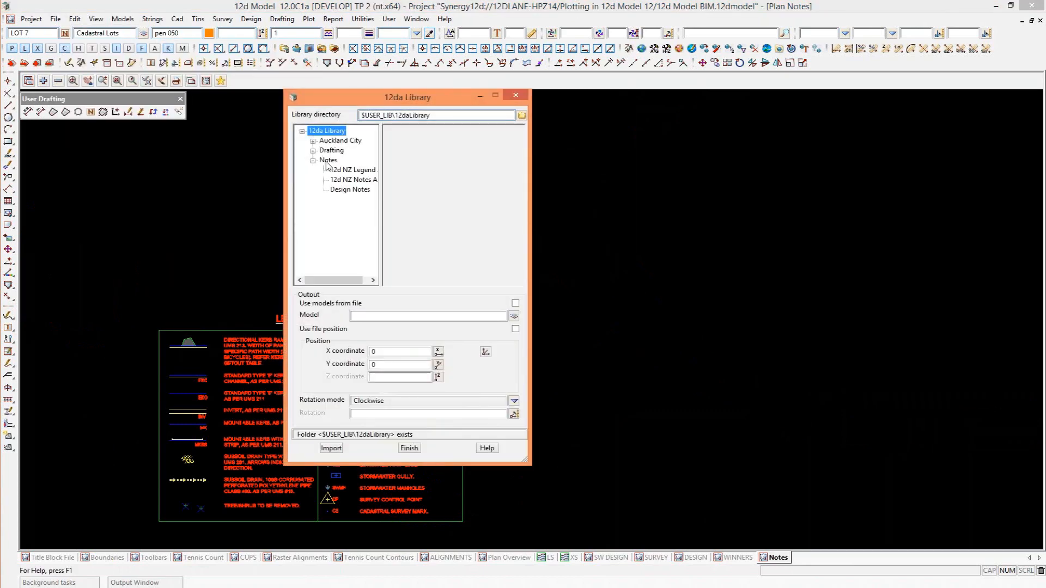
pyautogui.click(328, 161)
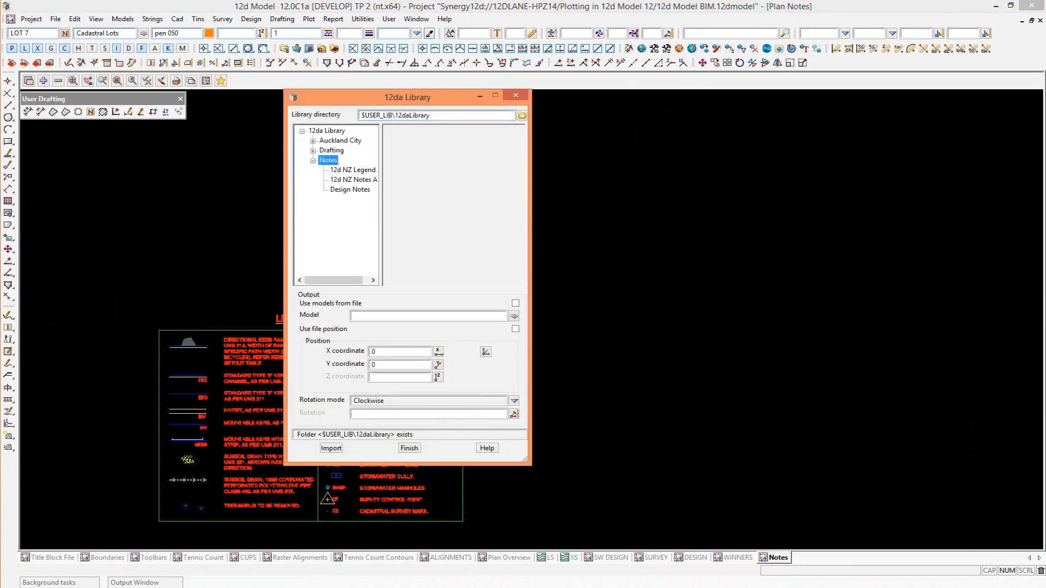
pyautogui.click(354, 171)
pyautogui.click(515, 303)
pyautogui.click(515, 328)
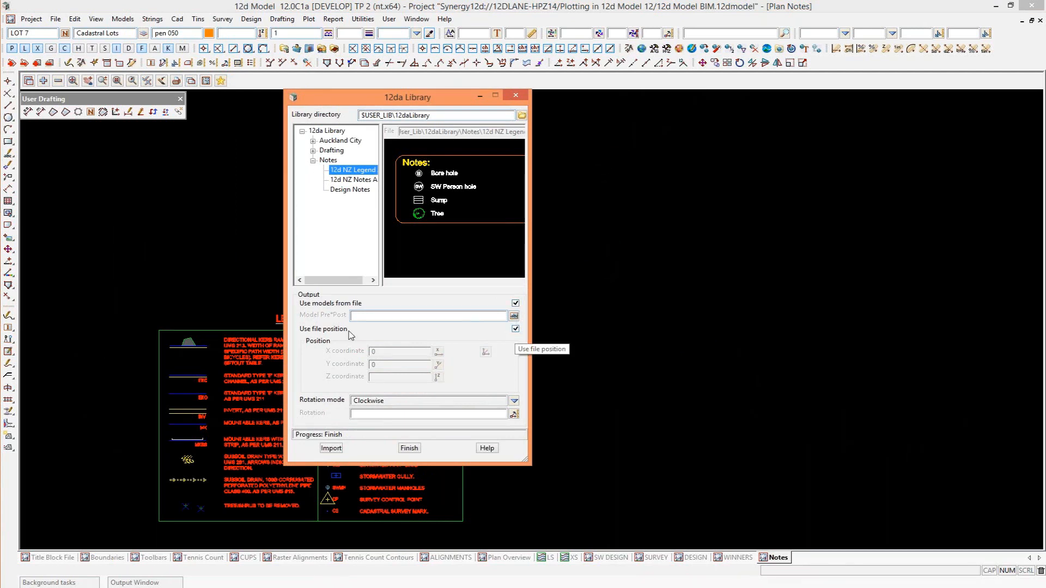
# Import the 12d NZ Legend and the 12d NZ Notes from the library, close it, and check both imported blocks.
pyautogui.click(331, 448)
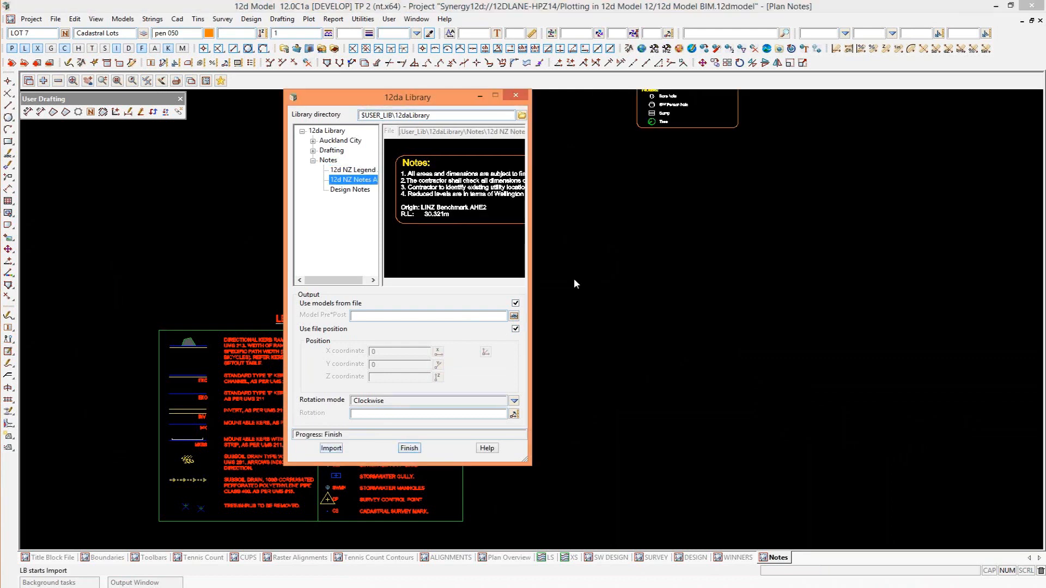
pyautogui.click(516, 98)
pyautogui.scroll(-2, 545, 300)
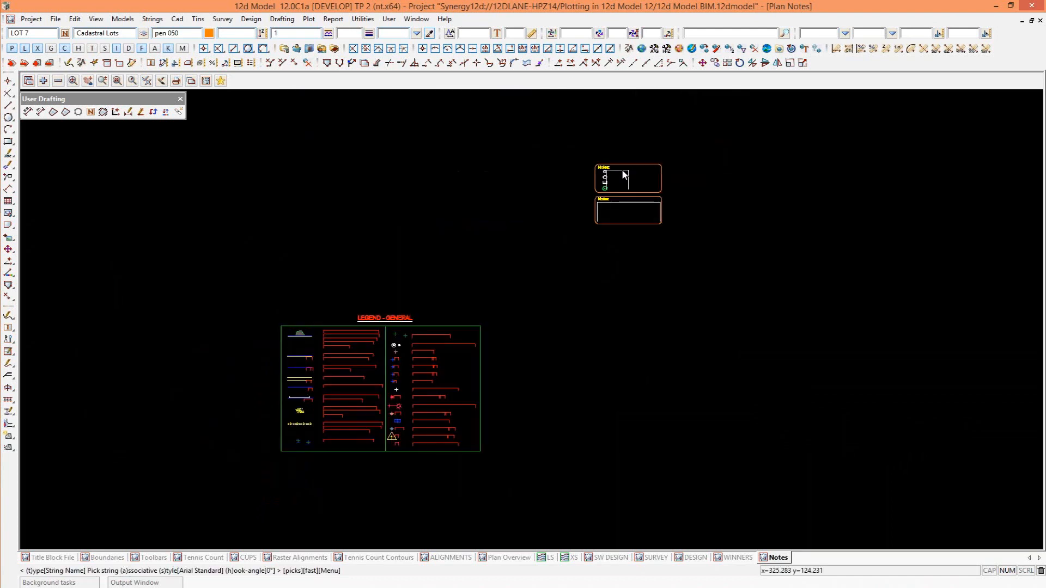
pyautogui.scroll(3, 620, 211)
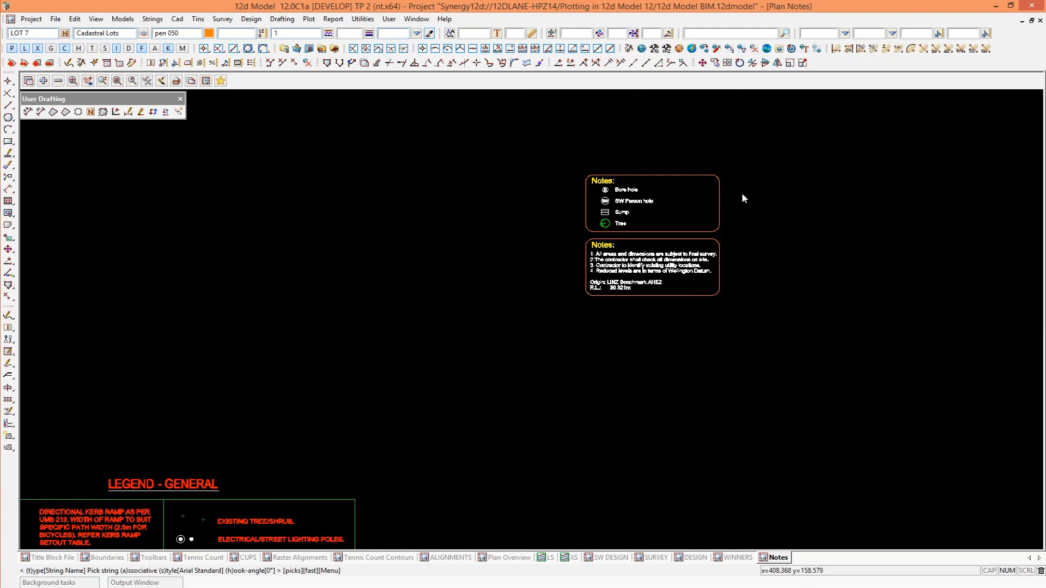
pyautogui.scroll(-1, 718, 180)
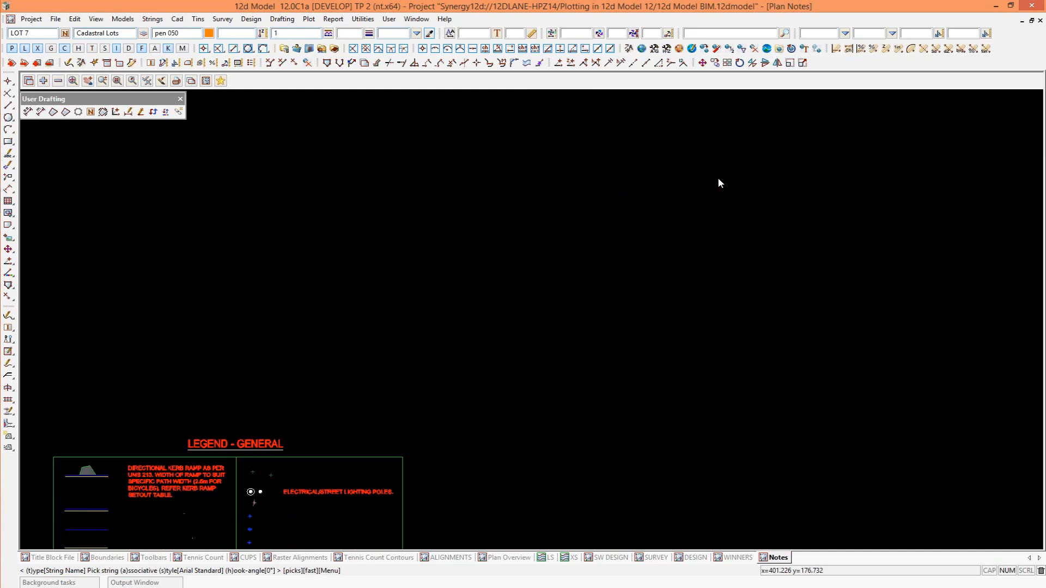
pyautogui.scroll(-1, 718, 178)
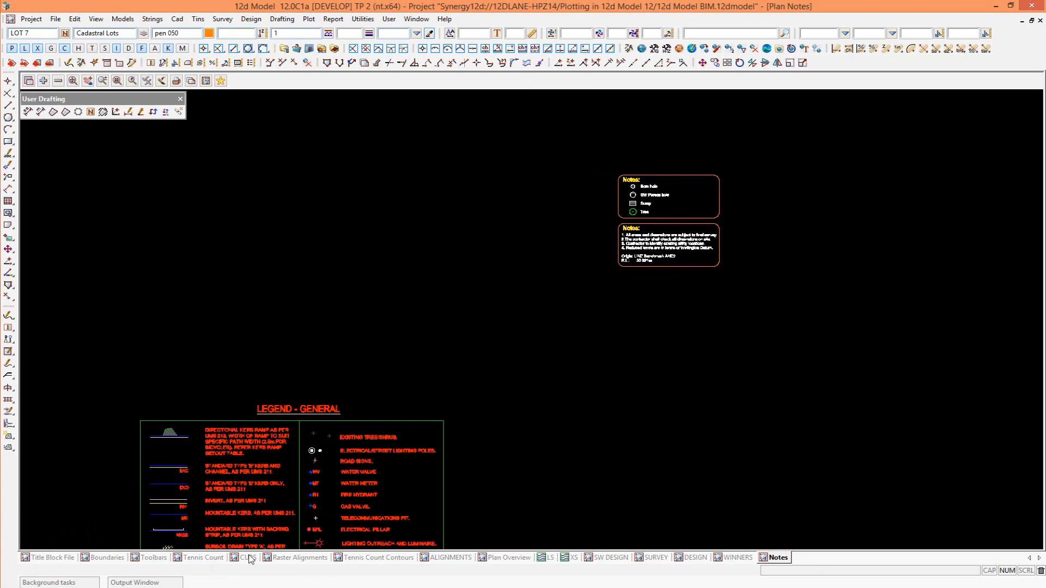
# Switch to the Tennis Count plan view and start a new multipage plot sheet with a widened Sheet1 preview.
pyautogui.click(202, 558)
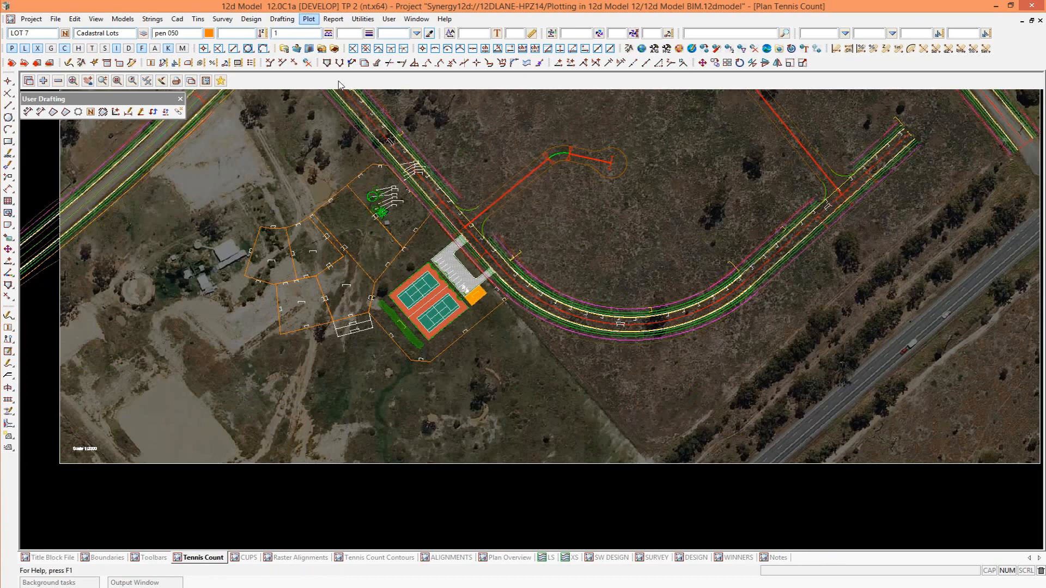
pyautogui.click(308, 18)
pyautogui.moveTo(338, 111)
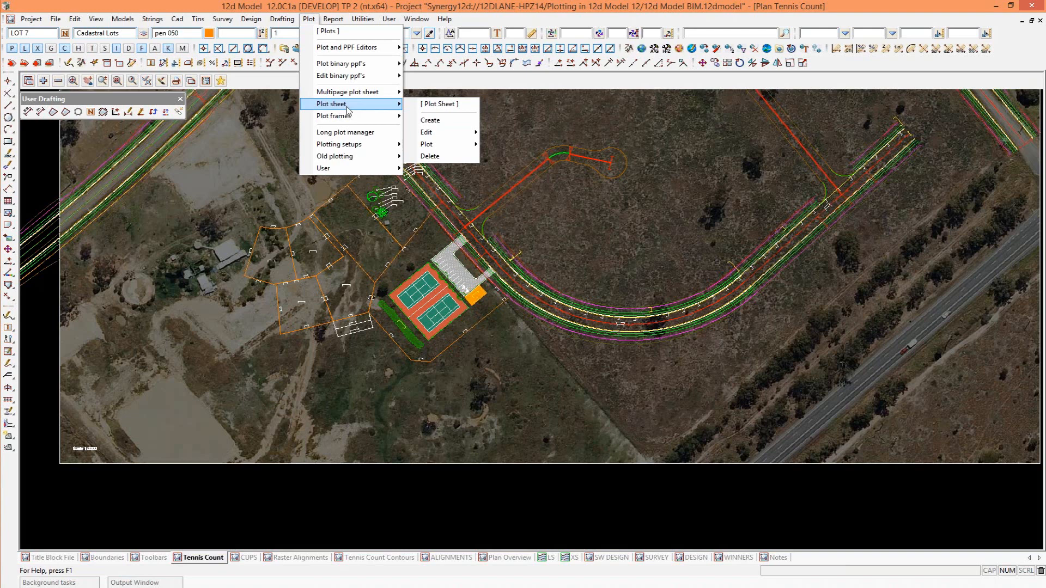
pyautogui.moveTo(349, 98)
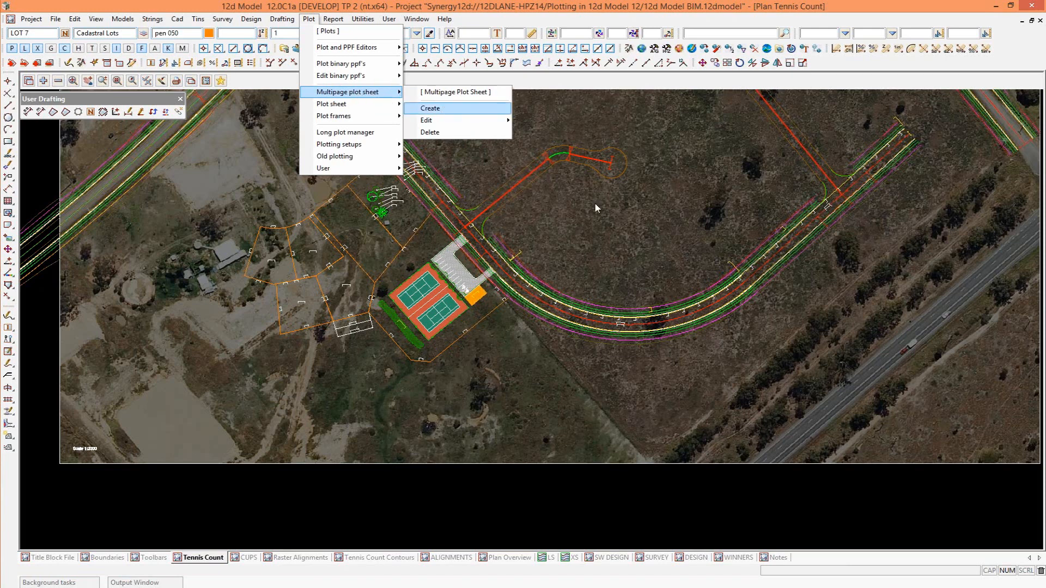
pyautogui.click(443, 108)
pyautogui.moveTo(607, 119); pyautogui.dragTo(851, 278)
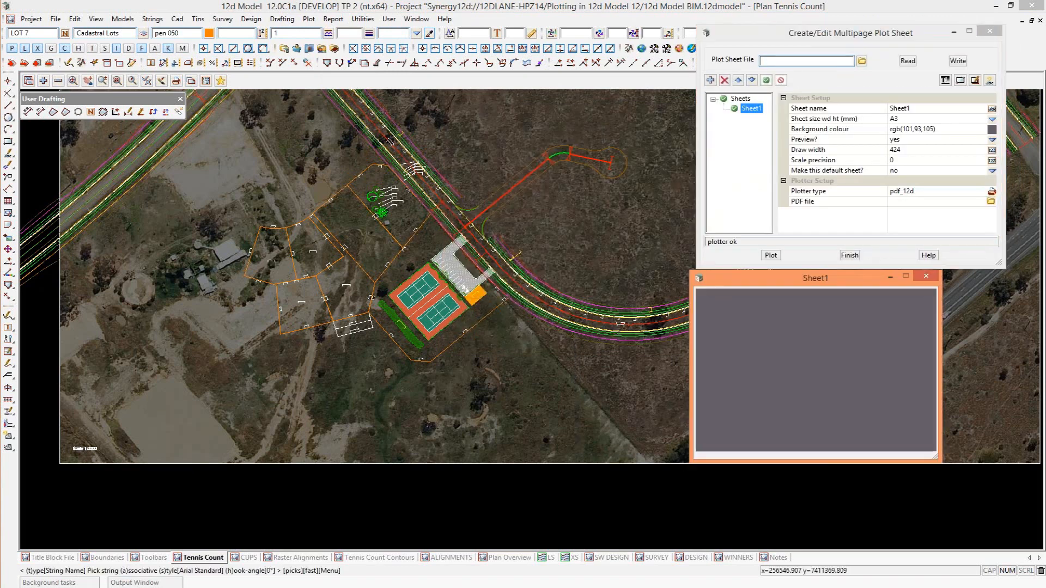
pyautogui.moveTo(941, 396); pyautogui.dragTo(1002, 396)
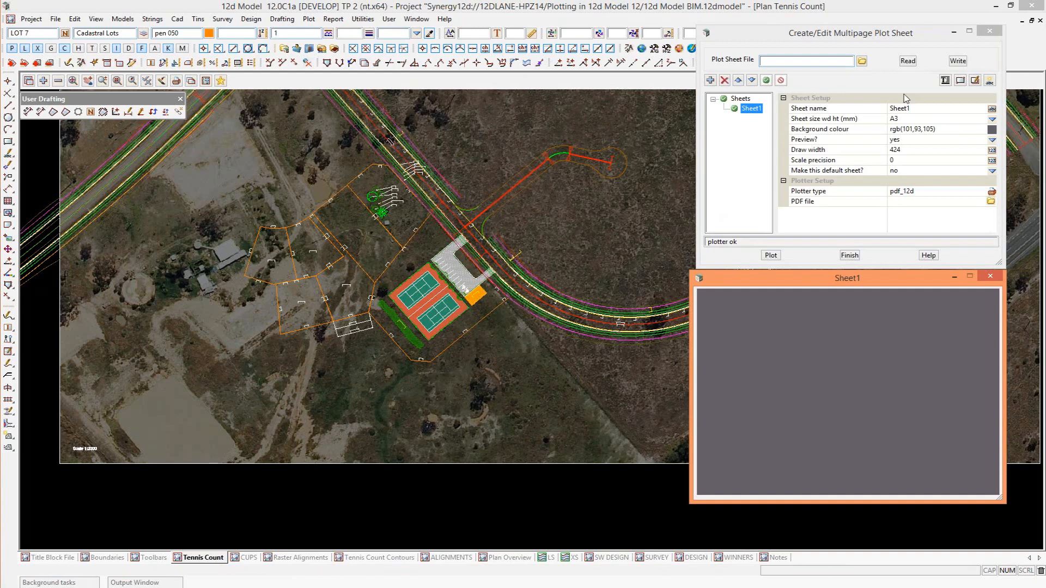
# Name the plot sheet file Plot and choose the full-scale PDF colour string weight plotter for the A3 sheet.
pyautogui.click(819, 62)
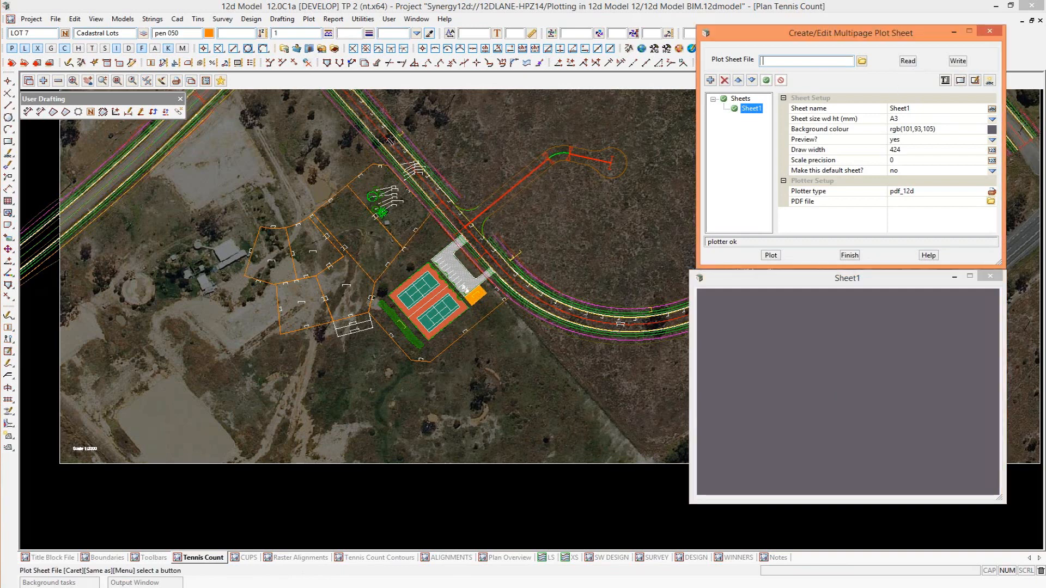
pyautogui.write('Plot')
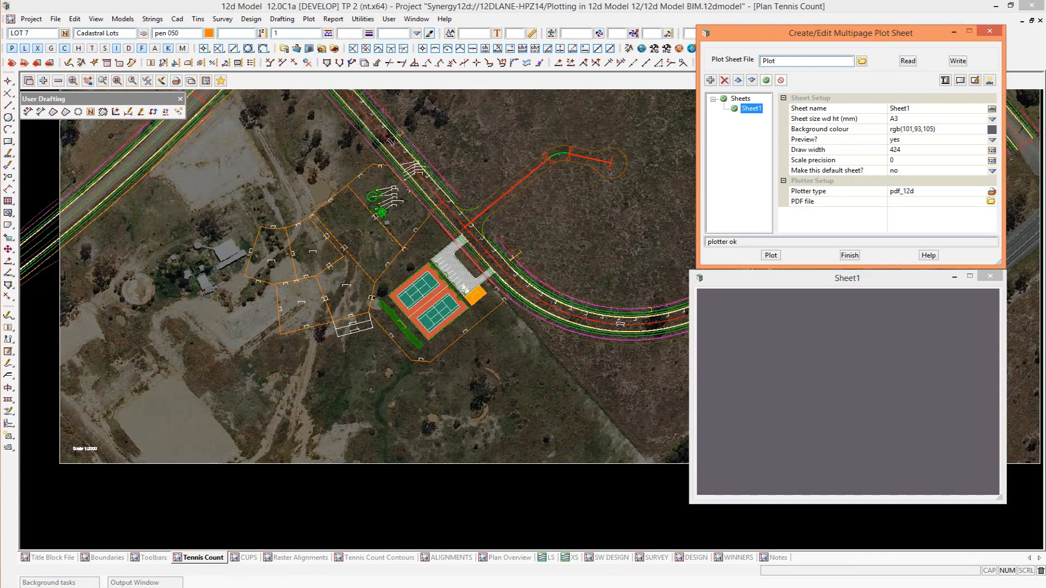
pyautogui.click(920, 109)
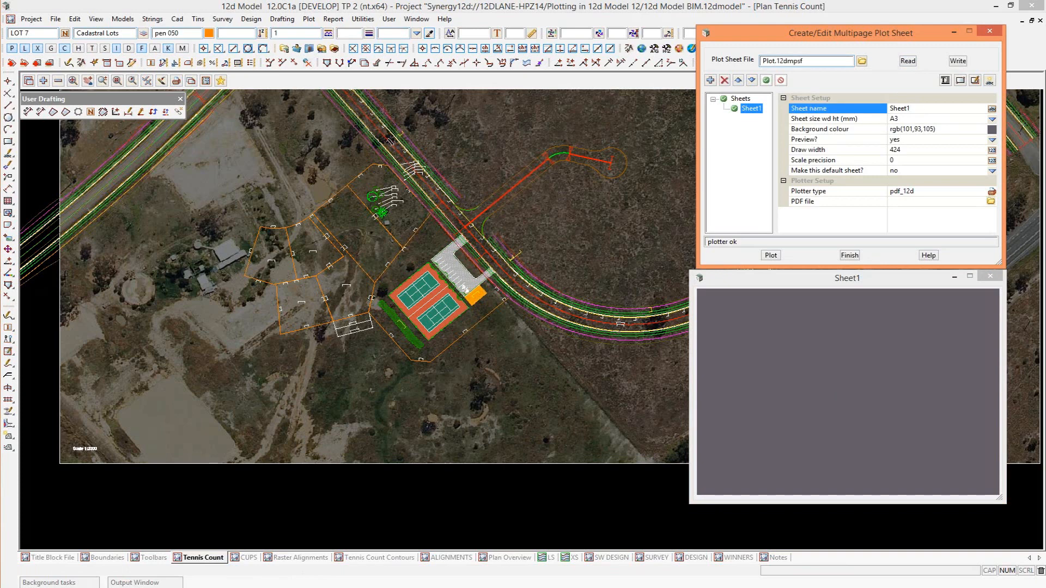
pyautogui.click(918, 118)
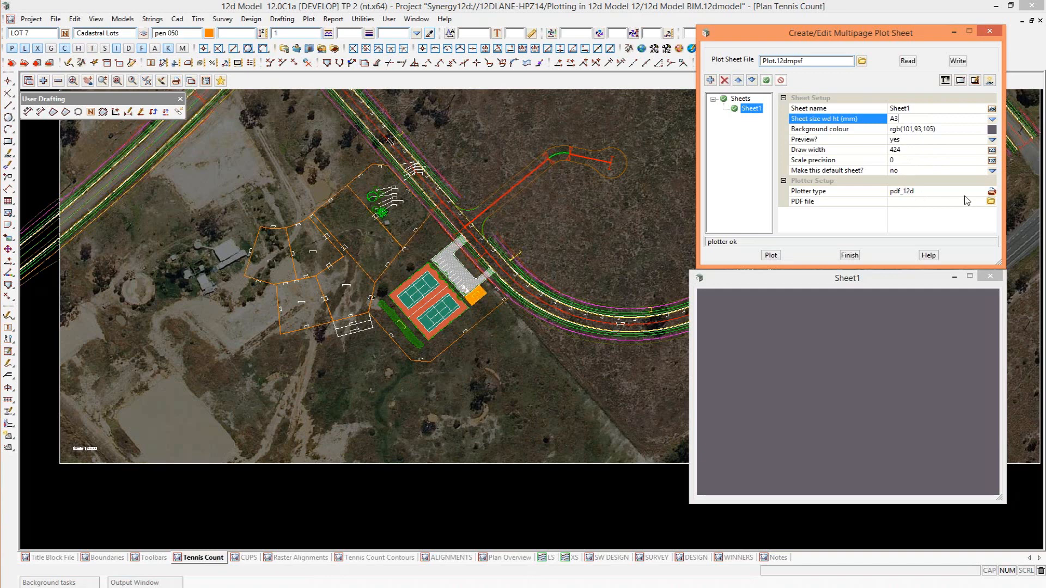
pyautogui.click(992, 195)
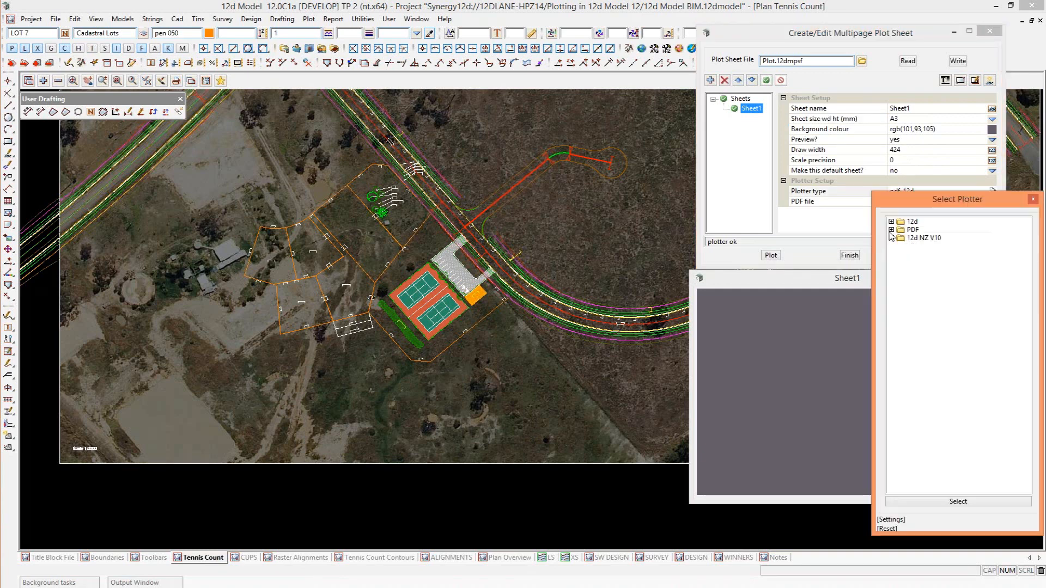
pyautogui.click(891, 229)
pyautogui.click(900, 238)
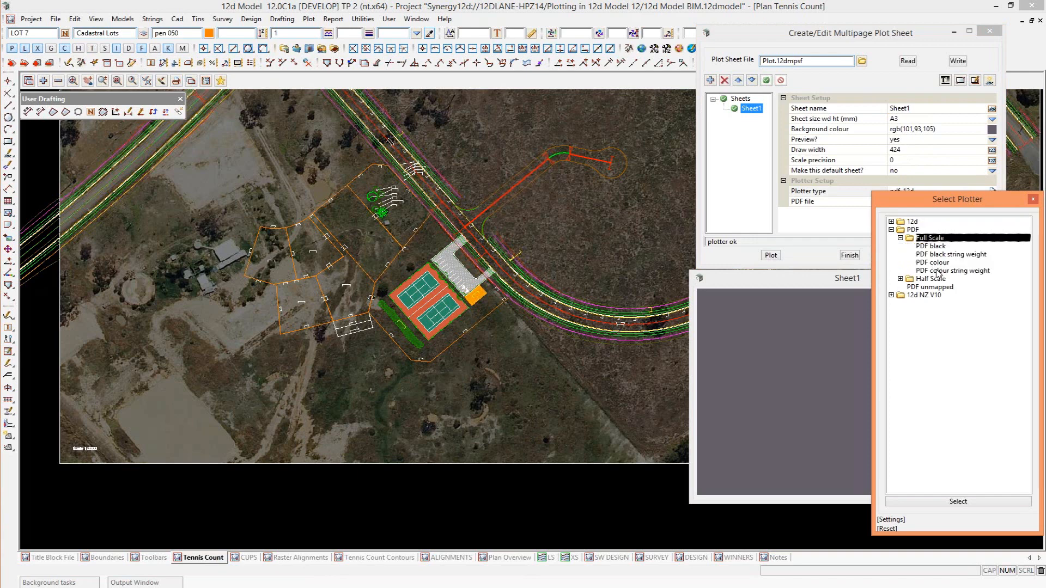
pyautogui.click(938, 273)
pyautogui.doubleClick(941, 272)
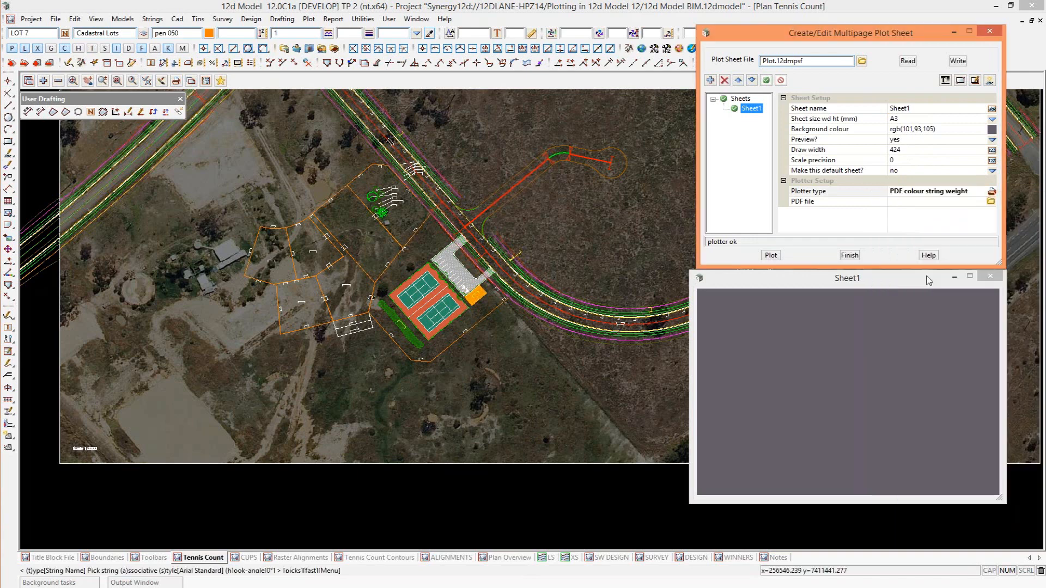
# Name the sheet's output PDF file Plot.
pyautogui.click(893, 202)
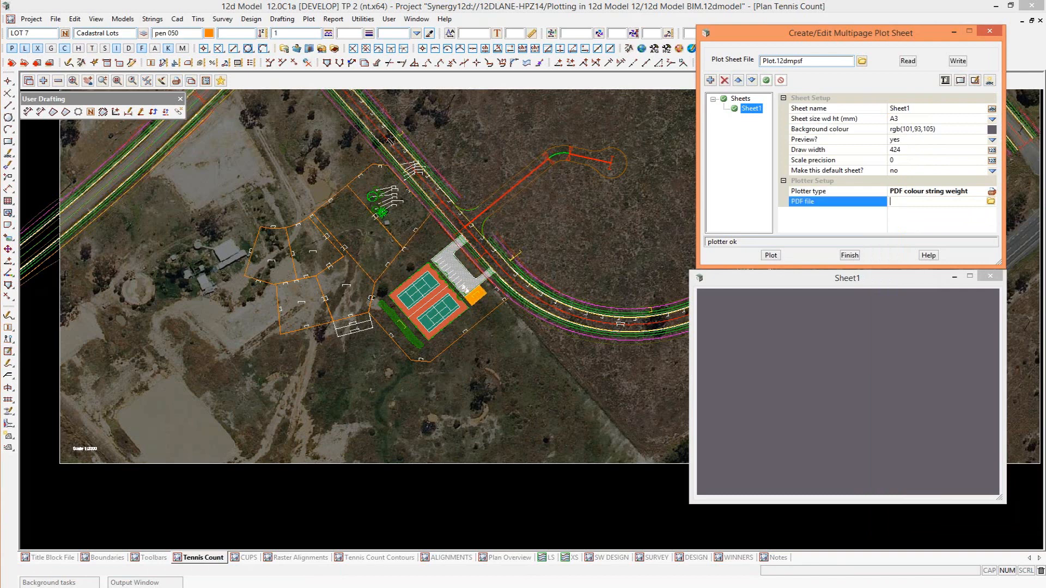
pyautogui.write('PLot')
pyautogui.click(897, 202)
pyautogui.press('BackSpace')
pyautogui.write('l')
pyautogui.press('Return')
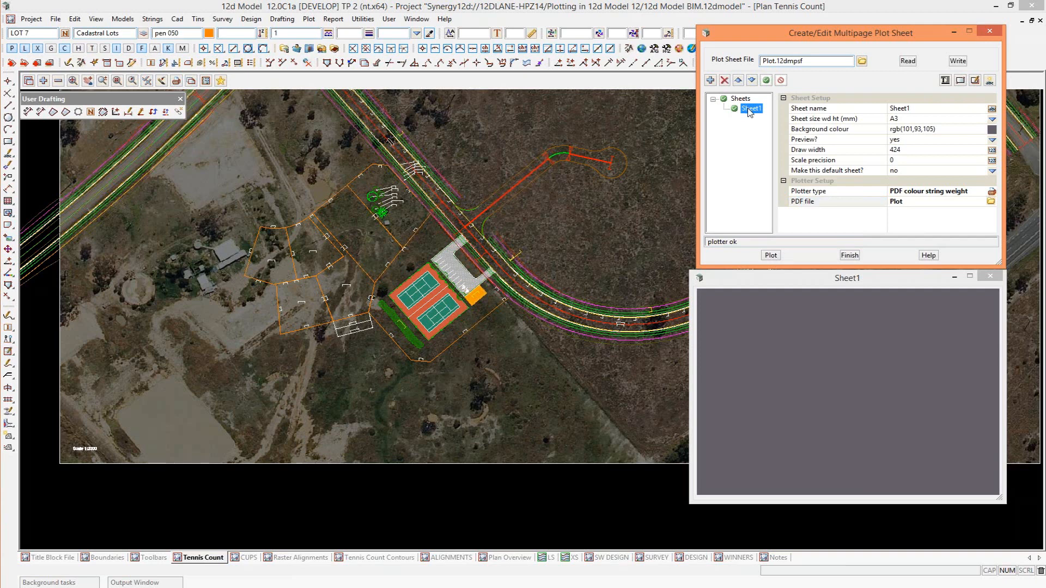
# Enable the standard title for the sheet's title block and load 12d_NZ_A3LS_Synergy.tbf from the user library as its title file.
pyautogui.click(945, 81)
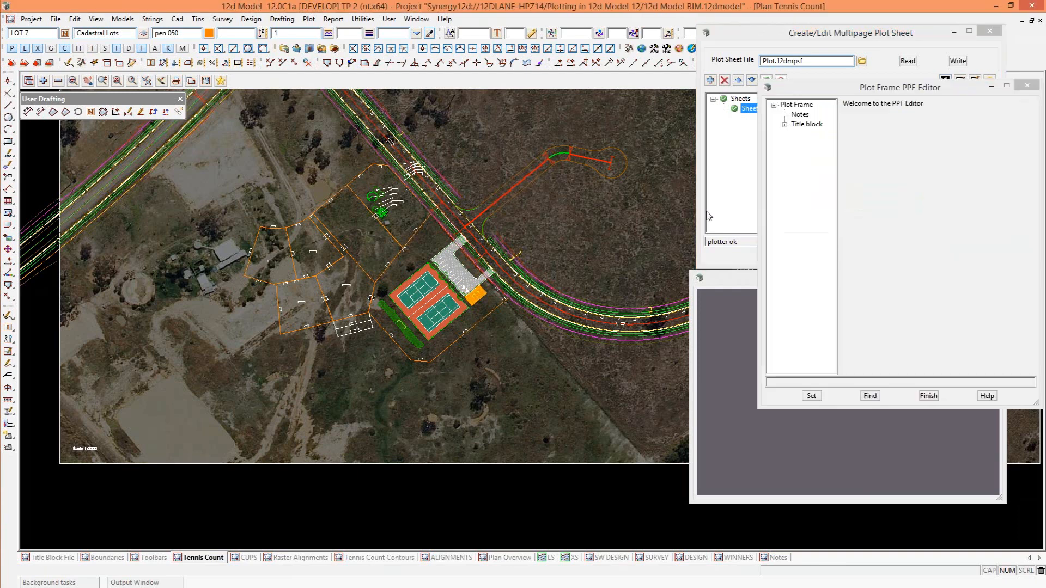
pyautogui.click(788, 126)
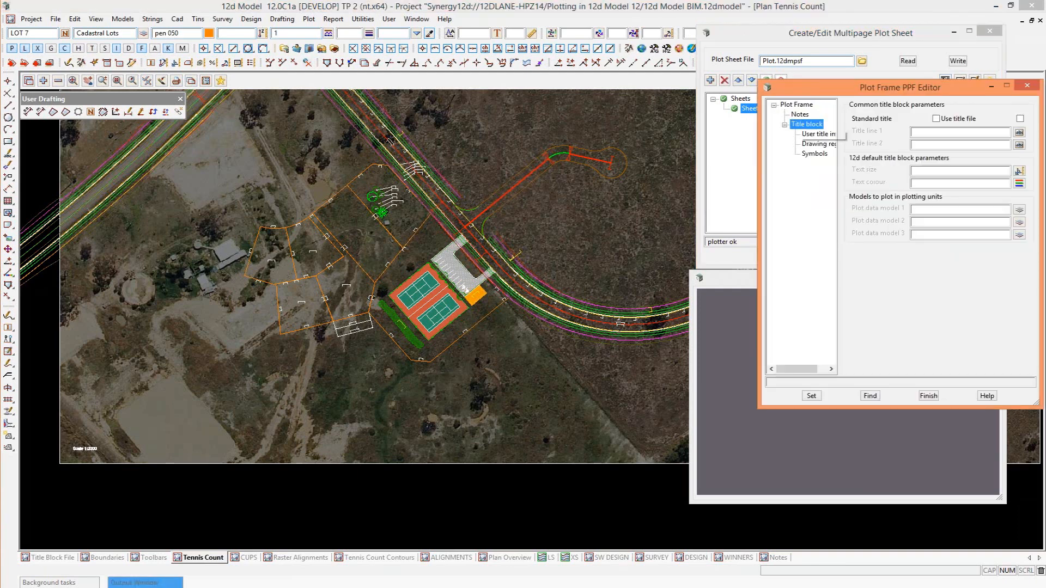
pyautogui.click(1019, 118)
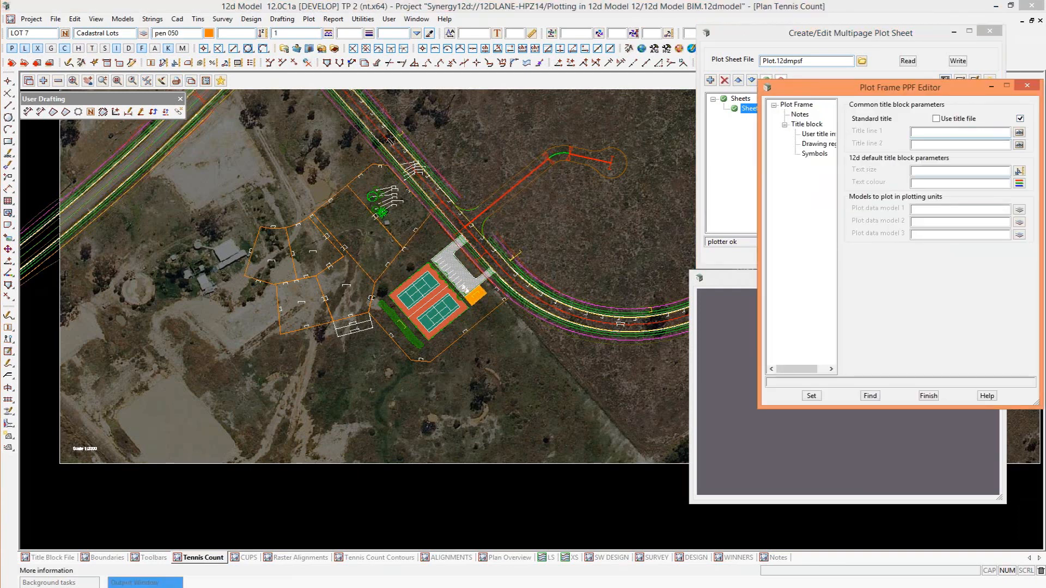
pyautogui.click(819, 134)
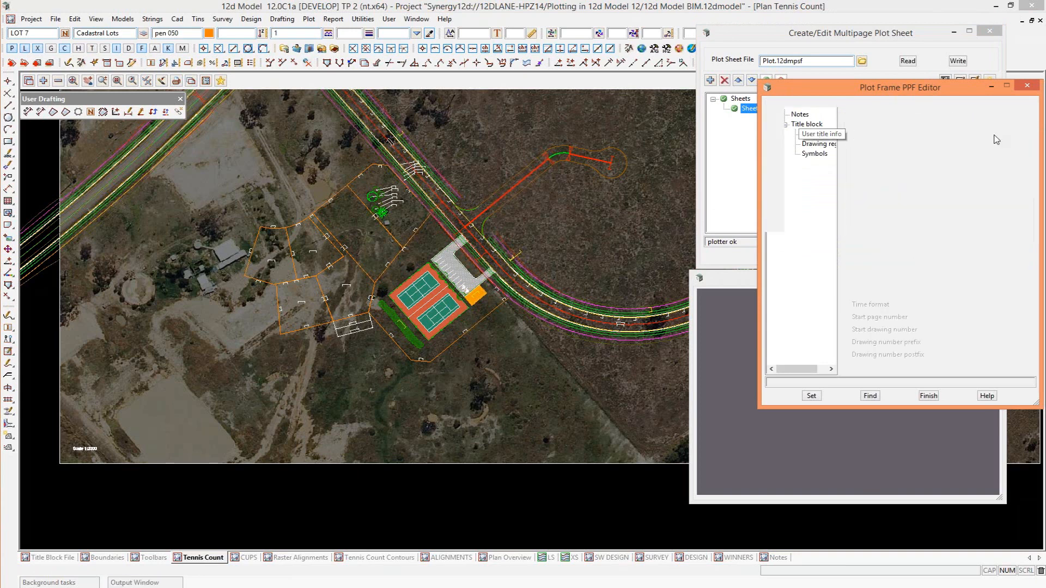
pyautogui.click(1018, 116)
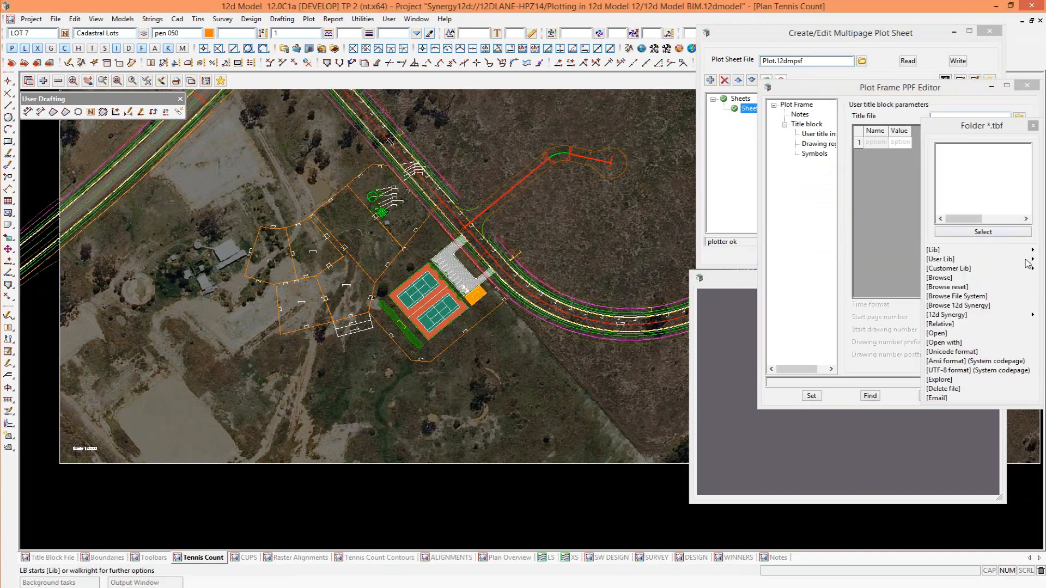
pyautogui.moveTo(1031, 260)
pyautogui.doubleClick(979, 285)
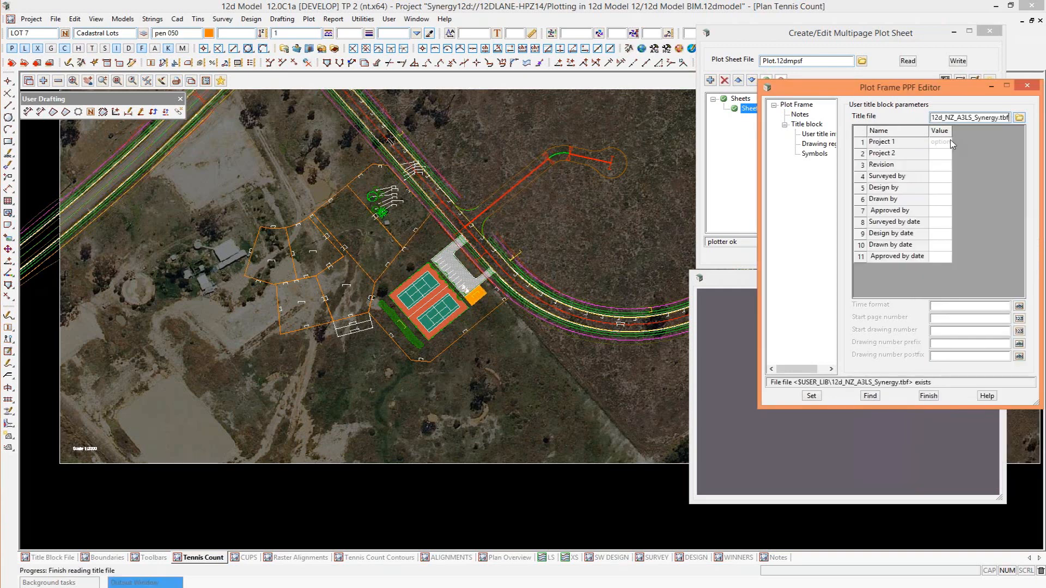
# Set the title block's Project 1 to Plot and Project 2 to Lane.
pyautogui.click(961, 143)
pyautogui.write('P')
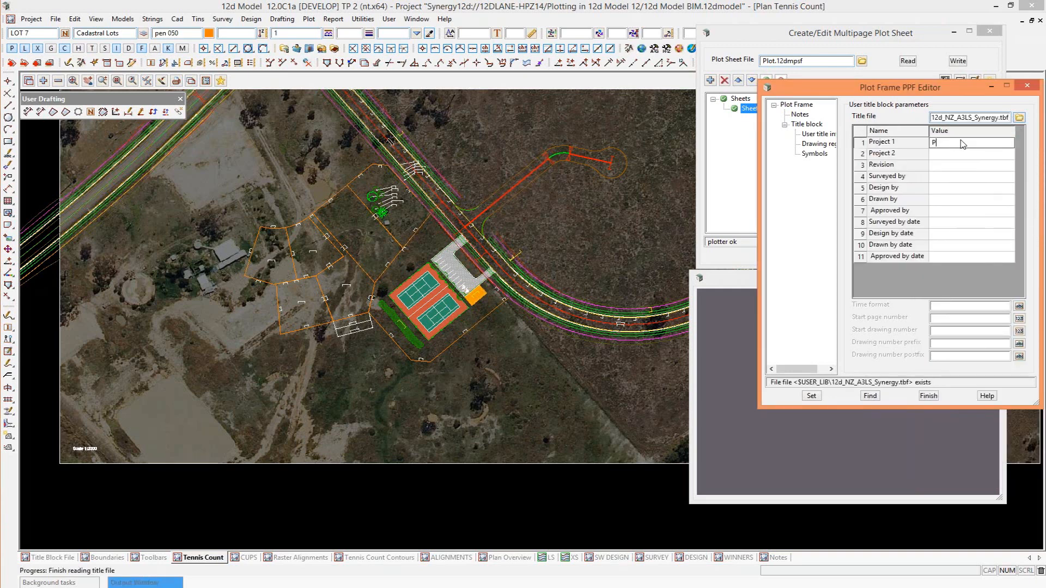
pyautogui.write('lo')
pyautogui.click(966, 154)
pyautogui.write('Lane')
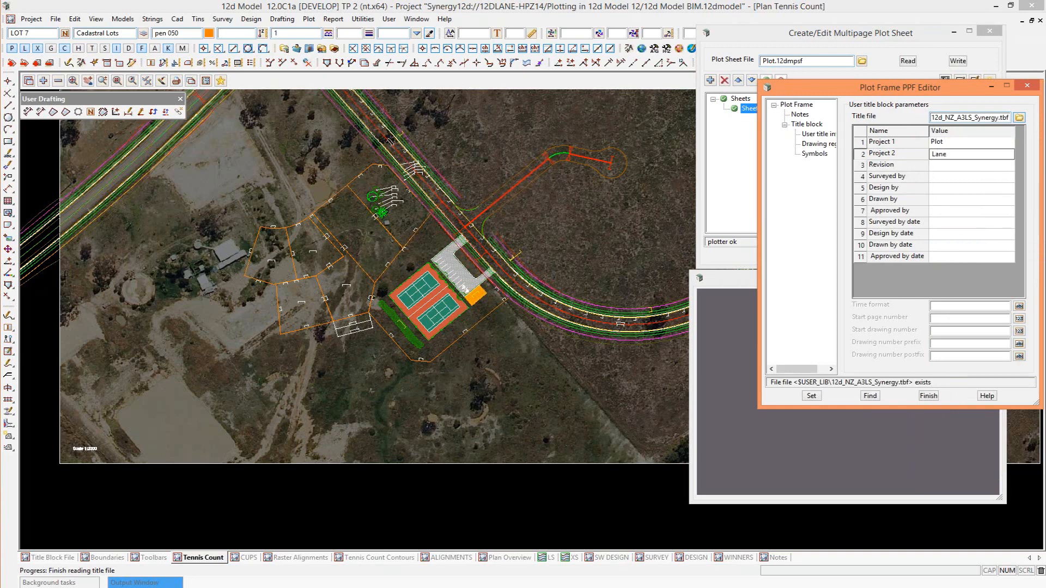
# Pick the CAD Notes model from the Notes view as plot data model 1, and apply the title block settings to the sheet.
pyautogui.click(811, 125)
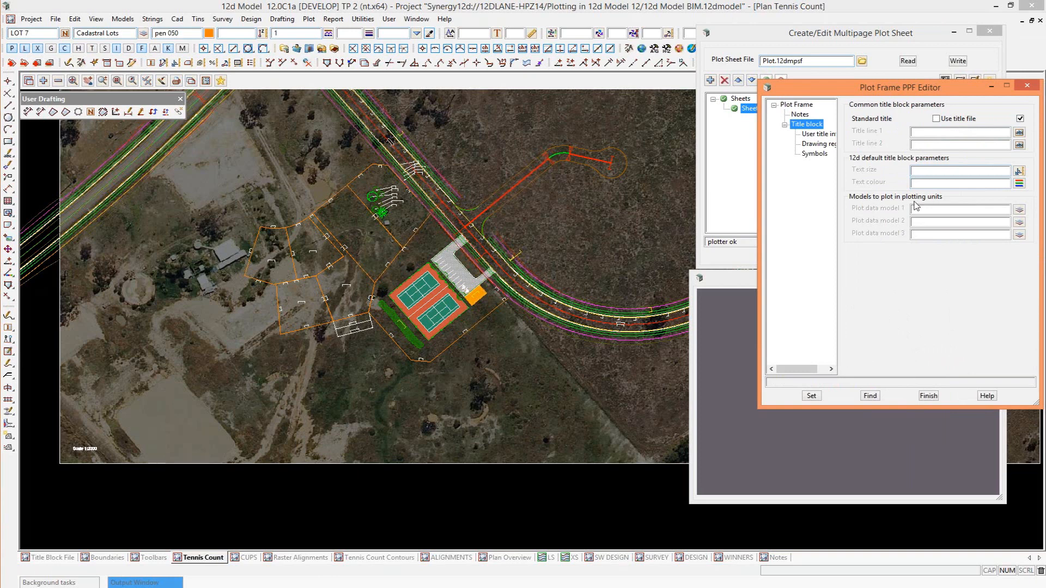
pyautogui.click(1014, 213)
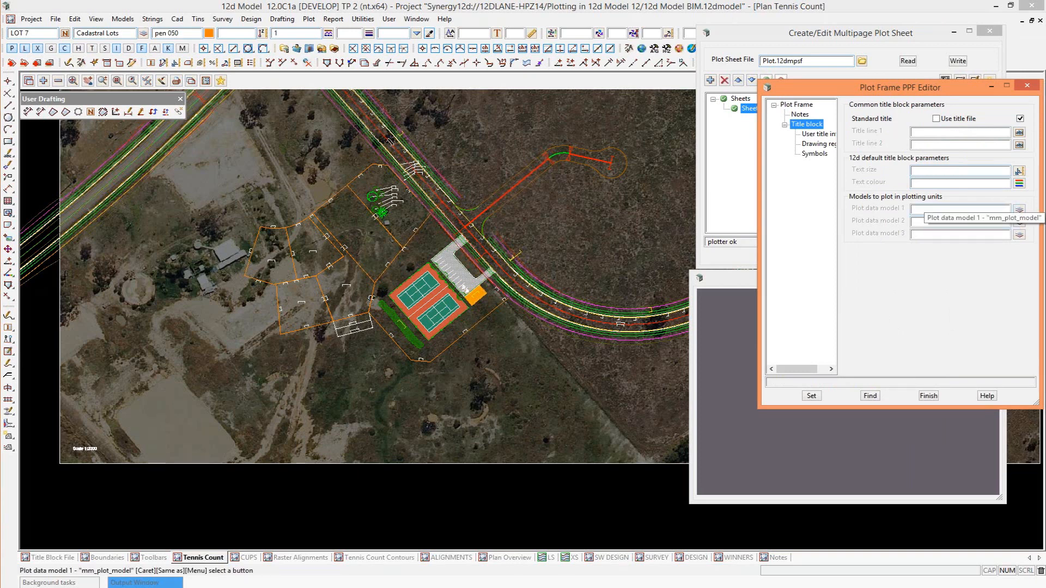
pyautogui.click(775, 558)
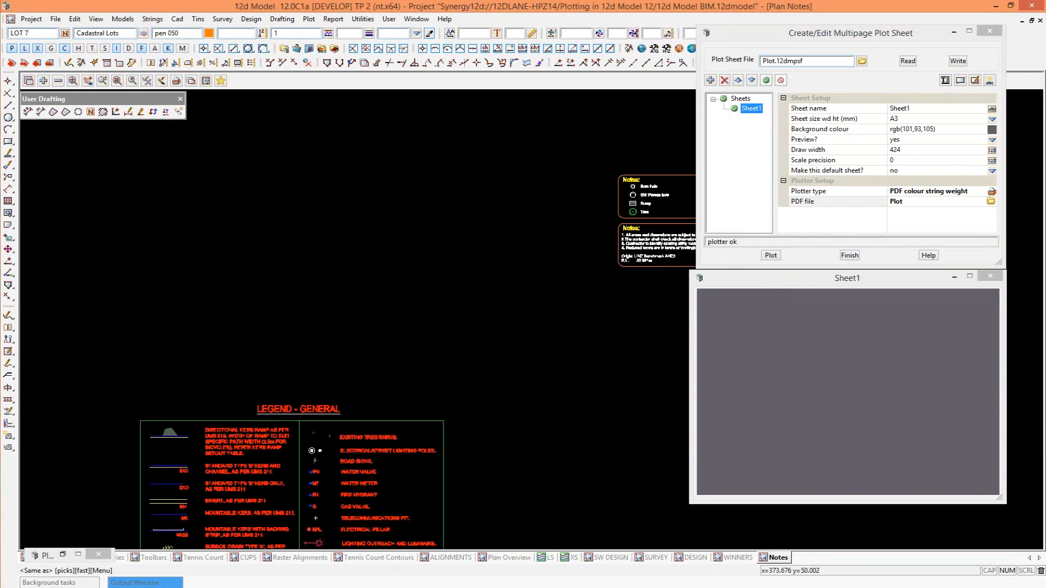
pyautogui.click(637, 218)
pyautogui.middleClick(637, 243)
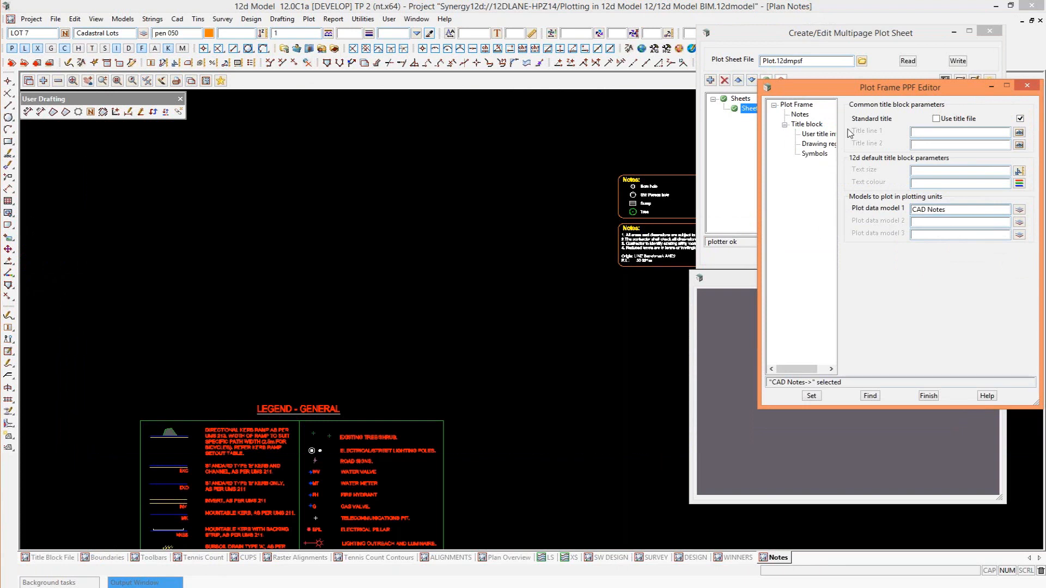
pyautogui.click(811, 396)
pyautogui.click(921, 397)
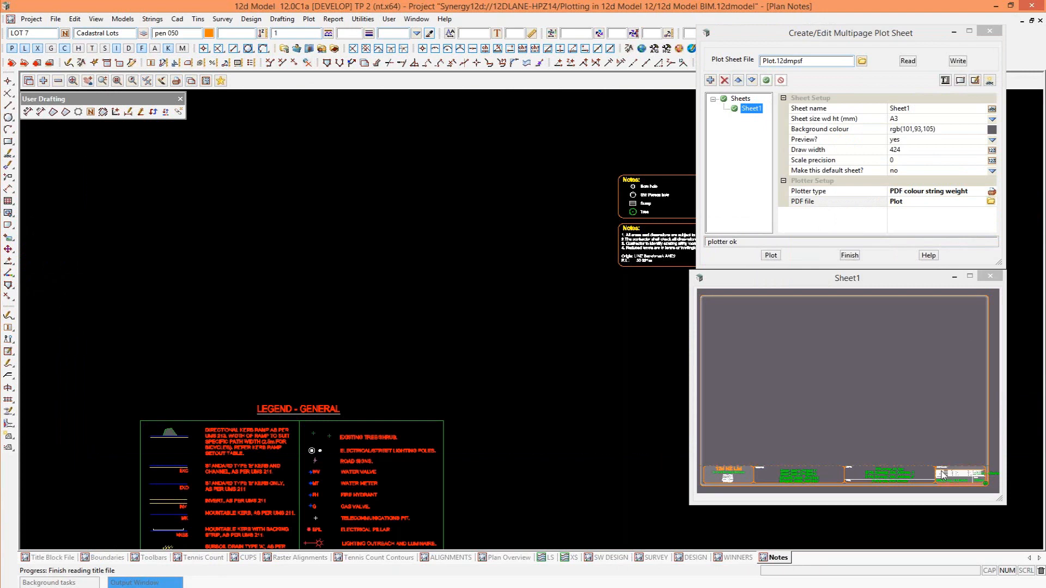
# Draw a plan frame on Sheet1 from the sheet border's upper-left corner, leaving space beside it and above the title block.
pyautogui.click(960, 81)
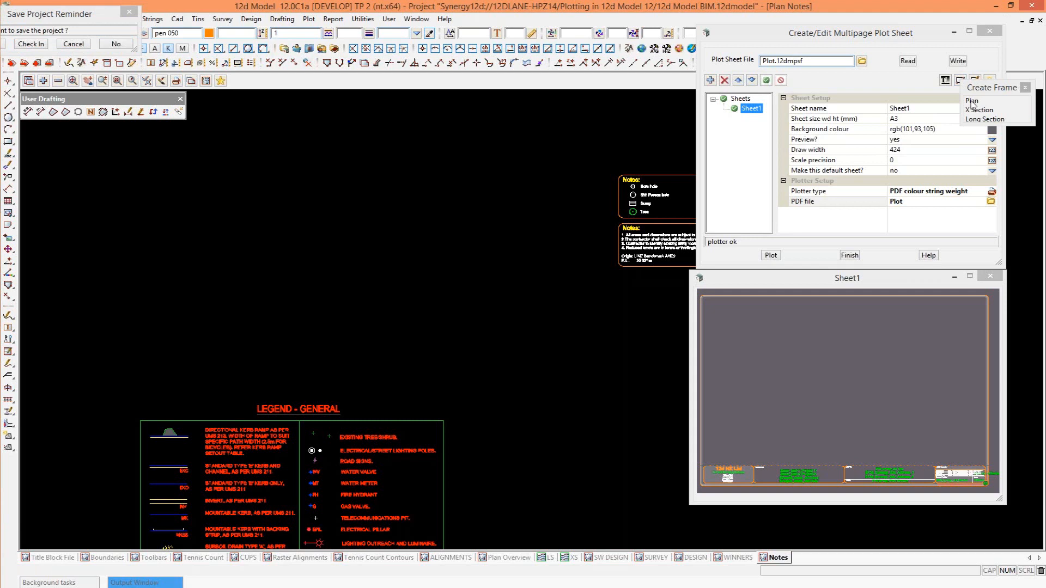
pyautogui.click(972, 102)
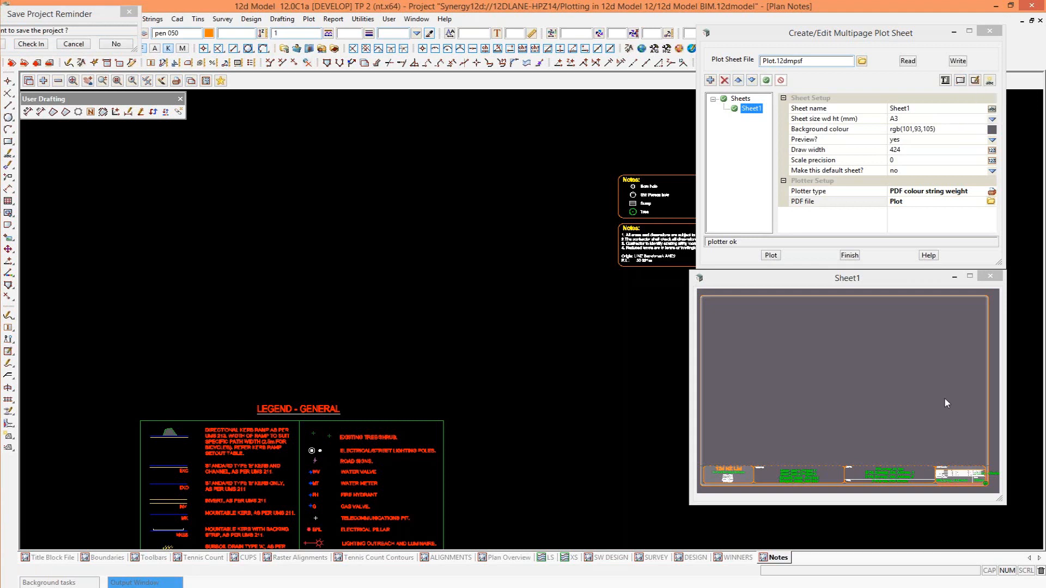
pyautogui.click(702, 295)
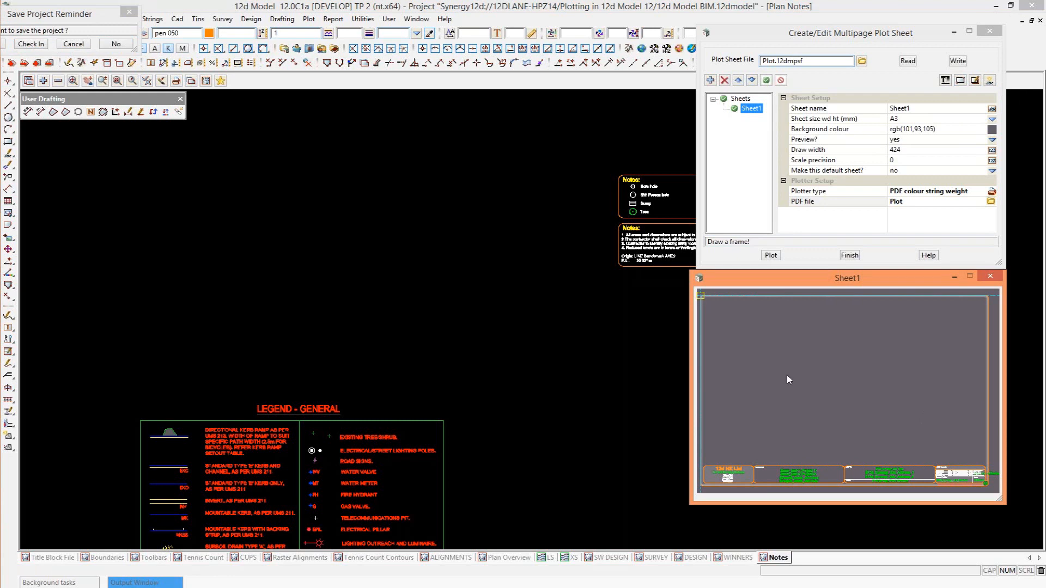
pyautogui.click(932, 415)
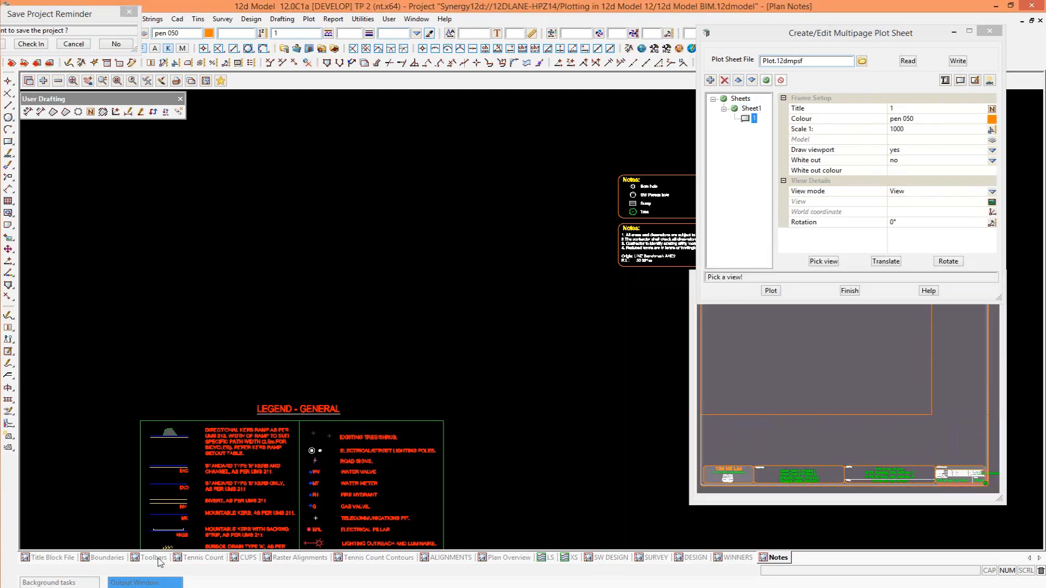
# Assign the Tennis Count view to the new frame, centred on the line marking between the tennis courts.
pyautogui.click(202, 557)
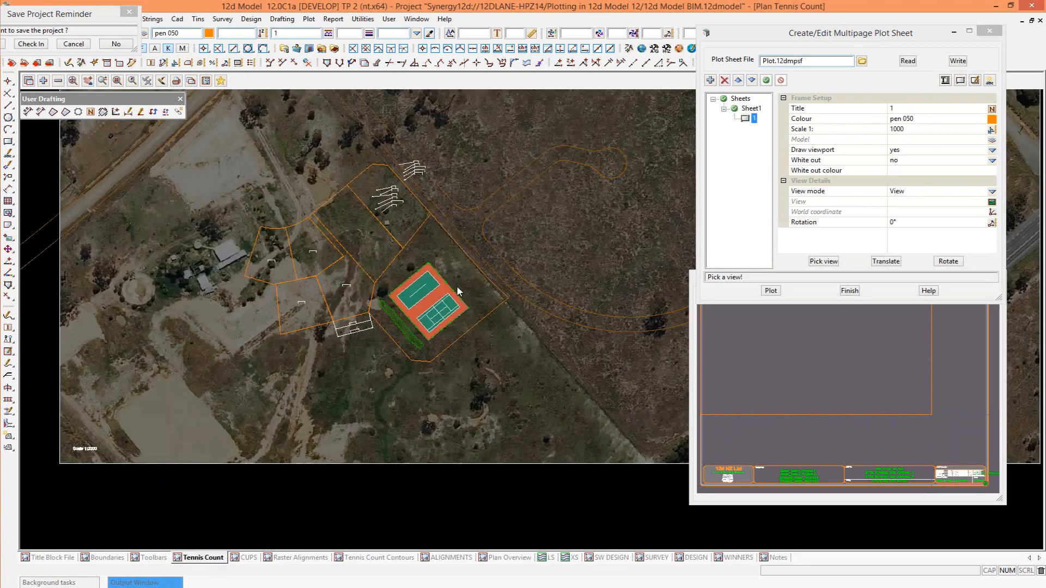
pyautogui.click(443, 292)
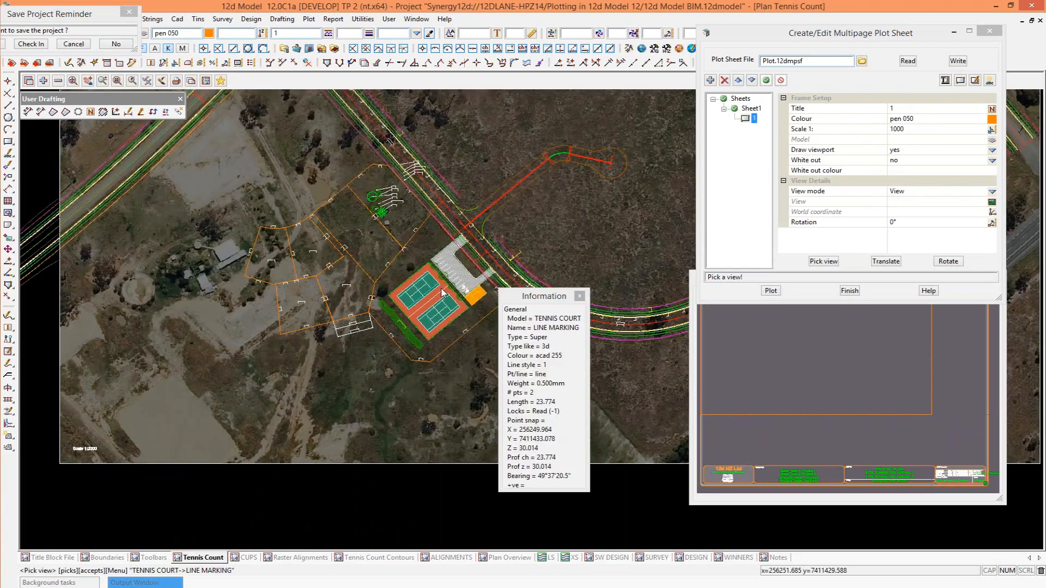
pyautogui.middleClick(442, 292)
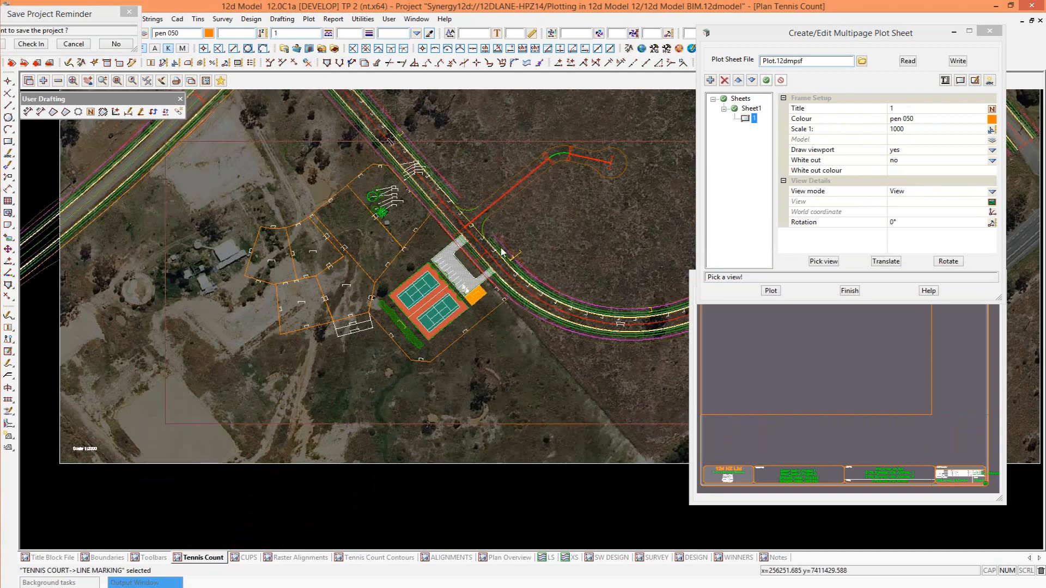
pyautogui.click(501, 251)
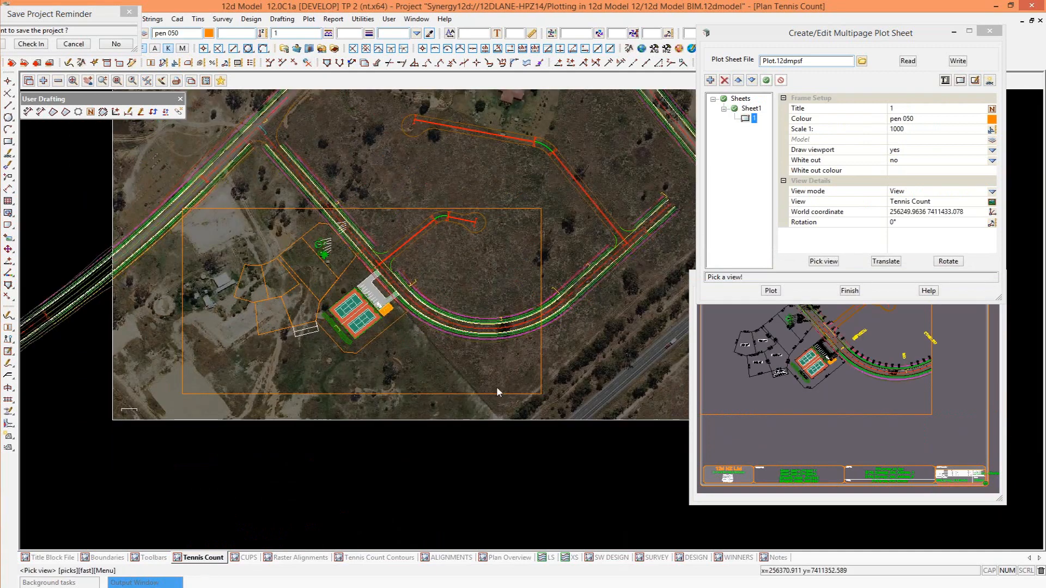
# Set the plan frame's colour to pen 035 and move the plot sheet dialog clear of the sheet preview.
pyautogui.click(992, 119)
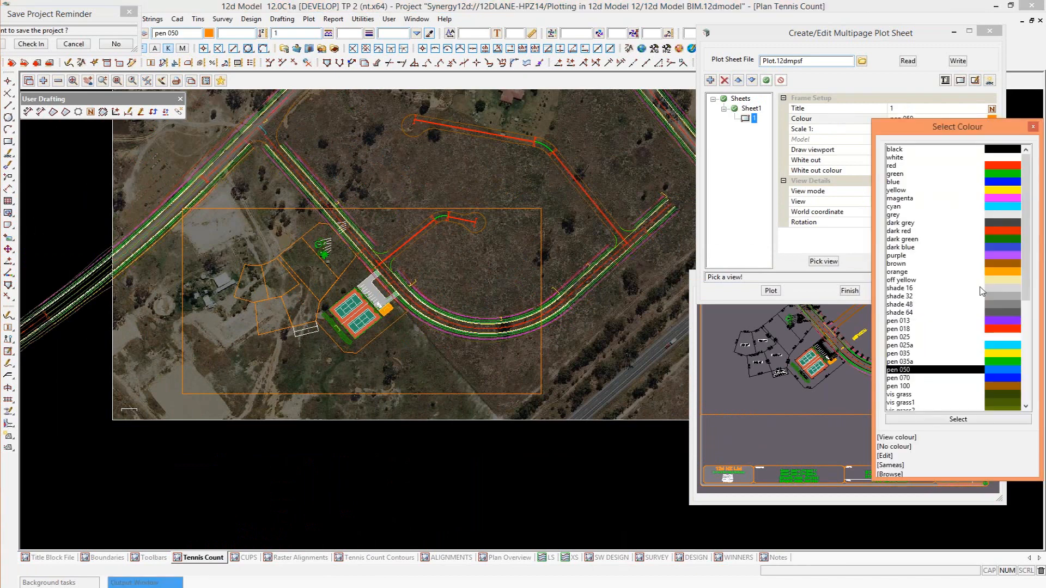
pyautogui.click(1001, 354)
pyautogui.doubleClick(1001, 353)
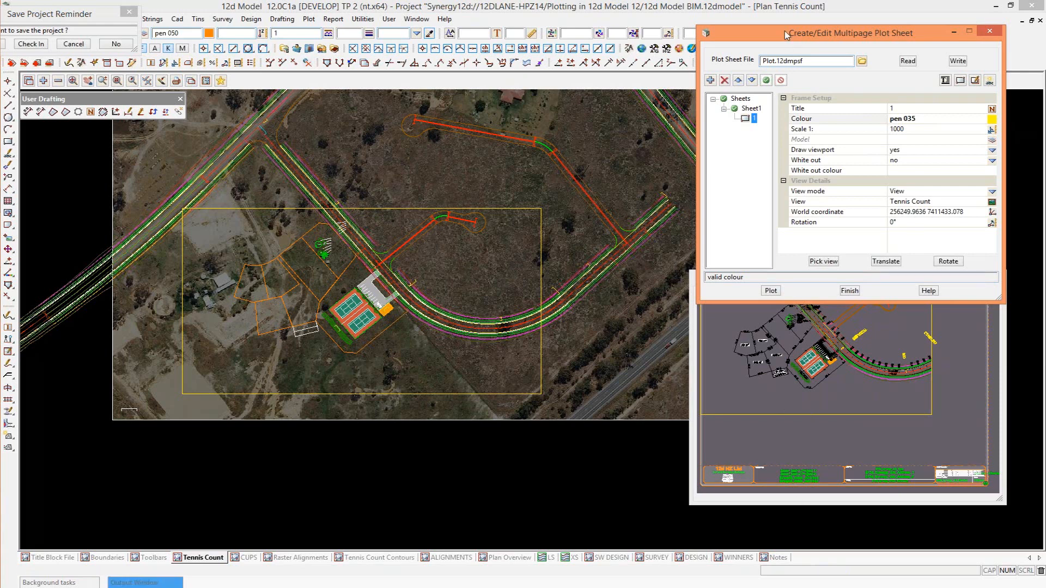
pyautogui.moveTo(784, 30); pyautogui.dragTo(783, 6)
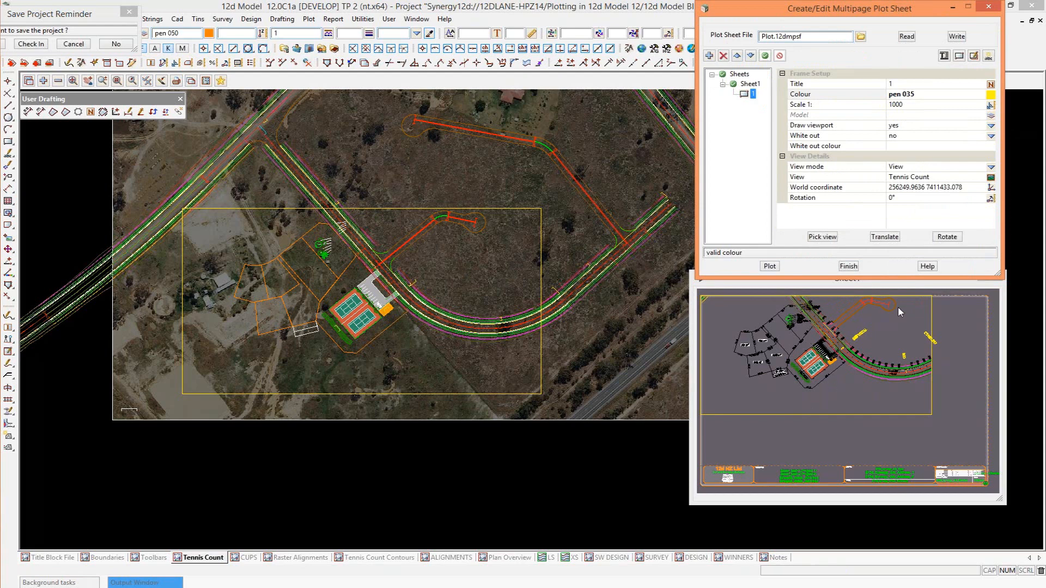
# Set the plan frame's scale to 1:350.
pyautogui.click(897, 104)
pyautogui.doubleClick(893, 105)
pyautogui.write('350')
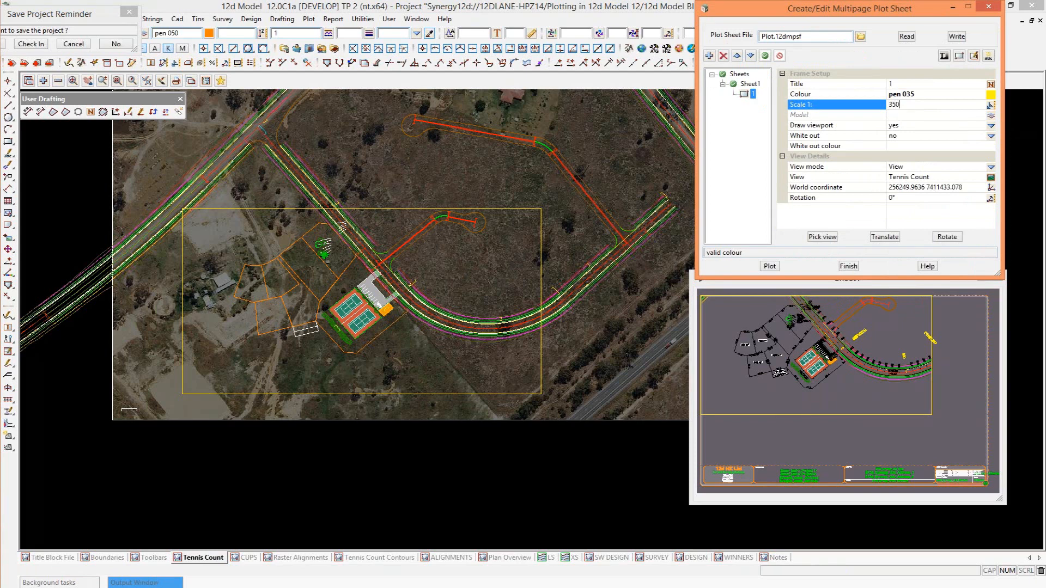
pyautogui.press('Return')
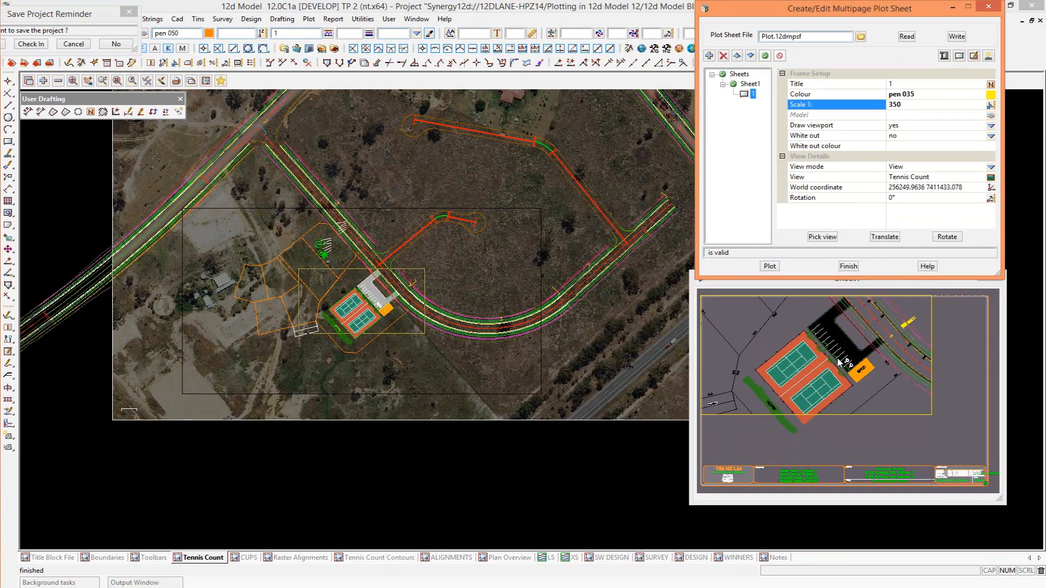
# Rotate the plan frame to about 40°23' so the tennis courts and car park sit square on the sheet.
pyautogui.click(949, 236)
pyautogui.click(949, 236)
pyautogui.click(436, 235)
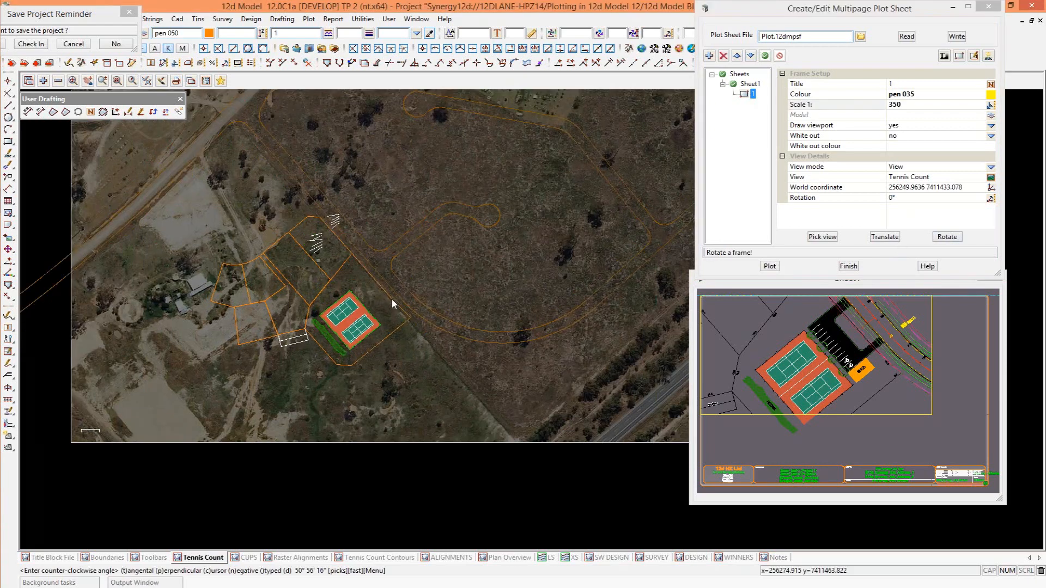
pyautogui.scroll(5, 391, 299)
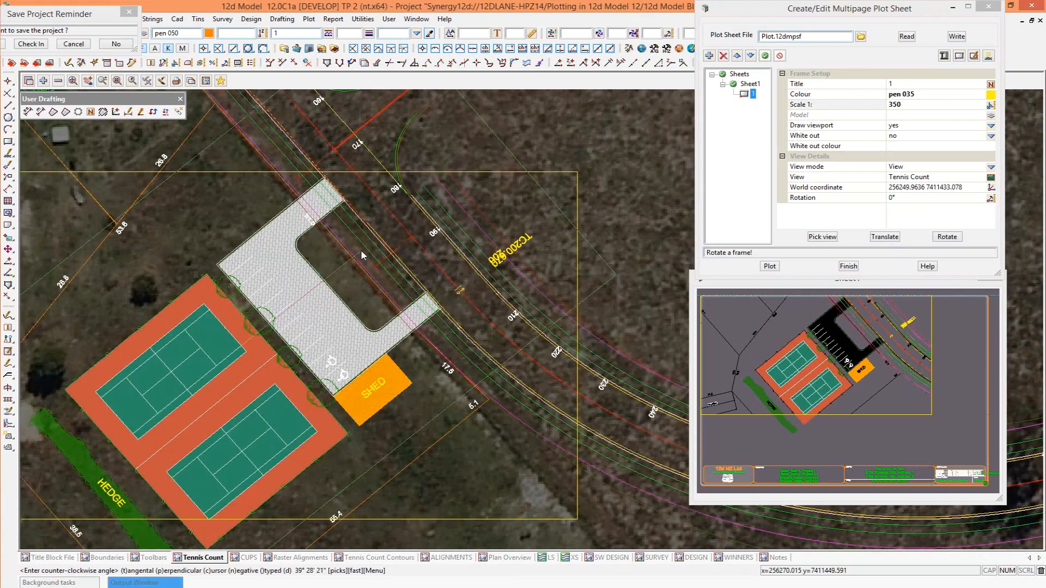
pyautogui.click(395, 221)
pyautogui.middleClick(396, 224)
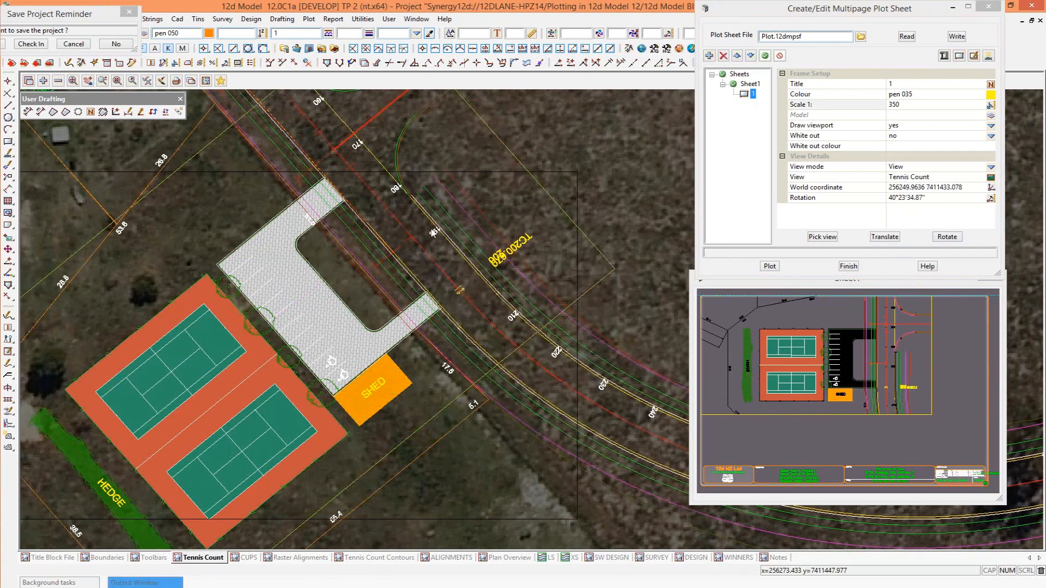
pyautogui.scroll(-2, 245, 351)
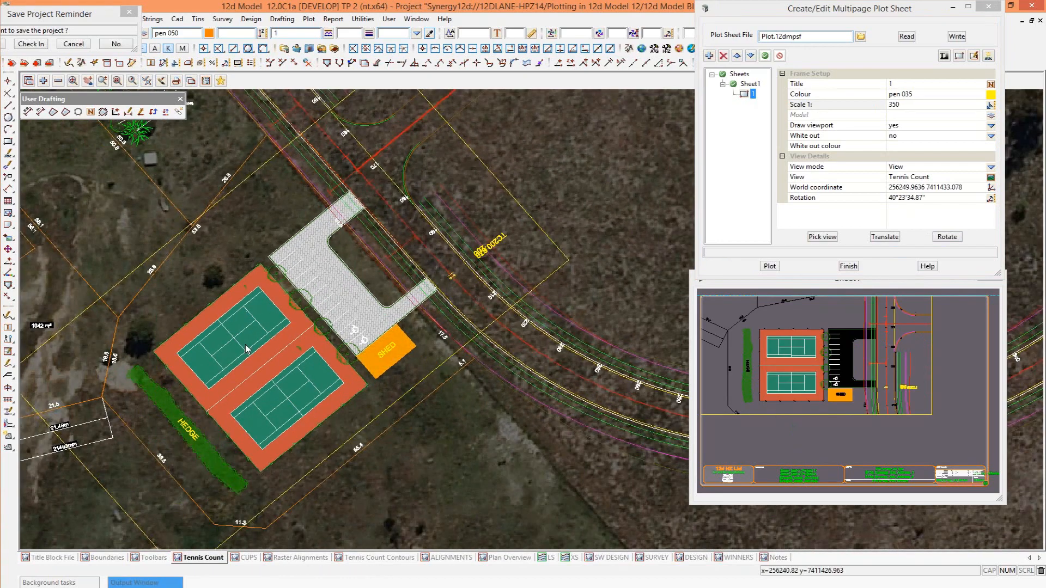
# Translate the plan frame so it centres on the car park line marking beside the shed.
pyautogui.click(973, 57)
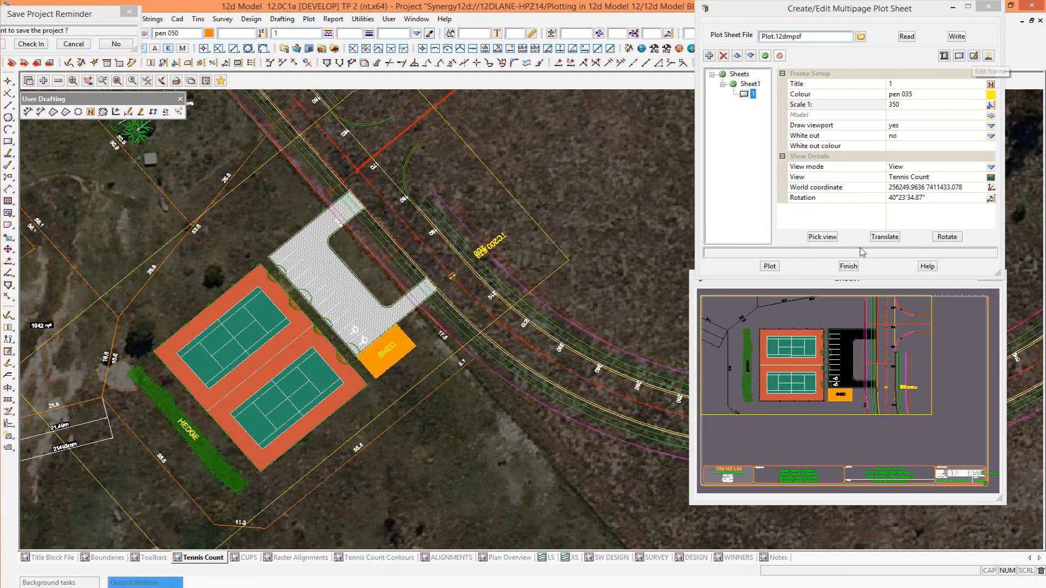
pyautogui.click(883, 238)
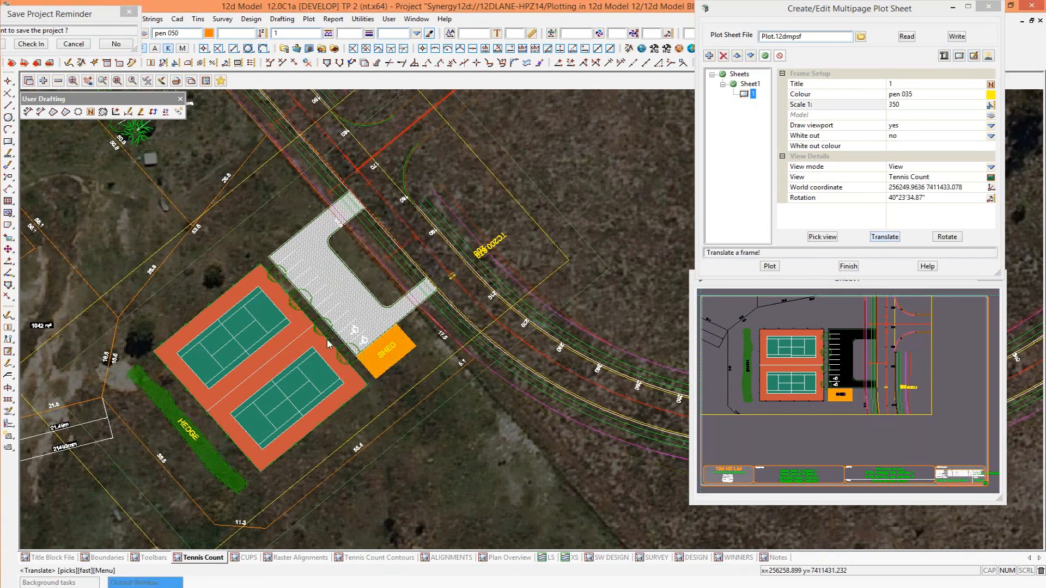
pyautogui.click(343, 347)
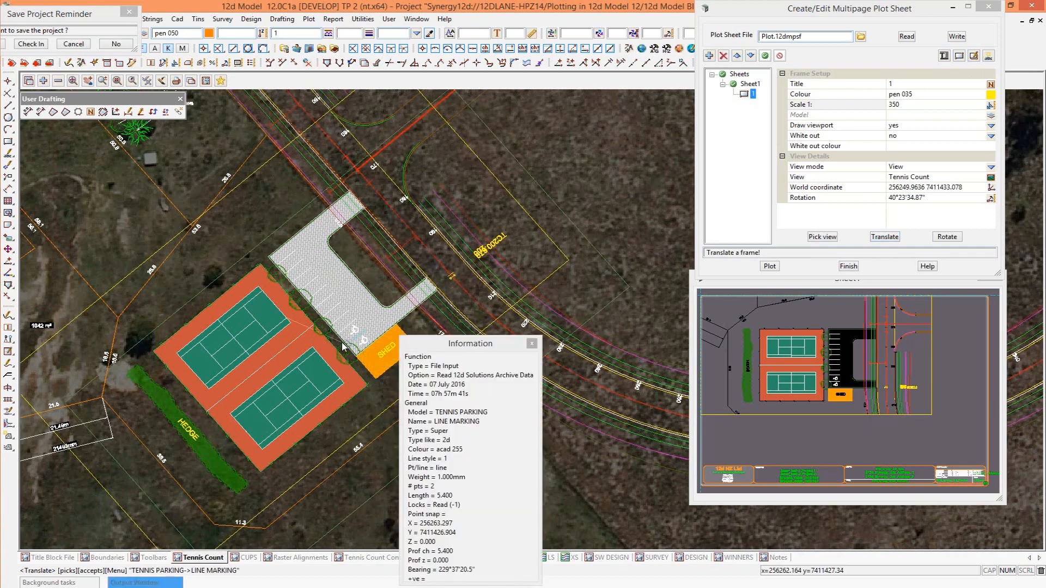
pyautogui.middleClick(343, 347)
pyautogui.press('Escape')
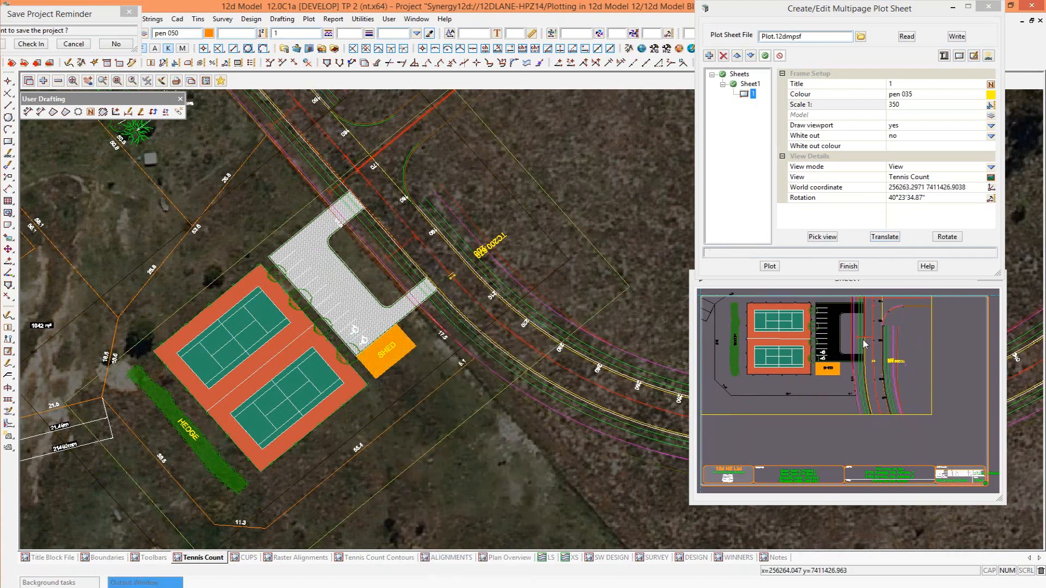
# Pan the plan inside frame 1 so the courts sit slightly lower on the sheet.
pyautogui.click(989, 56)
pyautogui.click(986, 84)
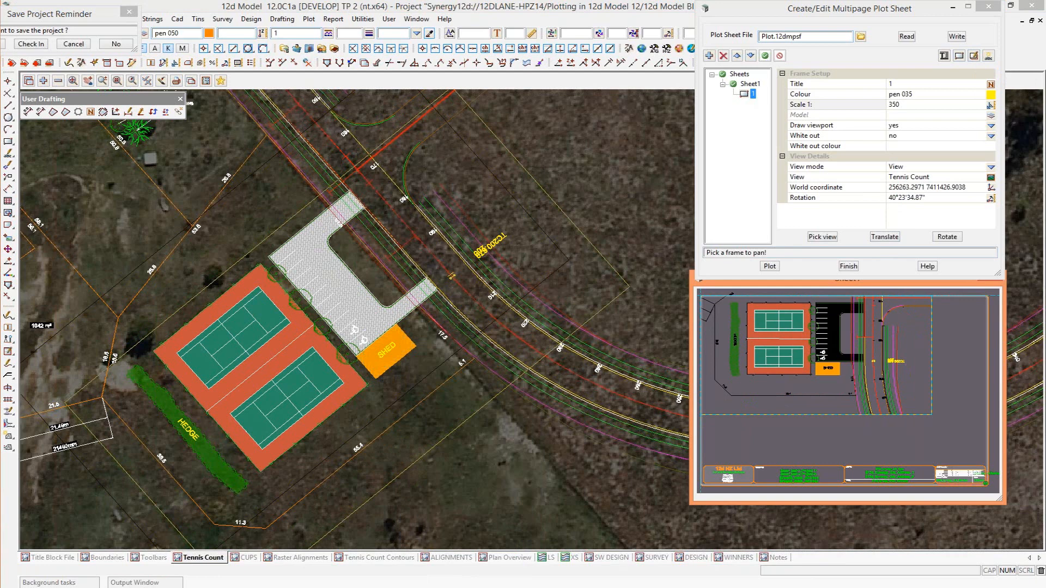
pyautogui.click(939, 358)
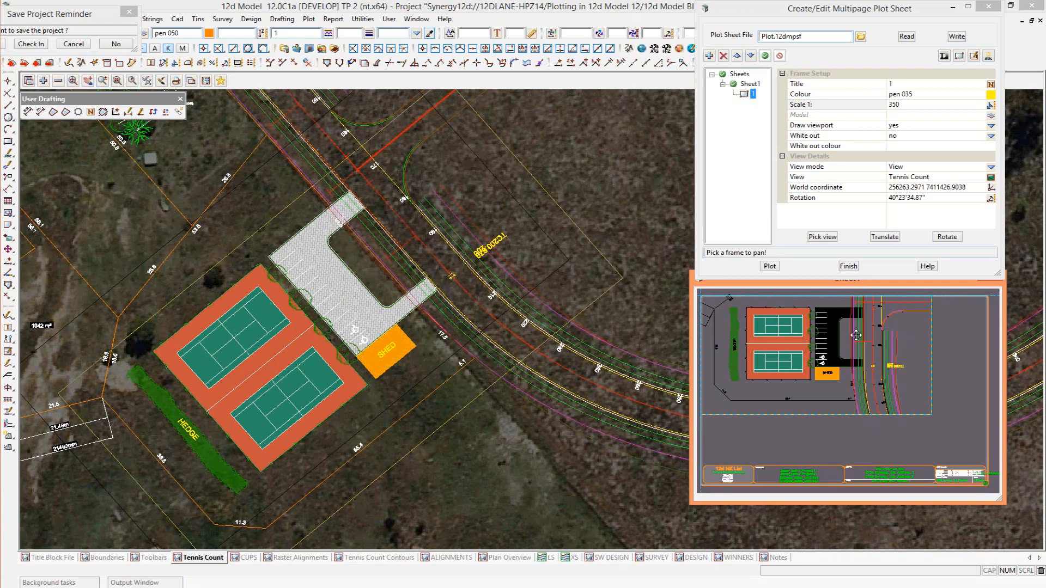
# Place a scale text in frame 1, just below the tennis courts.
pyautogui.click(743, 94)
pyautogui.click(989, 57)
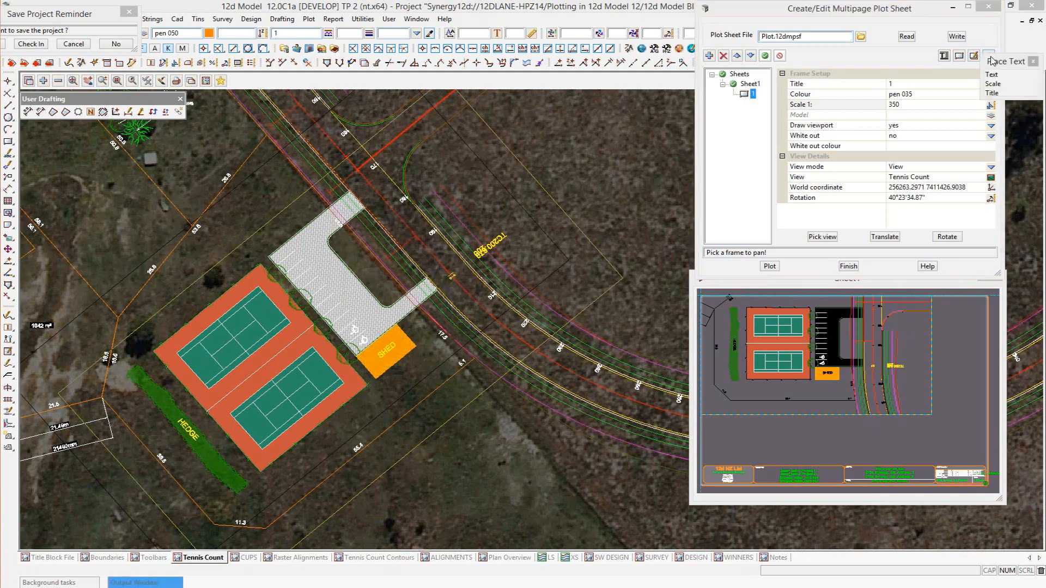
pyautogui.click(993, 85)
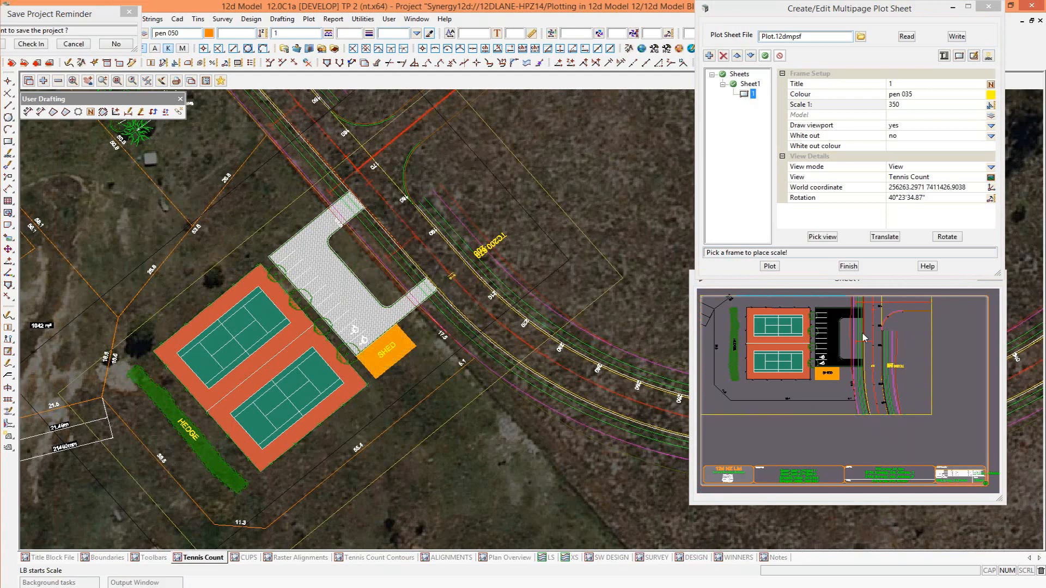
pyautogui.click(749, 392)
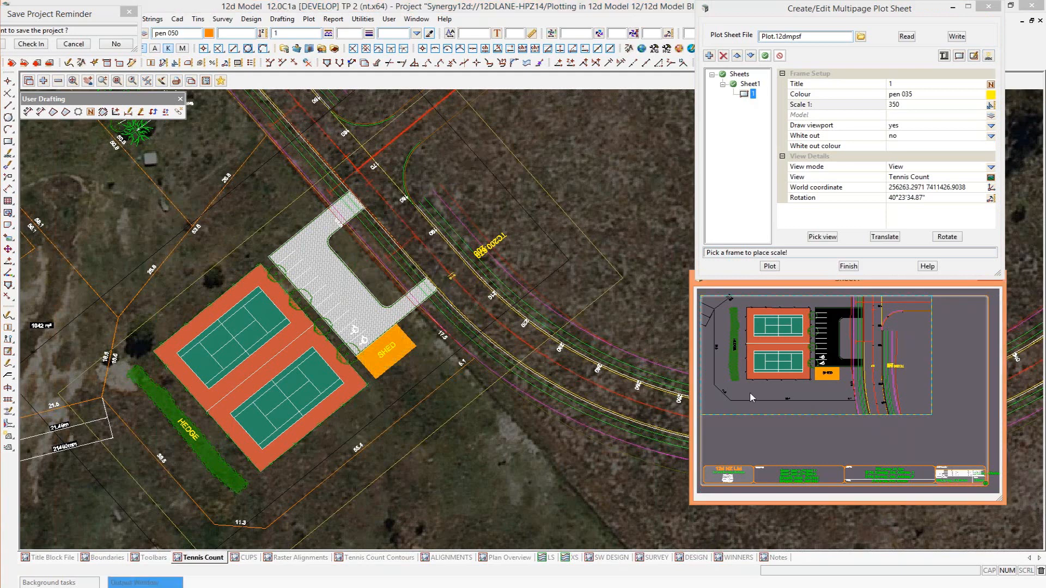
pyautogui.click(749, 391)
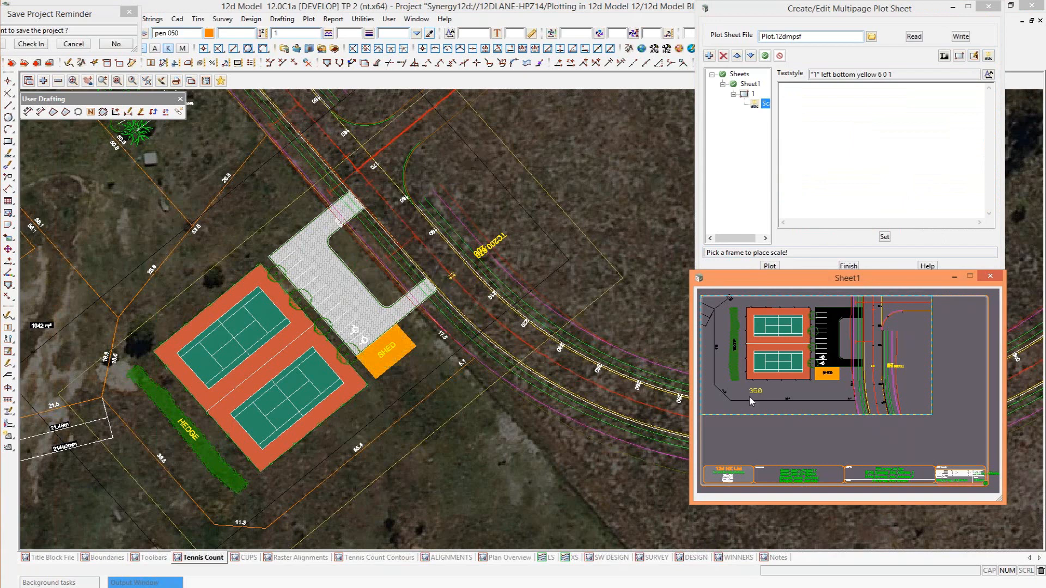
# Give the scale text the Text Whiteout 5.0mm textstyle and the prefix "Scale 1:", and apply it to the sheet.
pyautogui.click(989, 74)
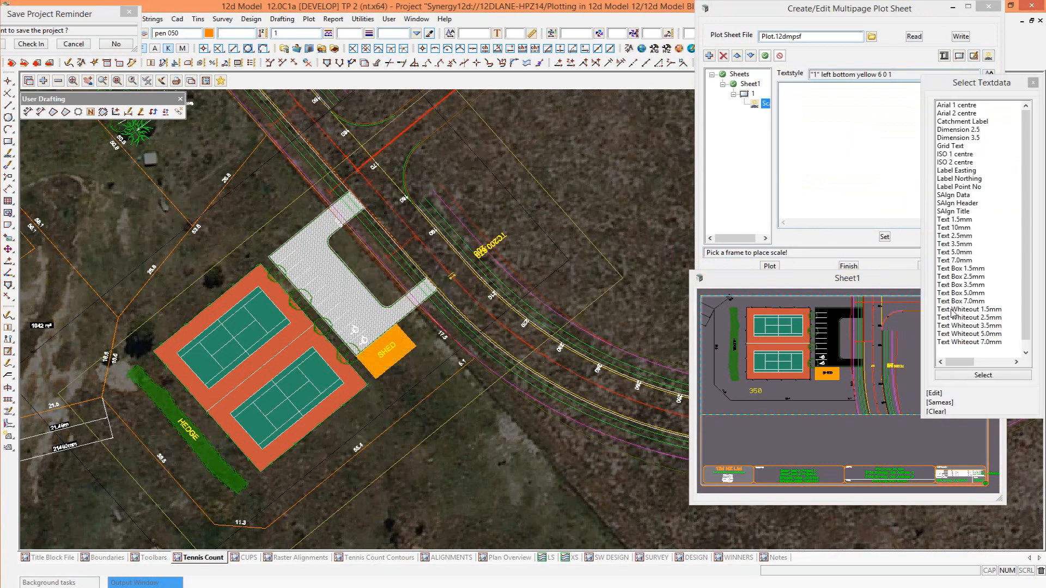
pyautogui.doubleClick(956, 334)
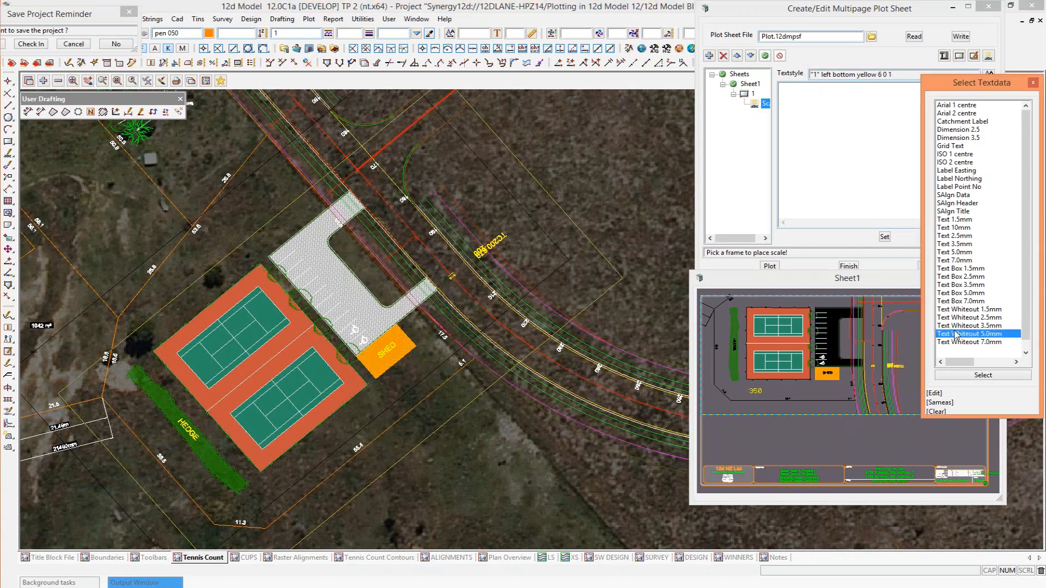
pyautogui.click(802, 111)
pyautogui.write('Scale 1:')
pyautogui.click(788, 380)
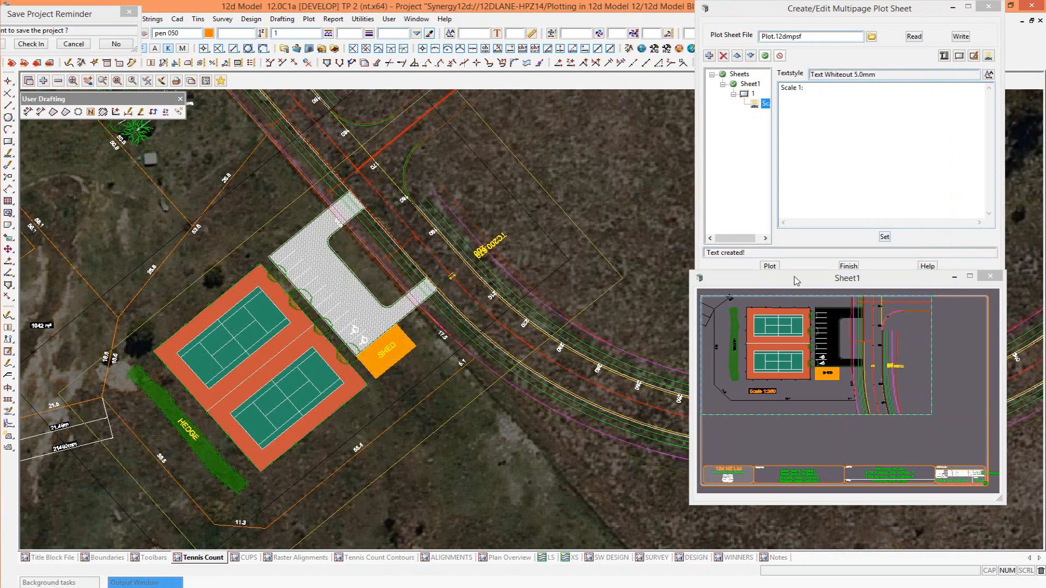
# Draw a second plan frame on Sheet1 directly below frame 1, from its lower-left corner down to the title block.
pyautogui.click(750, 85)
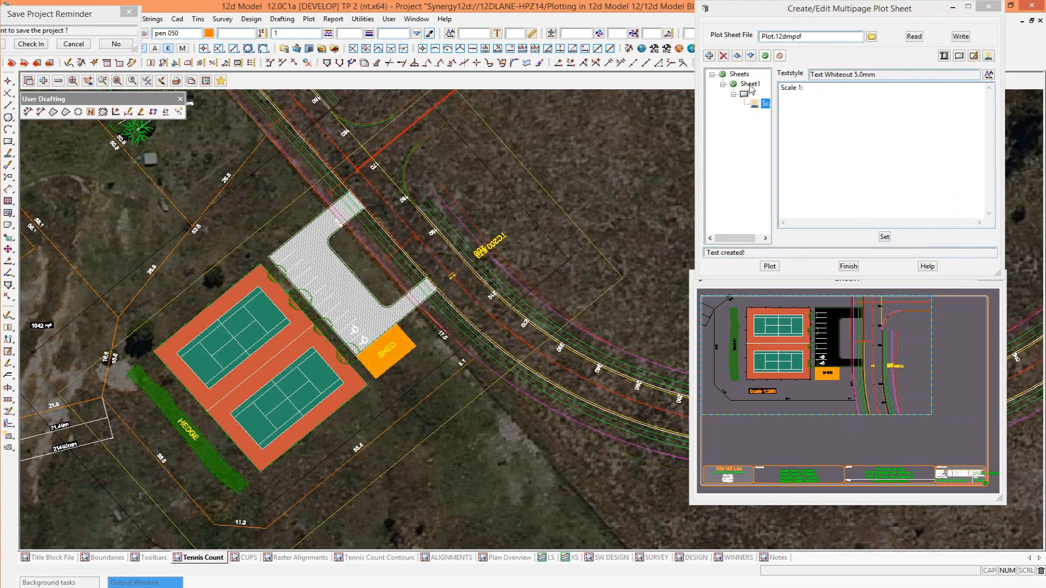
pyautogui.click(751, 85)
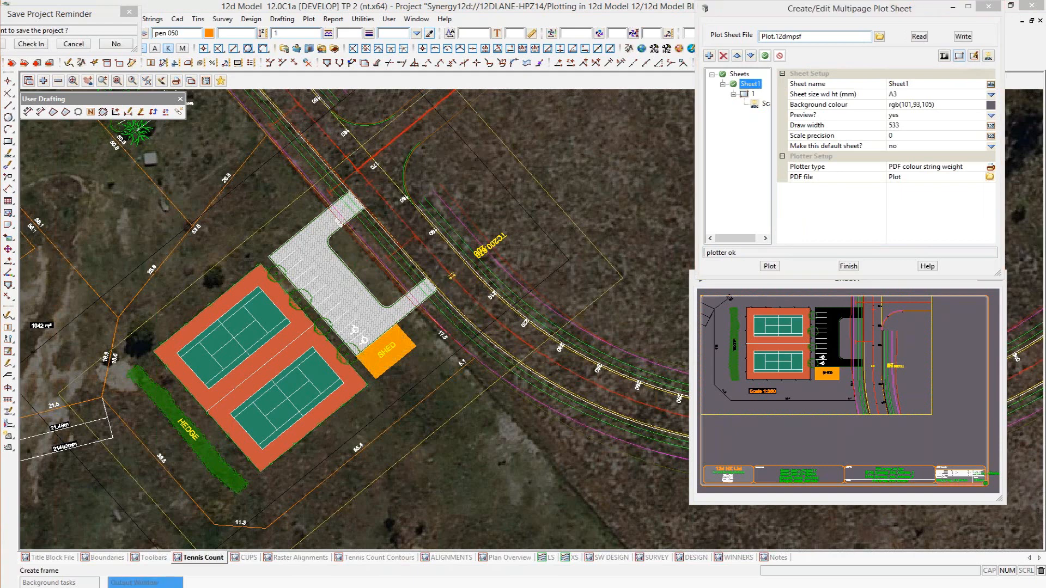
pyautogui.click(960, 56)
pyautogui.click(973, 78)
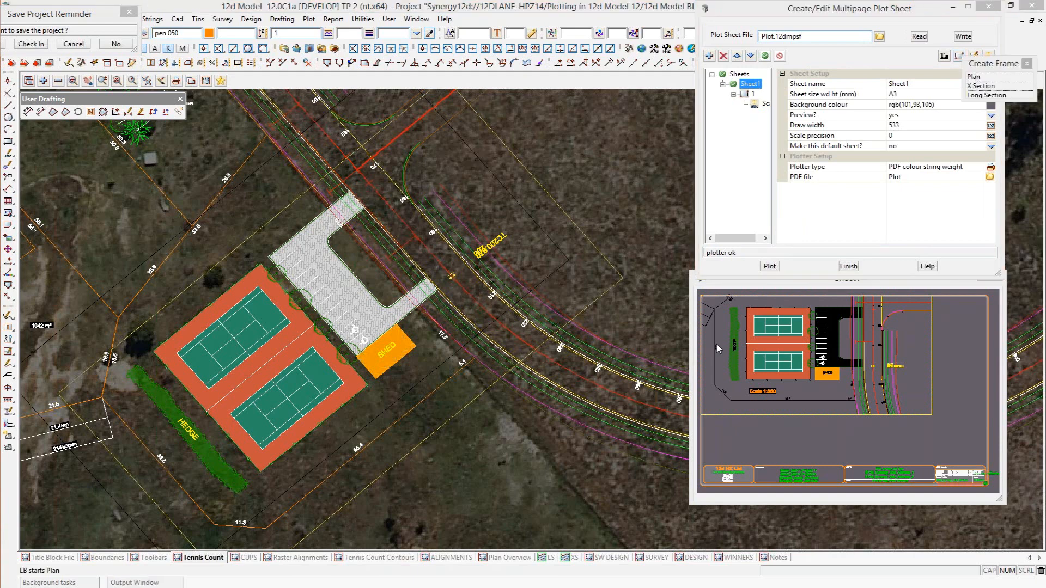
pyautogui.click(703, 419)
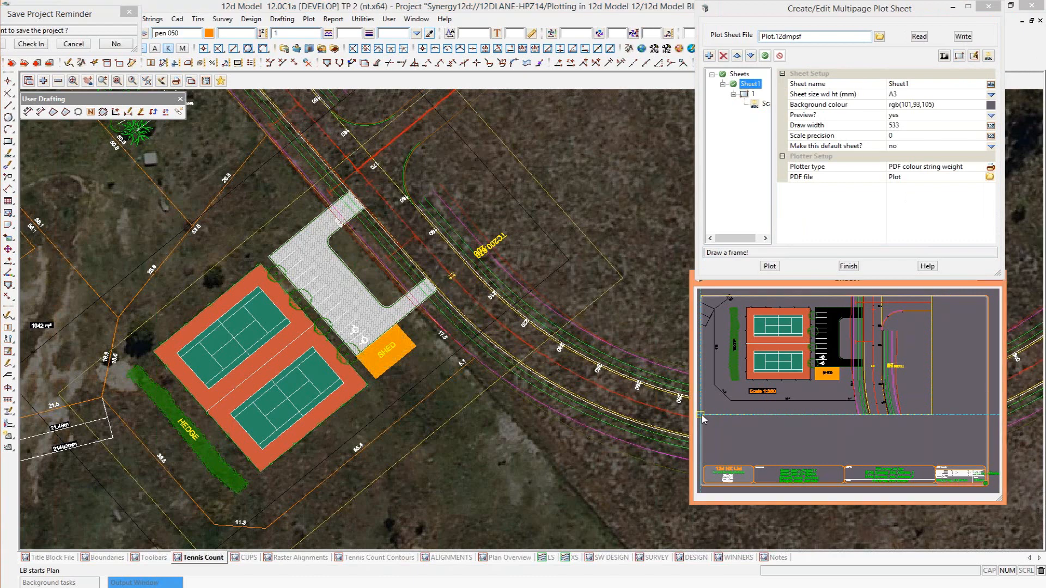
pyautogui.click(831, 469)
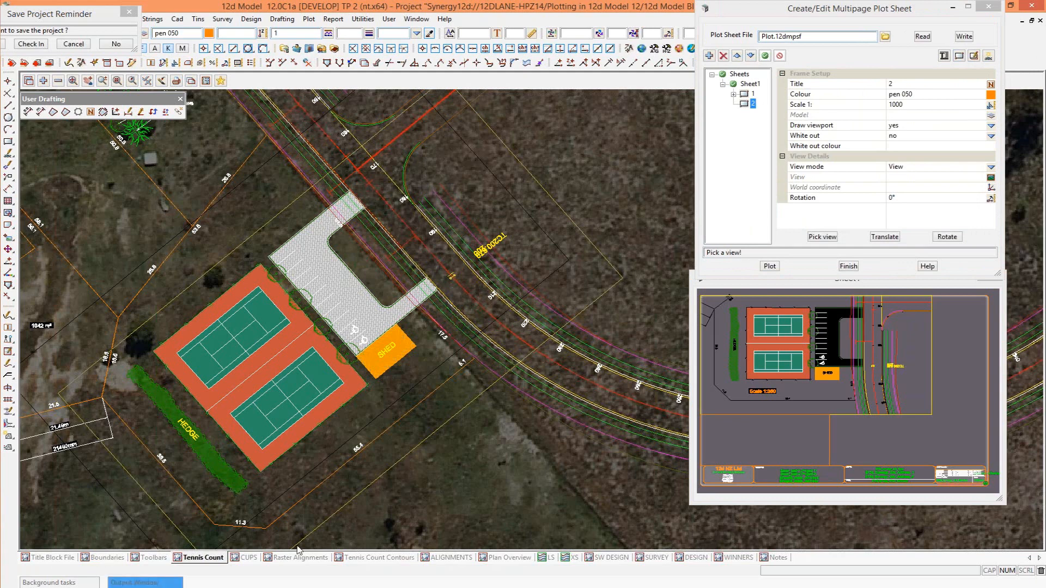
# Show the Boundaries view in frame 2, centred on the labelled trees, and set the frame's scale to 1:350.
pyautogui.scroll(3, 313, 256)
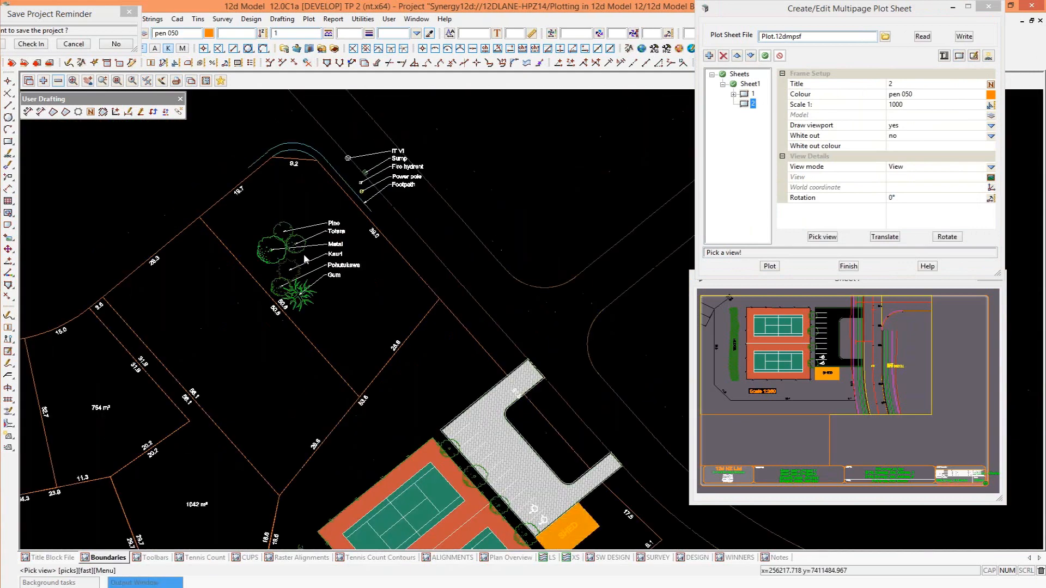
pyautogui.click(303, 255)
pyautogui.middleClick(304, 255)
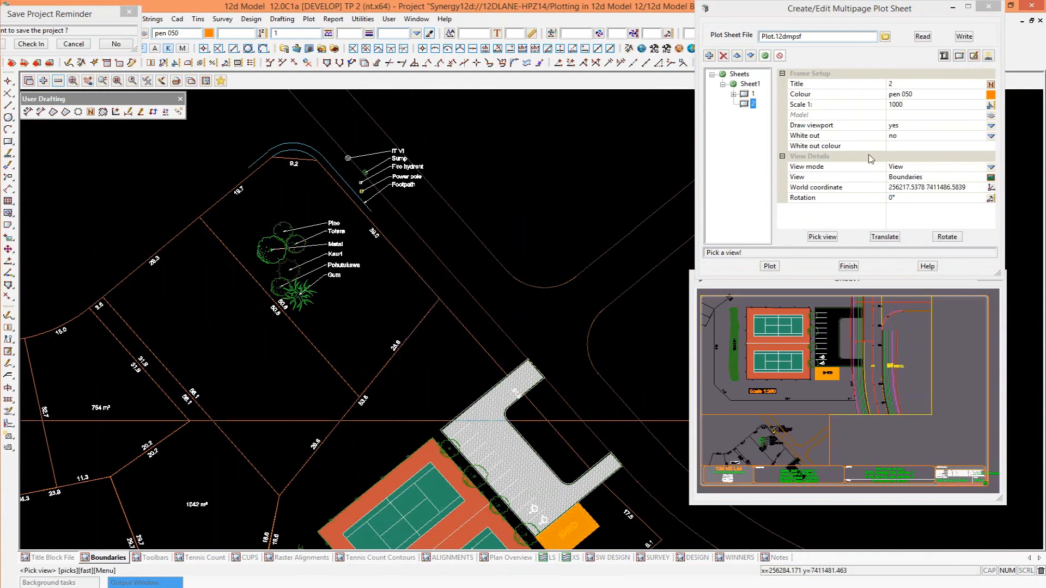
pyautogui.doubleClick(896, 104)
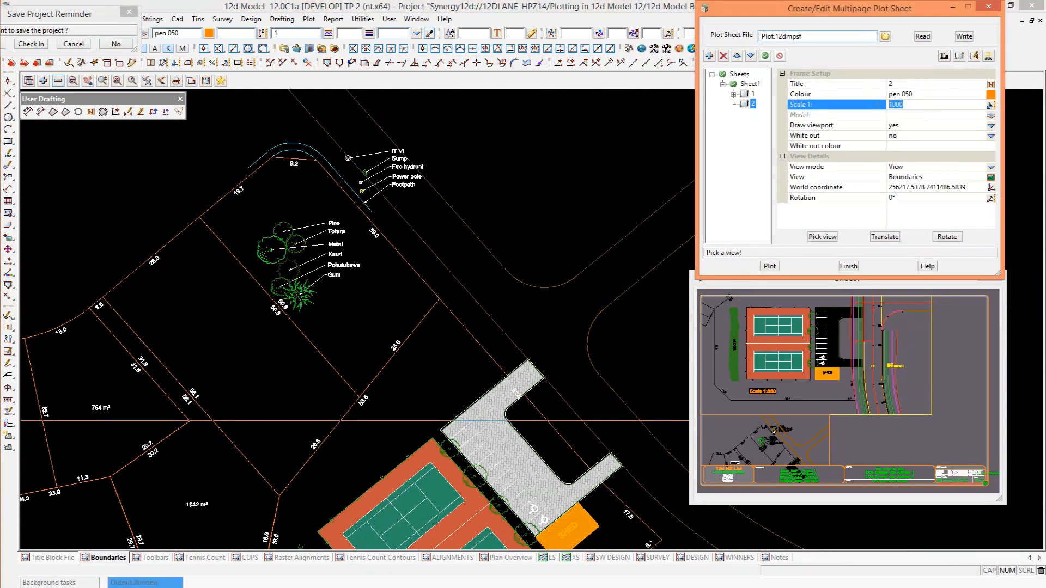
pyautogui.write('350')
pyautogui.press('Return')
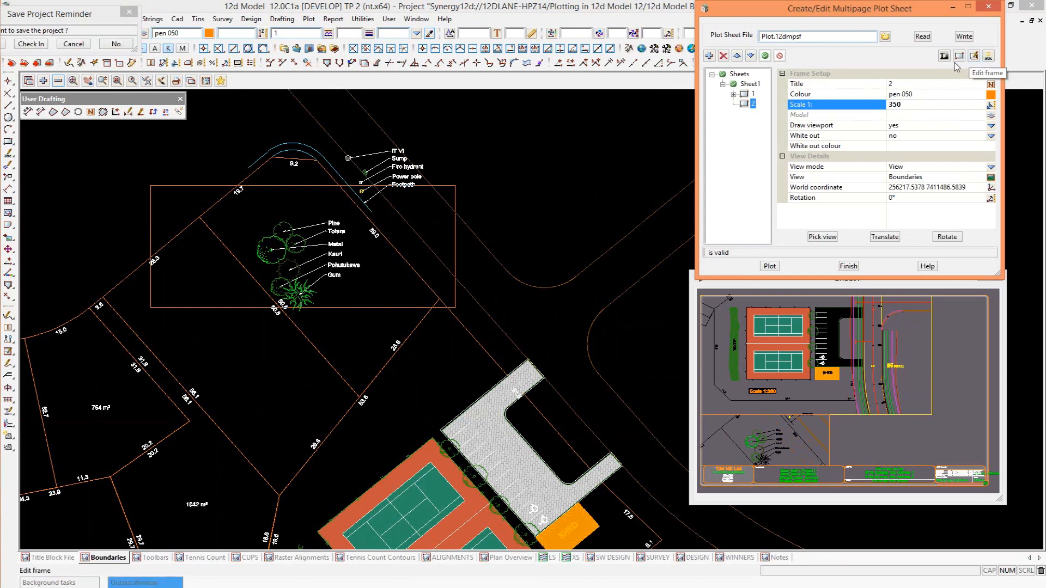
# Translate frame 2 slightly down in the Boundaries view so it takes in the whole group of labelled trees.
pyautogui.click(885, 236)
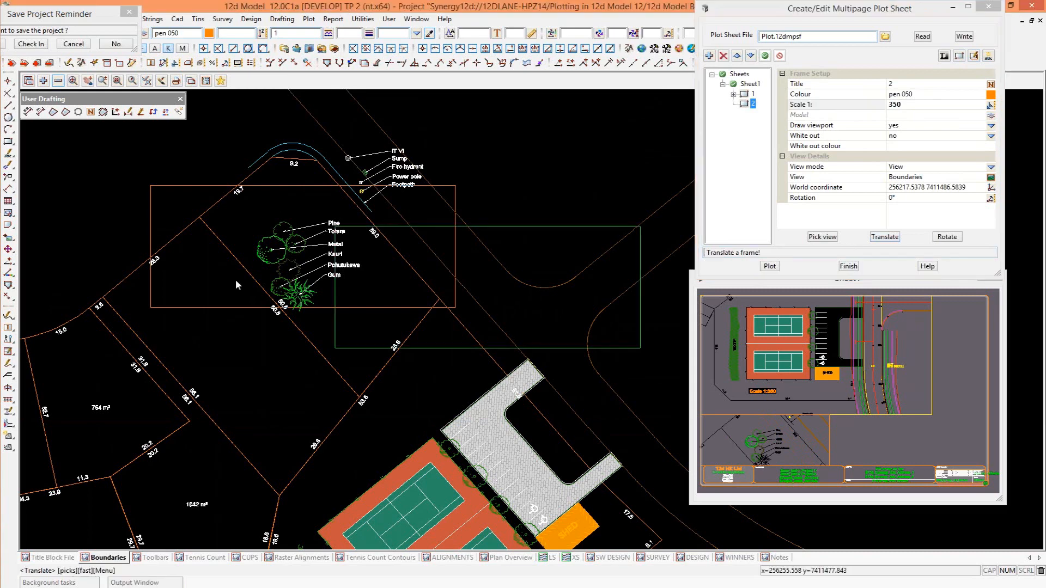
pyautogui.click(298, 268)
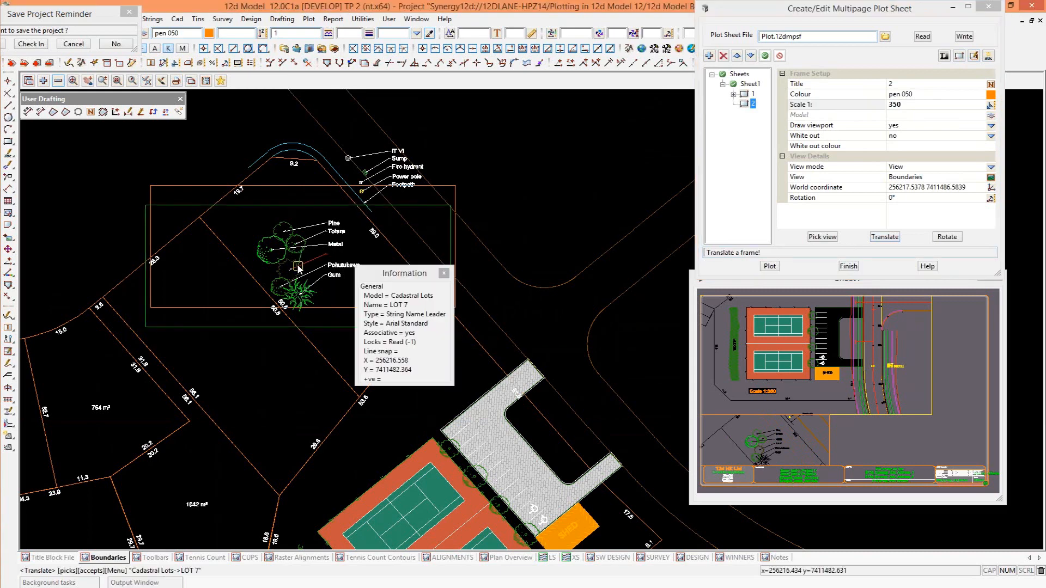
pyautogui.middleClick(297, 268)
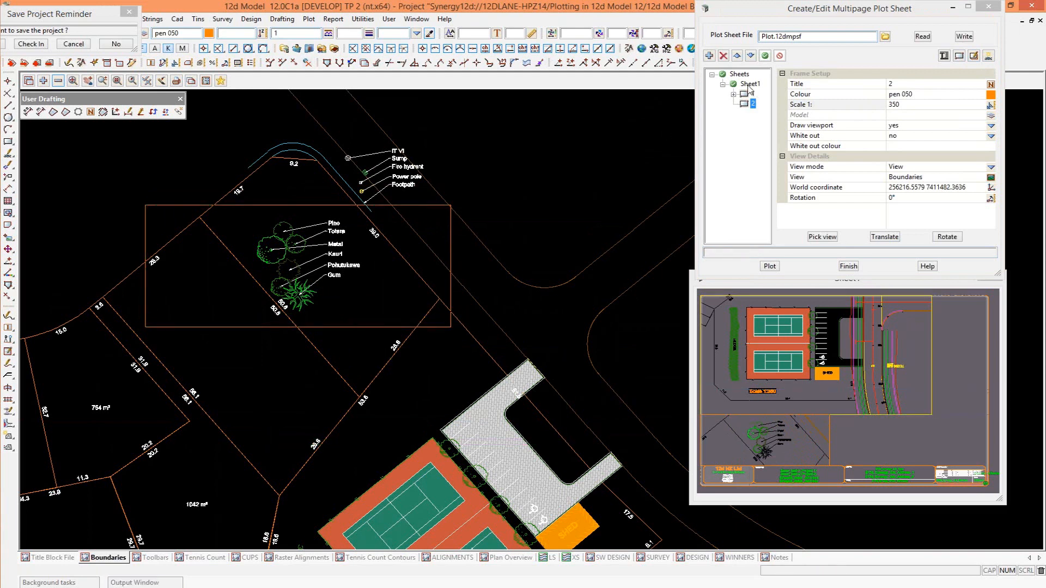
# Plot Sheet1 to the PDF file Plot, replacing the existing Plot.pdf.
pyautogui.click(750, 84)
pyautogui.click(774, 265)
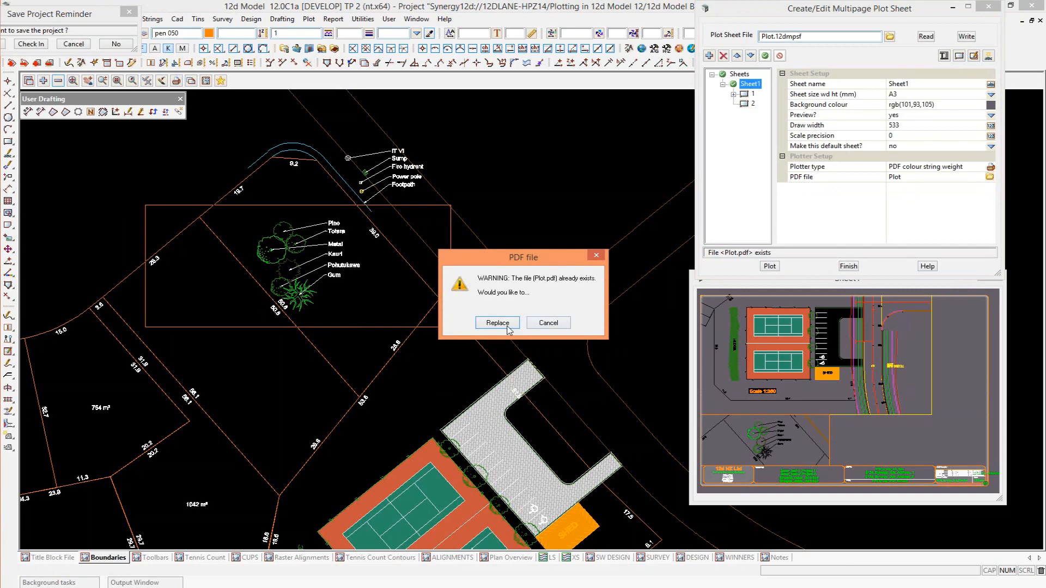
pyautogui.click(497, 323)
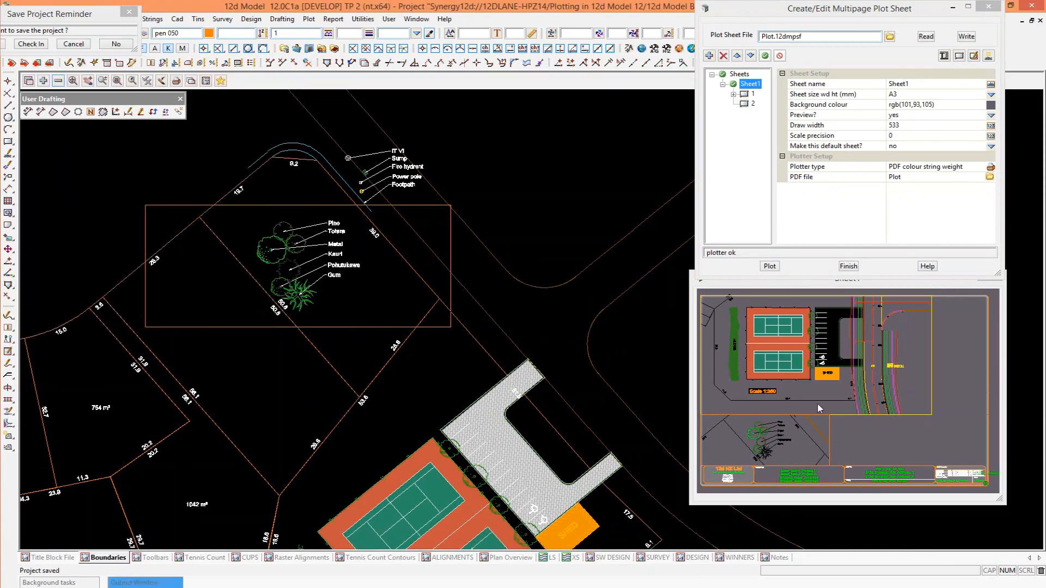
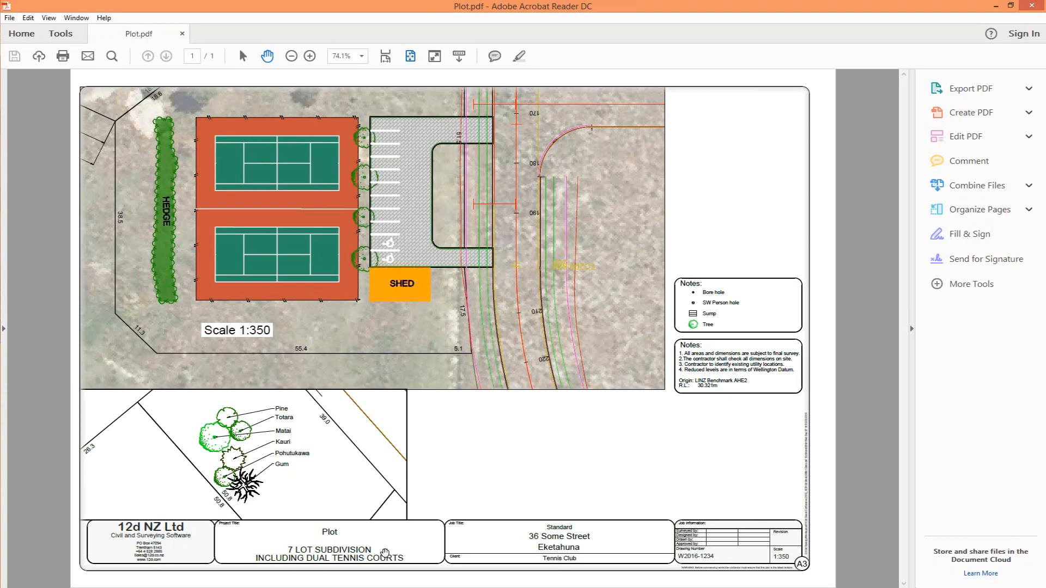
# Close the plotted PDF and load the plot sheet file "One that I just had ready.12dpsf", widening the sheet tree to show full names.
pyautogui.click(1029, 8)
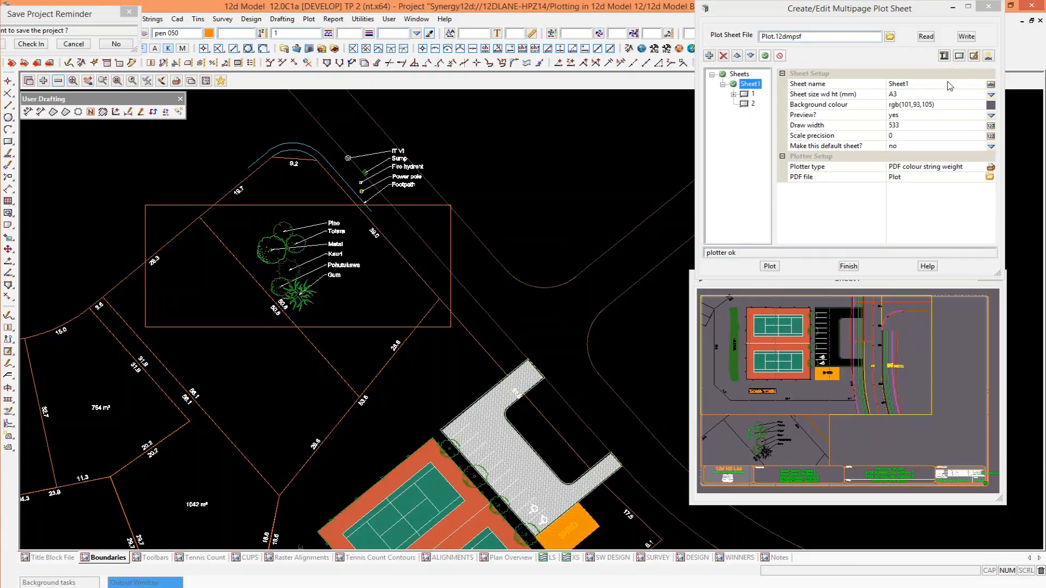
pyautogui.click(890, 36)
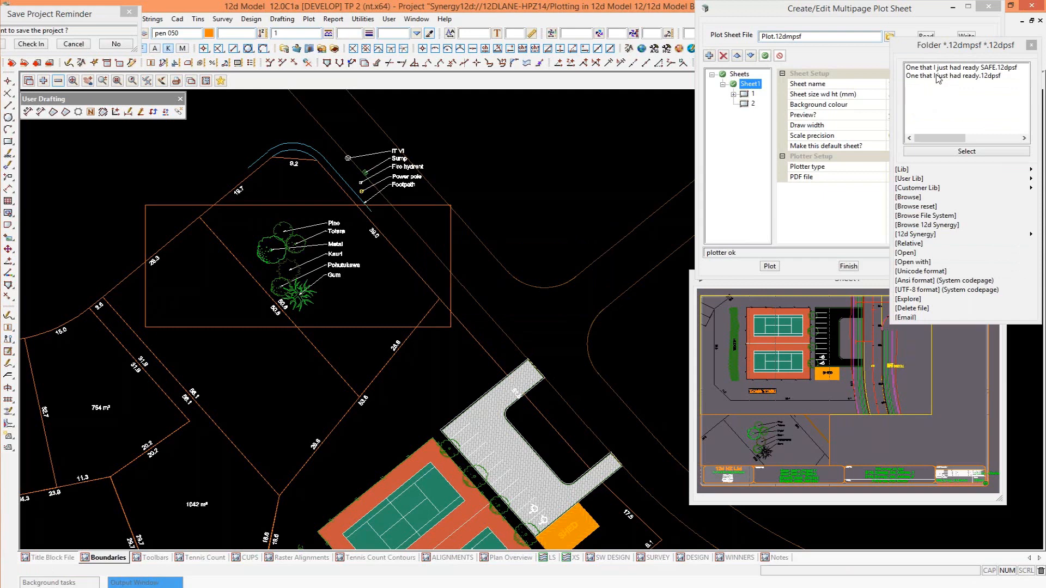
pyautogui.doubleClick(938, 76)
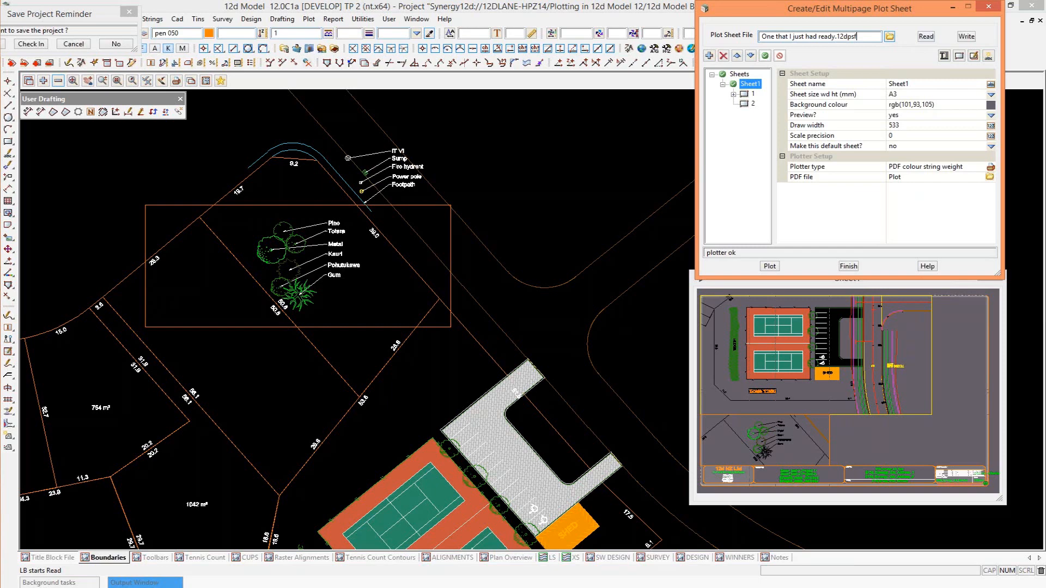
pyautogui.click(926, 37)
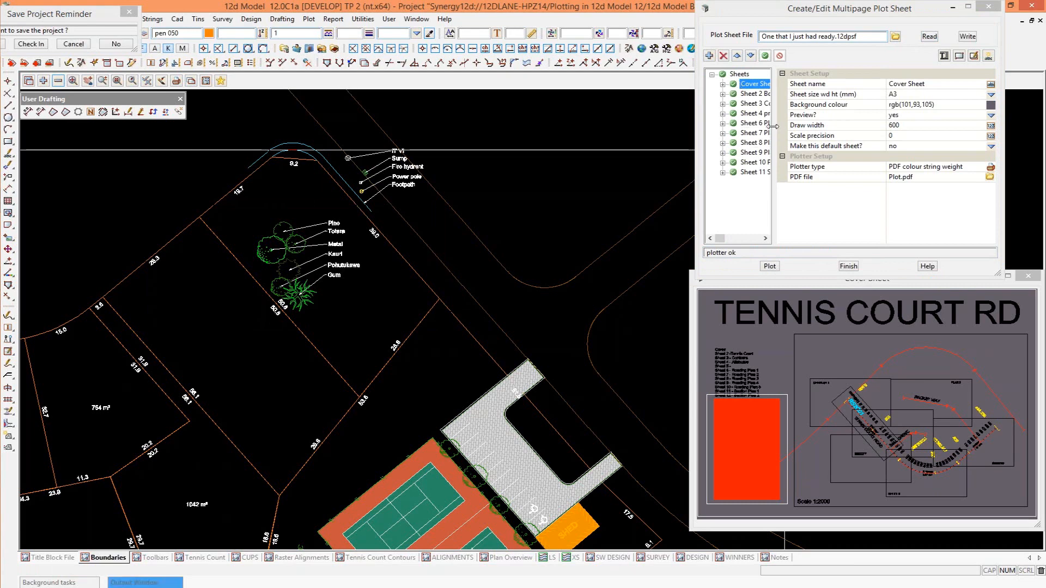
pyautogui.moveTo(774, 126); pyautogui.dragTo(806, 127)
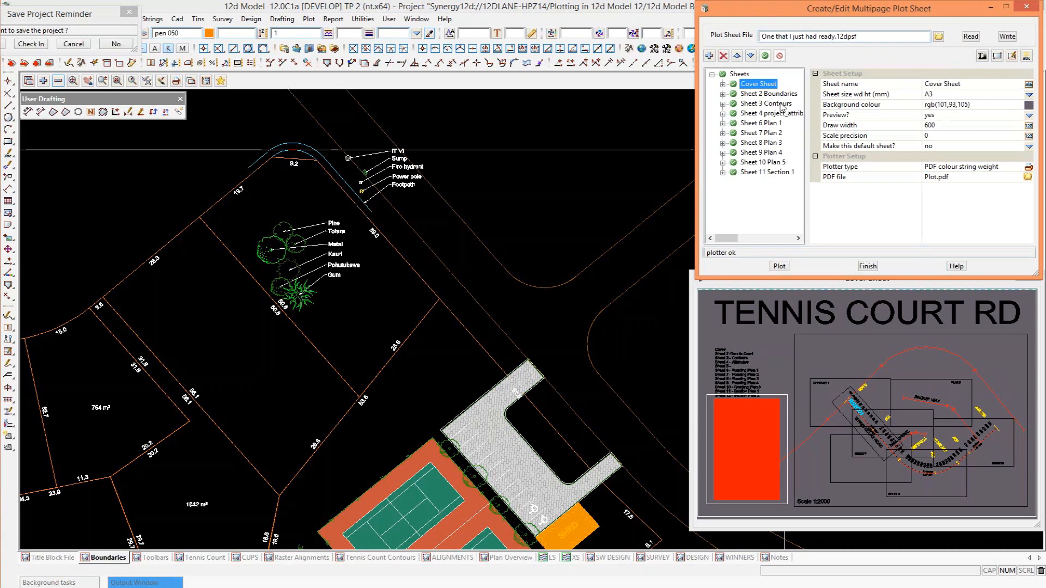
# Preview Sheet 3 Contours, then examine the Boundaries view's favourites editor and its list of saved plan view favourites.
pyautogui.click(781, 104)
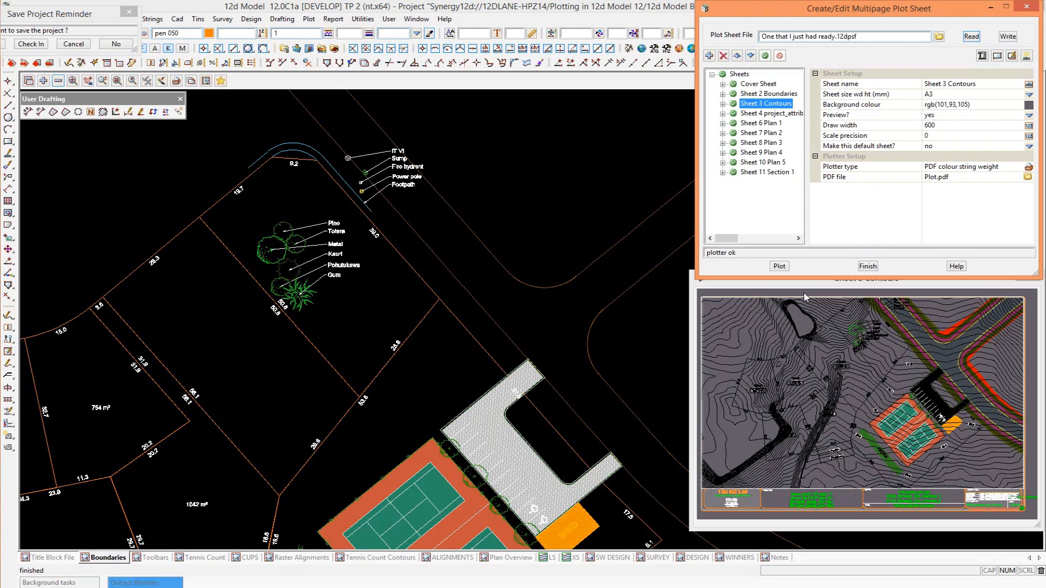
pyautogui.click(221, 81)
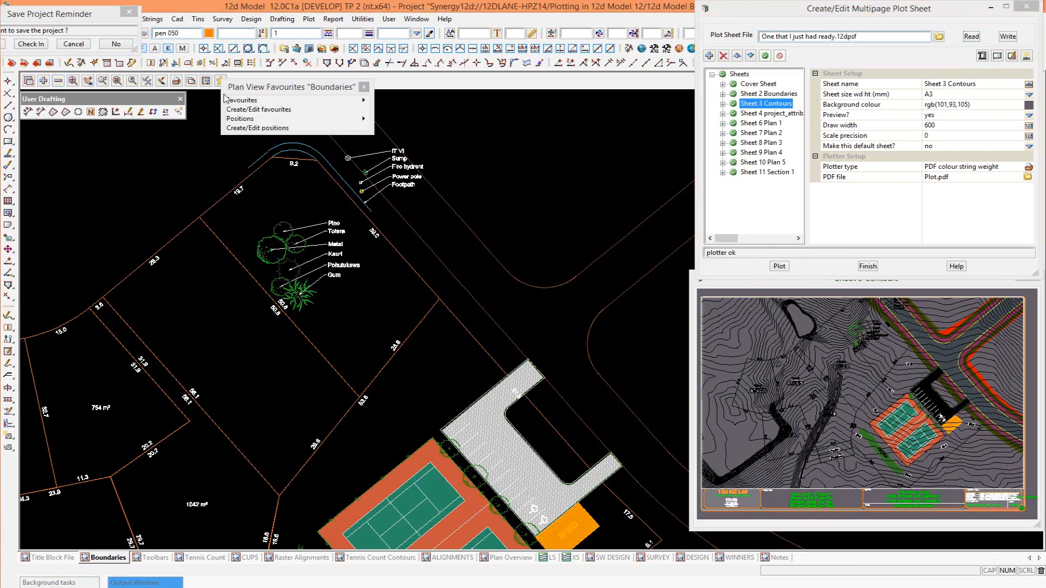
pyautogui.click(254, 110)
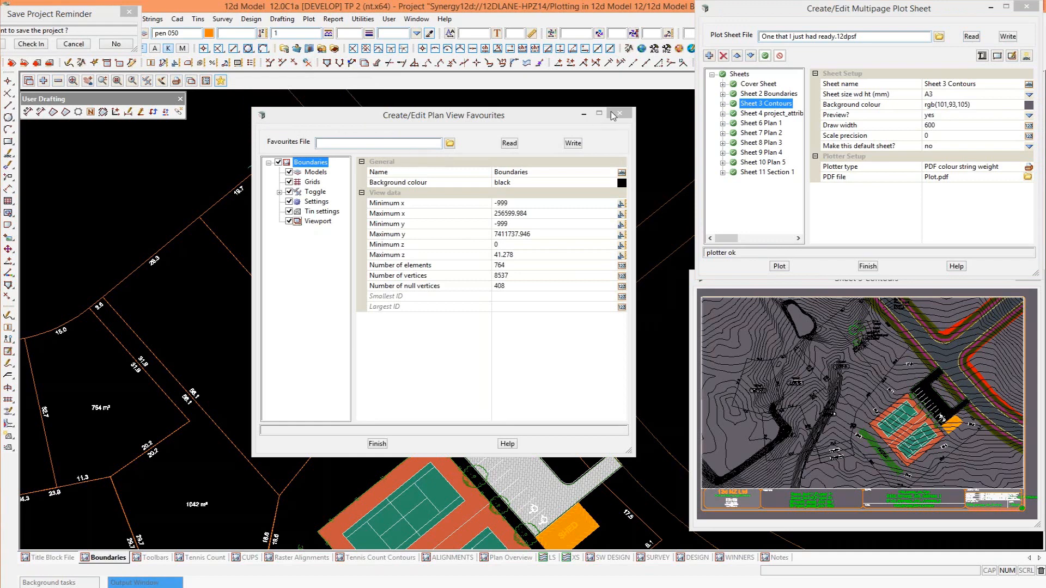
pyautogui.click(221, 80)
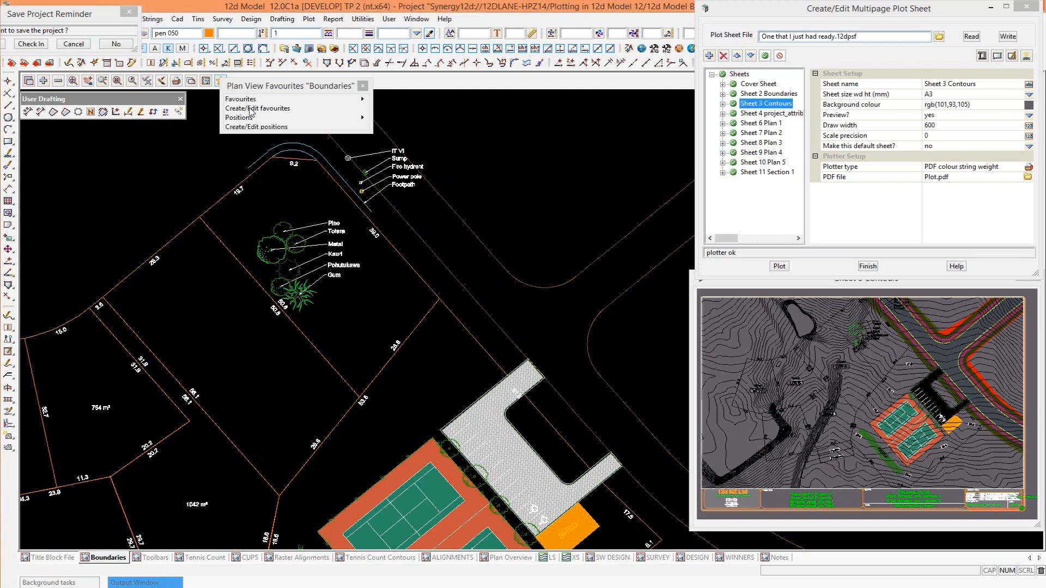
pyautogui.click(245, 100)
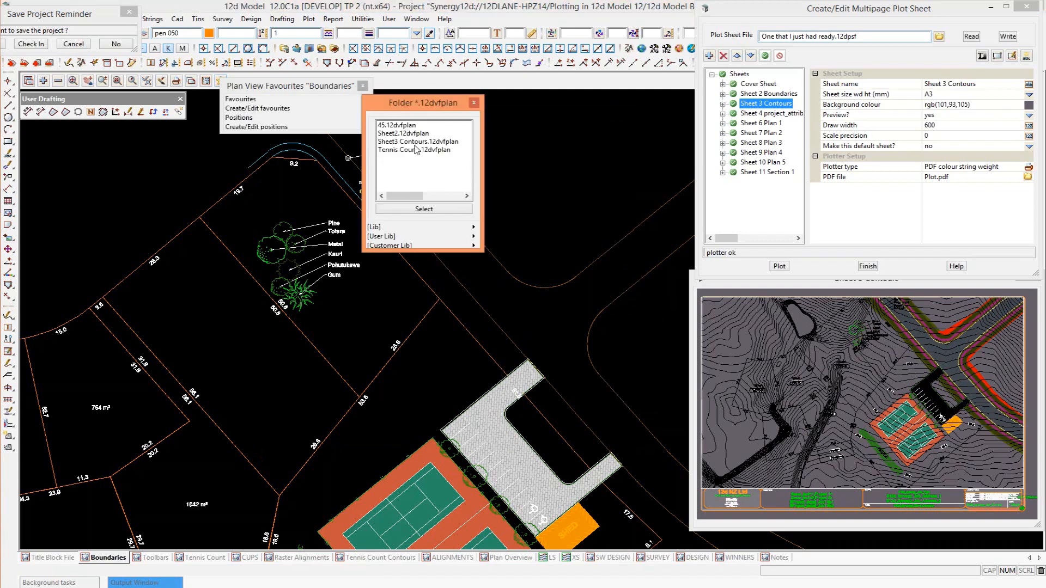
pyautogui.click(474, 103)
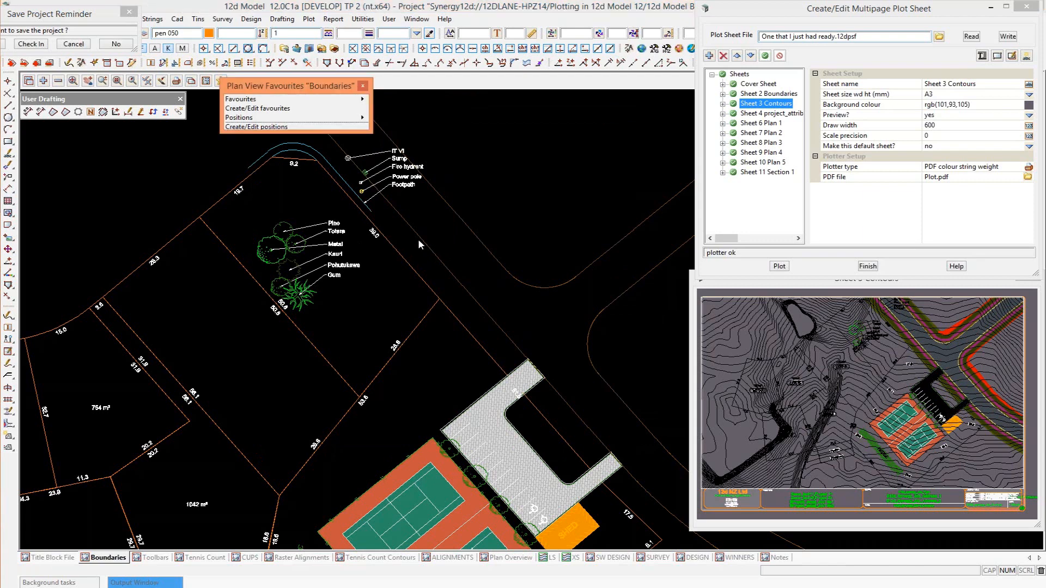
# Inspect frame 1 of Sheet 3 Contours to see which plan view favourite it uses.
pyautogui.click(723, 104)
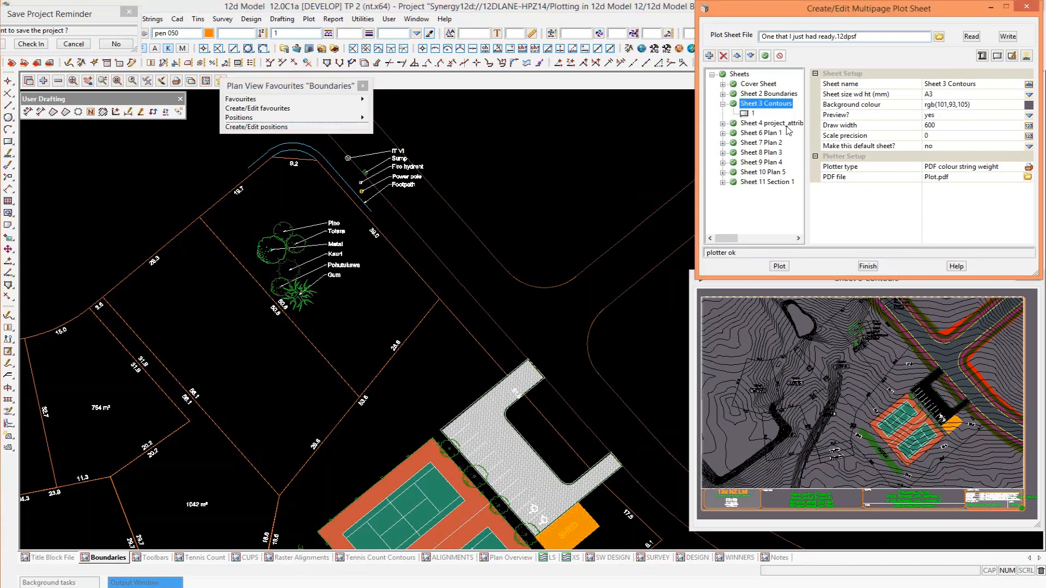
pyautogui.click(752, 113)
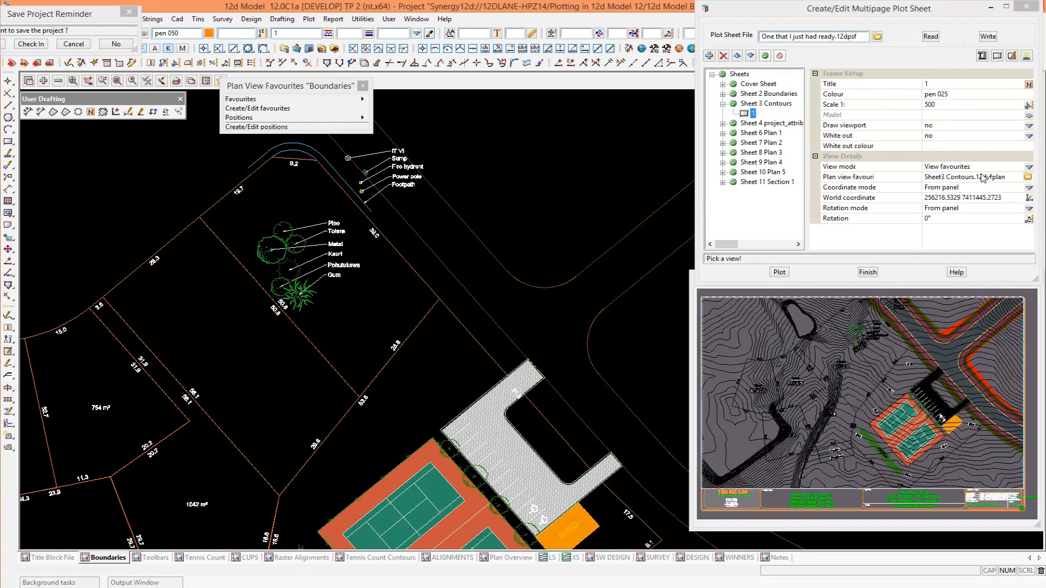
pyautogui.click(1026, 178)
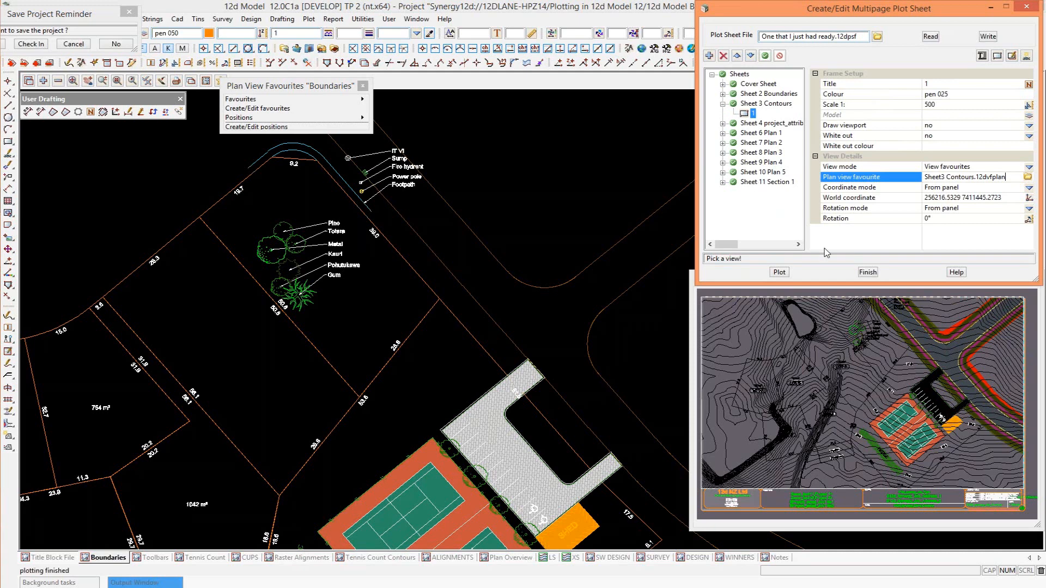
# Make Sheet 11 Section 1 the default sheet and add a new sheet based on it.
pyautogui.click(768, 182)
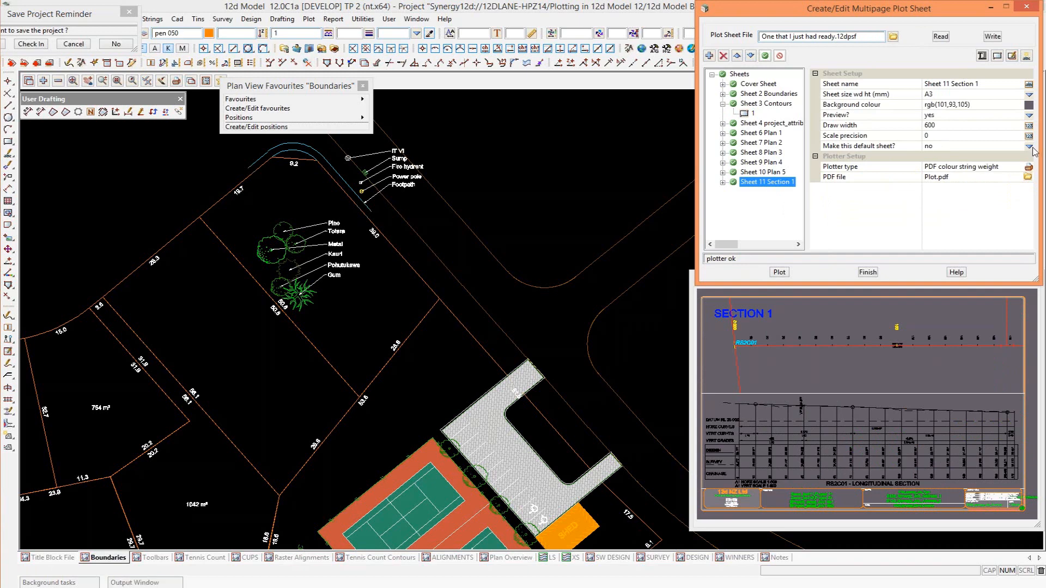
pyautogui.click(937, 147)
pyautogui.click(1029, 146)
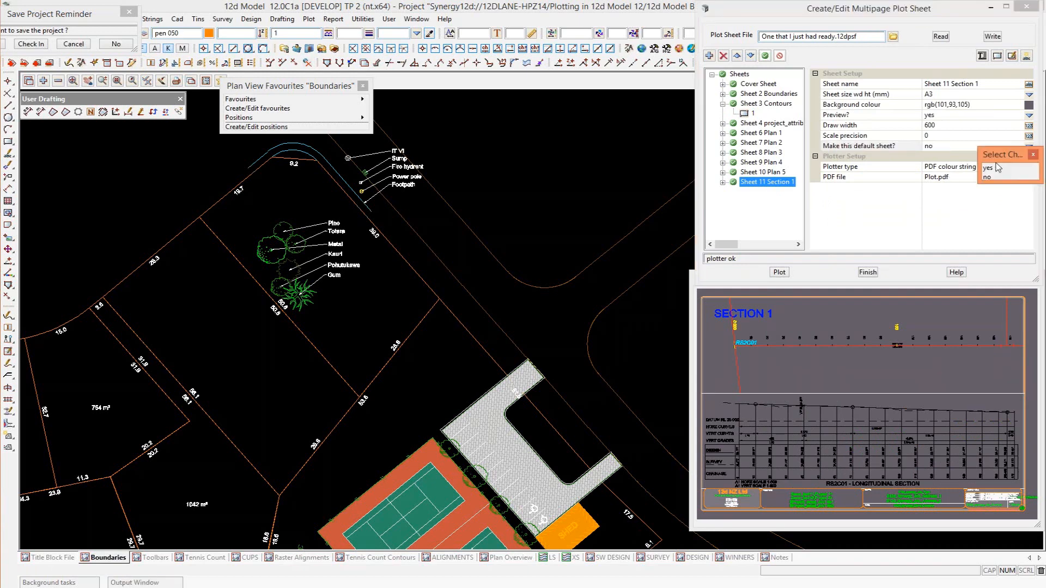
pyautogui.click(989, 169)
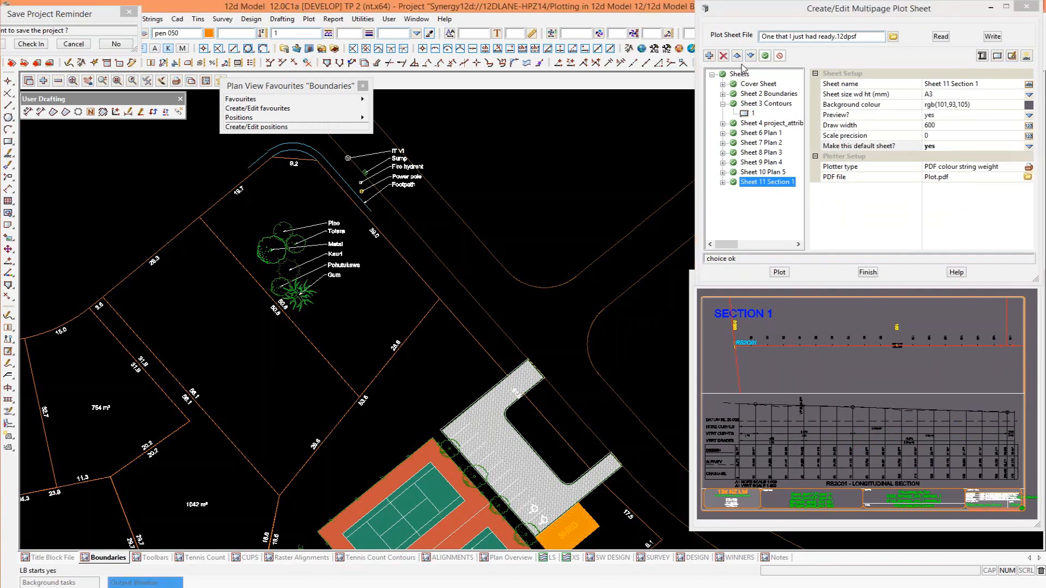
pyautogui.click(708, 56)
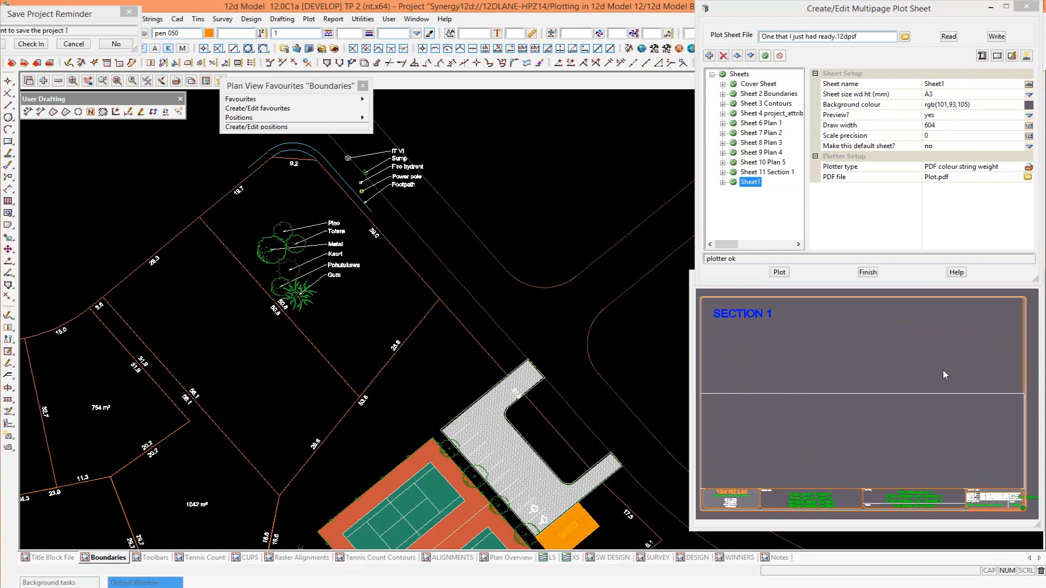
# Change the title of the new sheet's upper plan frame to SECTION 2.
pyautogui.click(816, 349)
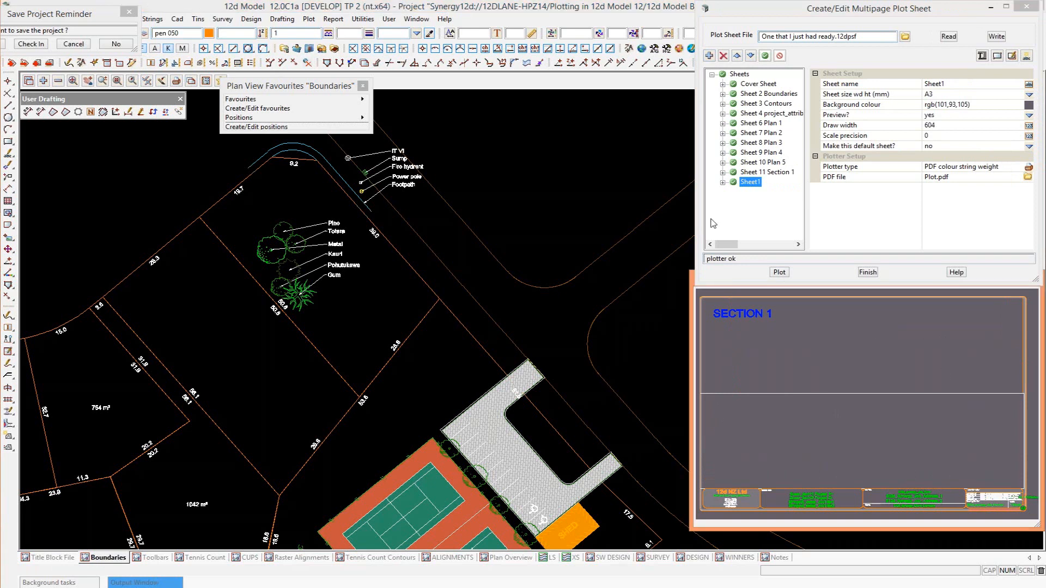
pyautogui.click(723, 182)
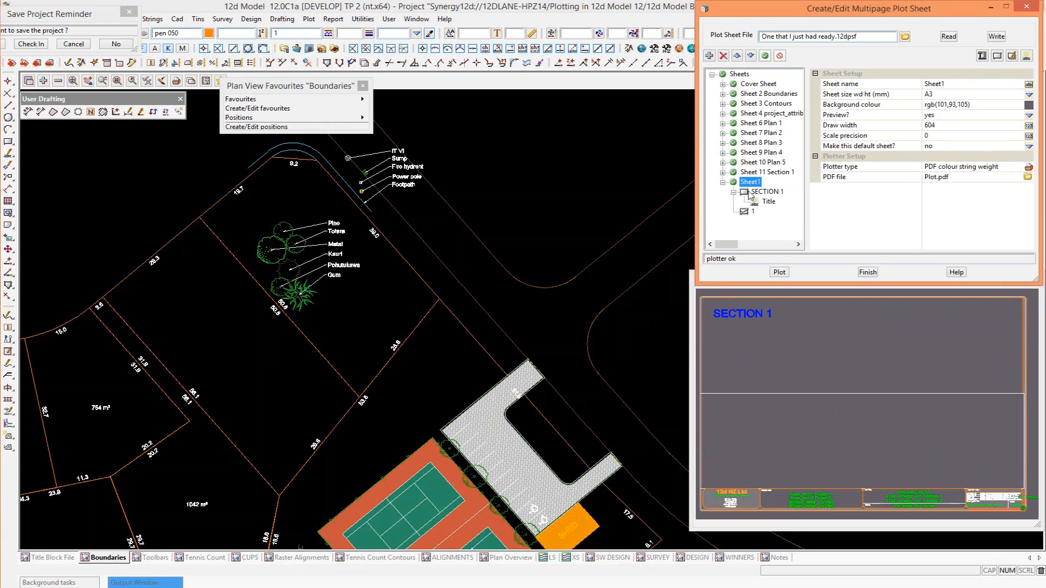
pyautogui.press('Down')
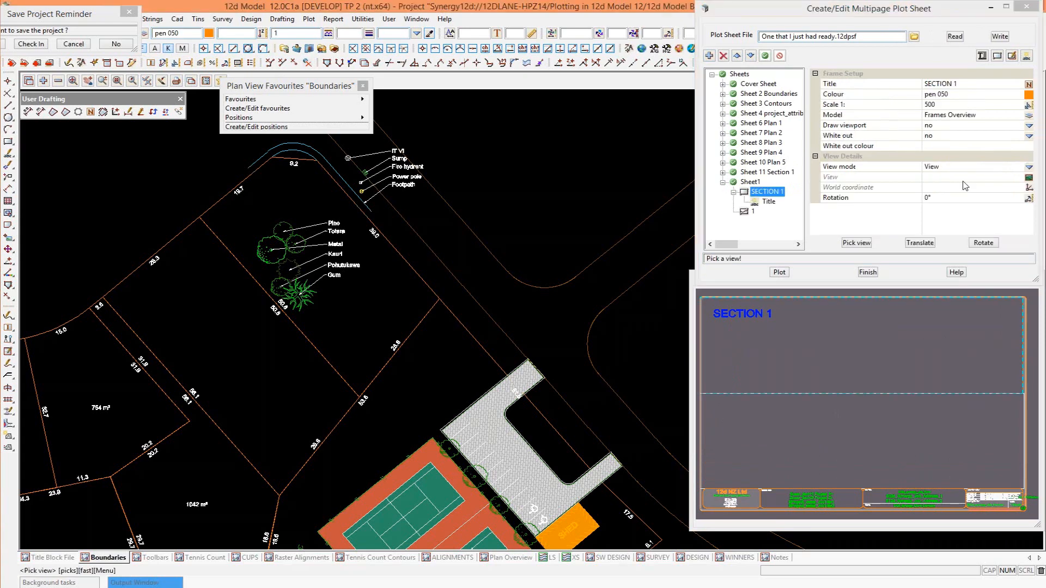
pyautogui.click(963, 82)
pyautogui.press('BackSpace')
pyautogui.write('2')
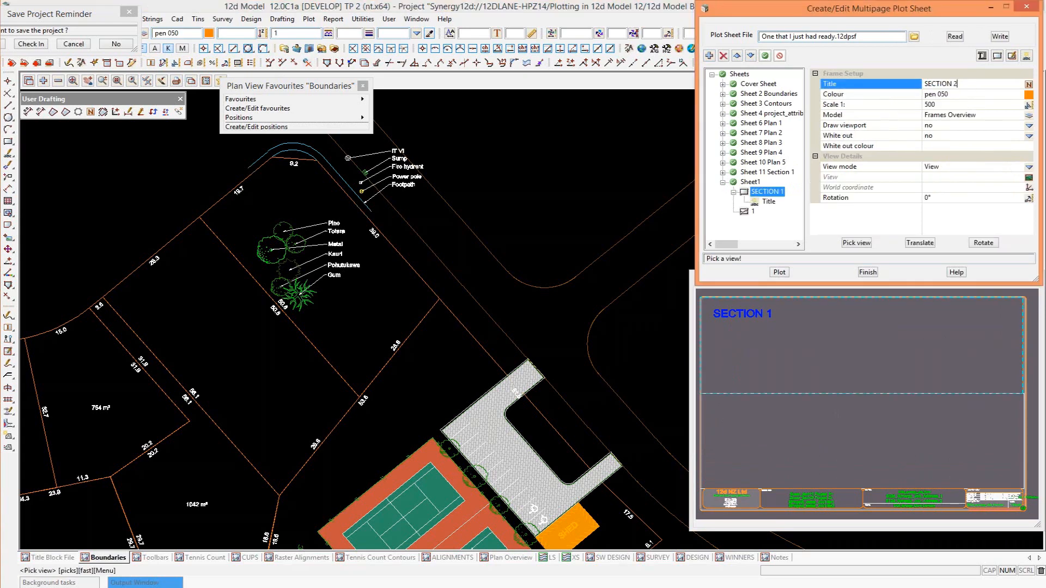
pyautogui.press('Return')
# Show the Raster Alignments view in the SECTION 2 frame, centred on the bottom of the red alignment's large curve.
pyautogui.click(866, 244)
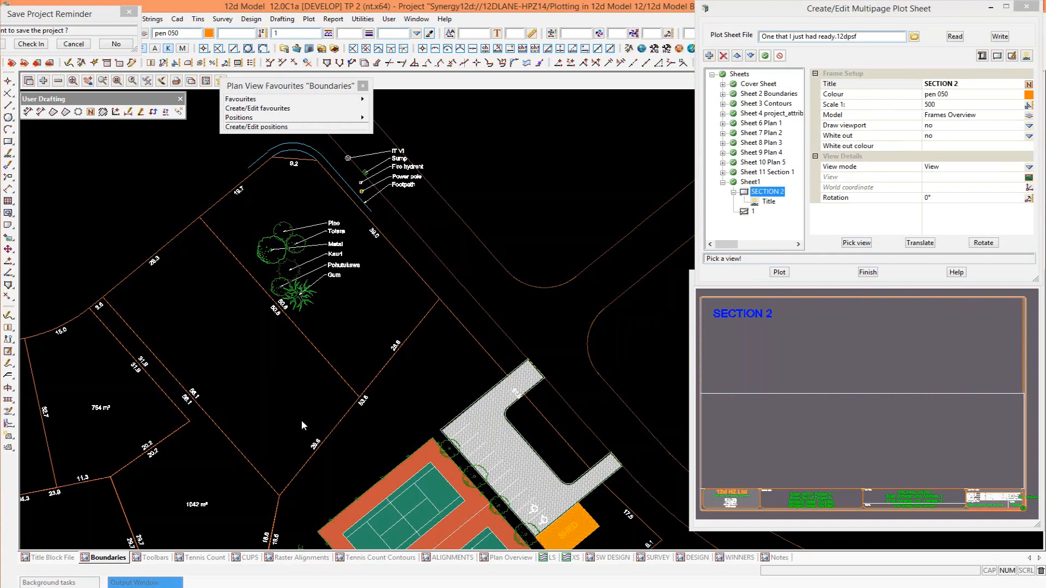
pyautogui.click(302, 557)
pyautogui.scroll(-10, 410, 379)
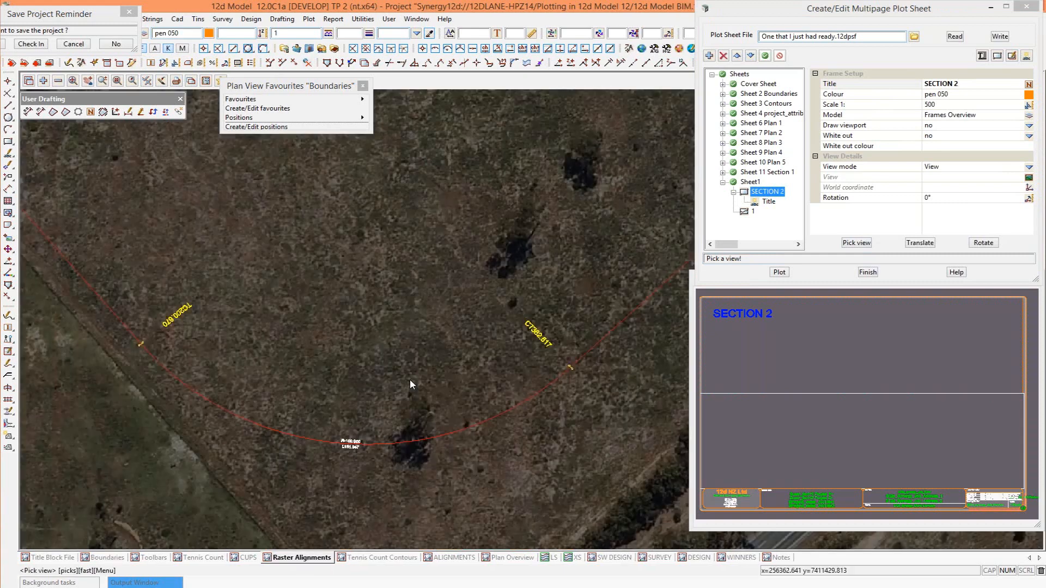
pyautogui.scroll(-2, 399, 438)
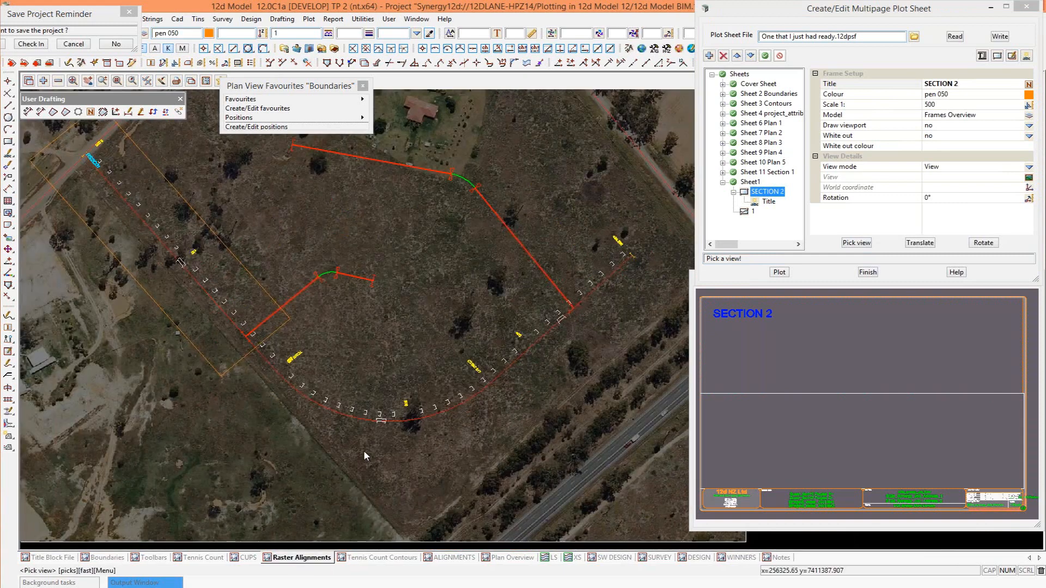
pyautogui.scroll(3, 362, 450)
pyautogui.click(377, 410)
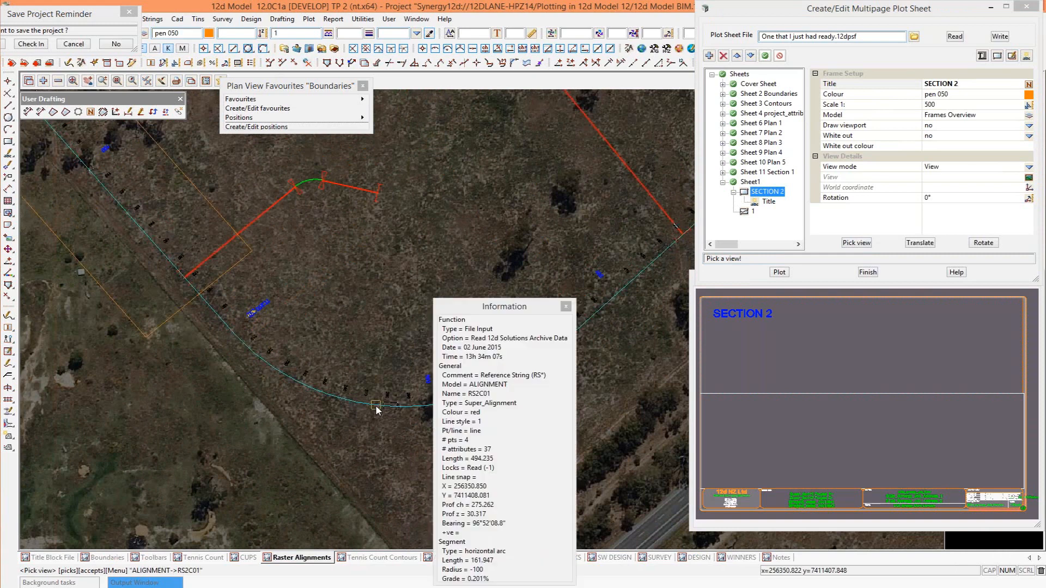
pyautogui.middleClick(384, 410)
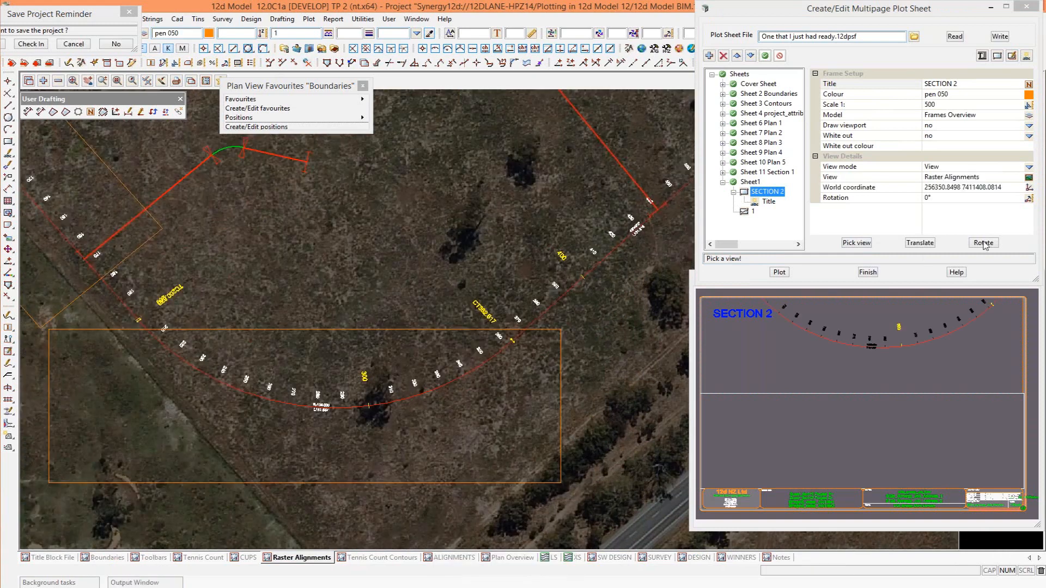
# Rotate the SECTION 2 frame clockwise in the Raster Alignments view to a rotation of about 337°33'.
pyautogui.click(984, 244)
pyautogui.click(475, 480)
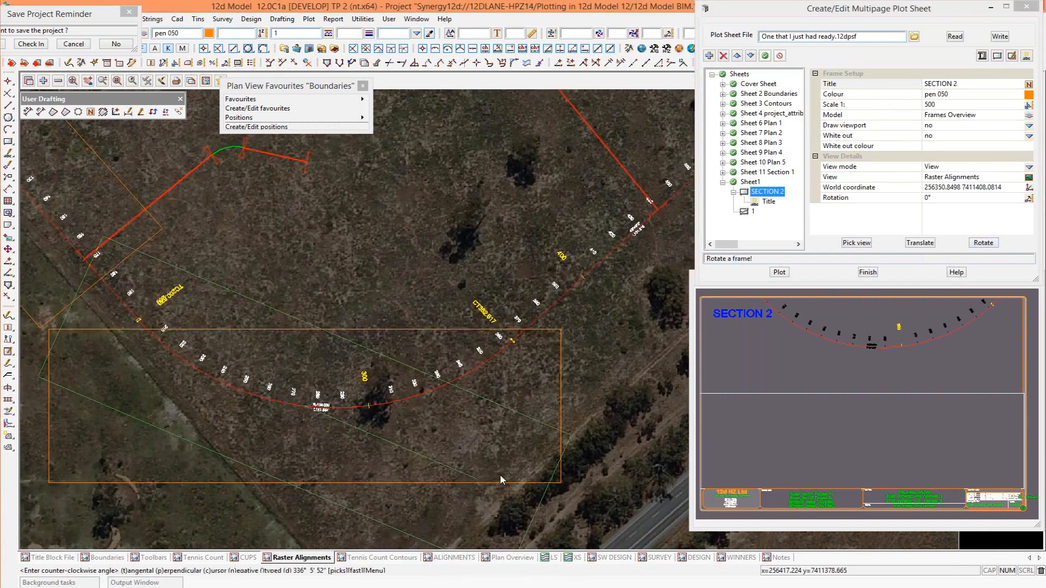
pyautogui.click(496, 479)
pyautogui.middleClick(531, 443)
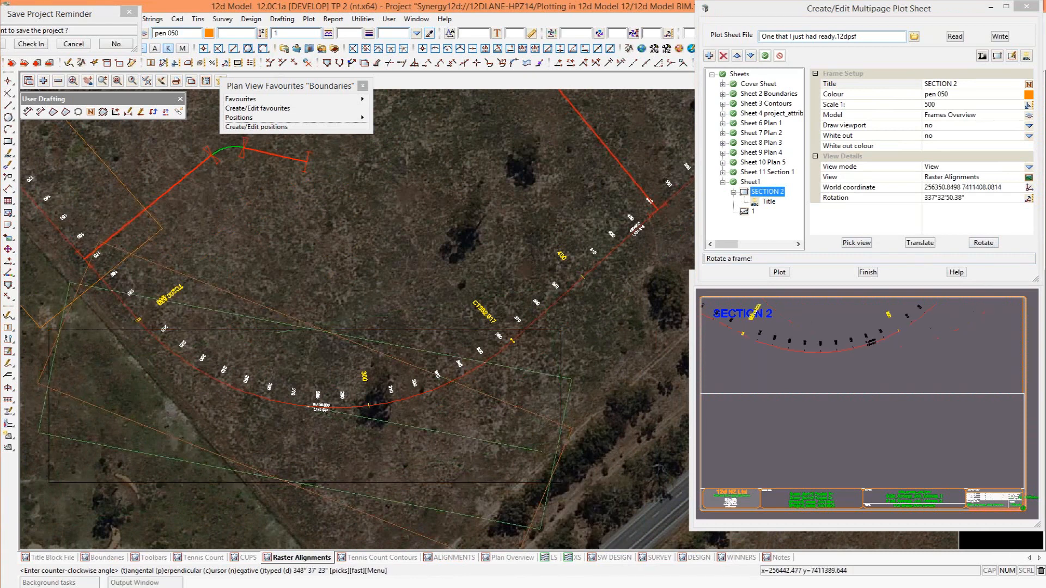
# Translate the SECTION 2 frame up and slightly left so its centre sits just inside the alignment curve.
pyautogui.click(550, 326)
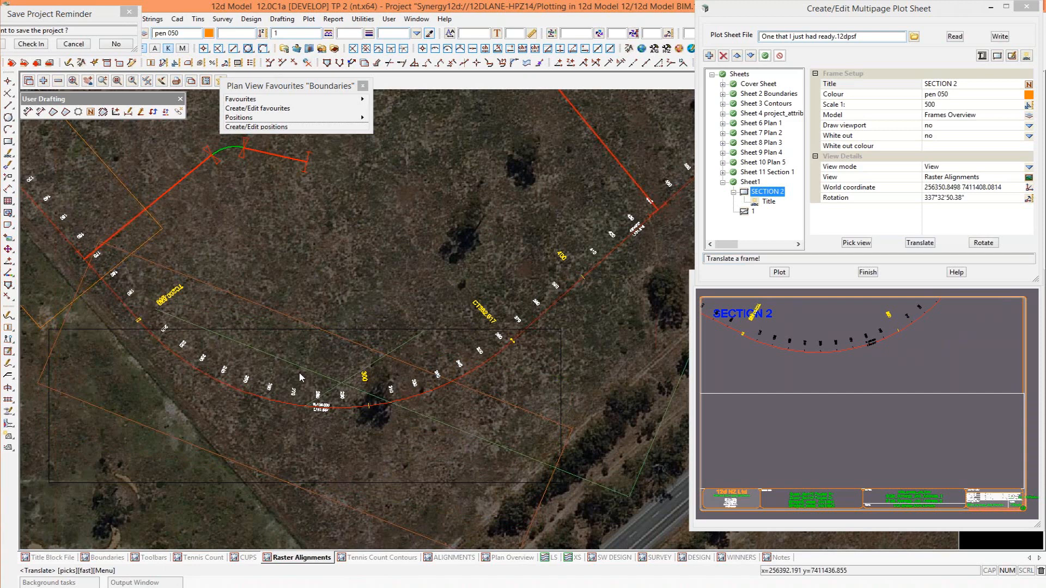
pyautogui.click(298, 374)
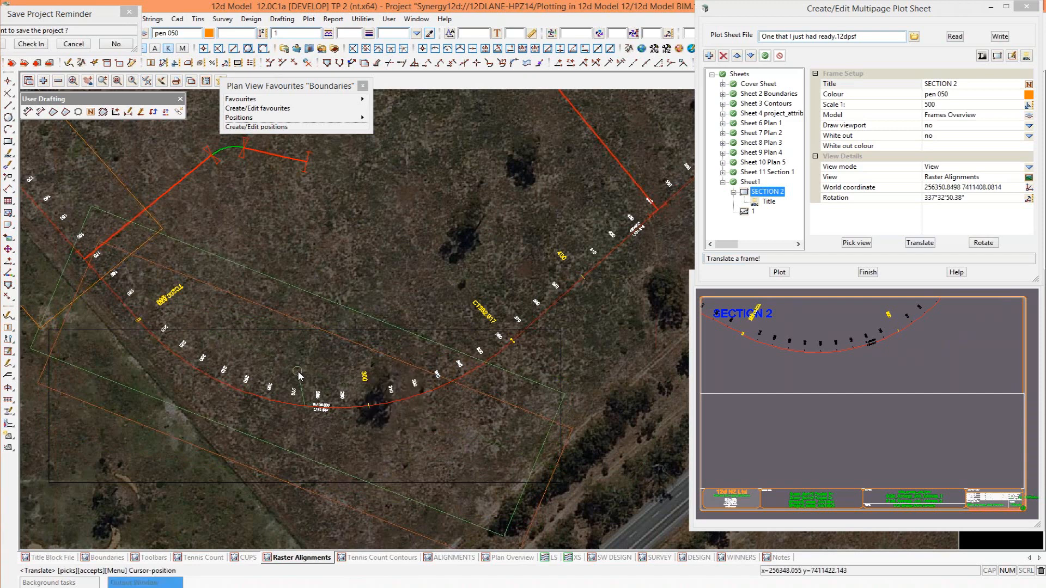
pyautogui.middleClick(310, 371)
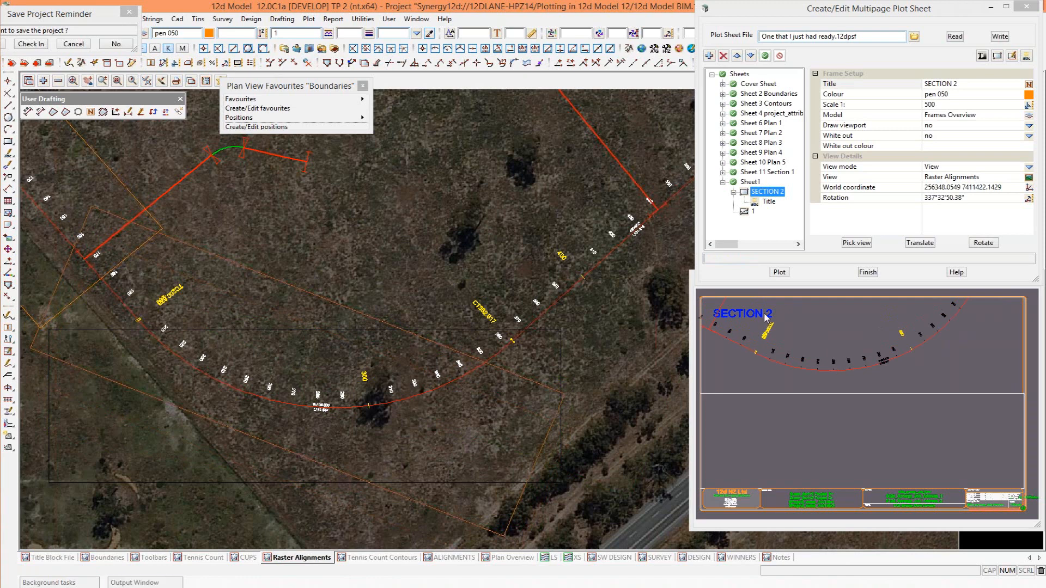
# Move the SECTION 2 title down to the lower-left corner of its plan frame, just above the long section frame.
pyautogui.click(1012, 55)
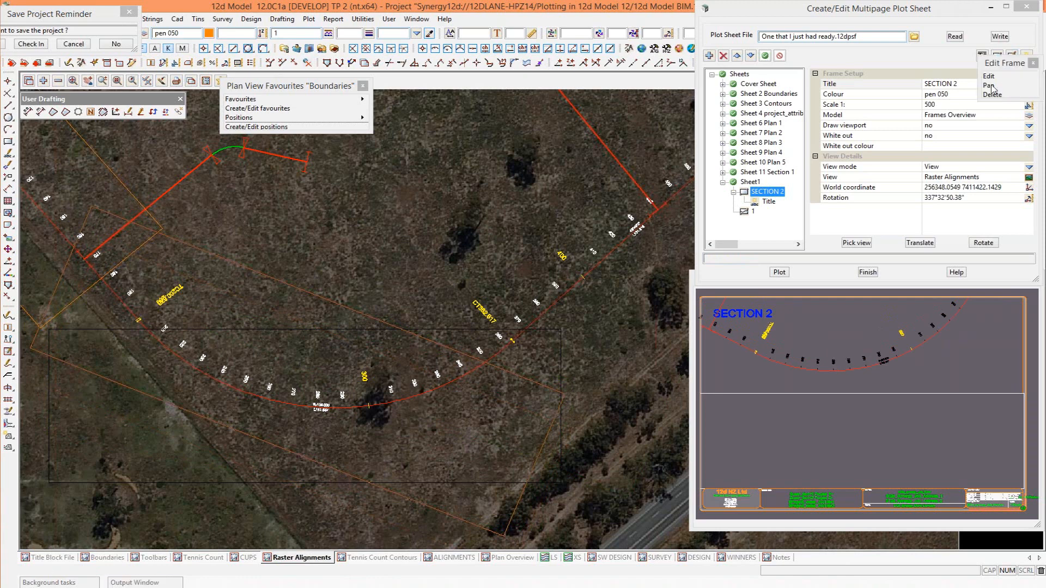
pyautogui.click(990, 86)
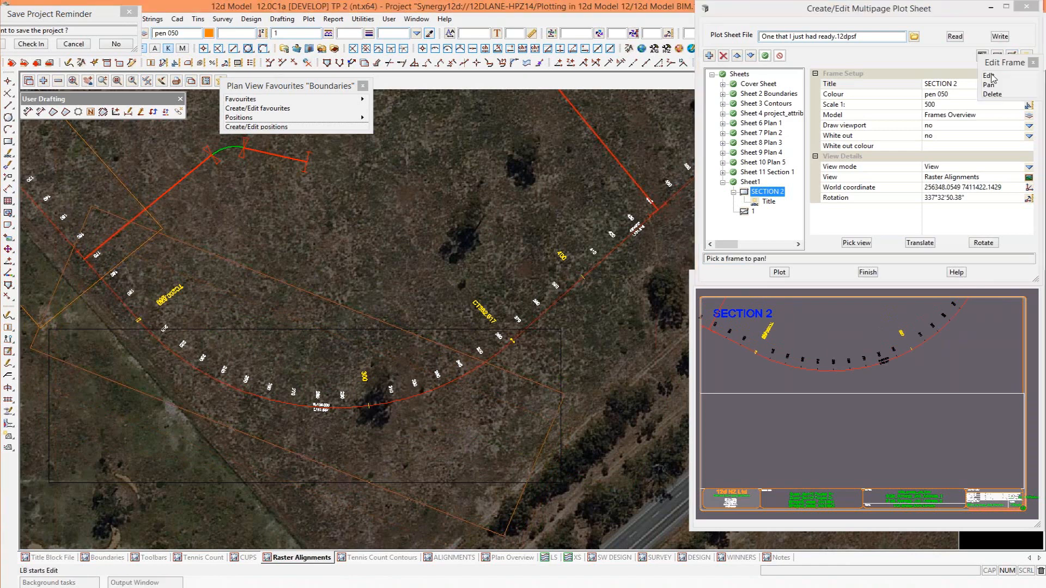
pyautogui.click(990, 76)
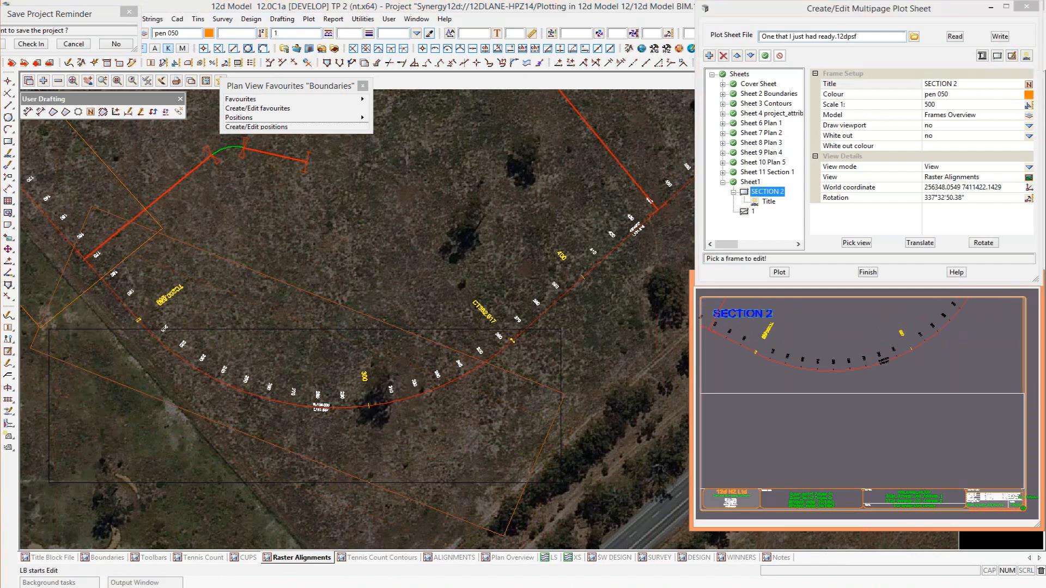
pyautogui.moveTo(748, 313); pyautogui.dragTo(740, 380)
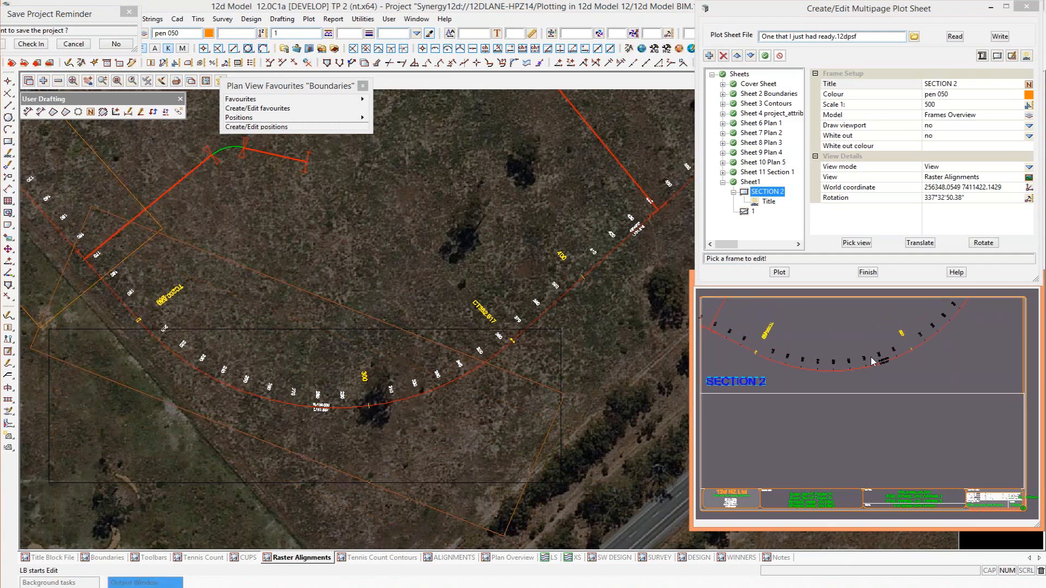
# Fill the lower long section frame using the Longsection for MPS.lplotppf file, with start chainage 170 and end chainage 330.
pyautogui.click(744, 212)
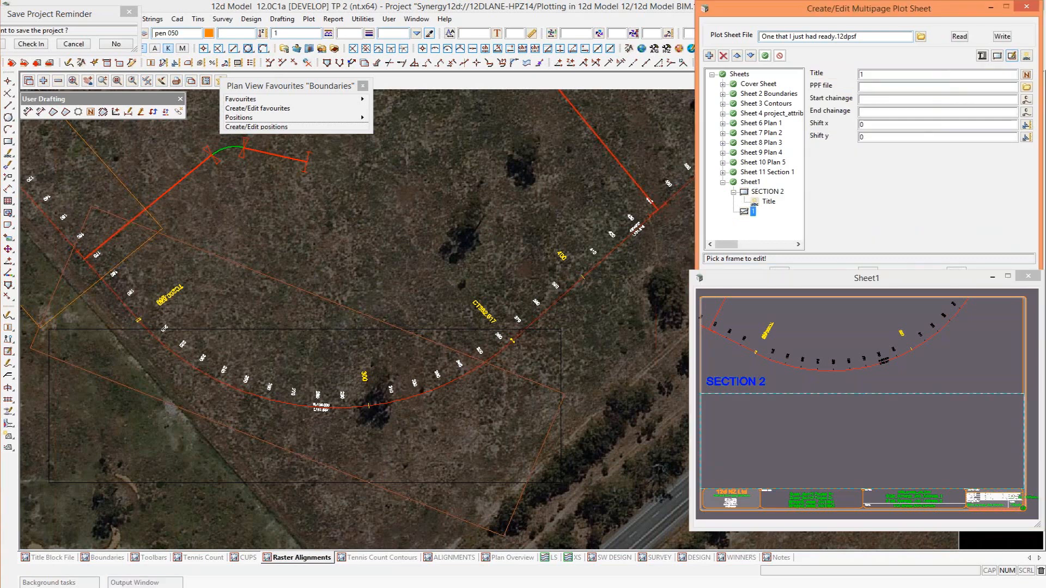
pyautogui.click(1026, 87)
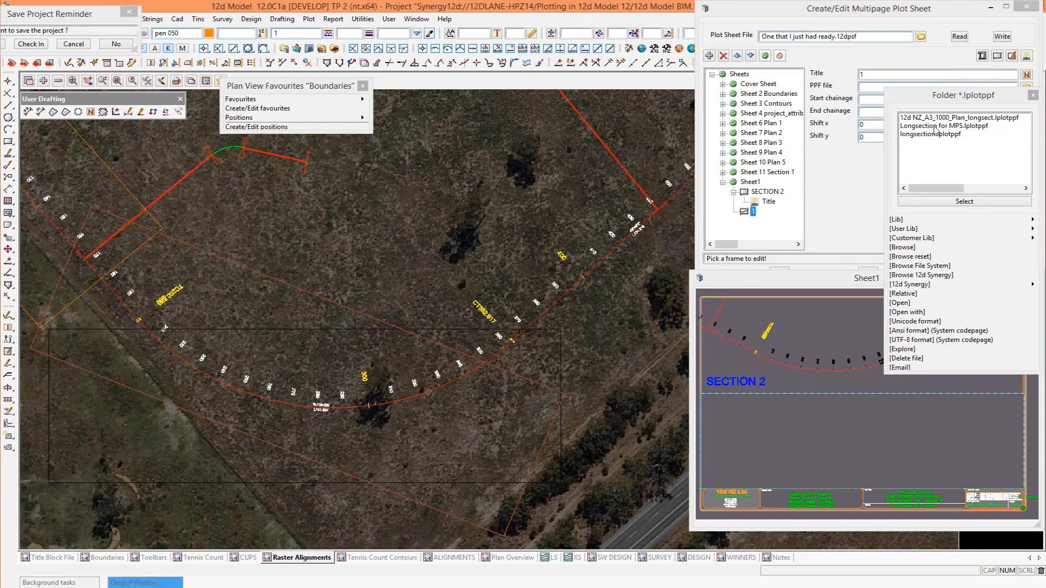
pyautogui.doubleClick(934, 127)
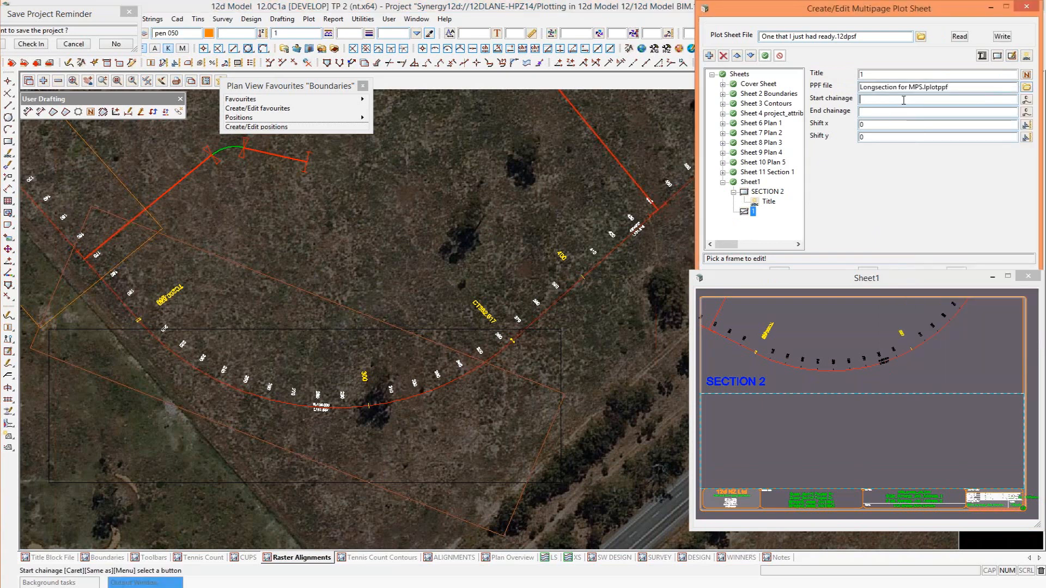
pyautogui.write('170')
pyautogui.press('Return')
pyautogui.write('330')
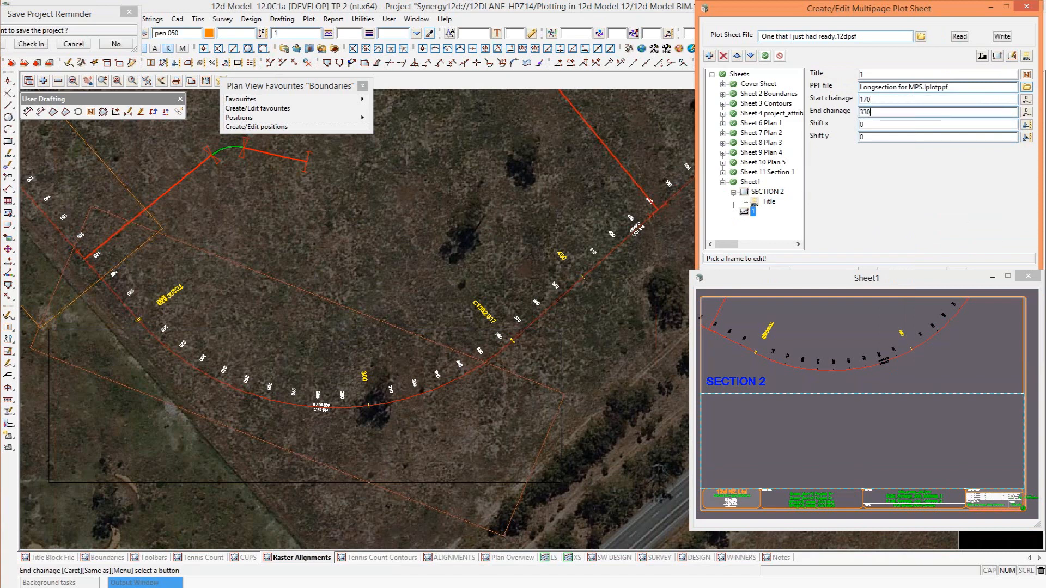
pyautogui.press('Return')
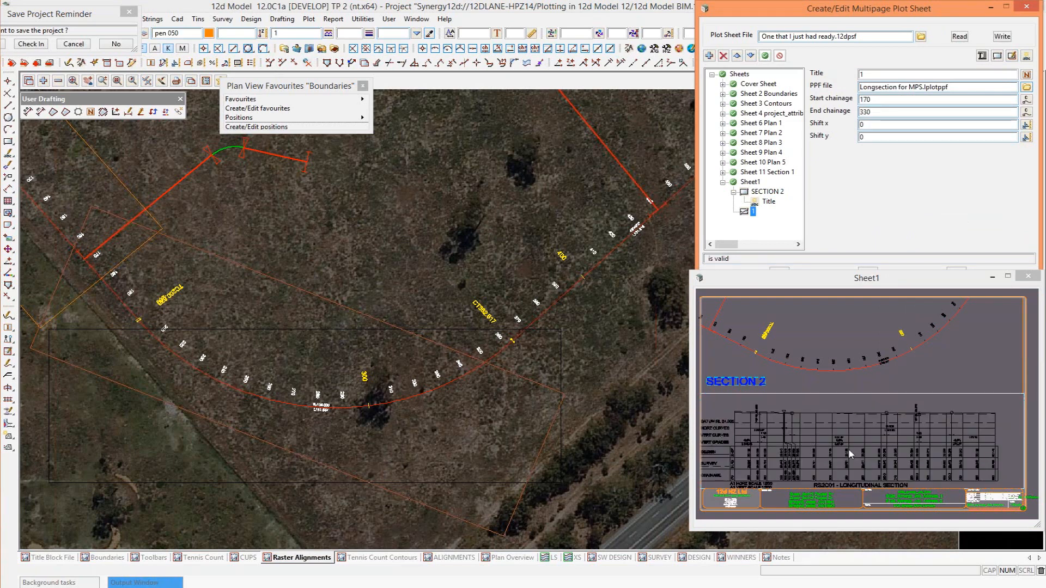
# Pan the longitudinal section slightly right and up so it sits fully inside its frame on the sheet.
pyautogui.click(1009, 58)
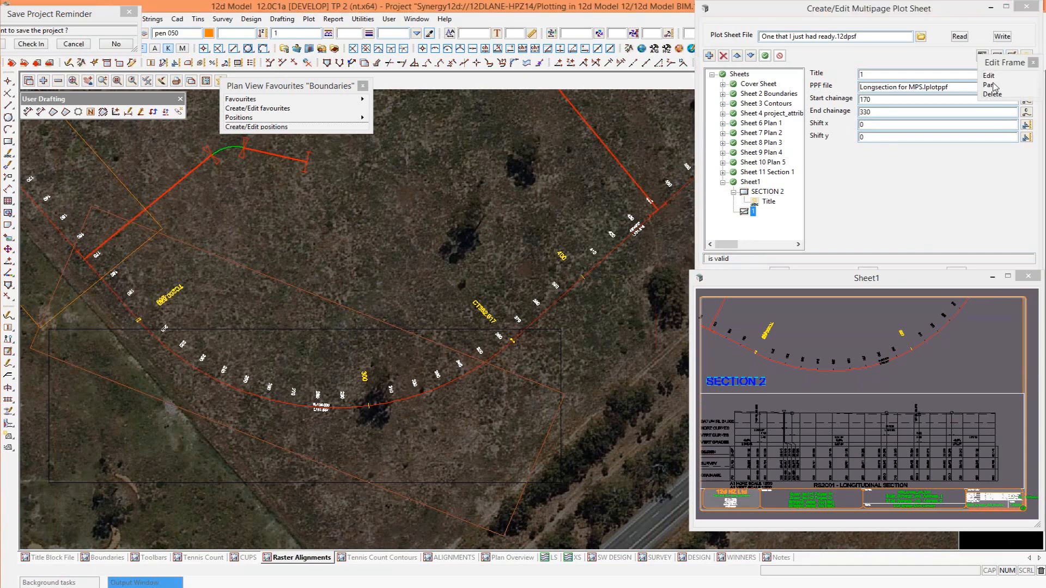
pyautogui.click(992, 85)
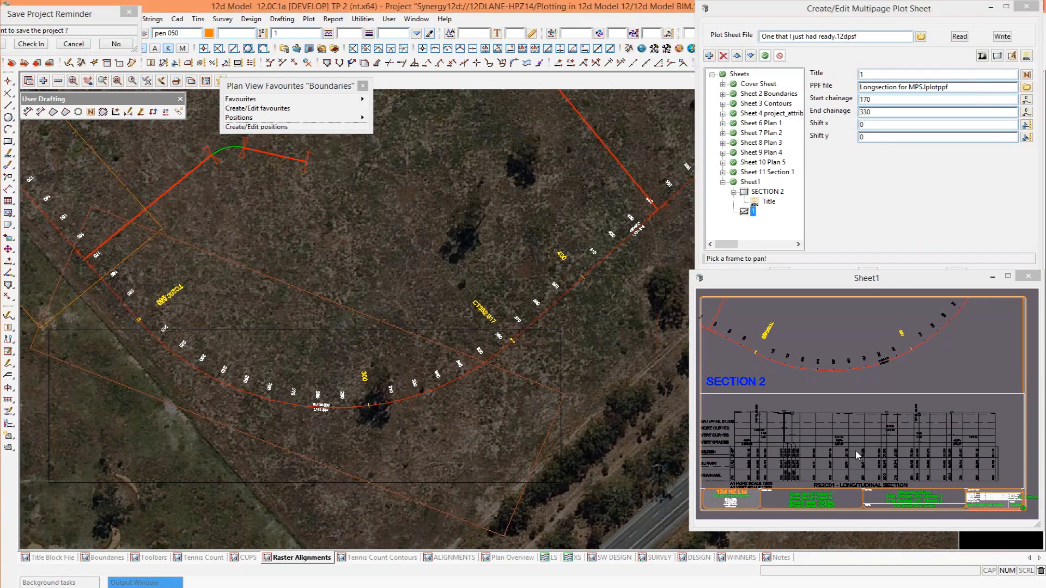
pyautogui.moveTo(855, 450); pyautogui.dragTo(868, 445)
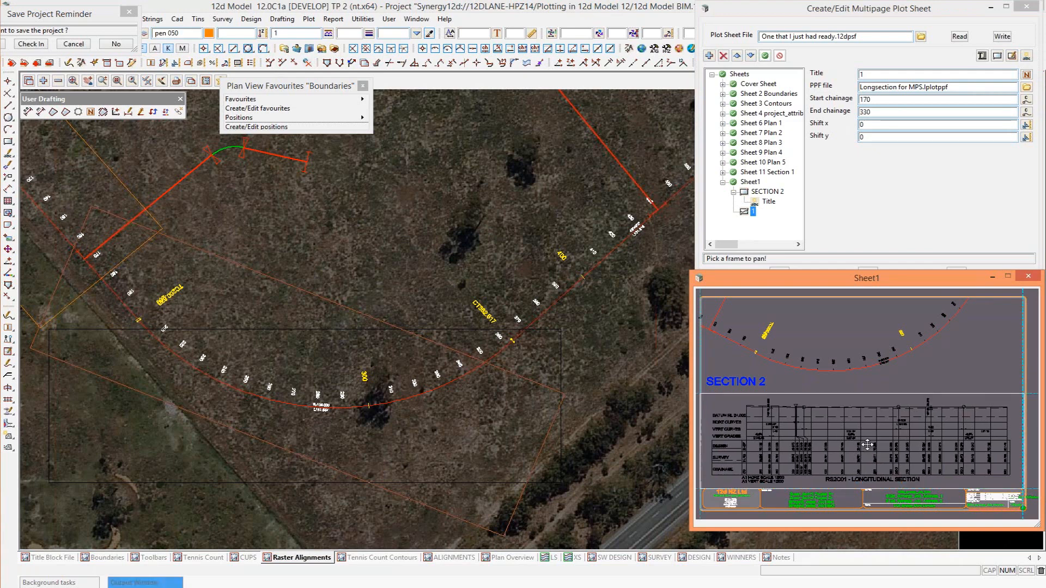
pyautogui.click(867, 444)
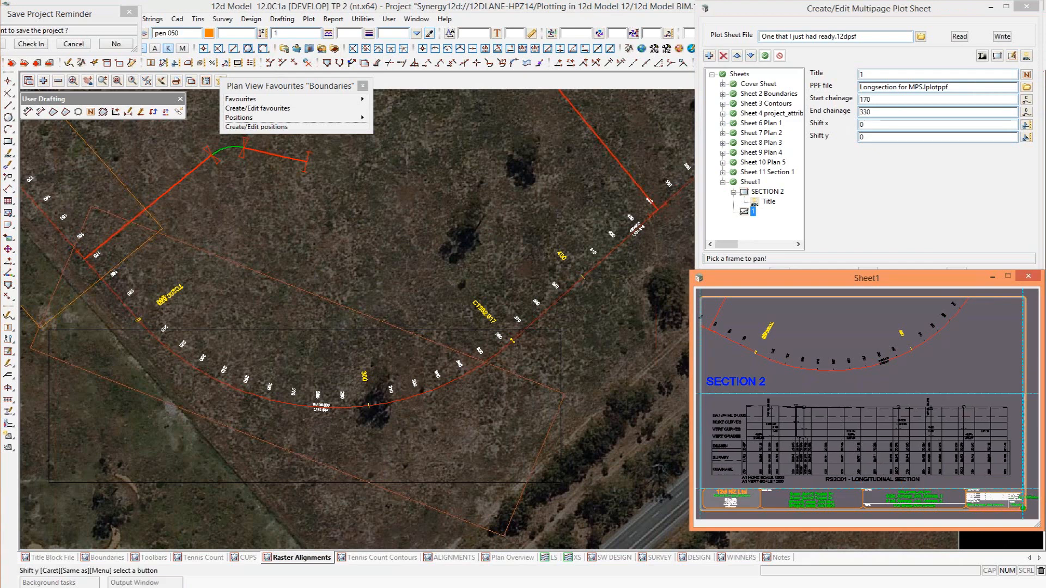
# Plot the whole set of sheets to the single PDF file My Plot.pdf.
pyautogui.click(738, 74)
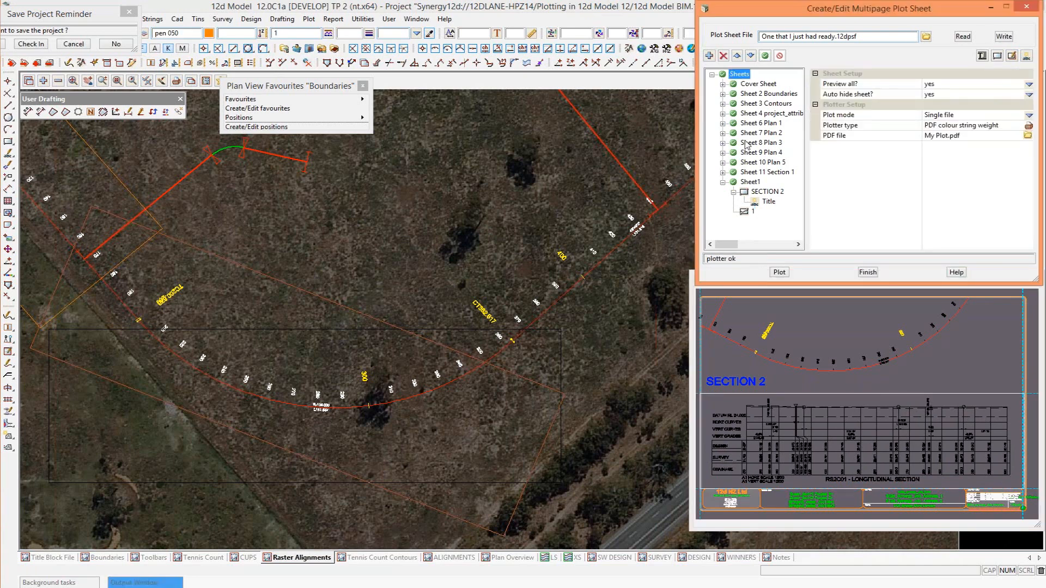
pyautogui.click(780, 272)
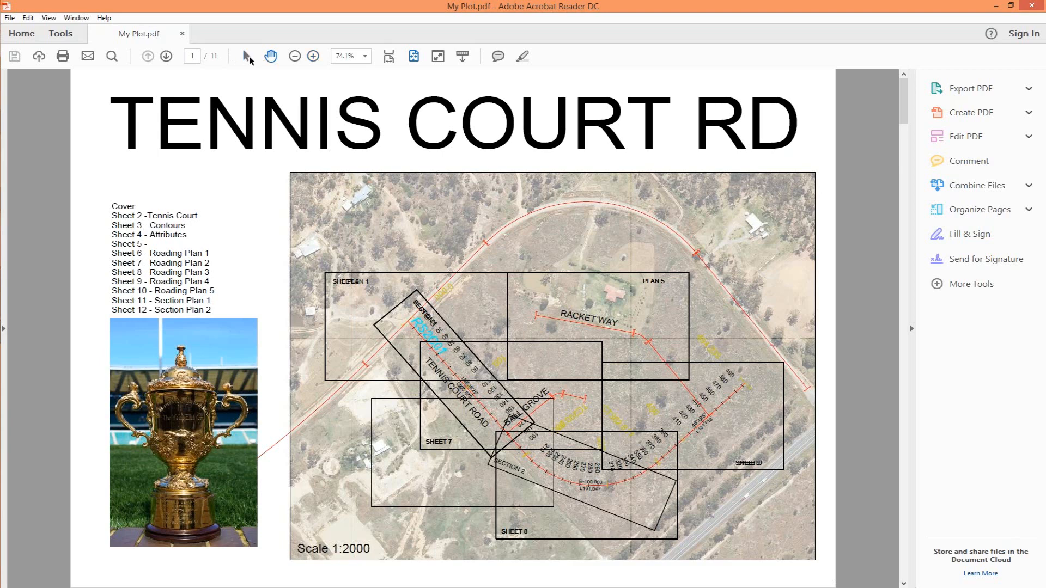
# Review the plotted My Plot.pdf page by page in Adobe Acrobat Reader up to the SECTION 2 sheet, and close the reader.
pyautogui.click(166, 57)
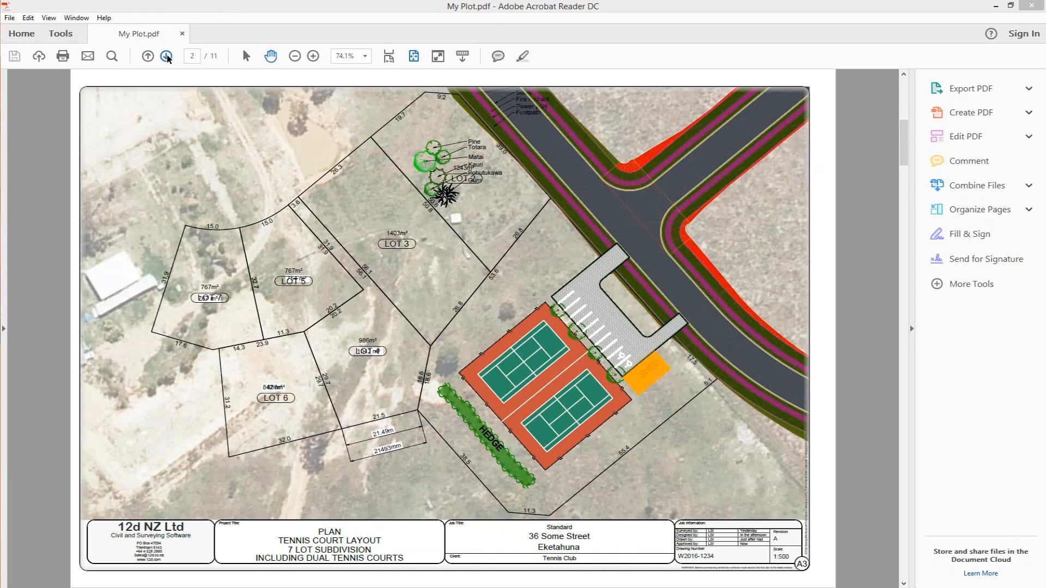
pyautogui.doubleClick(166, 56)
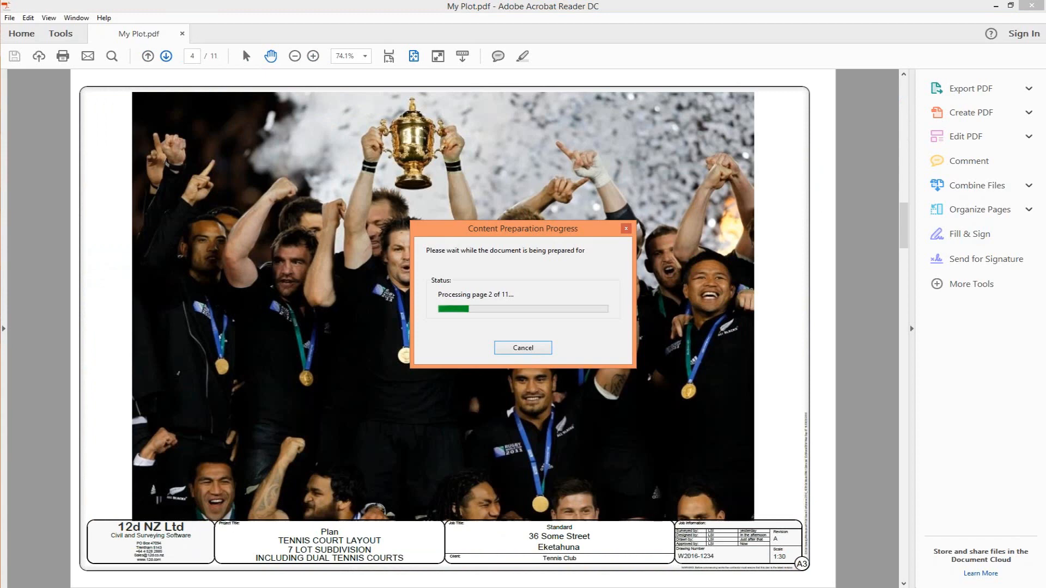
pyautogui.click(167, 55)
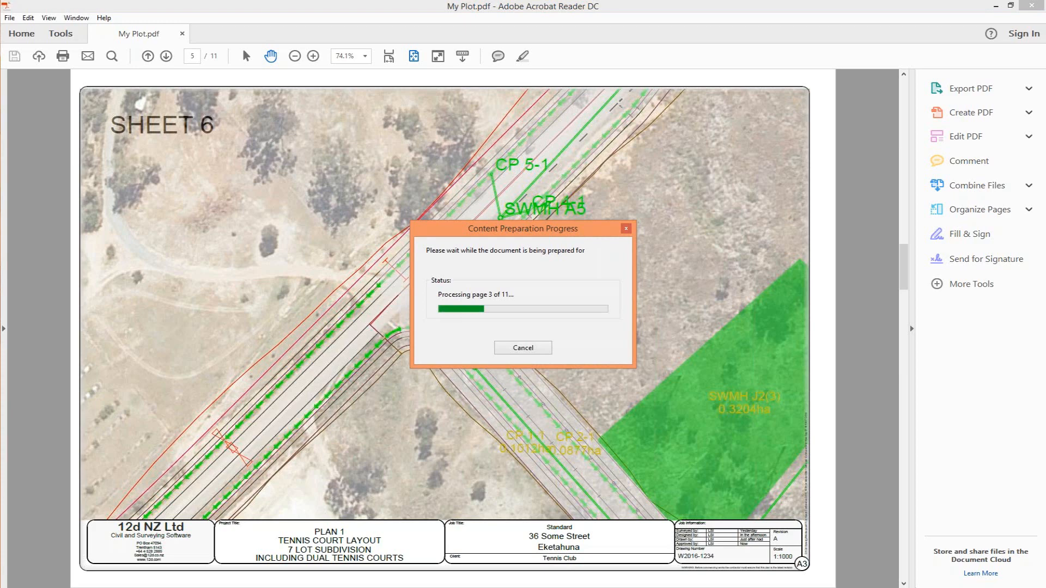
pyautogui.click(626, 229)
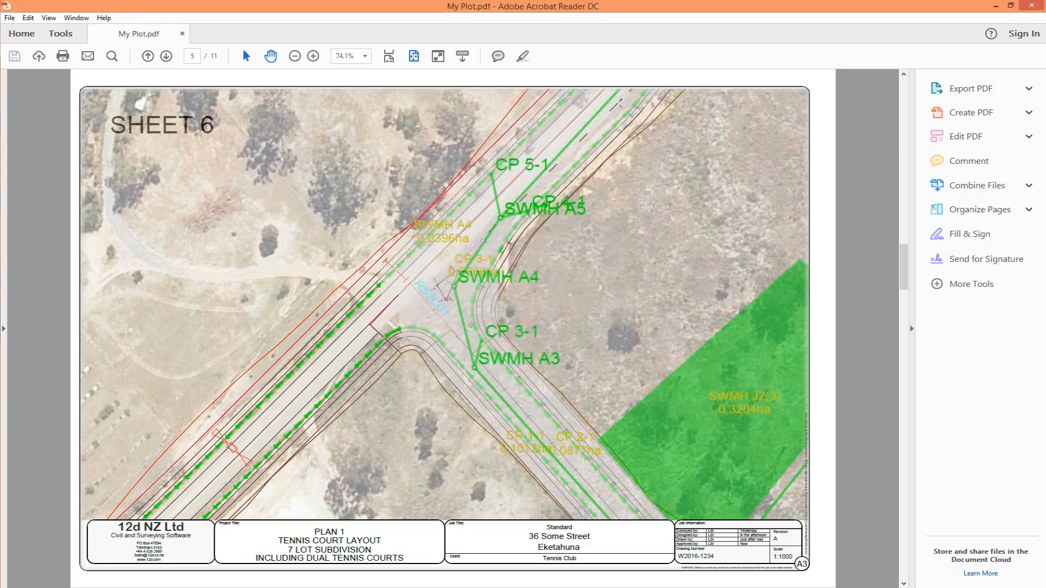
pyautogui.click(167, 57)
pyautogui.click(167, 56)
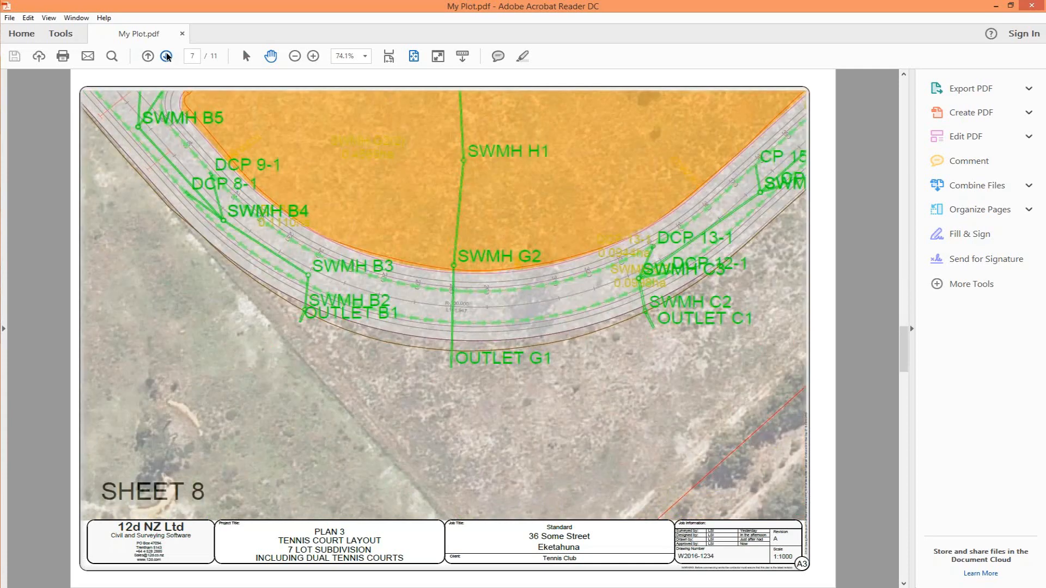
pyautogui.click(166, 56)
pyautogui.click(166, 56)
pyautogui.click(167, 56)
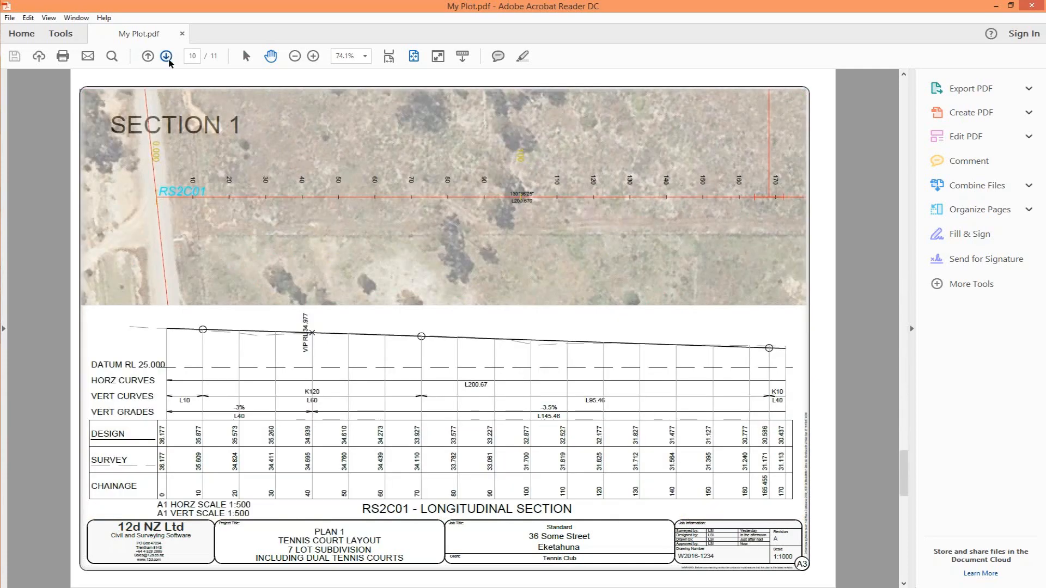
pyautogui.click(166, 56)
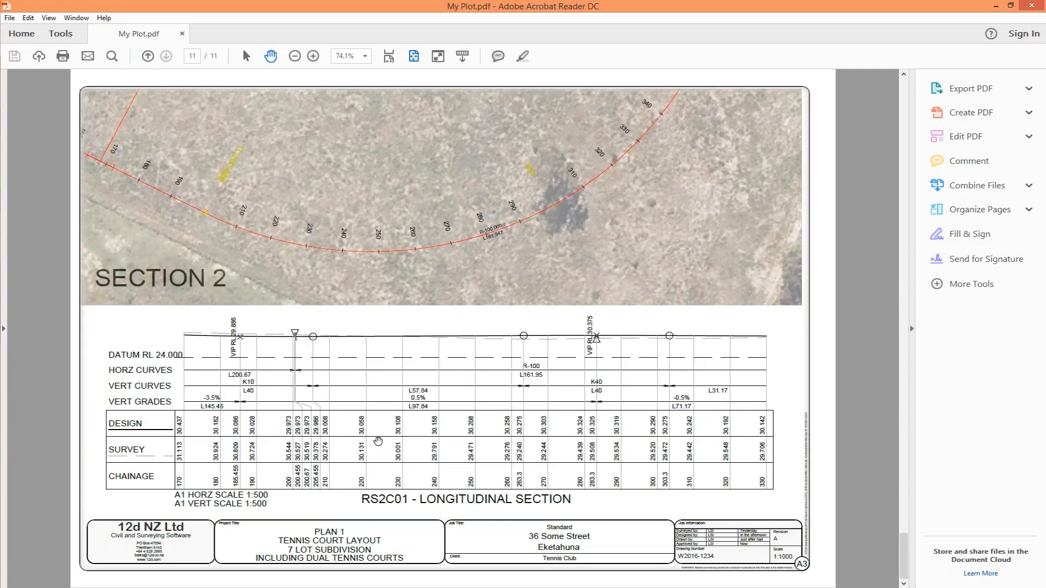
pyautogui.click(1031, 8)
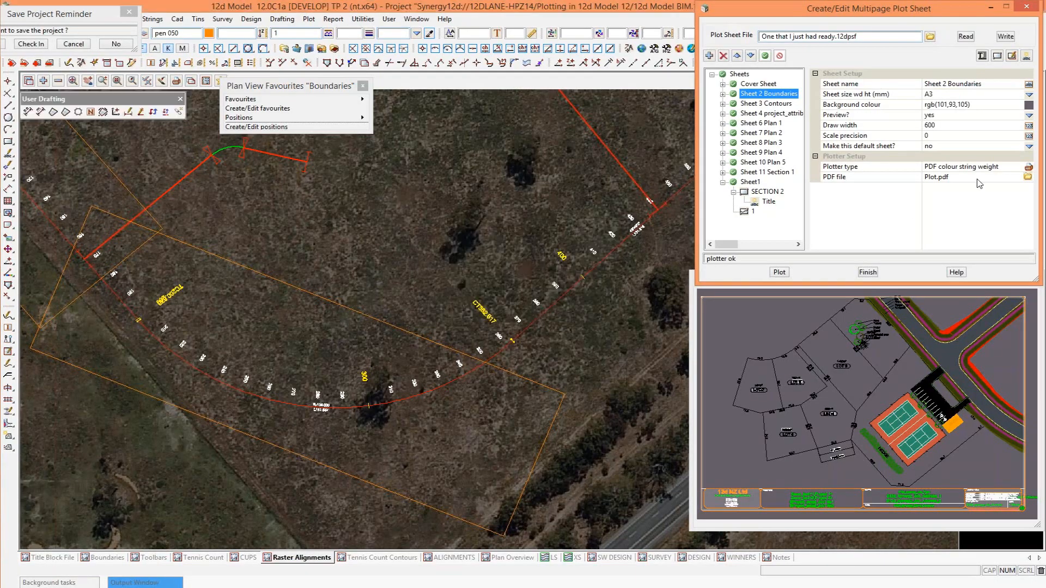
# Look at the existing PDF files offered for Sheet 2 Boundaries and close the list without choosing one.
pyautogui.click(1028, 177)
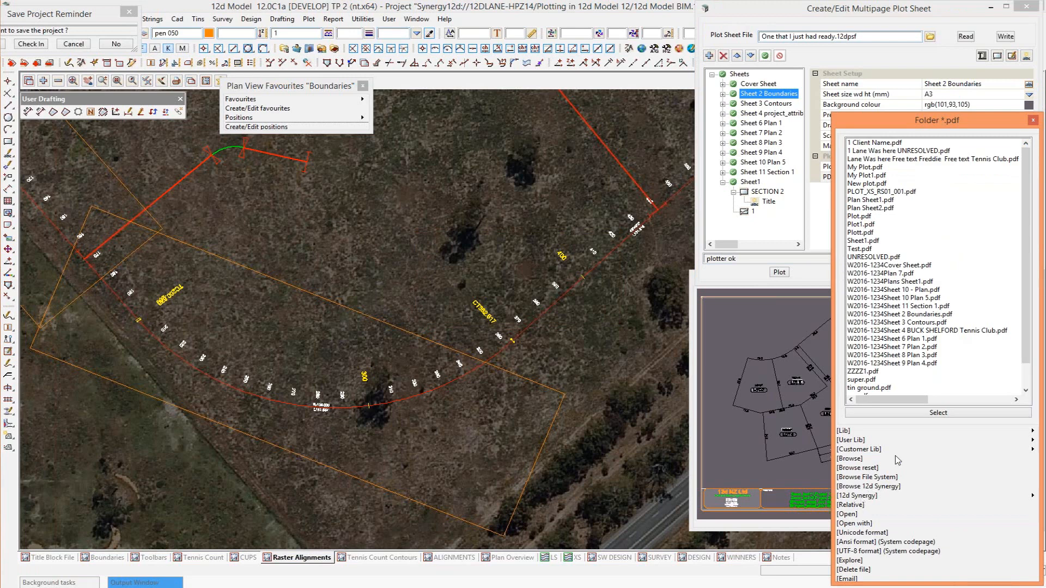
pyautogui.click(1032, 120)
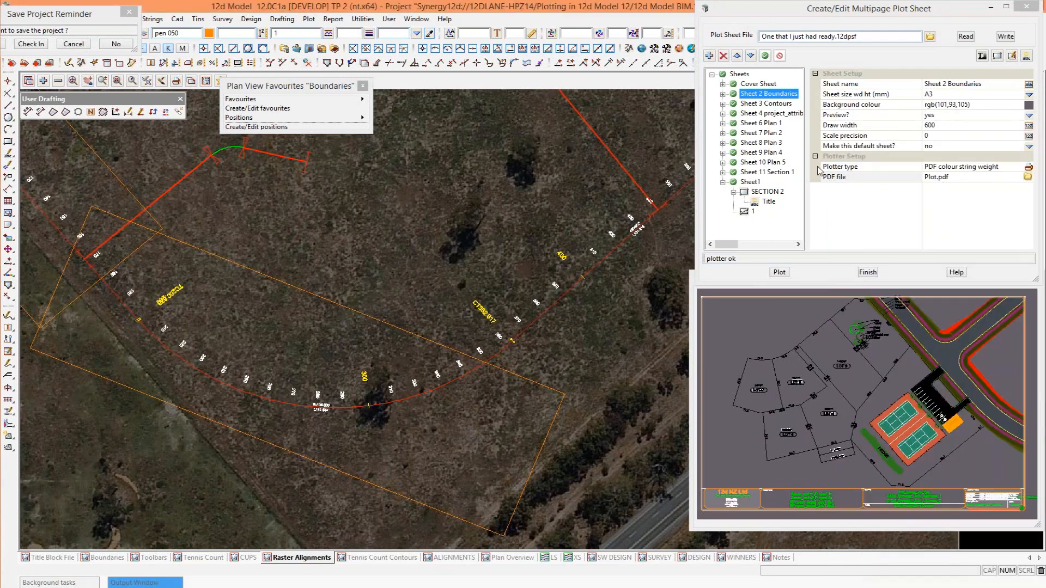
# Draw a small new plan frame over the left side of Sheet 6 Plan 1 and set its White out option to yes.
pyautogui.click(758, 124)
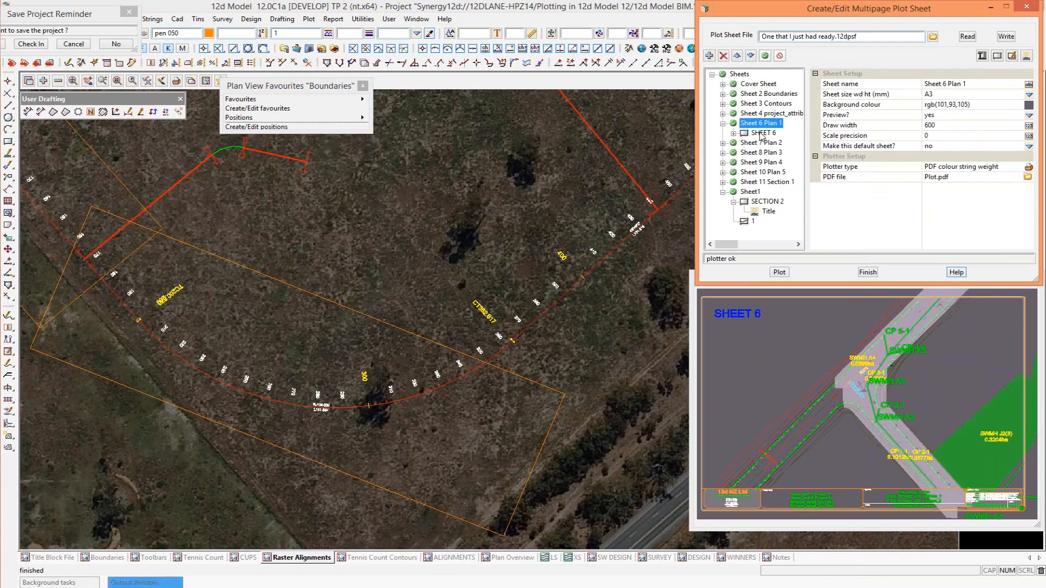
pyautogui.click(763, 133)
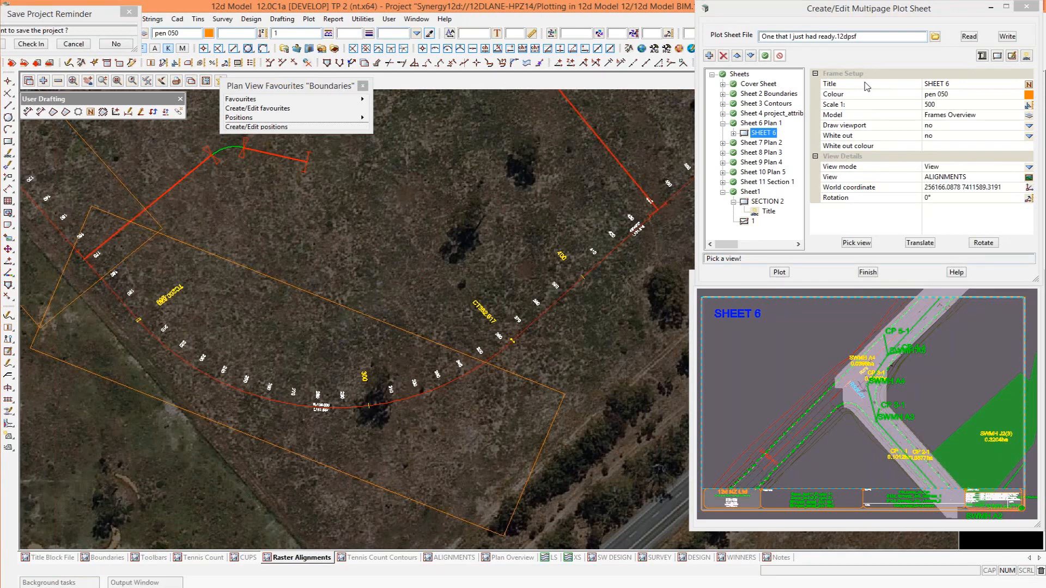
pyautogui.click(983, 57)
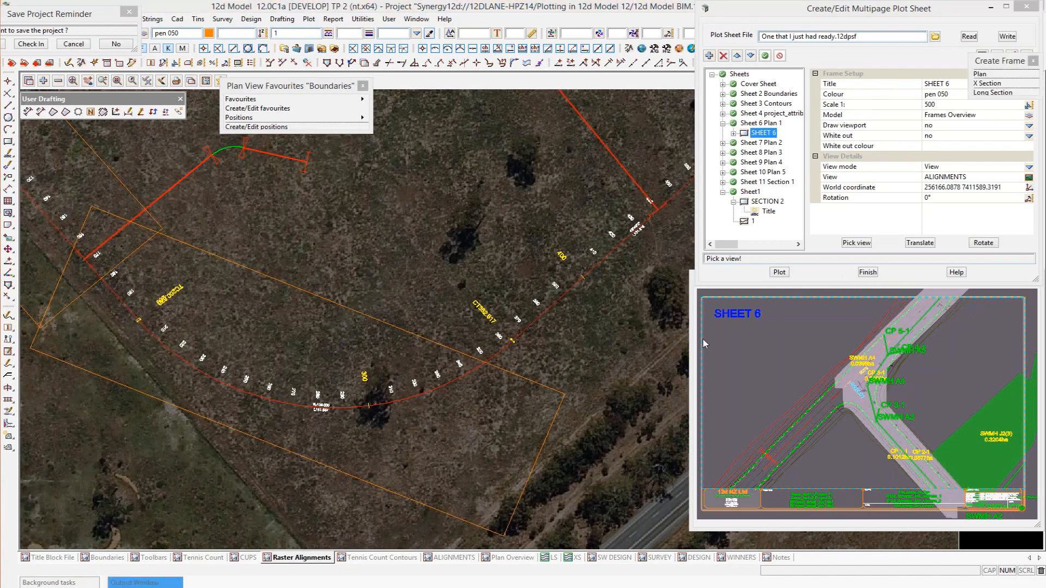
pyautogui.click(985, 74)
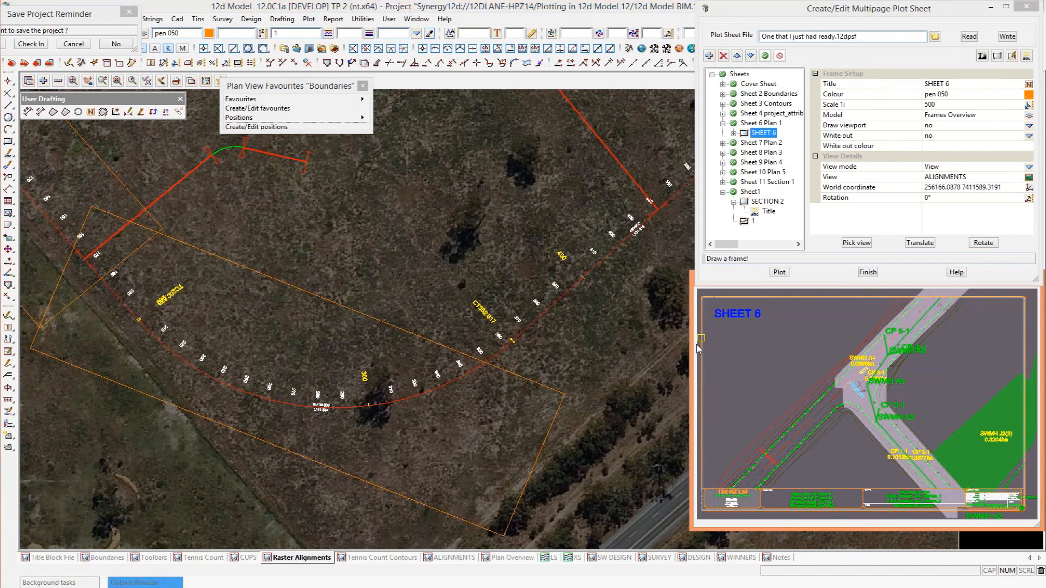
pyautogui.middleClick(723, 371)
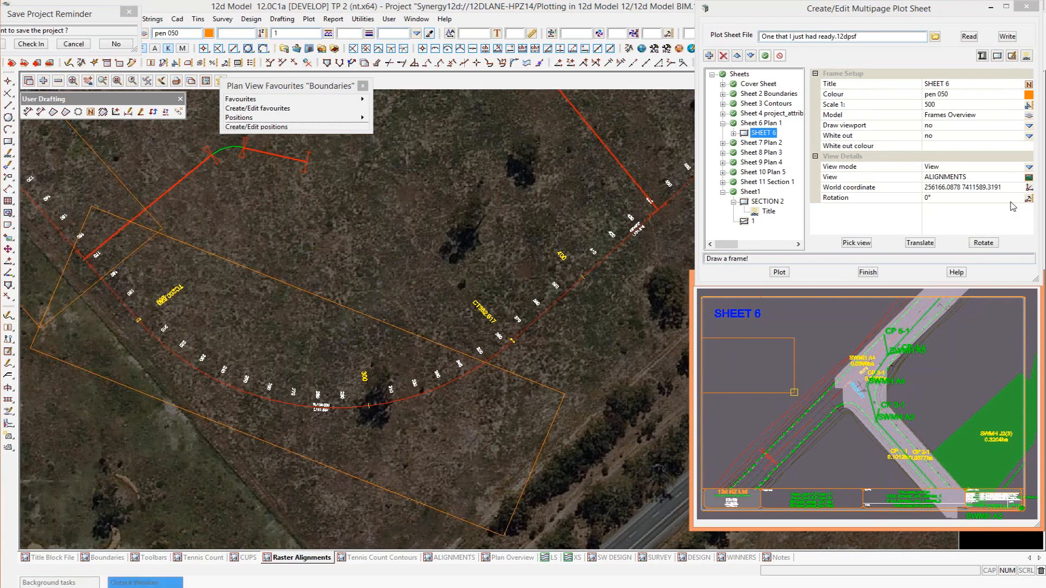
pyautogui.click(795, 391)
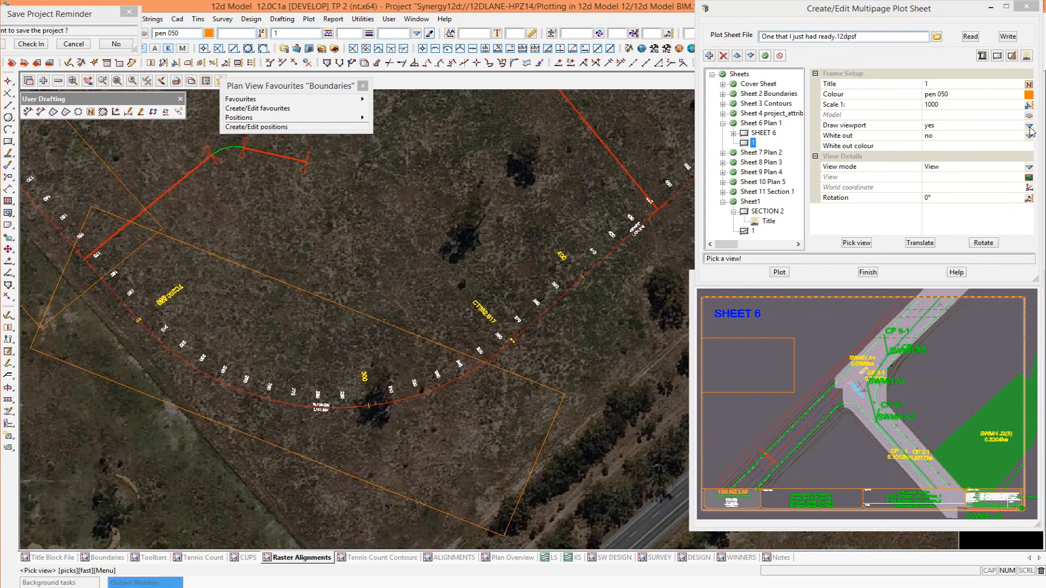
pyautogui.click(1029, 136)
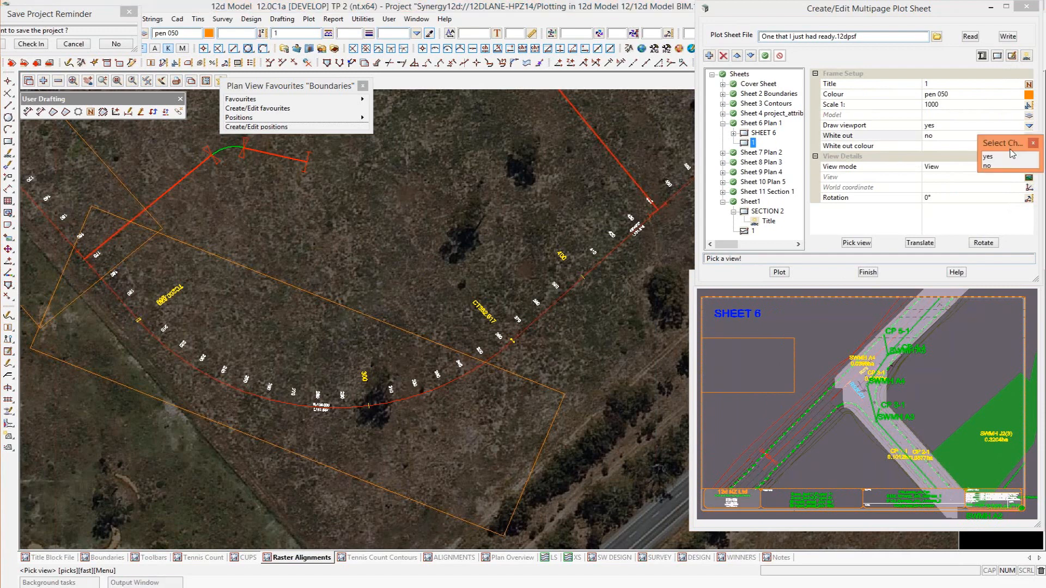
pyautogui.click(995, 157)
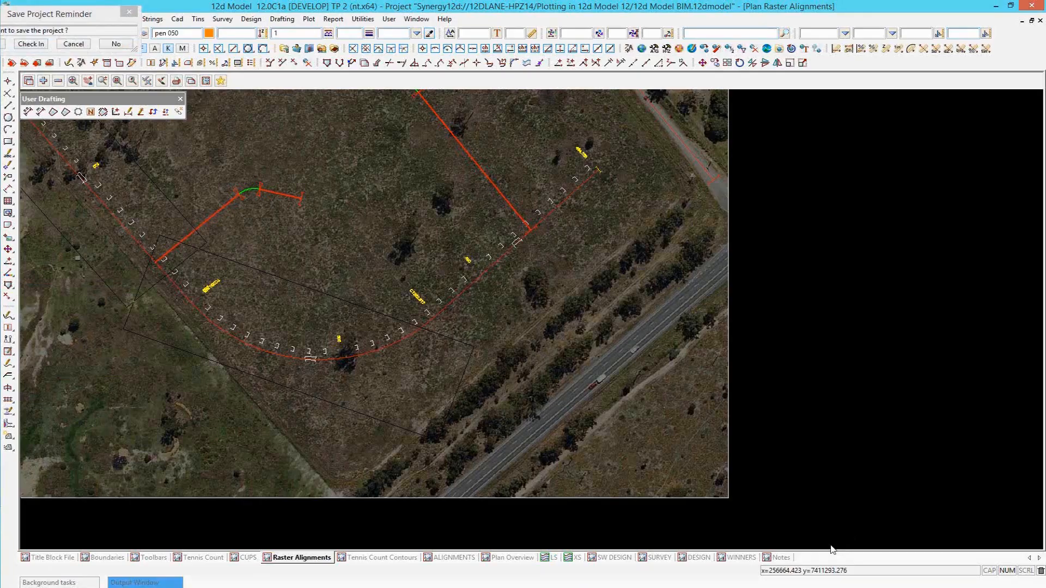
# Dismiss the save project reminder and examine the 12dSynergy group in an enlarged Project Attributes window.
pyautogui.click(133, 12)
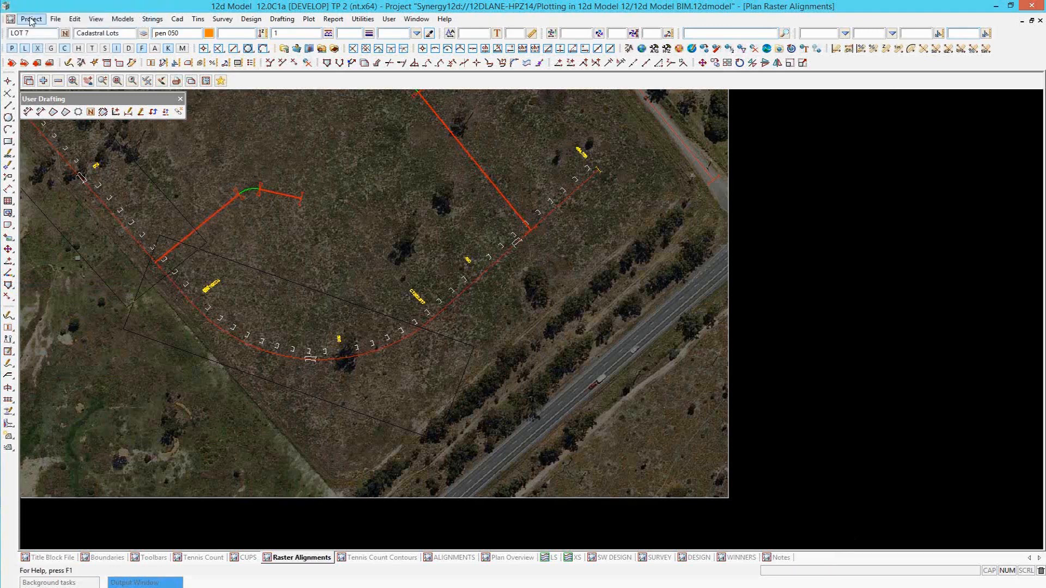
pyautogui.click(32, 19)
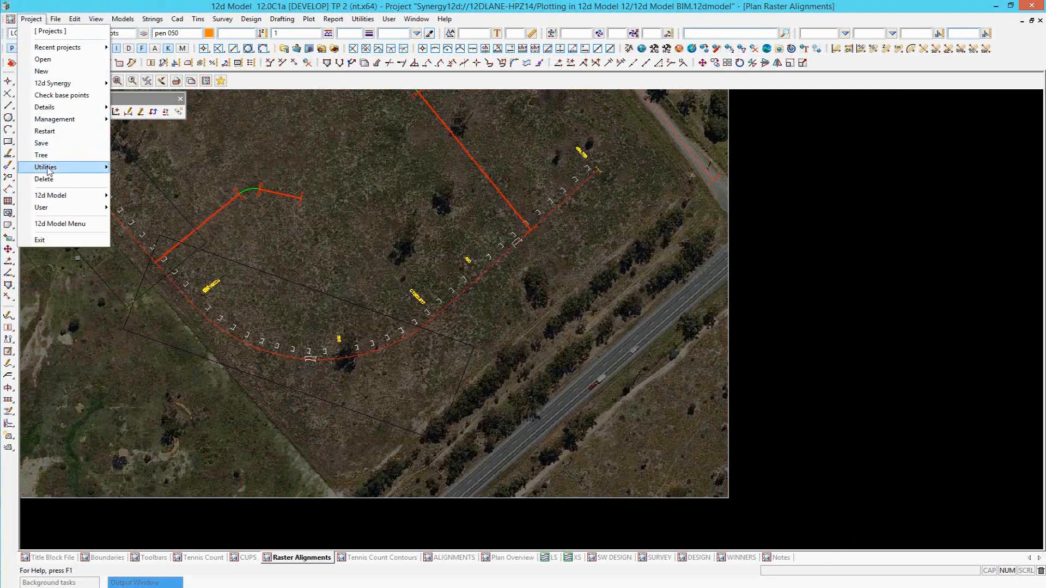
pyautogui.moveTo(49, 169)
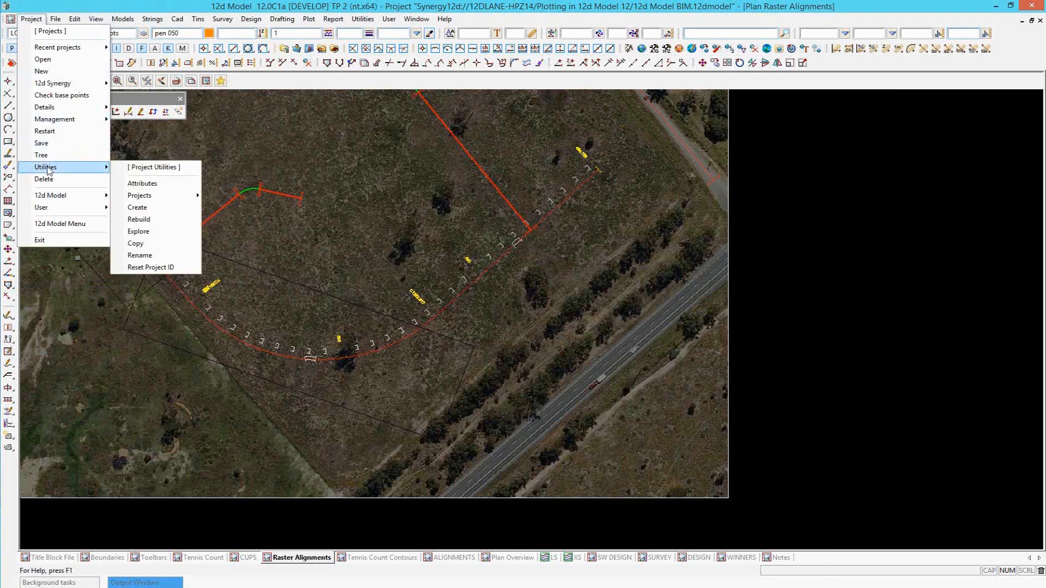
pyautogui.click(144, 183)
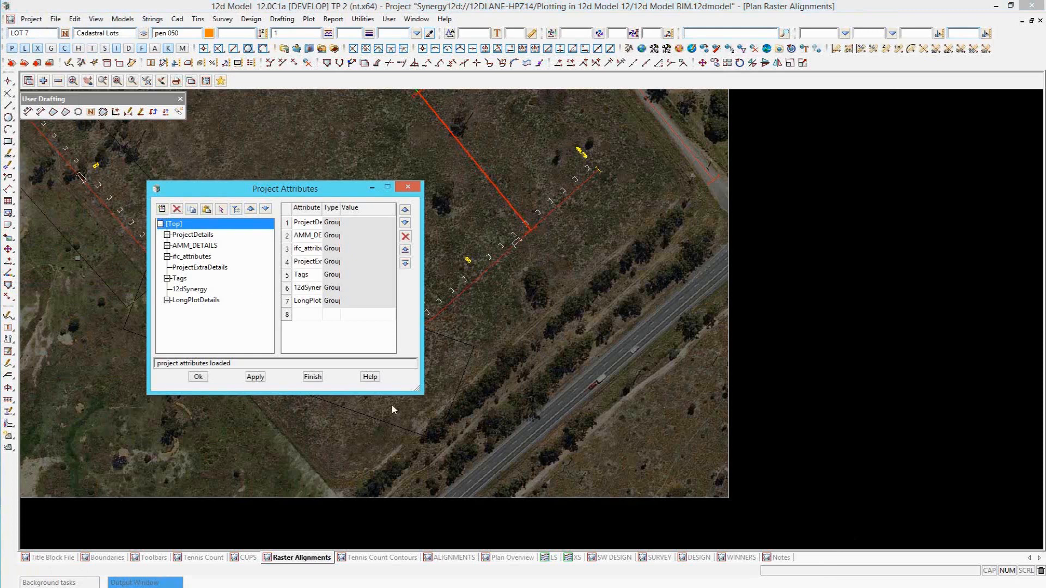
pyautogui.moveTo(458, 440); pyautogui.dragTo(512, 478)
pyautogui.click(190, 290)
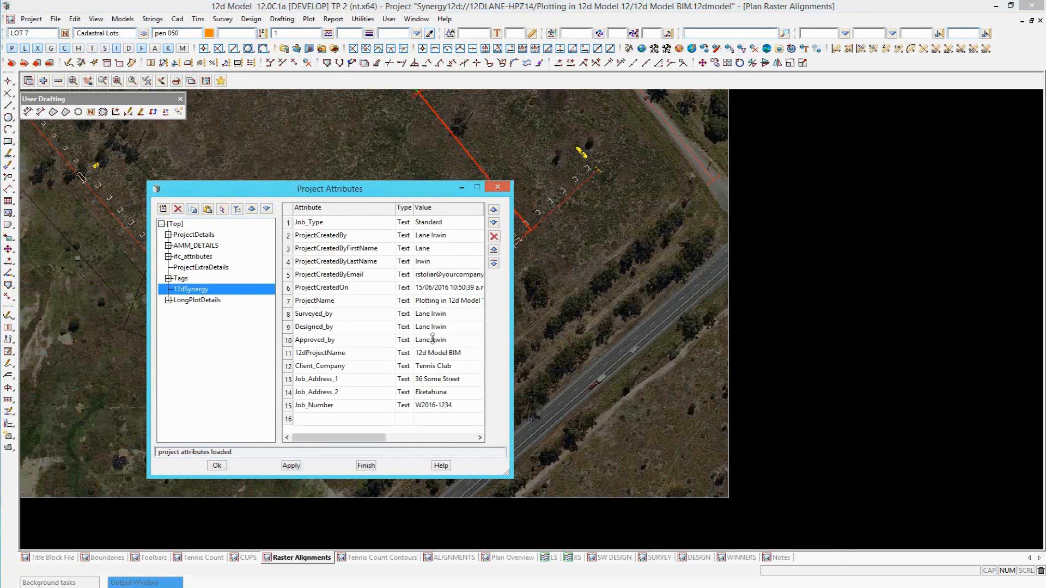
# Compare the 12dSynergy attributes with the text variables of the title block in the Title Block File view.
pyautogui.moveTo(403, 189); pyautogui.dragTo(465, 113)
pyautogui.click(54, 557)
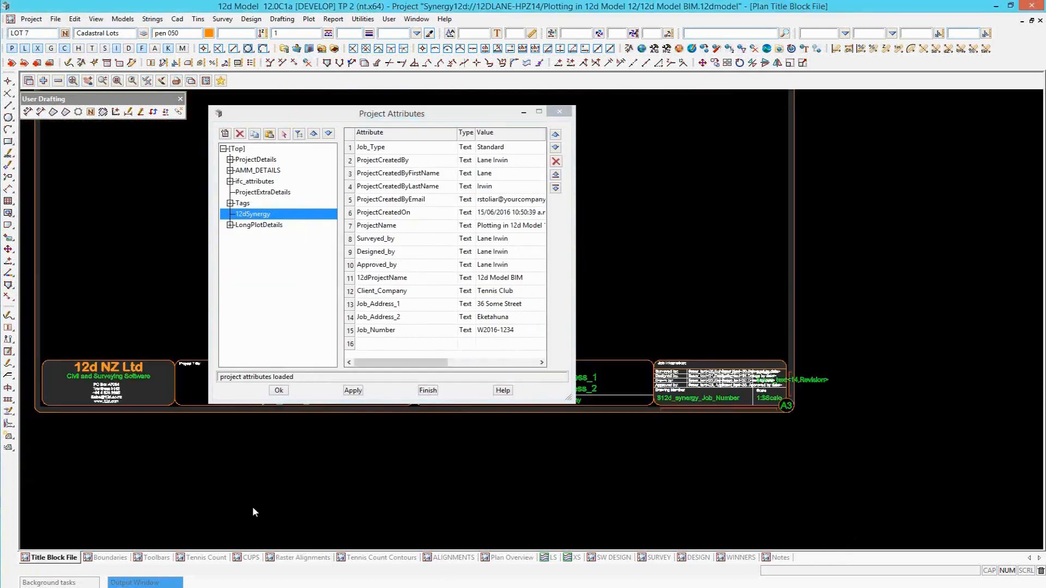
pyautogui.moveTo(443, 102); pyautogui.dragTo(555, 52)
pyautogui.scroll(5, 500, 444)
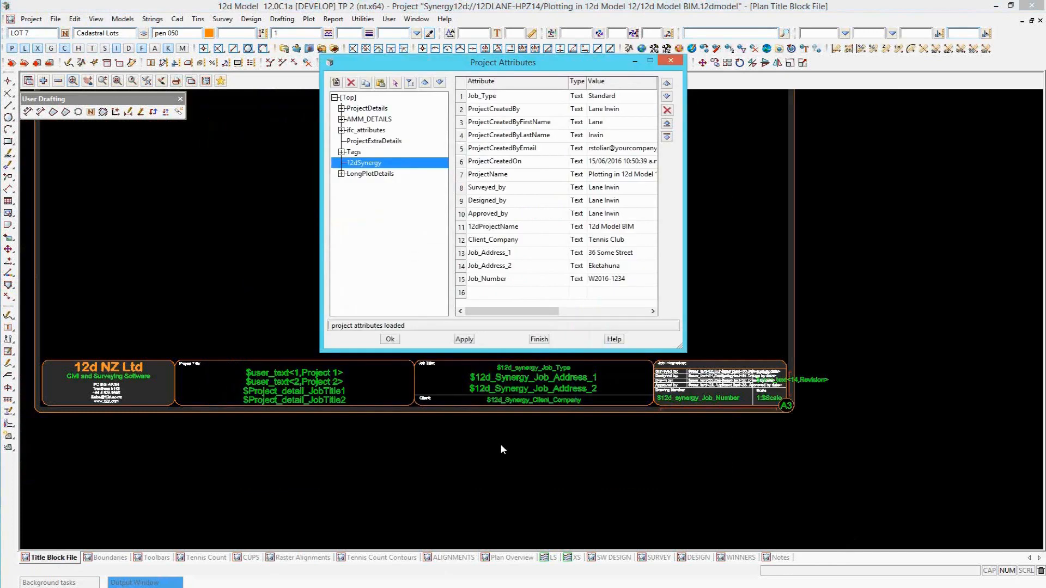